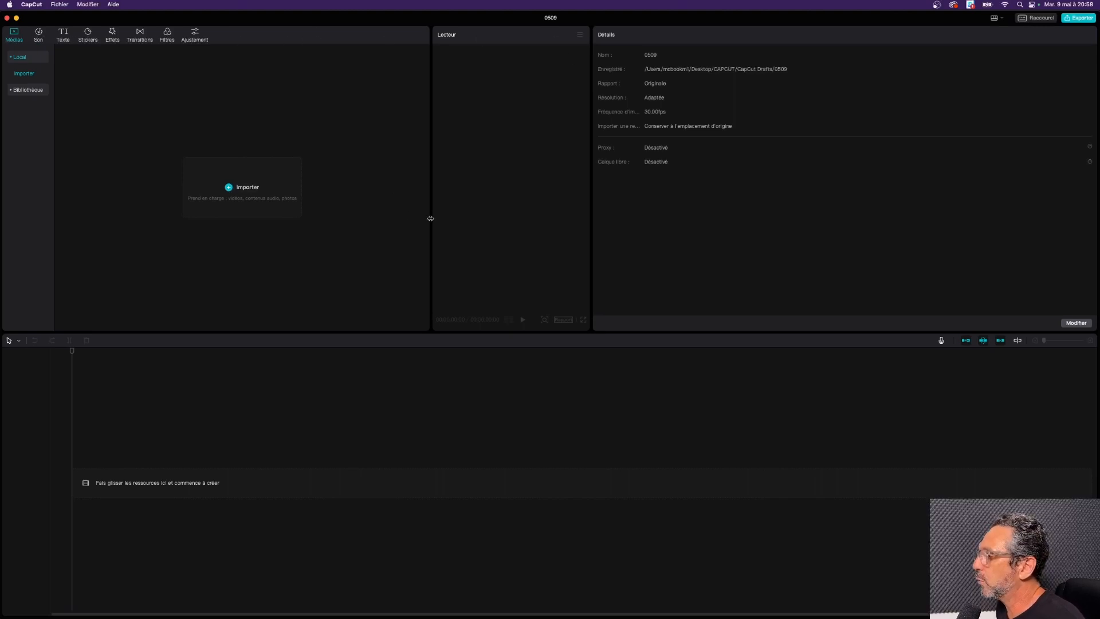
Narrow the media area and import the video file 0426-3 BONNES RAISON VIDEOS COURTES_SON.mp4 into the project
{"action": "left_click_drag", "start_coordinate": [431, 218], "coordinate": [401, 217]}
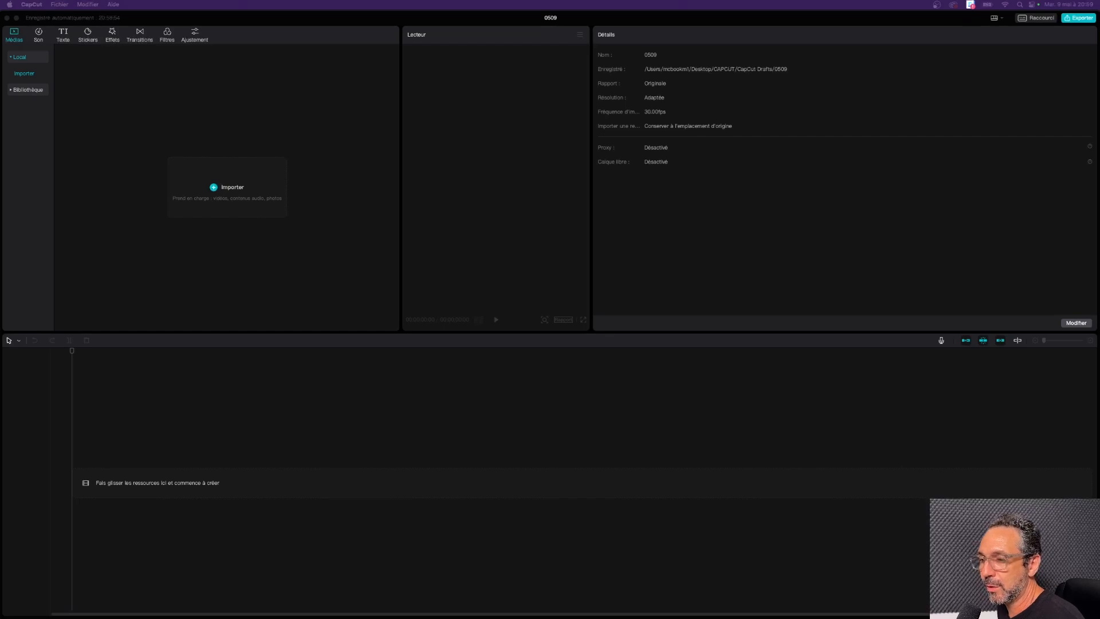
{"action": "left_click", "coordinate": [131, 258]}
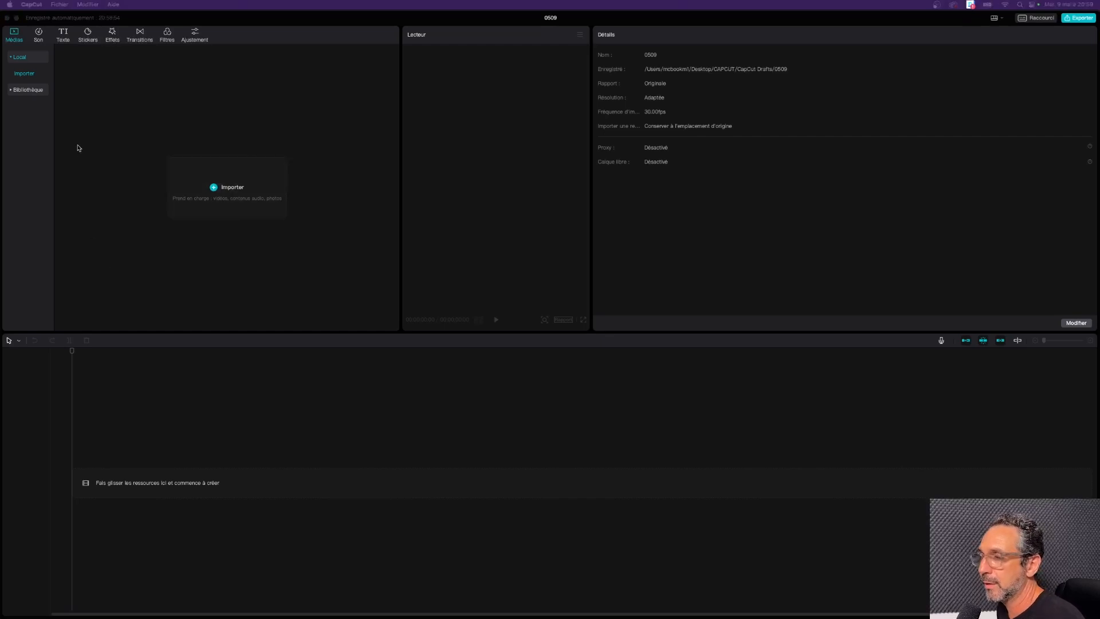
{"action": "scroll", "coordinate": [264, 212], "scroll_direction": "up", "scroll_amount": 3}
{"action": "scroll", "coordinate": [265, 212], "scroll_direction": "down", "scroll_amount": 3}
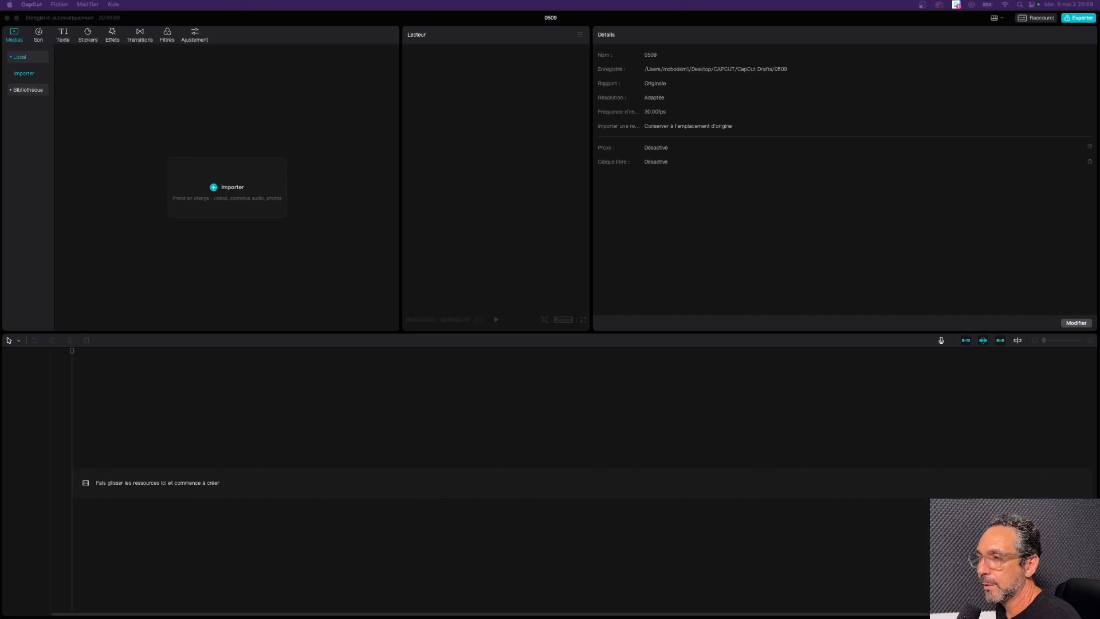
{"action": "left_click_drag", "start_coordinate": [2, 127], "coordinate": [226, 153]}
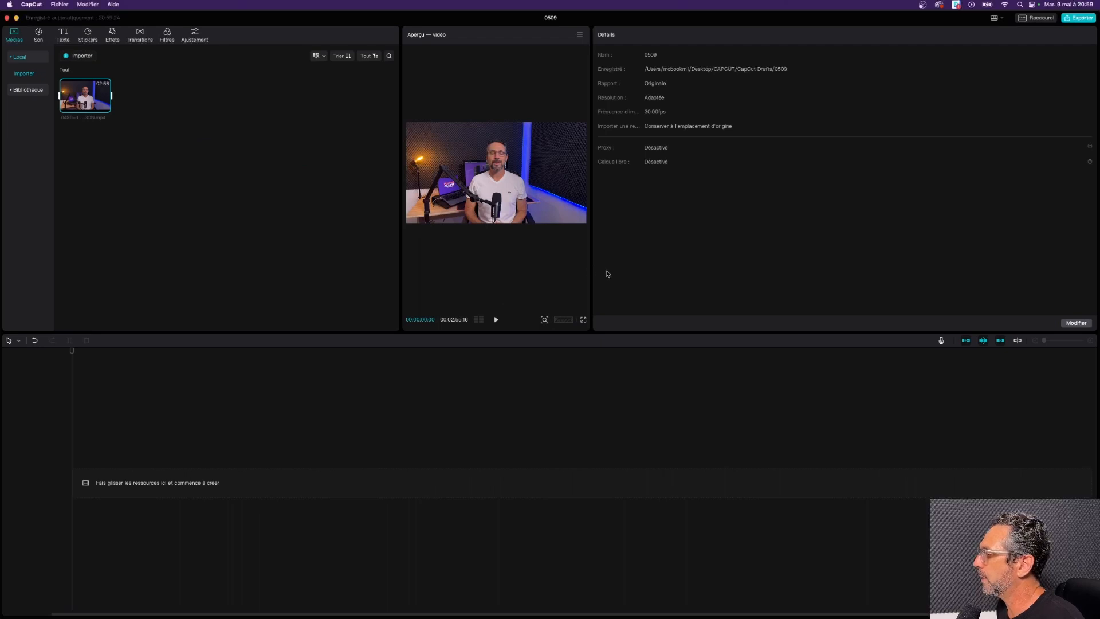
Enlarge the preview area and place the imported video at the start of the main timeline track
{"action": "left_click_drag", "start_coordinate": [589, 273], "coordinate": [737, 275]}
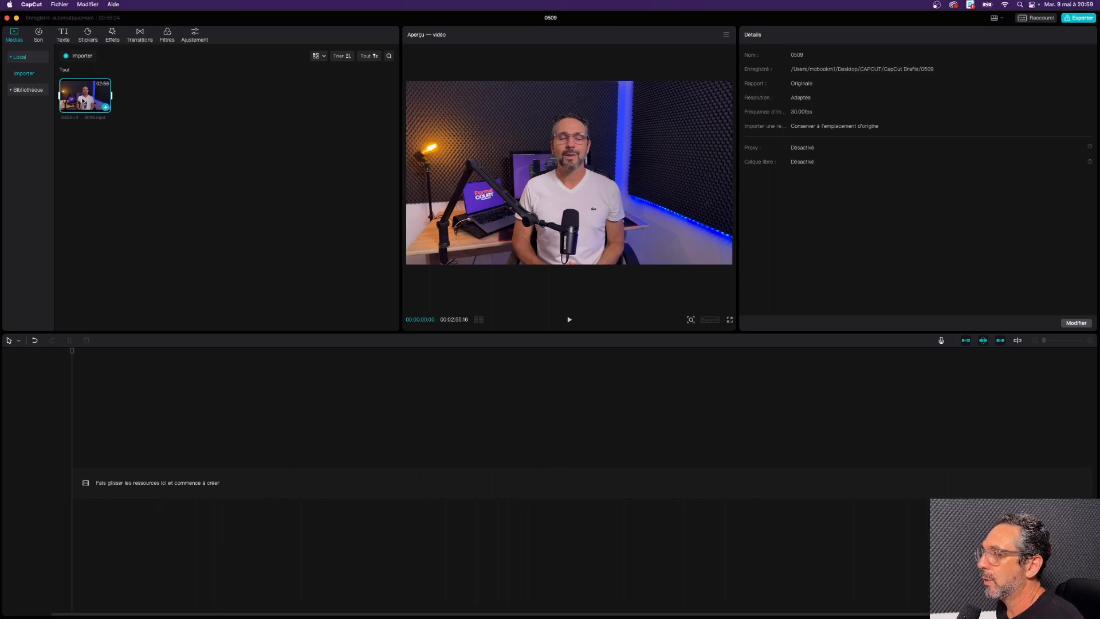
{"action": "left_click_drag", "start_coordinate": [83, 102], "coordinate": [98, 489]}
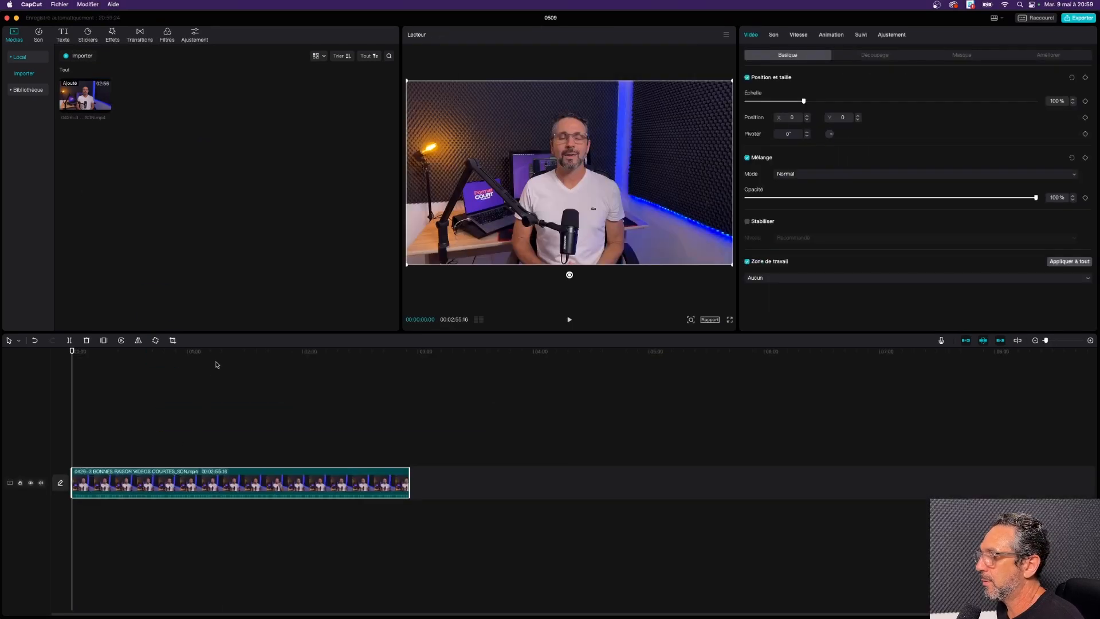
Play short passages of the clip from about 1:03 and 1:44 to check its picture and sound
{"action": "left_click_drag", "start_coordinate": [228, 353], "coordinate": [189, 353]}
{"action": "key", "text": "space"}
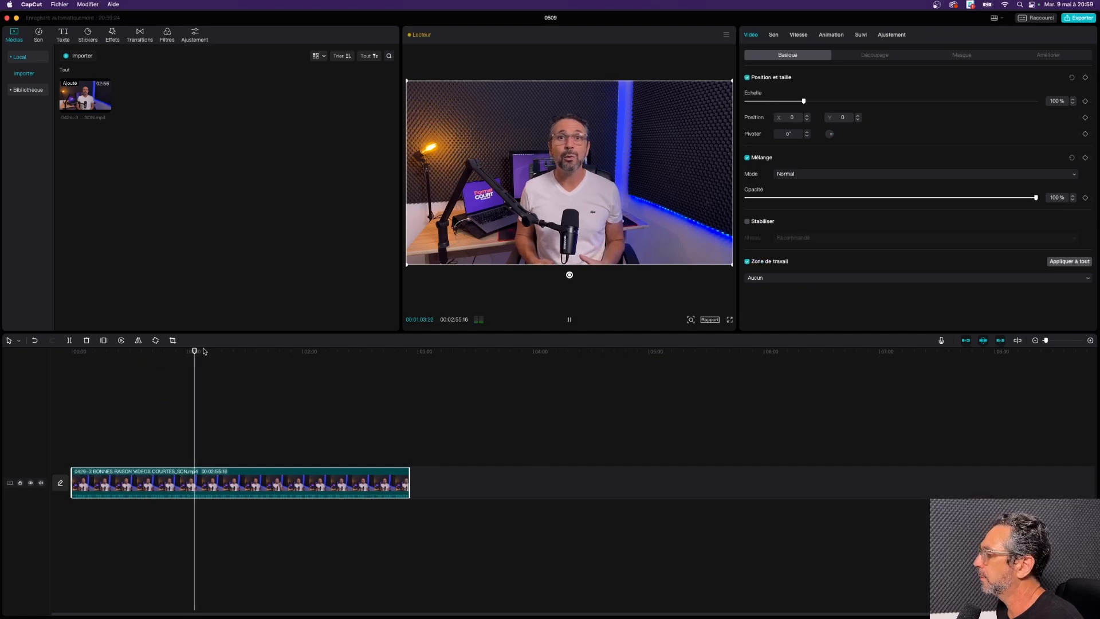
{"action": "key", "text": "super+Tab"}
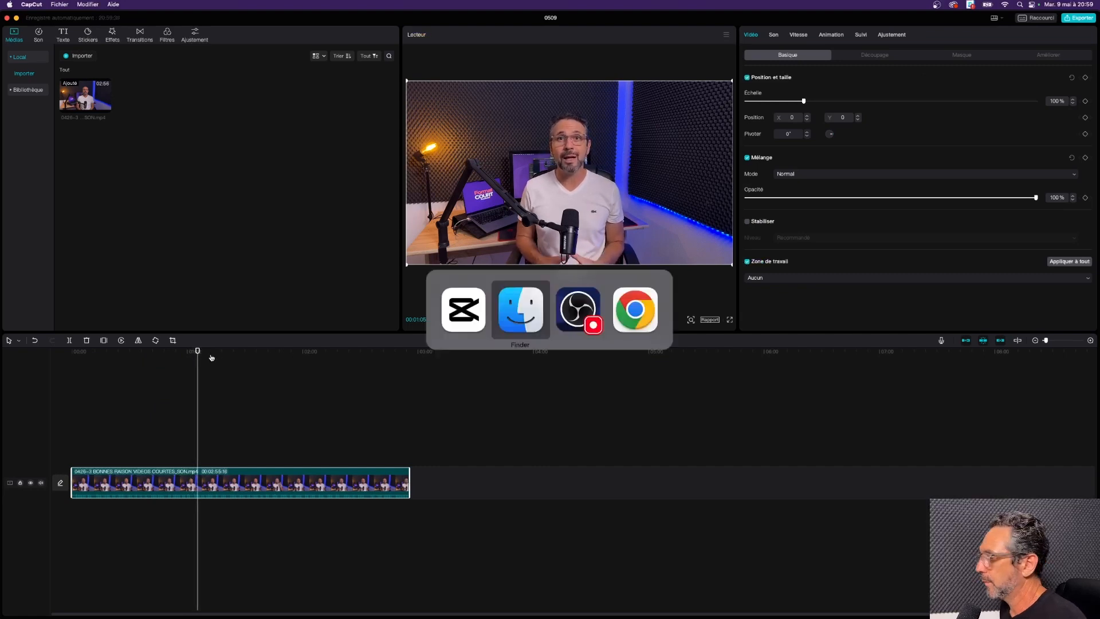
{"action": "left_click", "coordinate": [579, 310]}
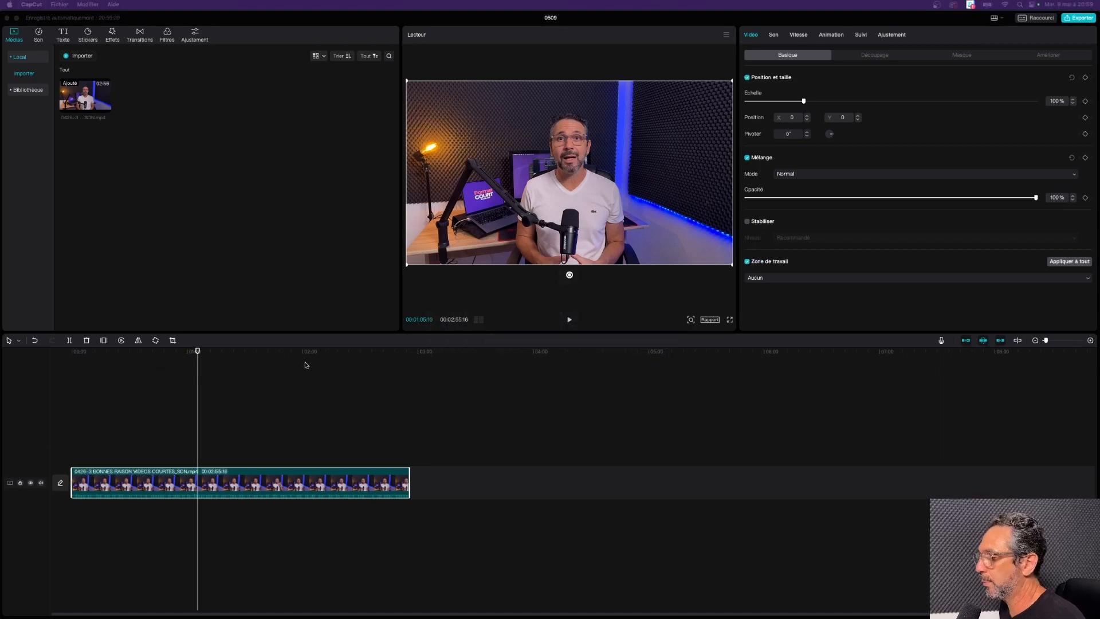
{"action": "left_click", "coordinate": [273, 354]}
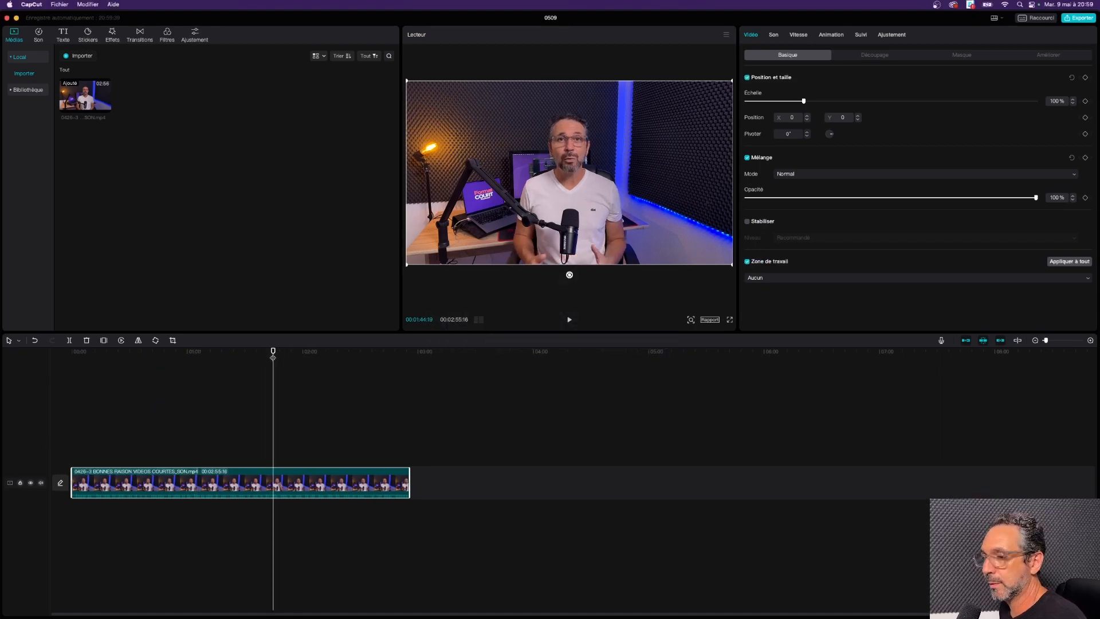
{"action": "key", "text": "space"}
{"action": "key", "text": "space"}
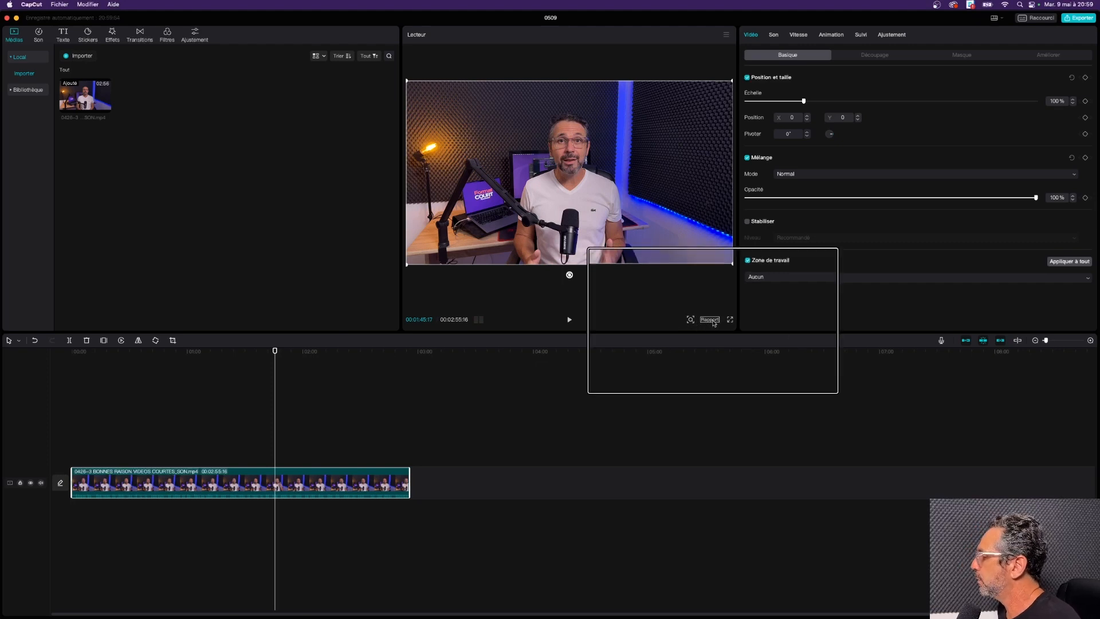
Set the project's aspect ratio to 9:16 and enlarge the clip to about 332% so it fills the vertical frame
{"action": "left_click", "coordinate": [710, 319]}
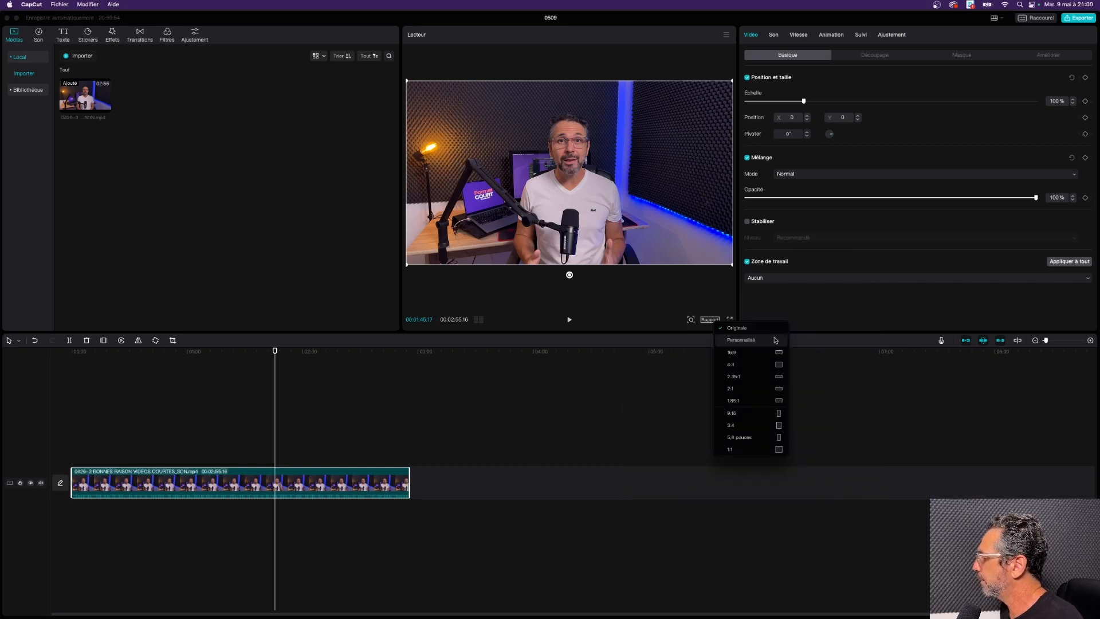
{"action": "left_click", "coordinate": [777, 413]}
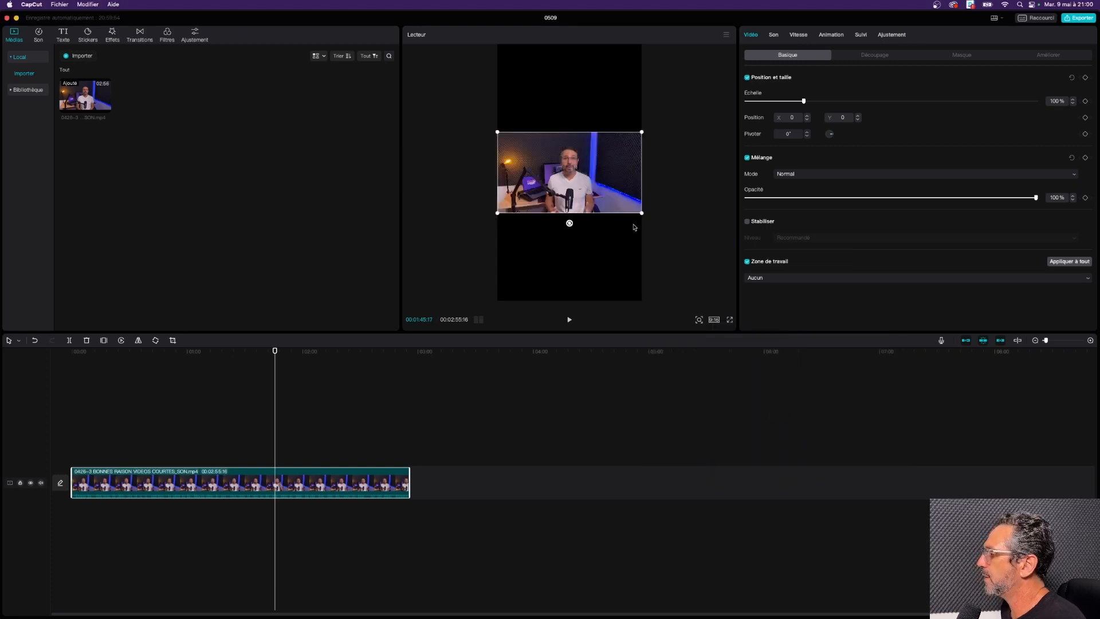
{"action": "left_click_drag", "start_coordinate": [642, 215], "coordinate": [752, 298]}
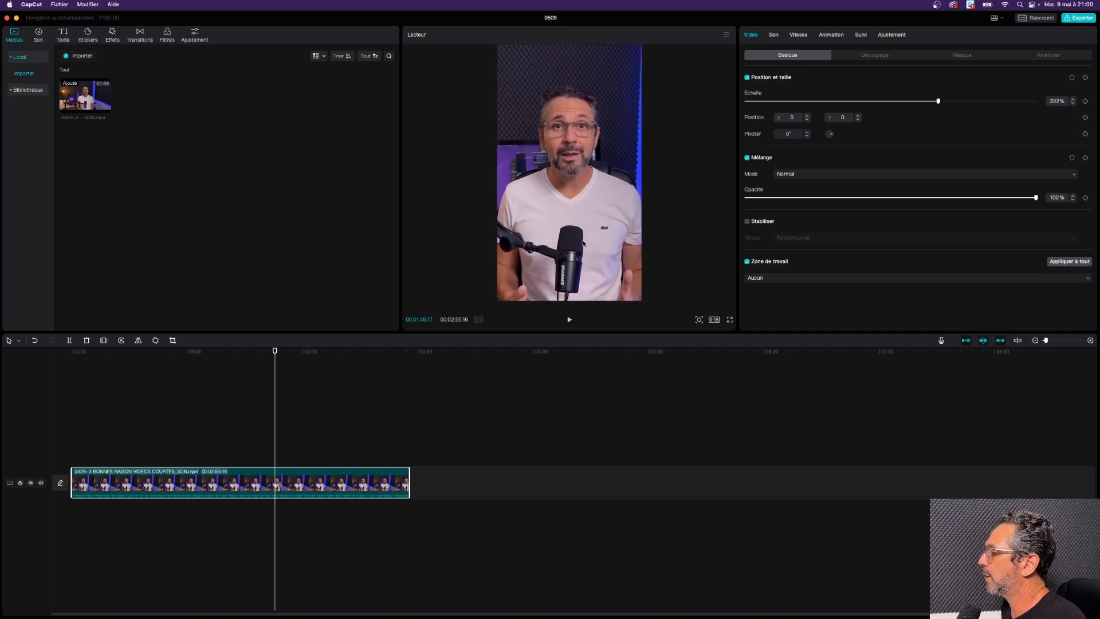
{"action": "left_click_drag", "start_coordinate": [591, 234], "coordinate": [592, 235]}
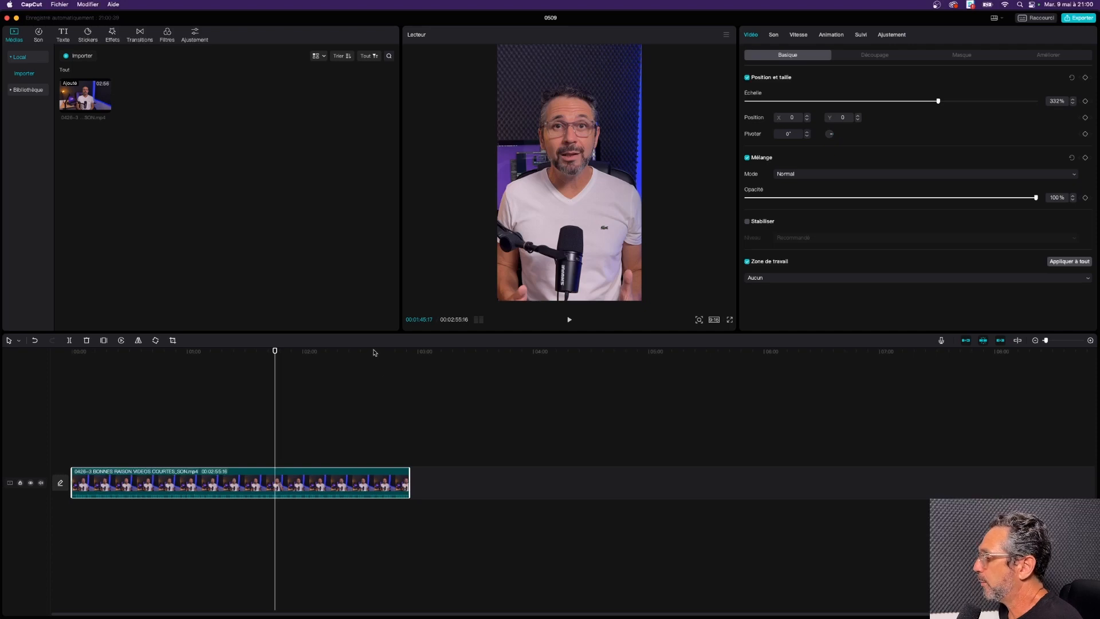
{"action": "left_click_drag", "start_coordinate": [376, 351], "coordinate": [385, 353]}
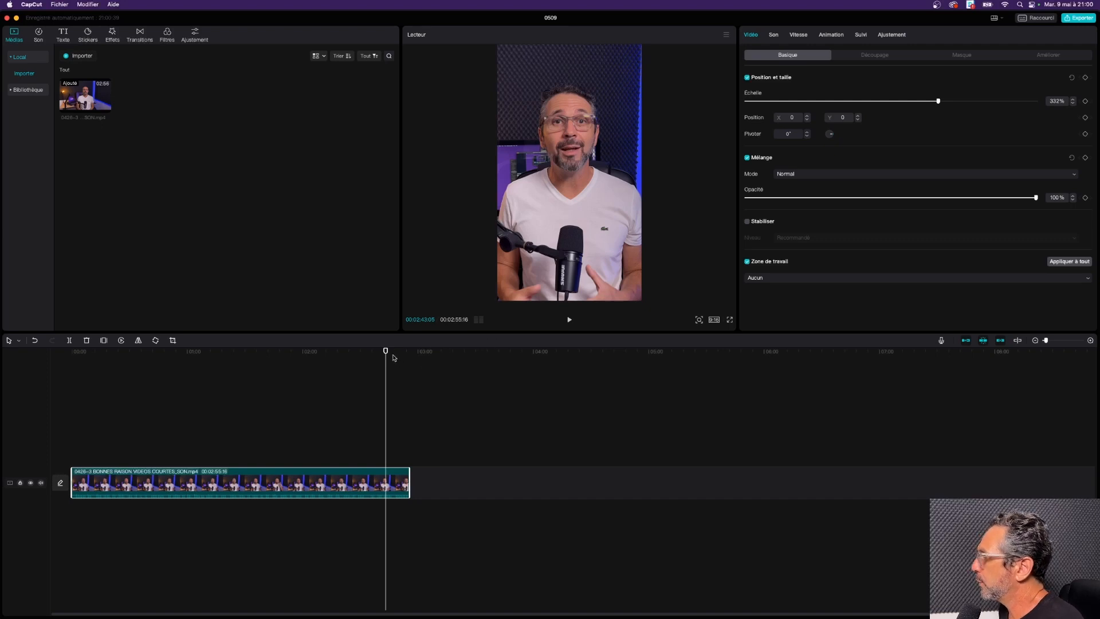
{"action": "left_click_drag", "start_coordinate": [380, 352], "coordinate": [91, 351]}
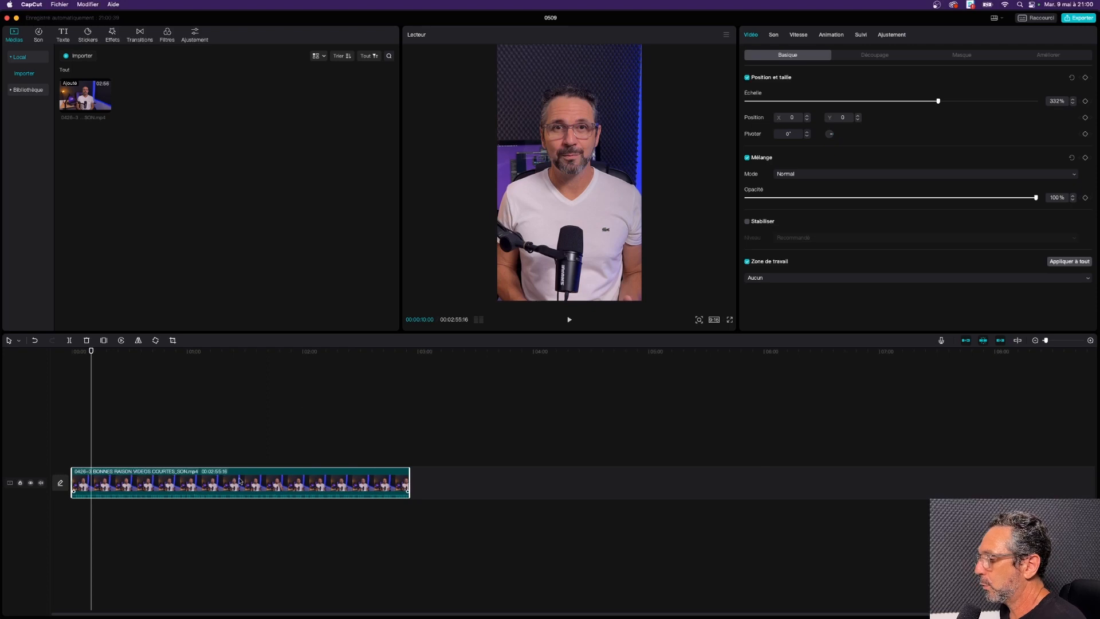
Set the clip's brightness (Luminosité) adjustment to 3 and check the picture at about 1:49
{"action": "key", "text": "super+plus"}
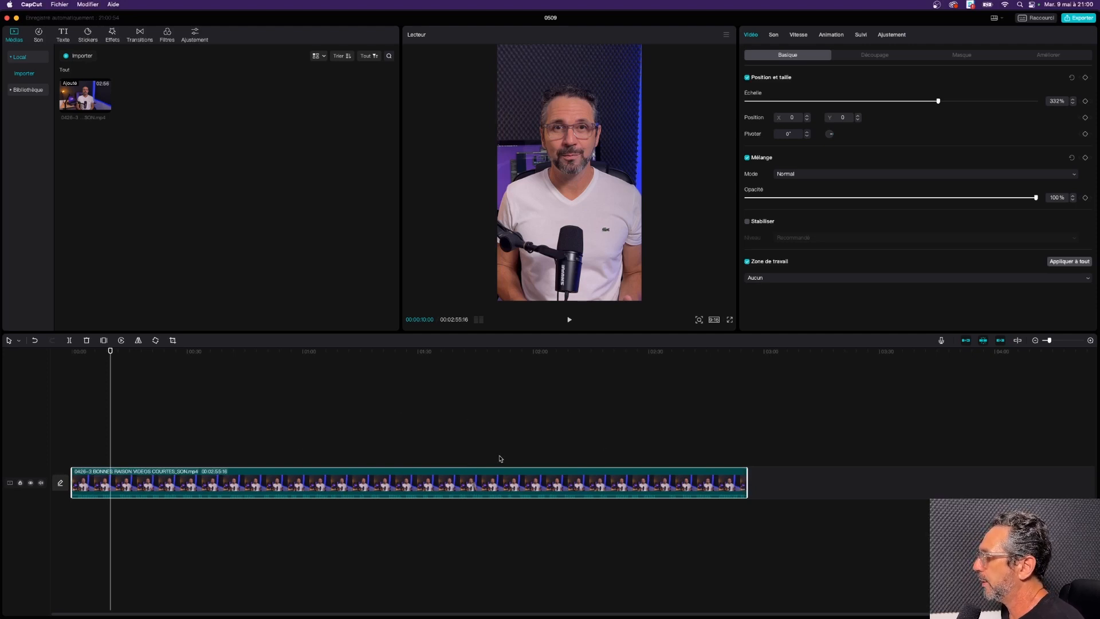
{"action": "left_click", "coordinate": [887, 36]}
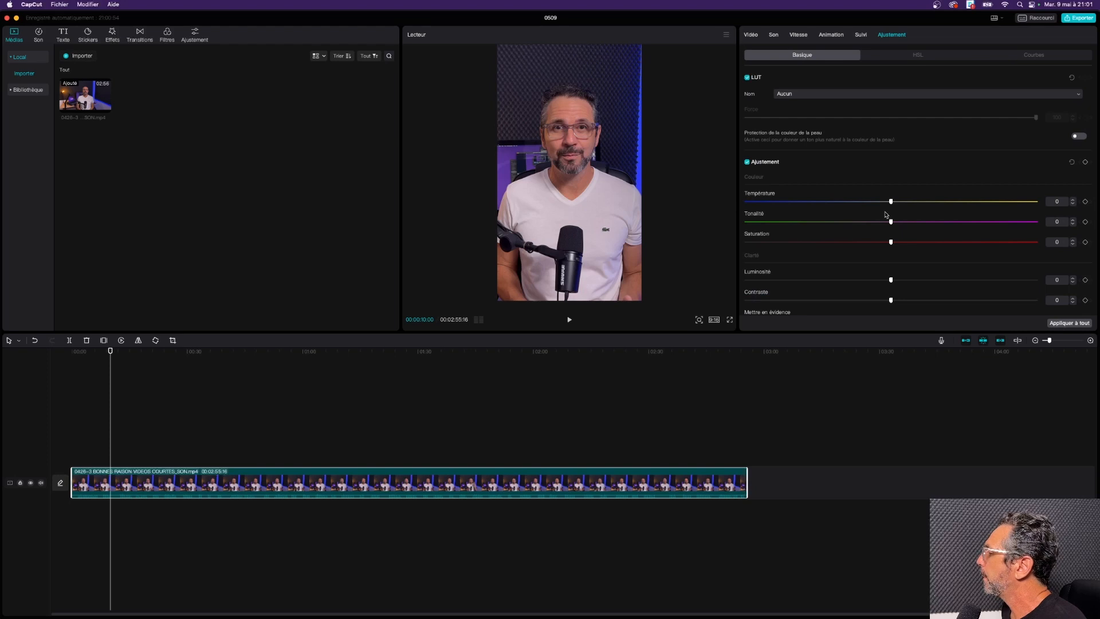
{"action": "mouse_move", "coordinate": [883, 203]}
{"action": "left_mouse_down"}
{"action": "mouse_move", "coordinate": [838, 202]}
{"action": "mouse_move", "coordinate": [889, 202]}
{"action": "left_mouse_up"}
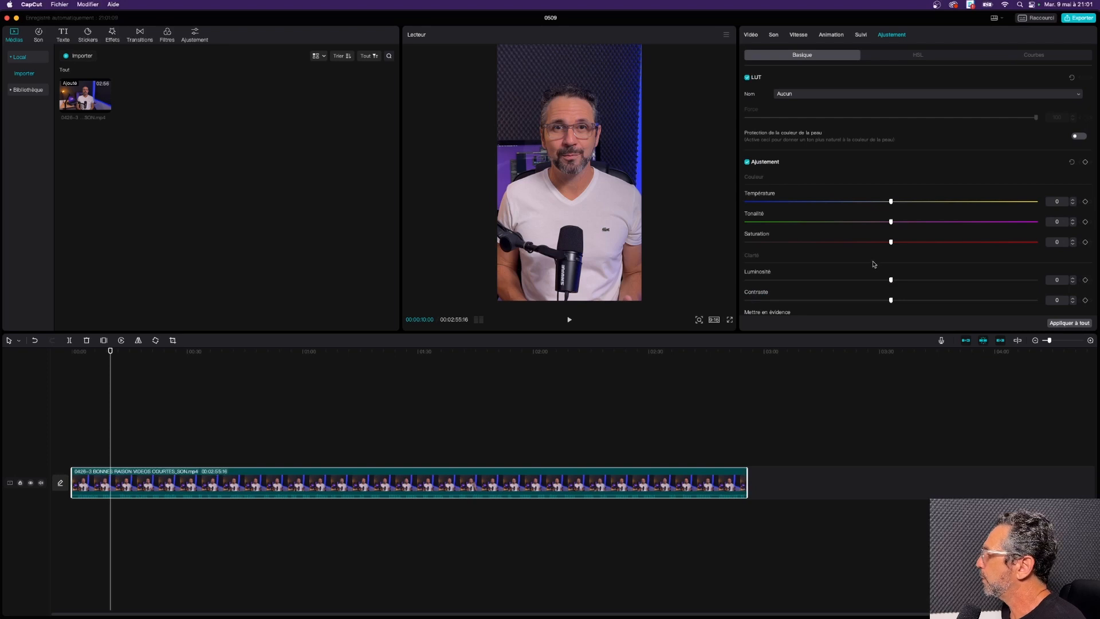
{"action": "scroll", "coordinate": [874, 264], "scroll_direction": "down", "scroll_amount": 3}
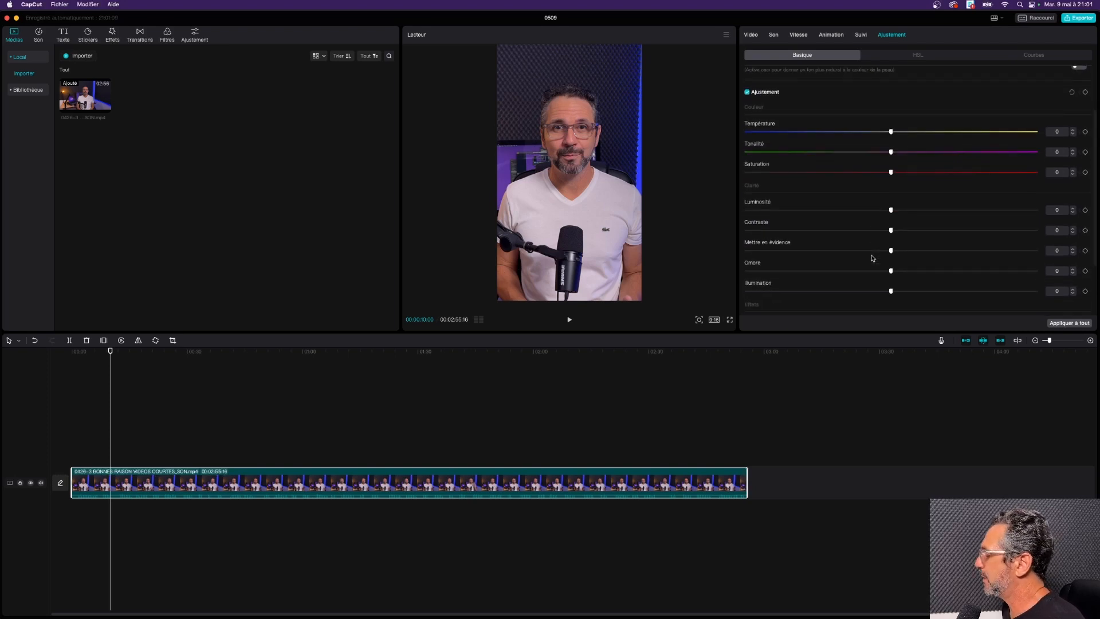
{"action": "scroll", "coordinate": [875, 230], "scroll_direction": "up", "scroll_amount": 2}
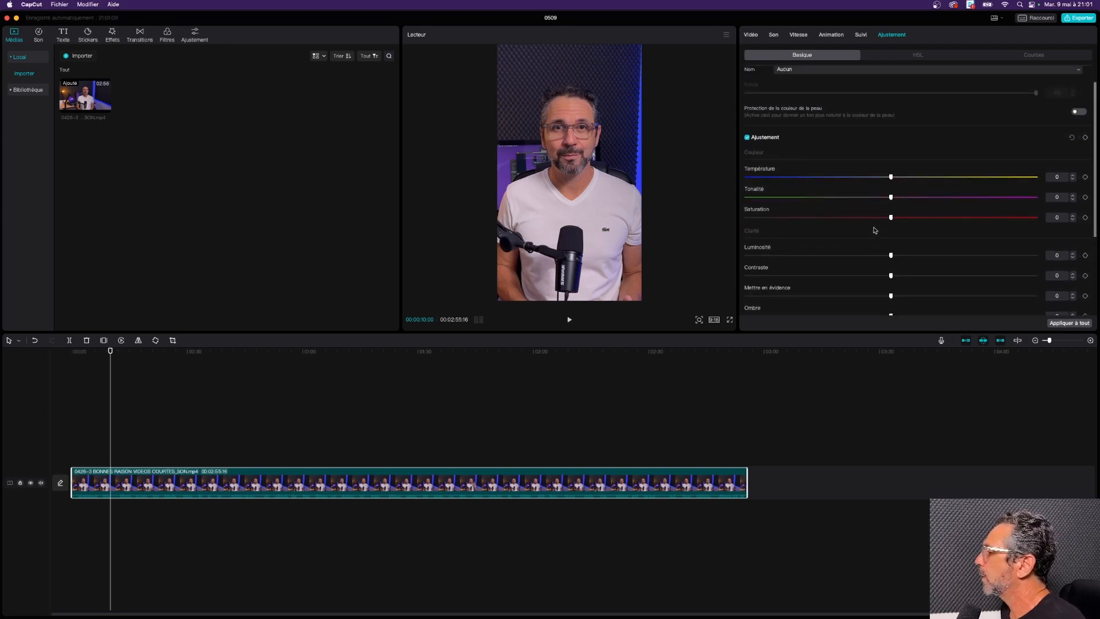
{"action": "left_click_drag", "start_coordinate": [892, 257], "coordinate": [901, 258]}
{"action": "double_click", "coordinate": [899, 257]}
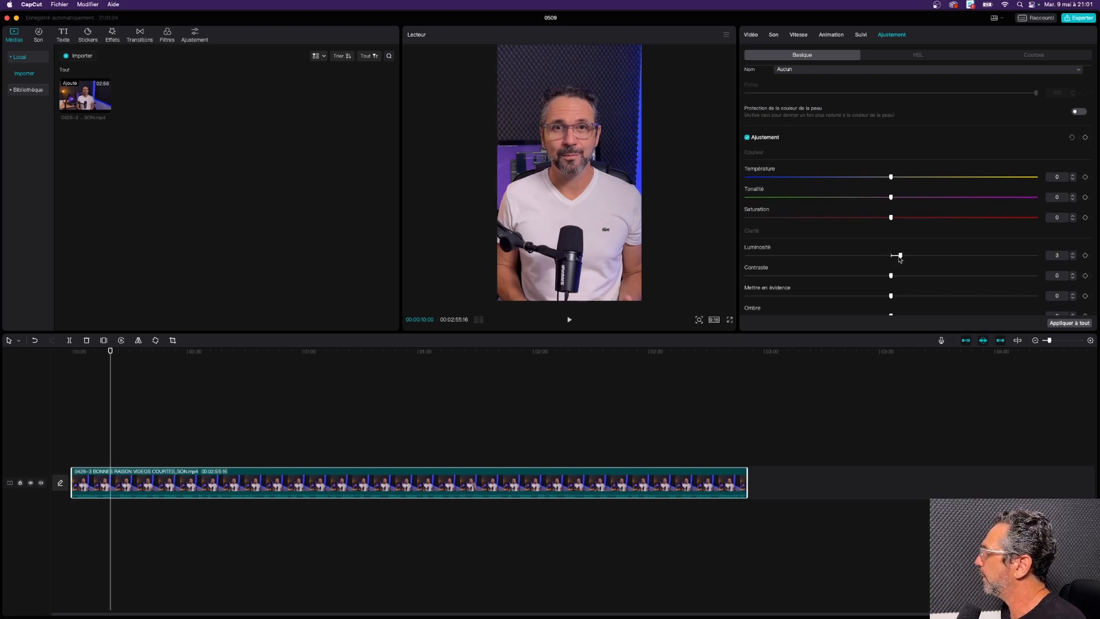
{"action": "left_click_drag", "start_coordinate": [897, 256], "coordinate": [900, 257]}
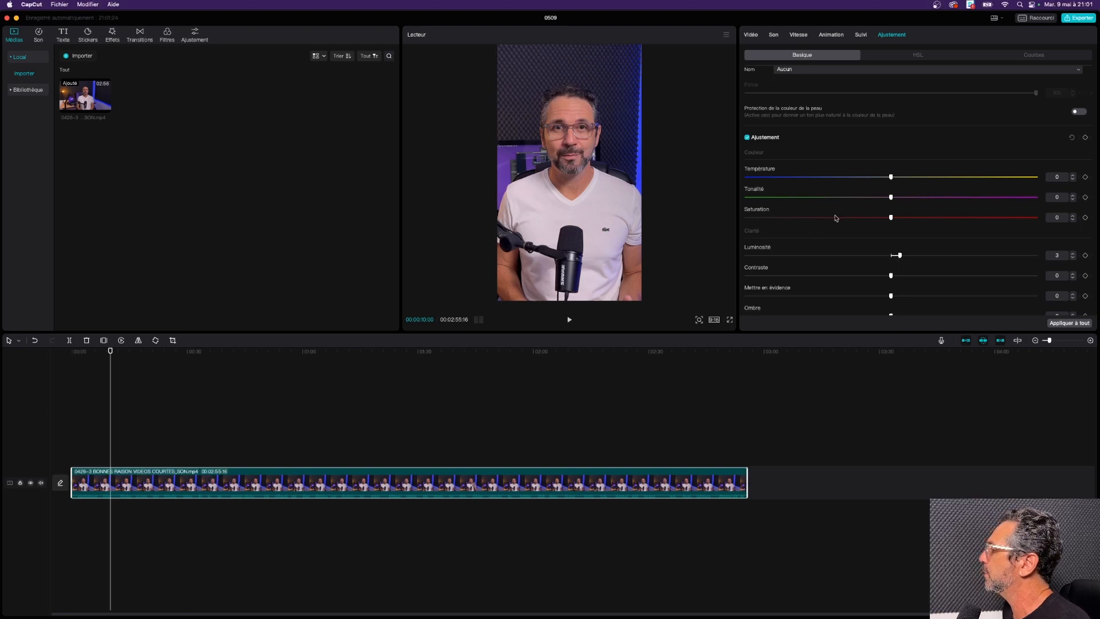
{"action": "scroll", "coordinate": [846, 221], "scroll_direction": "up", "scroll_amount": 2}
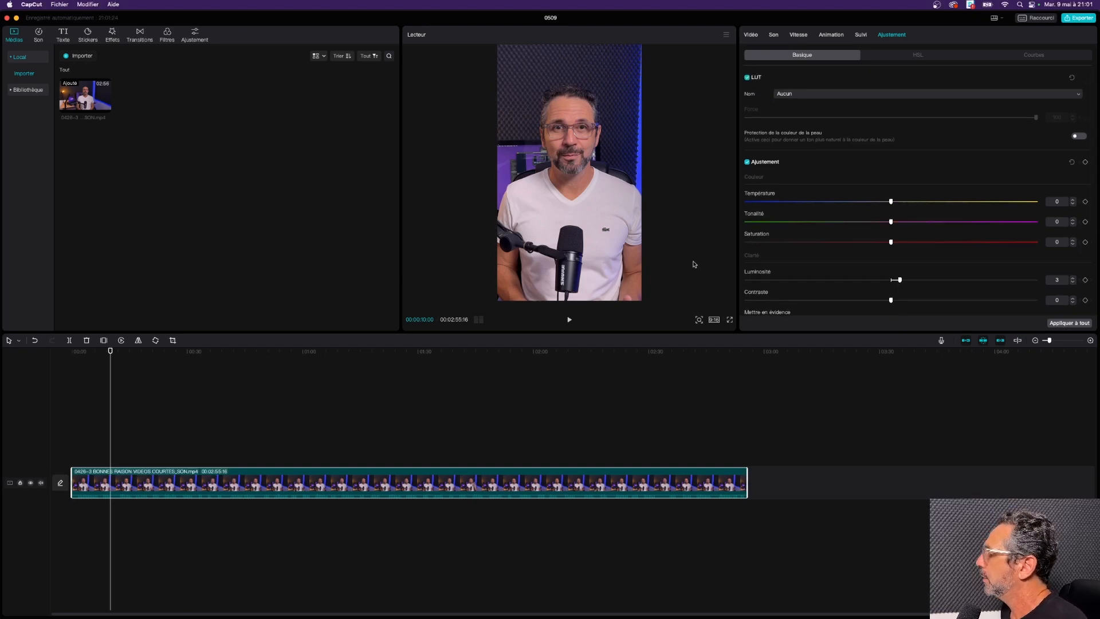
{"action": "left_click_drag", "start_coordinate": [440, 351], "coordinate": [492, 354]}
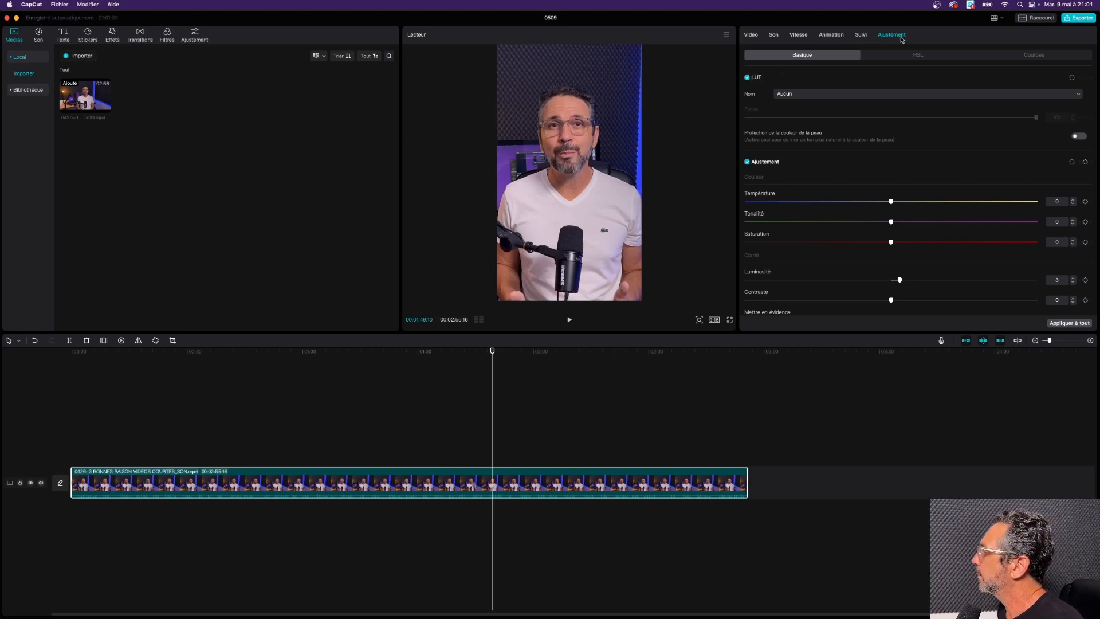
Open the clip's sound settings and replay the passage around 2:14 to check the audio level meter
{"action": "left_click", "coordinate": [775, 37]}
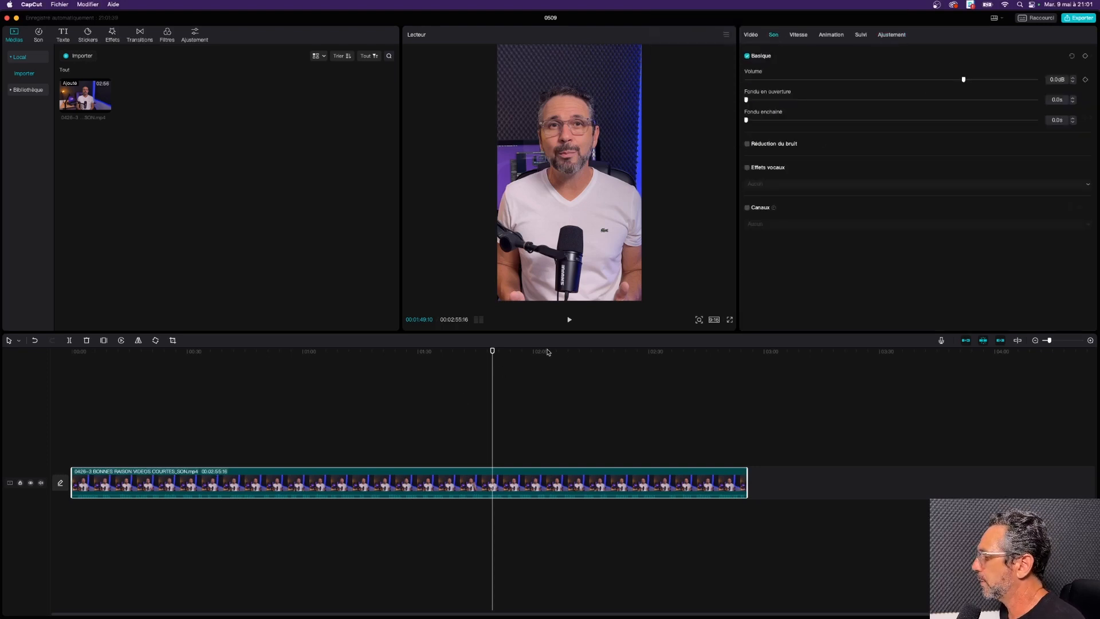
{"action": "left_click_drag", "start_coordinate": [546, 352], "coordinate": [588, 355]}
{"action": "key", "text": "space"}
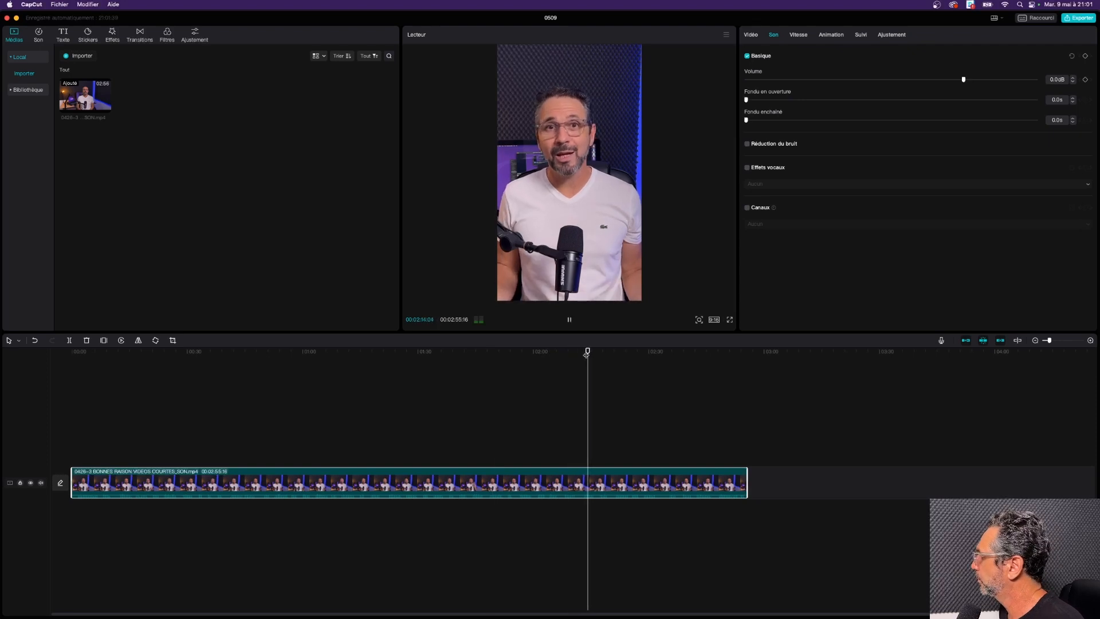
{"action": "key", "text": "space"}
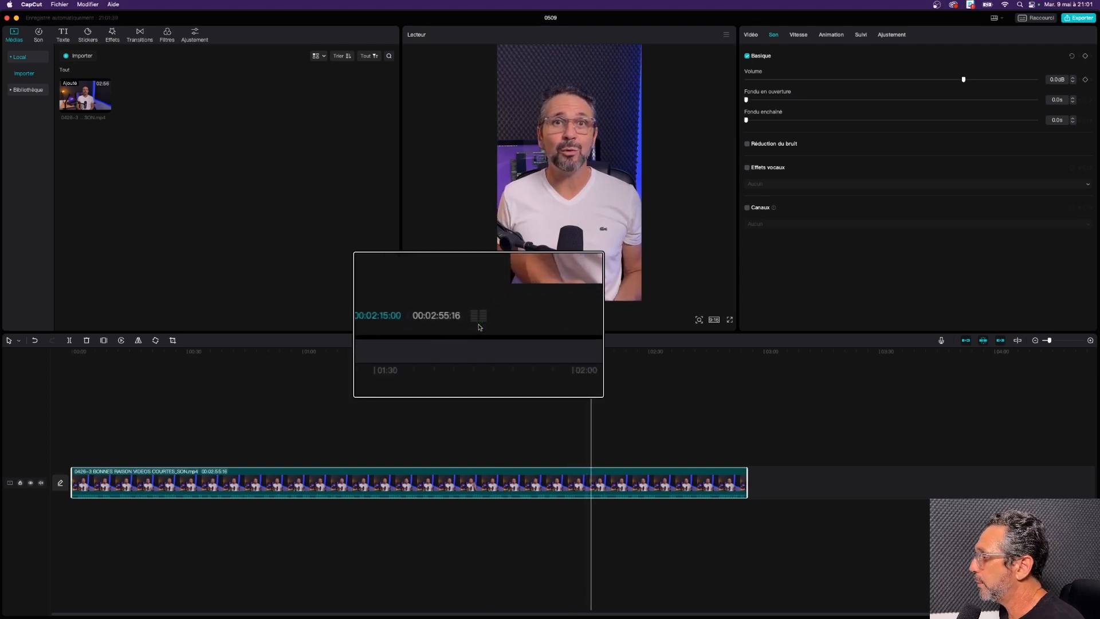
{"action": "left_click", "coordinate": [585, 351]}
{"action": "key", "text": "space"}
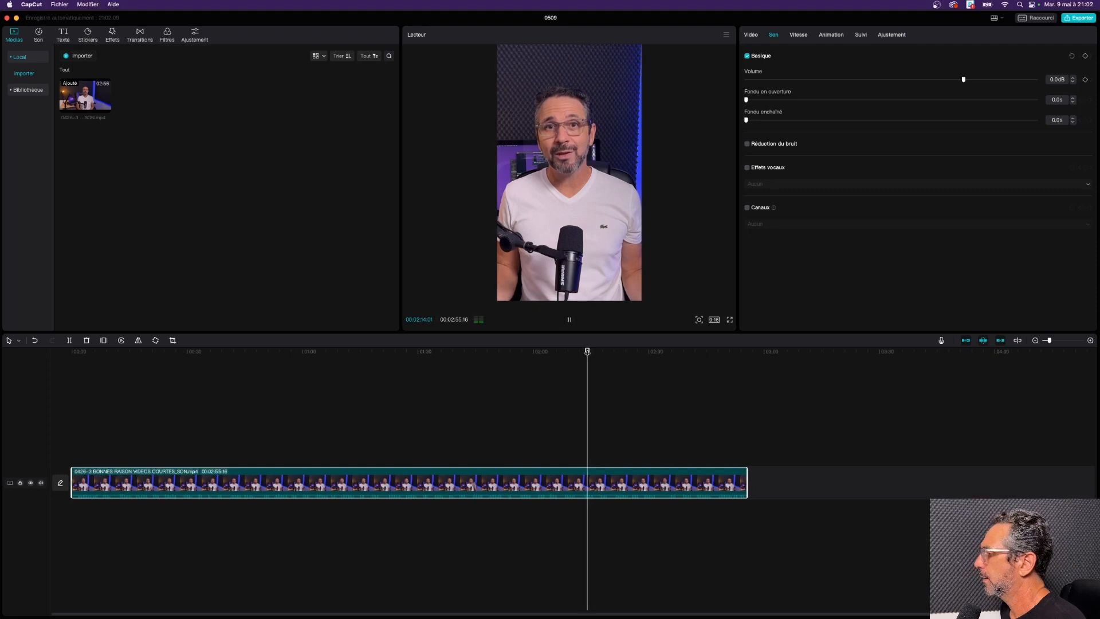
{"action": "key", "text": "space"}
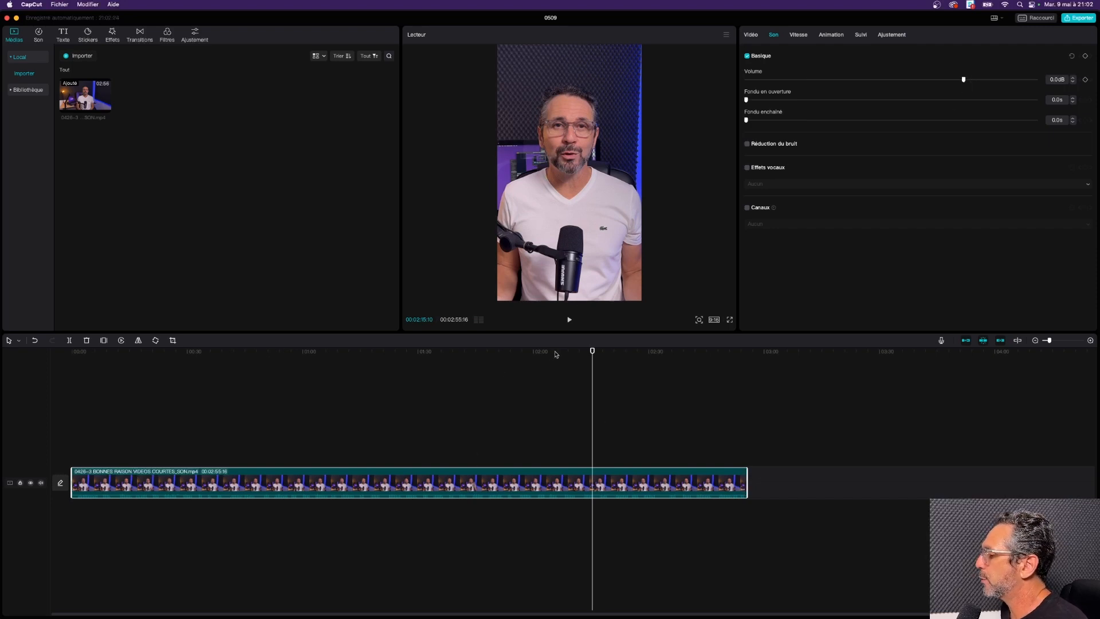
Split the clip at 21 points between about 0:02 and 0:41, dividing its opening into short segments
{"action": "left_click_drag", "start_coordinate": [555, 354], "coordinate": [97, 370]}
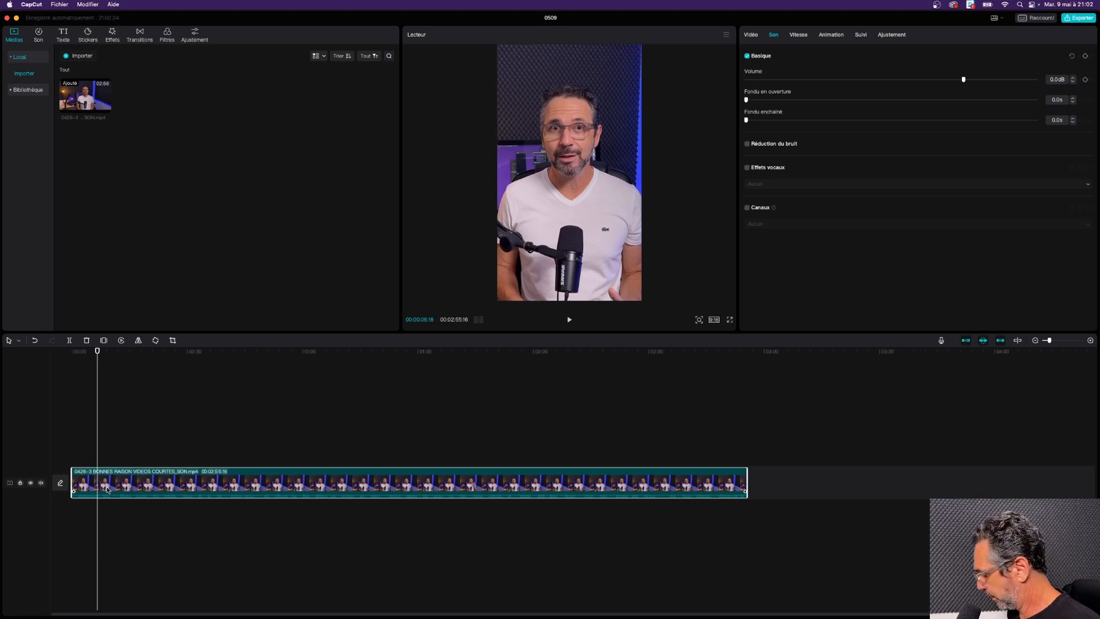
{"action": "key", "text": "super+plus"}
{"action": "key", "text": "super+plus"}
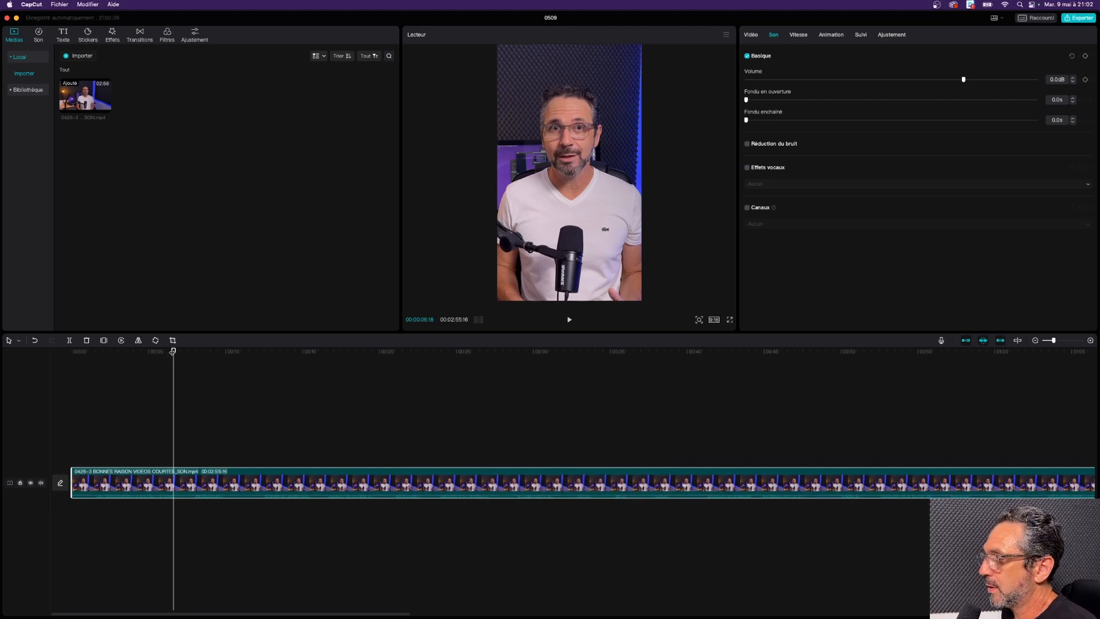
{"action": "left_click_drag", "start_coordinate": [173, 352], "coordinate": [94, 352]}
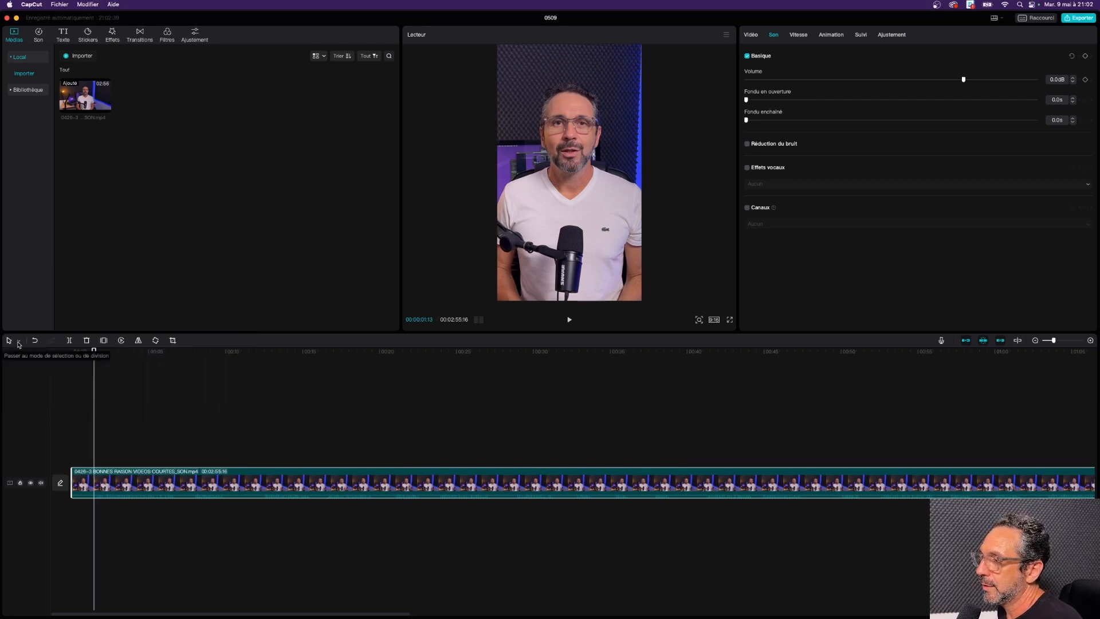
{"action": "left_click", "coordinate": [19, 343]}
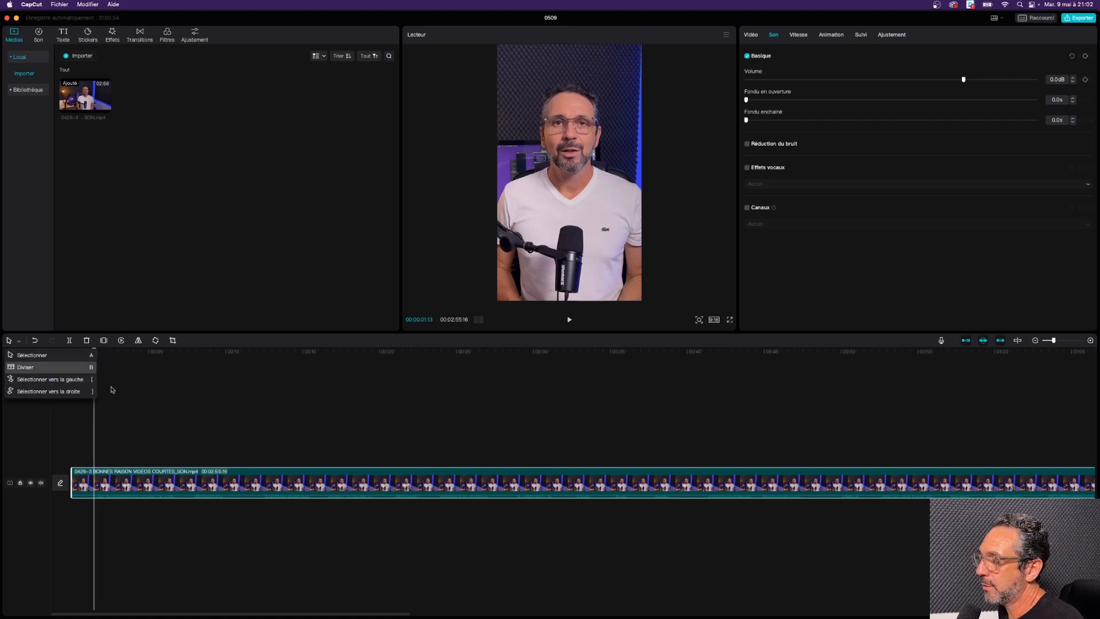
{"action": "left_click", "coordinate": [133, 431]}
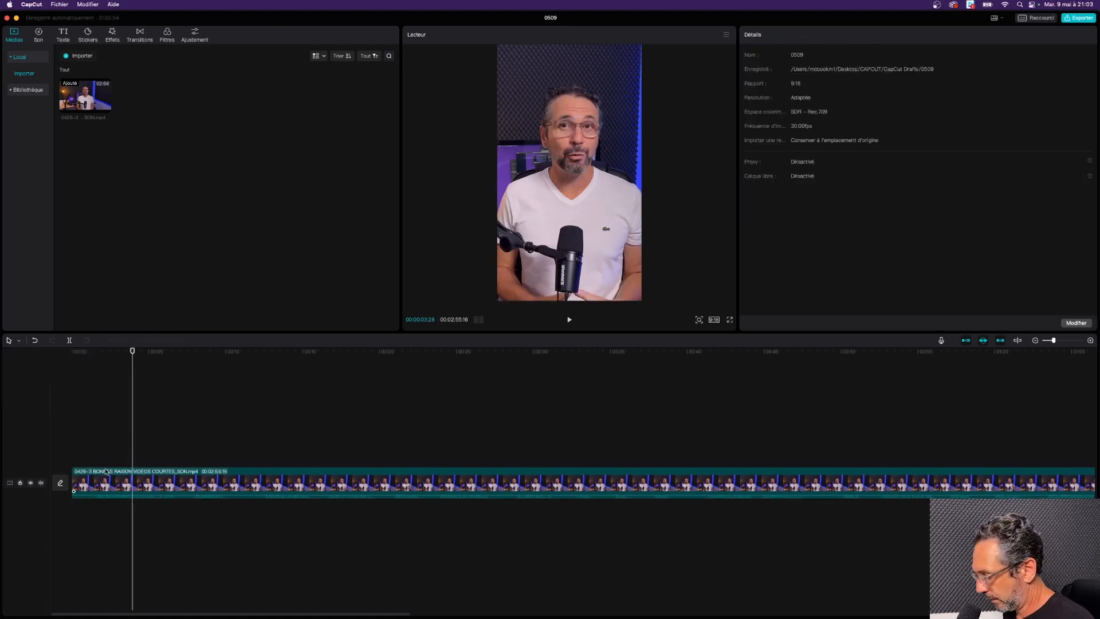
{"action": "key", "text": "b"}
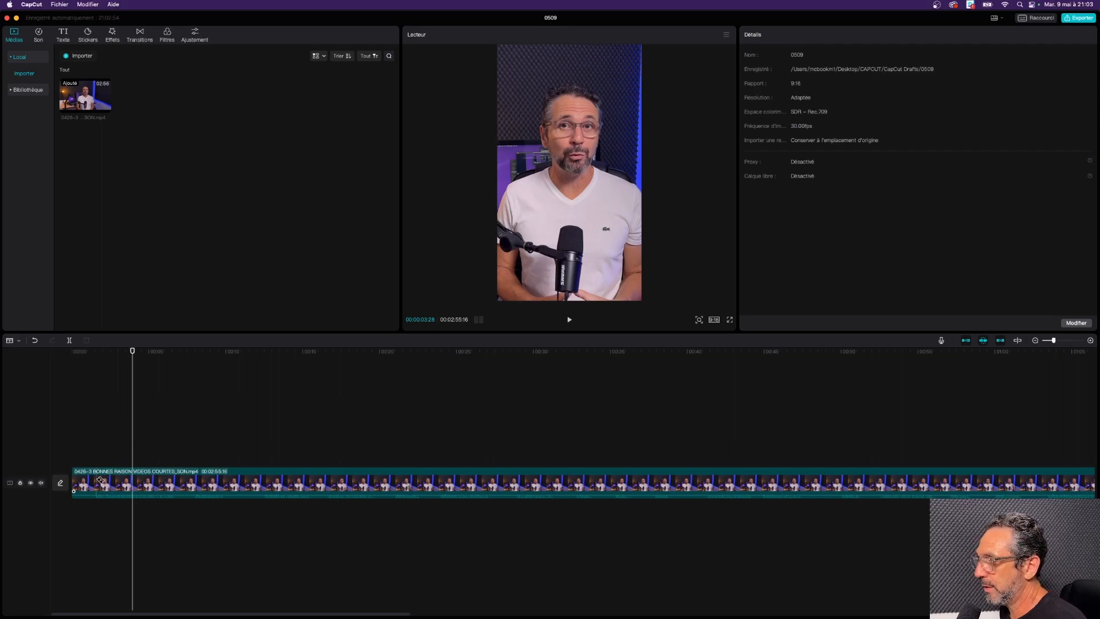
{"action": "left_click", "coordinate": [100, 484]}
{"action": "left_click", "coordinate": [175, 483]}
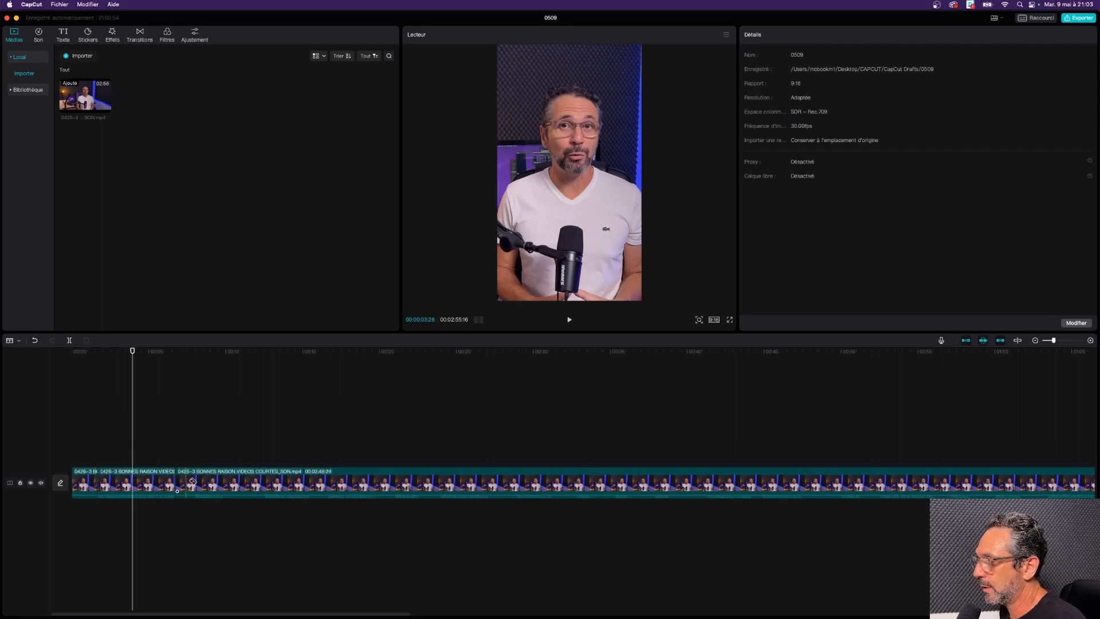
{"action": "left_click", "coordinate": [193, 483]}
{"action": "left_click", "coordinate": [229, 484]}
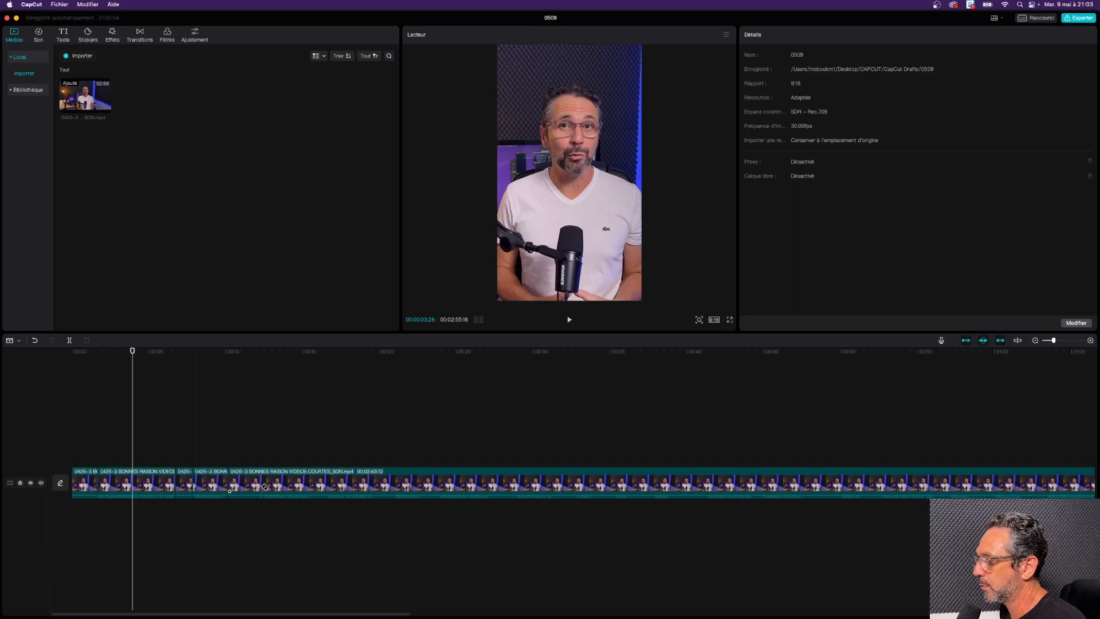
{"action": "left_click", "coordinate": [267, 486]}
{"action": "left_click", "coordinate": [314, 487]}
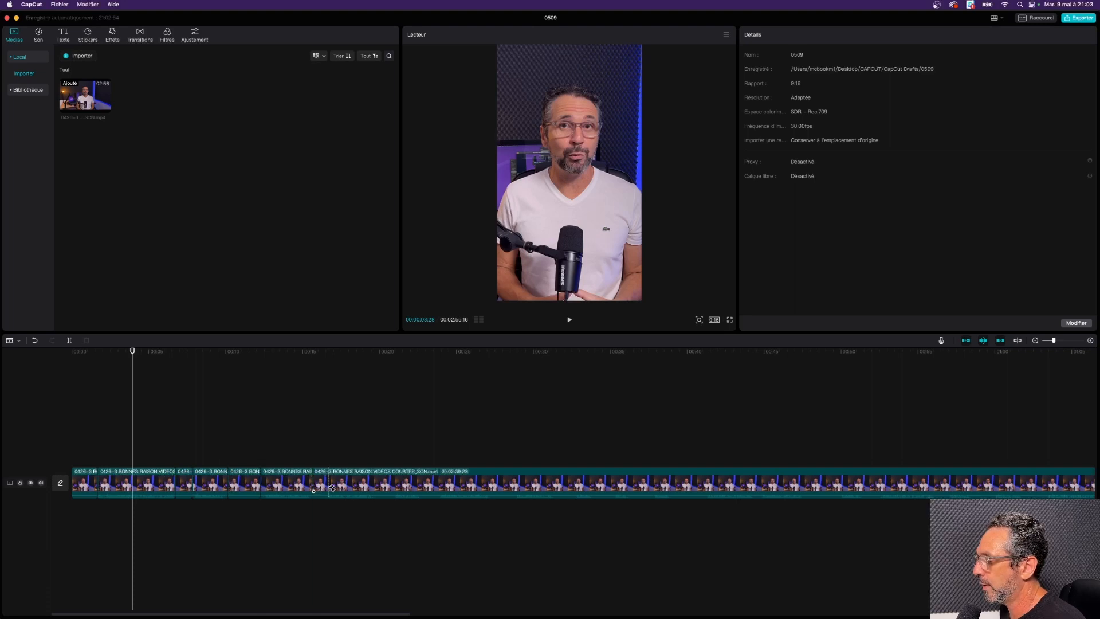
{"action": "left_click", "coordinate": [329, 487]}
{"action": "left_click", "coordinate": [376, 487]}
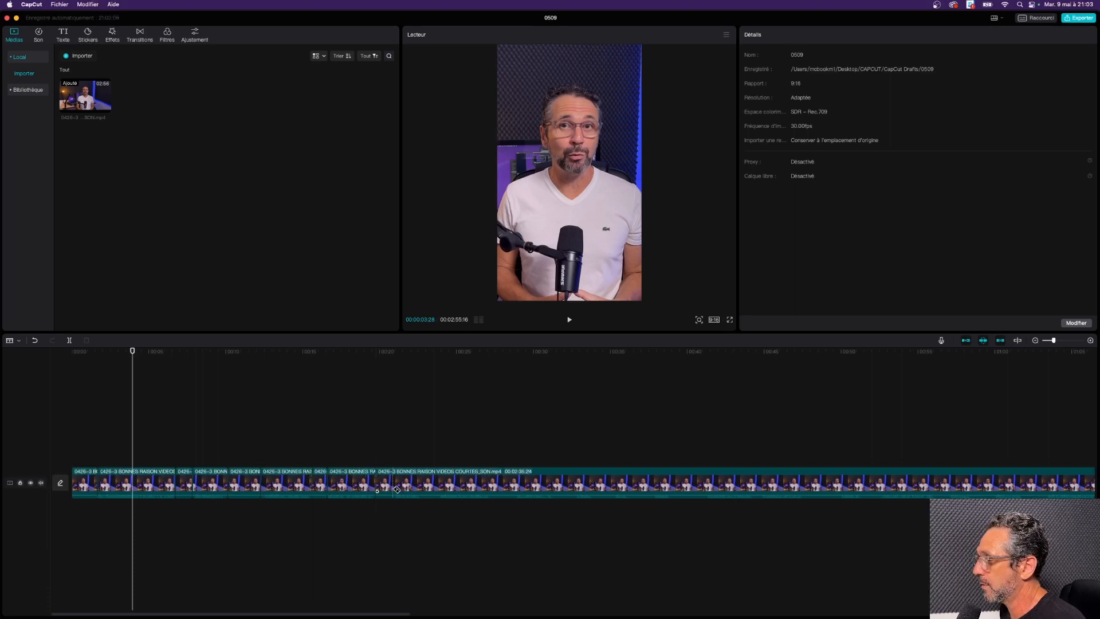
{"action": "left_click", "coordinate": [396, 487]}
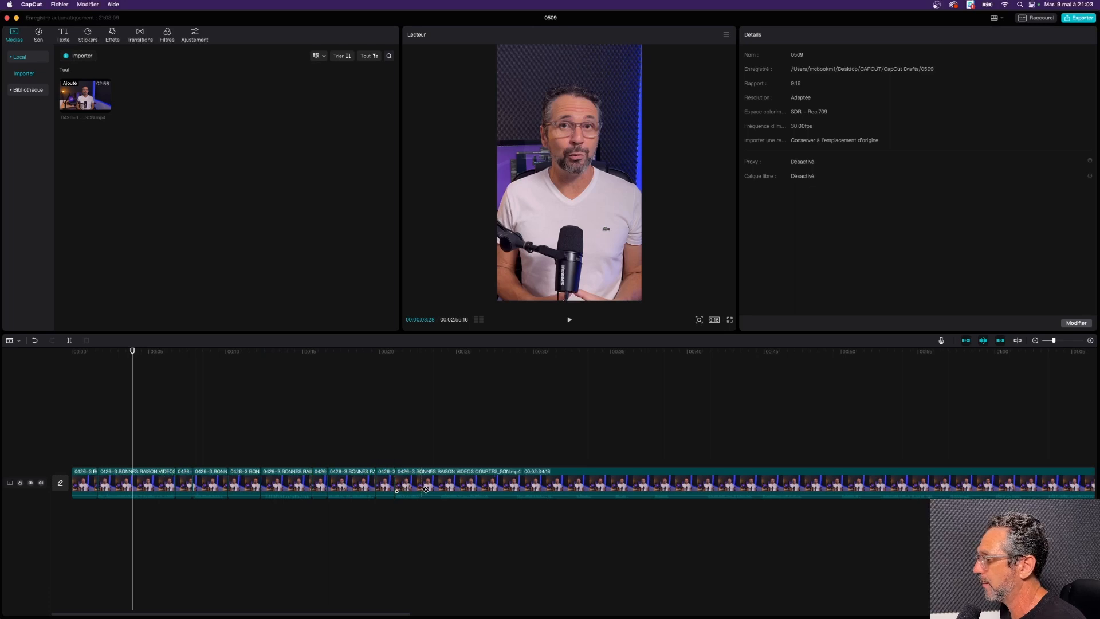
{"action": "left_click", "coordinate": [426, 487]}
{"action": "left_click", "coordinate": [438, 487]}
{"action": "left_click", "coordinate": [491, 487]}
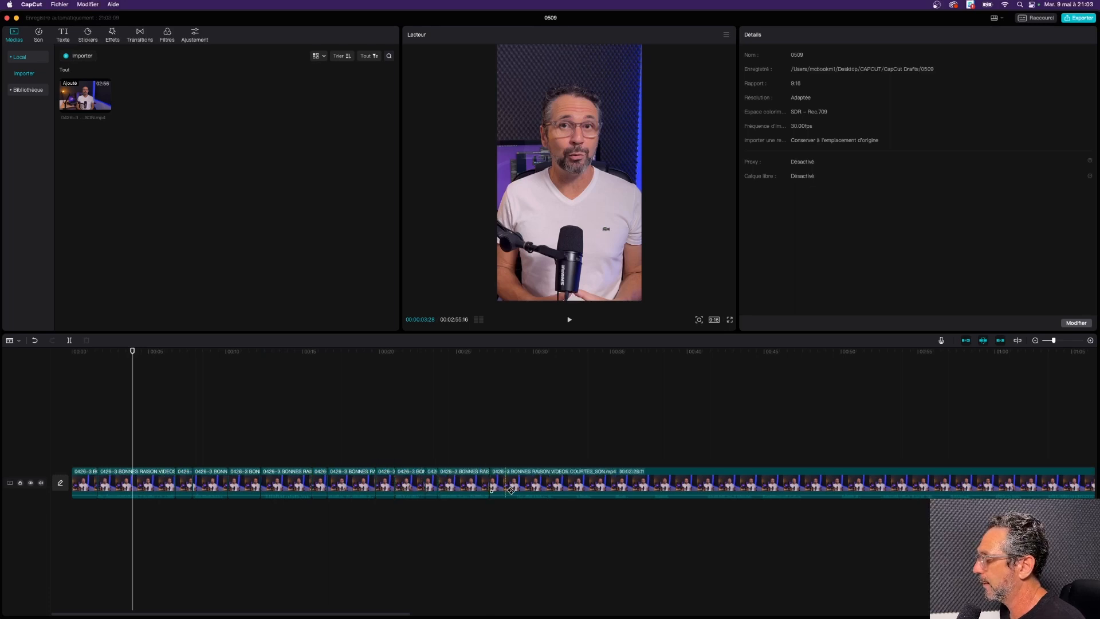
{"action": "left_click", "coordinate": [516, 488]}
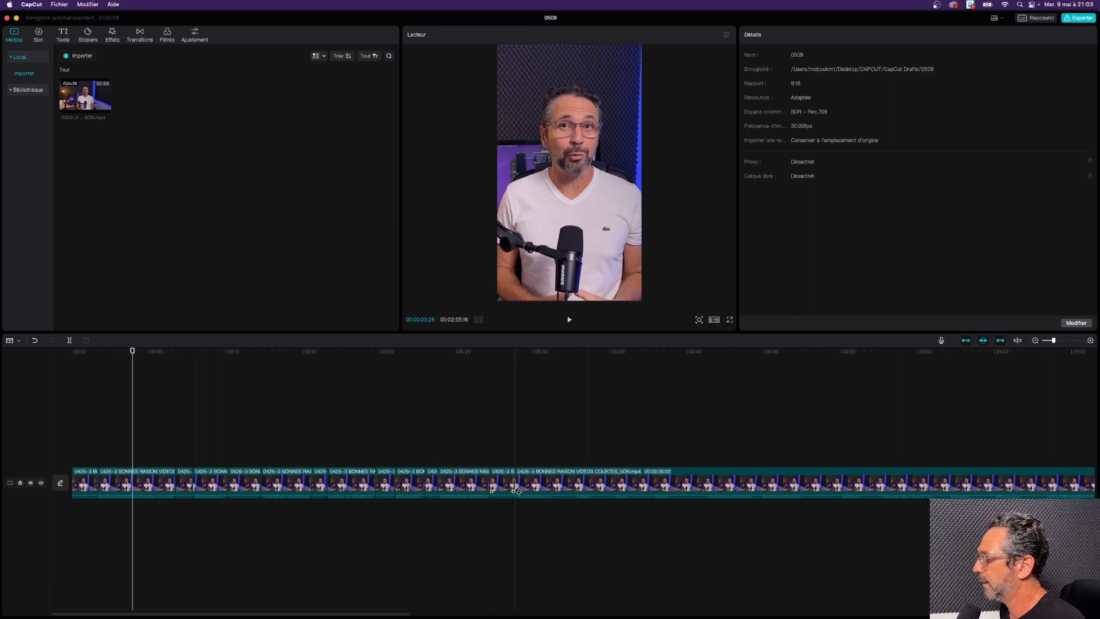
{"action": "left_click", "coordinate": [558, 488]}
{"action": "left_click", "coordinate": [578, 488]}
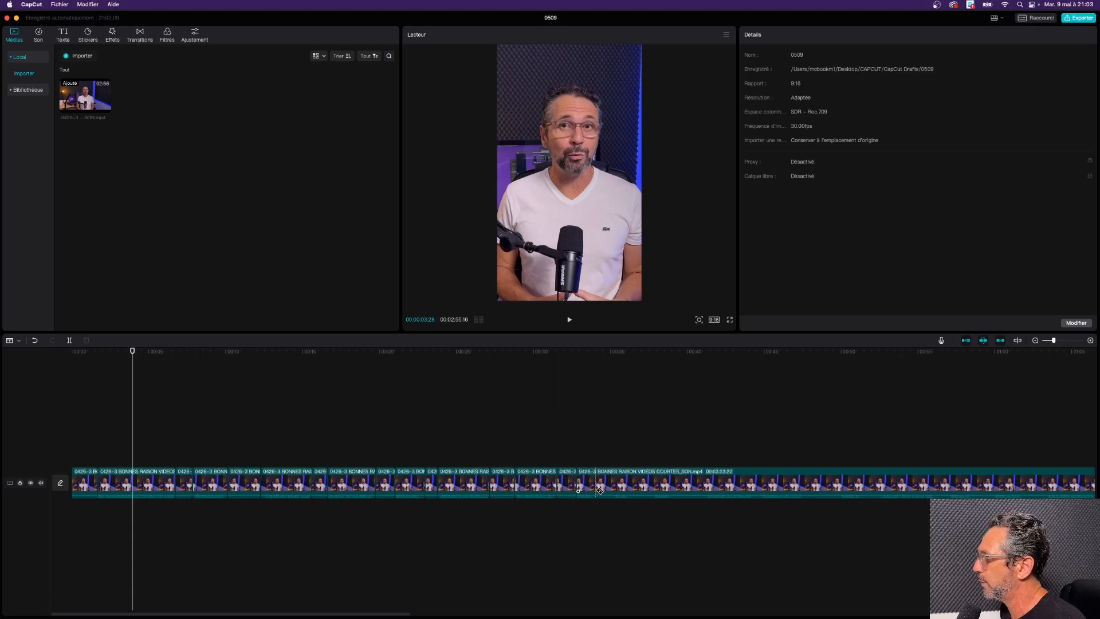
{"action": "left_click", "coordinate": [596, 488]}
{"action": "left_click", "coordinate": [613, 488]}
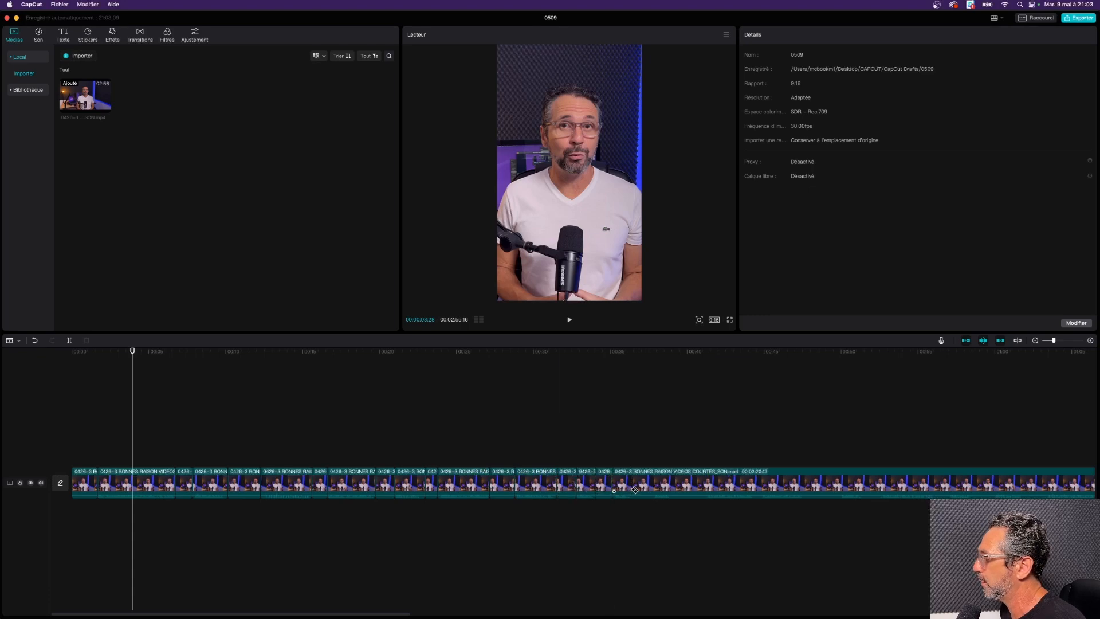
{"action": "left_click", "coordinate": [633, 489]}
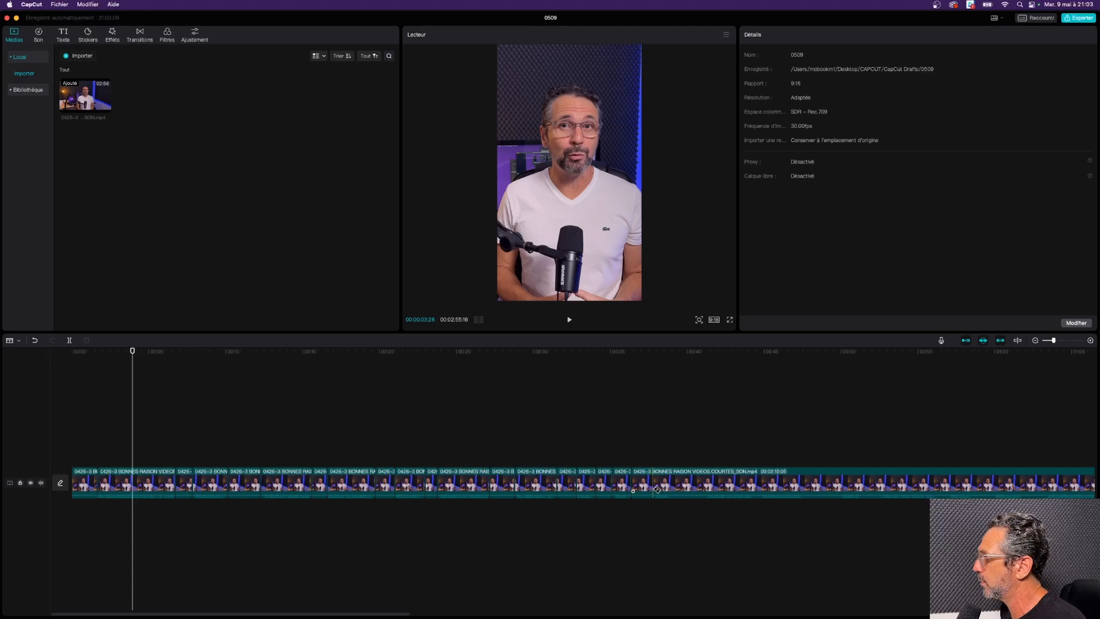
{"action": "left_click", "coordinate": [654, 488]}
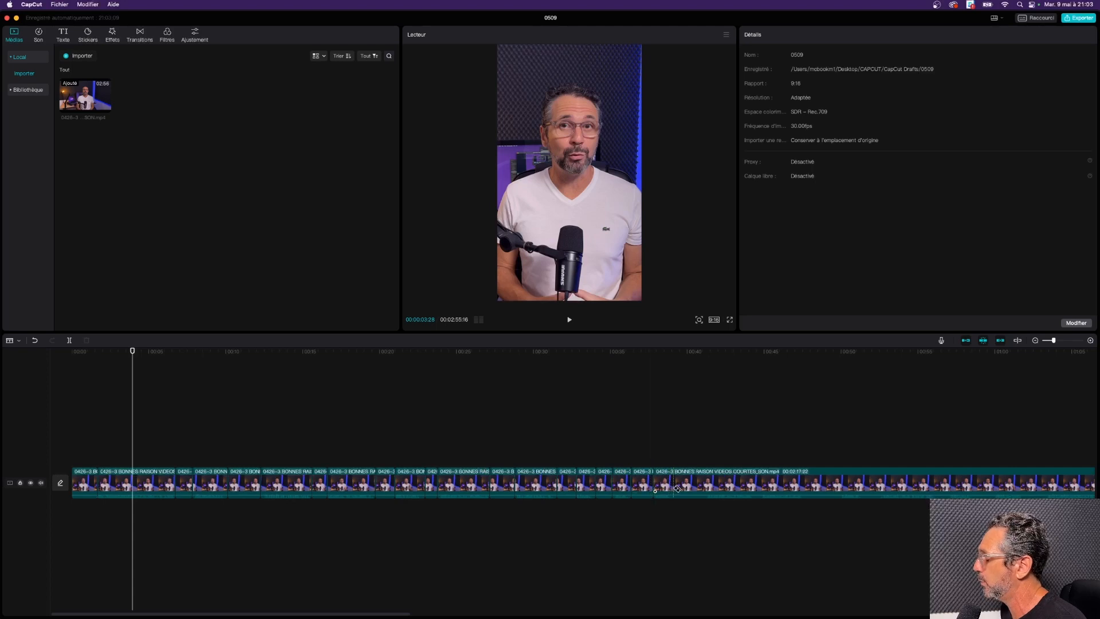
{"action": "left_click", "coordinate": [675, 489]}
{"action": "left_click", "coordinate": [709, 488]}
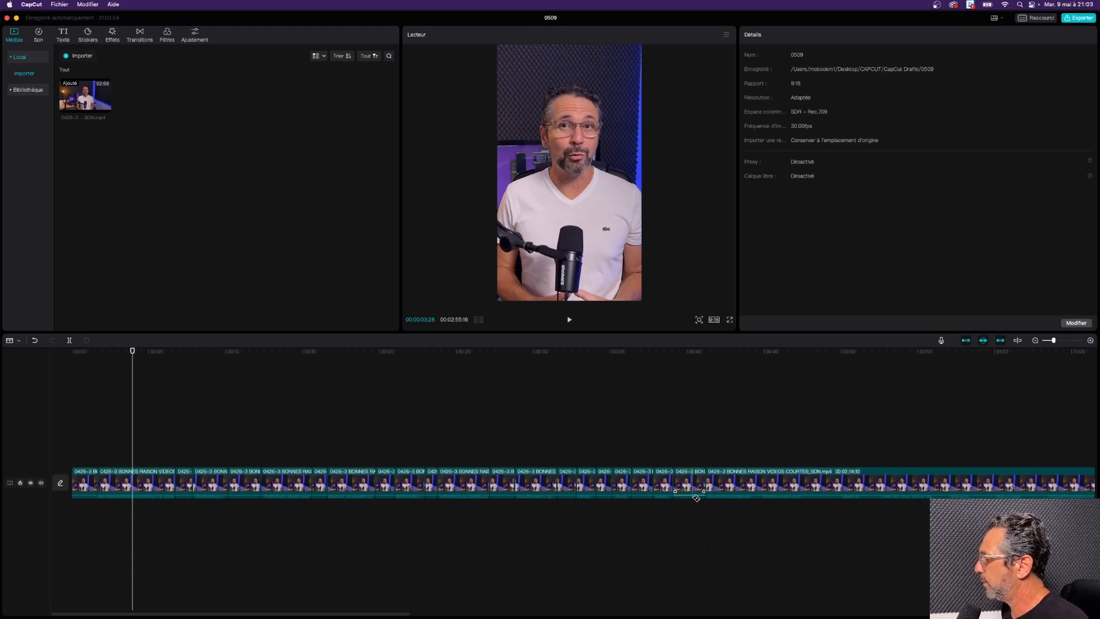
Delete every other short segment, starting with the first, and the long remainder after the last short segment
{"action": "key", "text": "a"}
{"action": "left_click", "coordinate": [690, 487]}
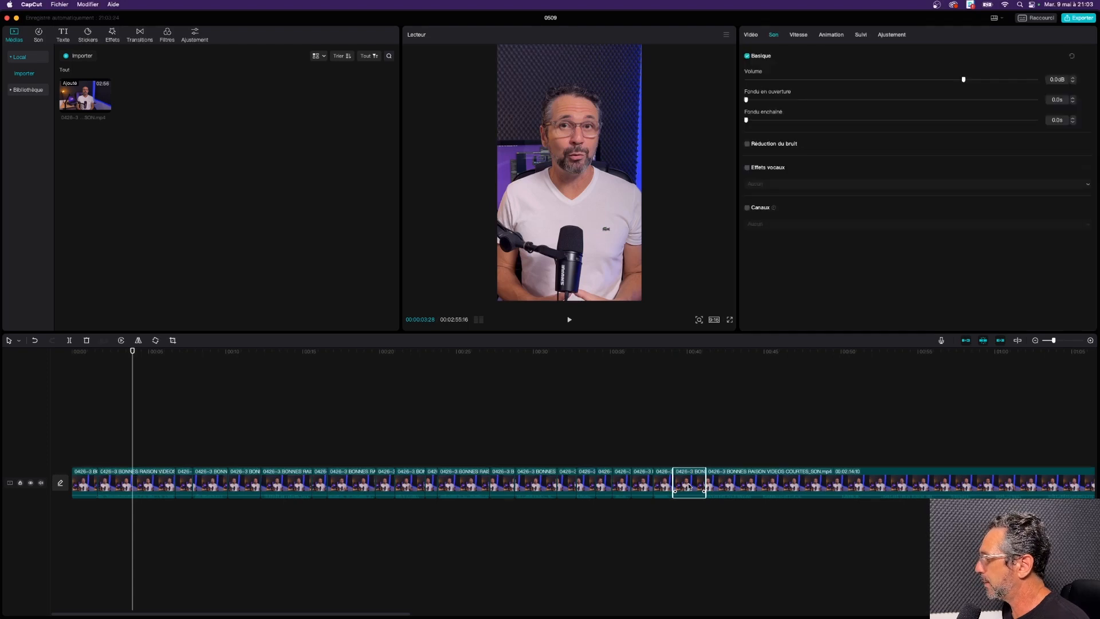
{"action": "left_click", "coordinate": [644, 486]}
{"action": "left_click", "coordinate": [690, 486]}
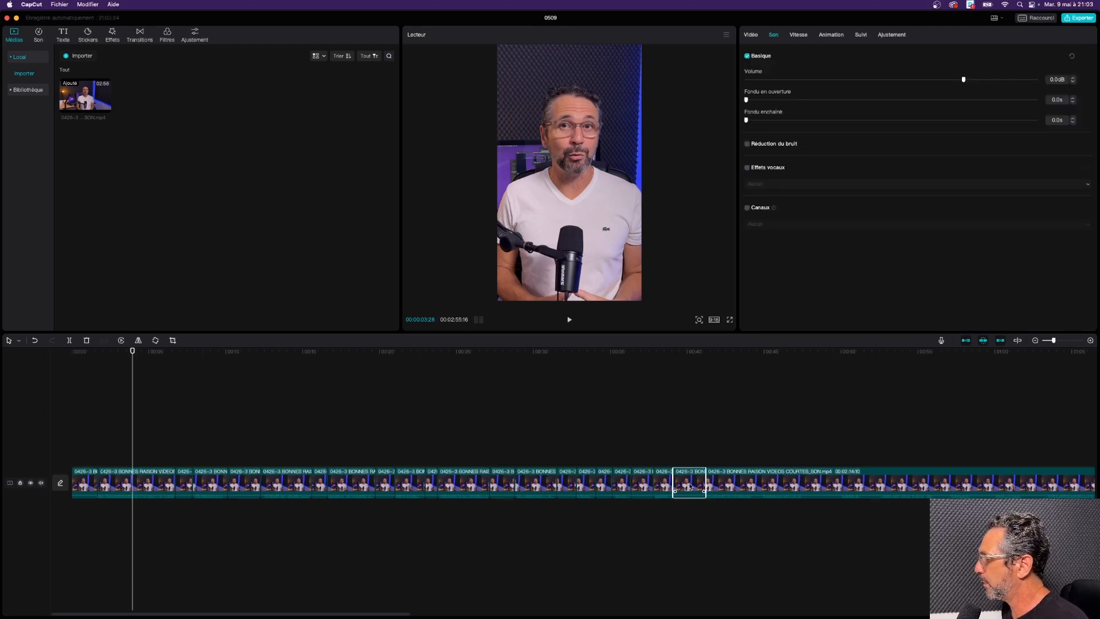
{"action": "left_click", "coordinate": [650, 488], "text": "shift"}
{"action": "left_click", "coordinate": [604, 487], "text": "shift"}
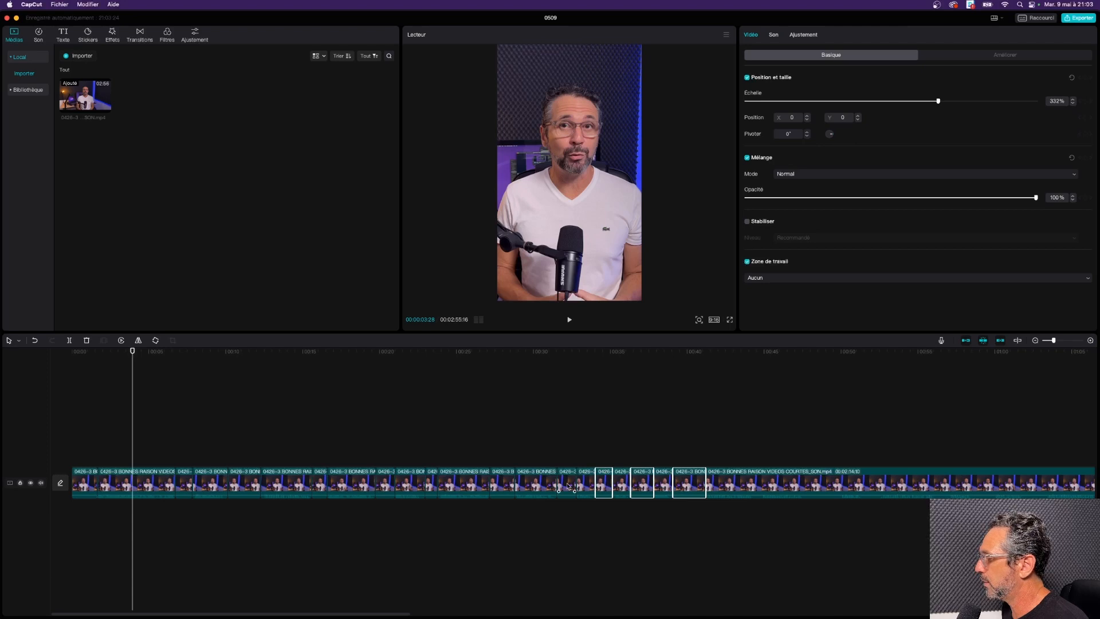
{"action": "left_click", "coordinate": [568, 487], "text": "shift"}
{"action": "left_click", "coordinate": [503, 486], "text": "shift"}
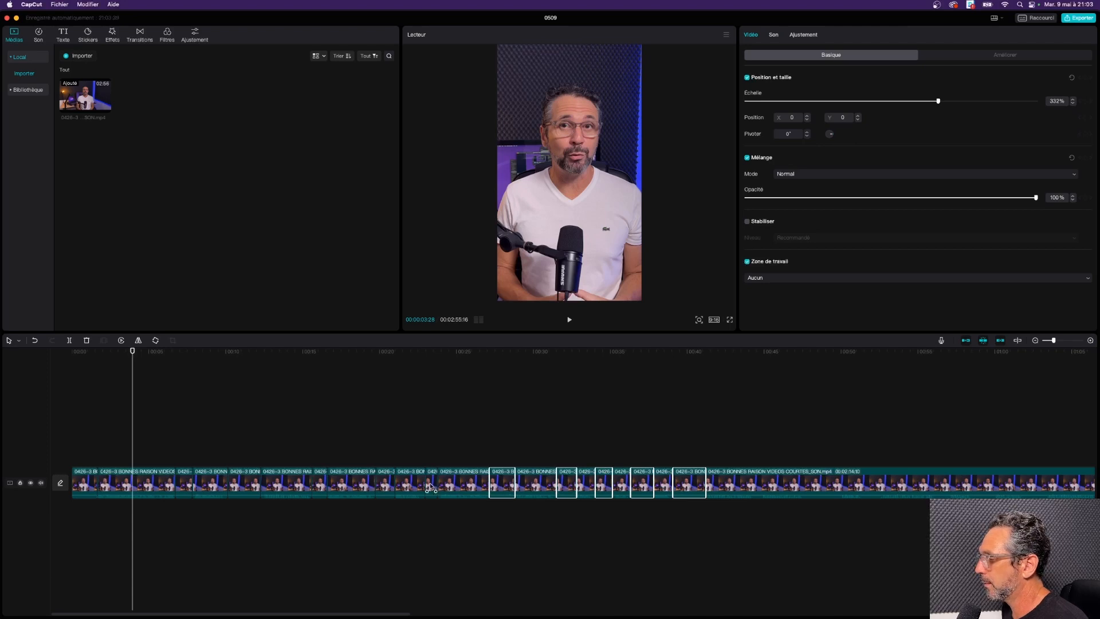
{"action": "left_click", "coordinate": [431, 487], "text": "shift"}
{"action": "left_click", "coordinate": [384, 487], "text": "shift"}
{"action": "left_click", "coordinate": [319, 487], "text": "shift"}
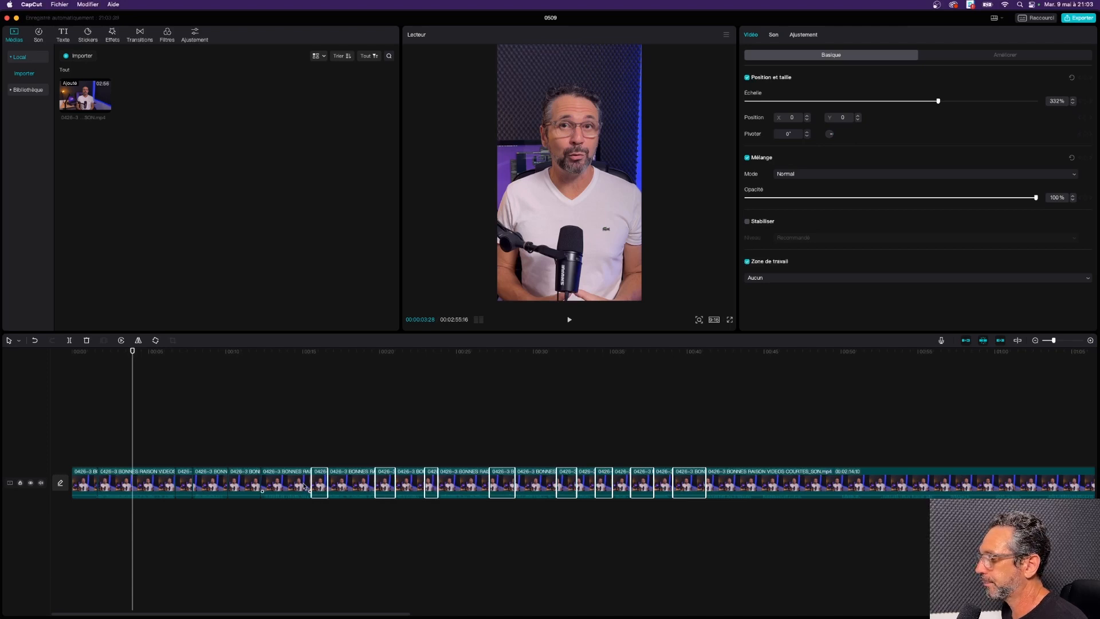
{"action": "left_click", "coordinate": [246, 487], "text": "shift"}
{"action": "left_click", "coordinate": [186, 487], "text": "shift"}
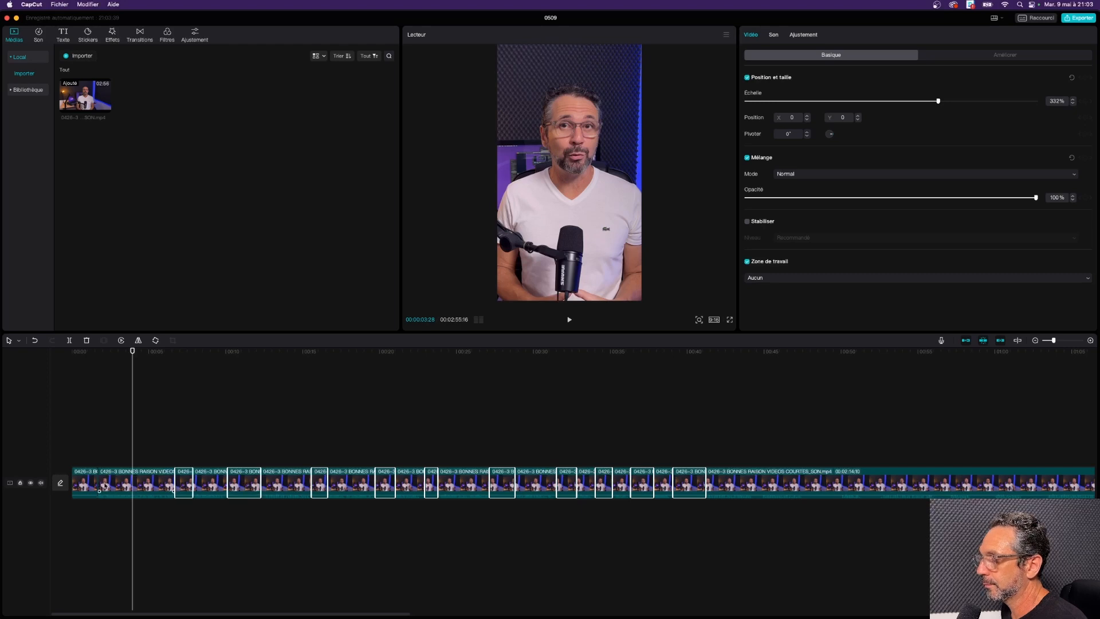
{"action": "left_click", "coordinate": [86, 487], "text": "shift"}
{"action": "key", "text": "Delete"}
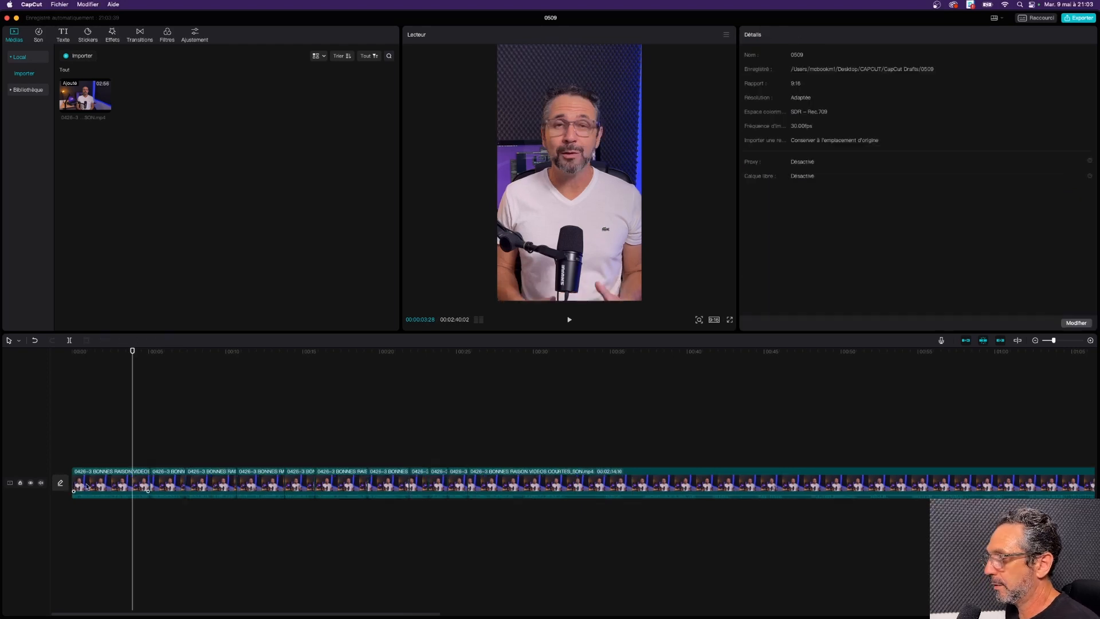
{"action": "left_click", "coordinate": [491, 488]}
{"action": "key", "text": "Delete"}
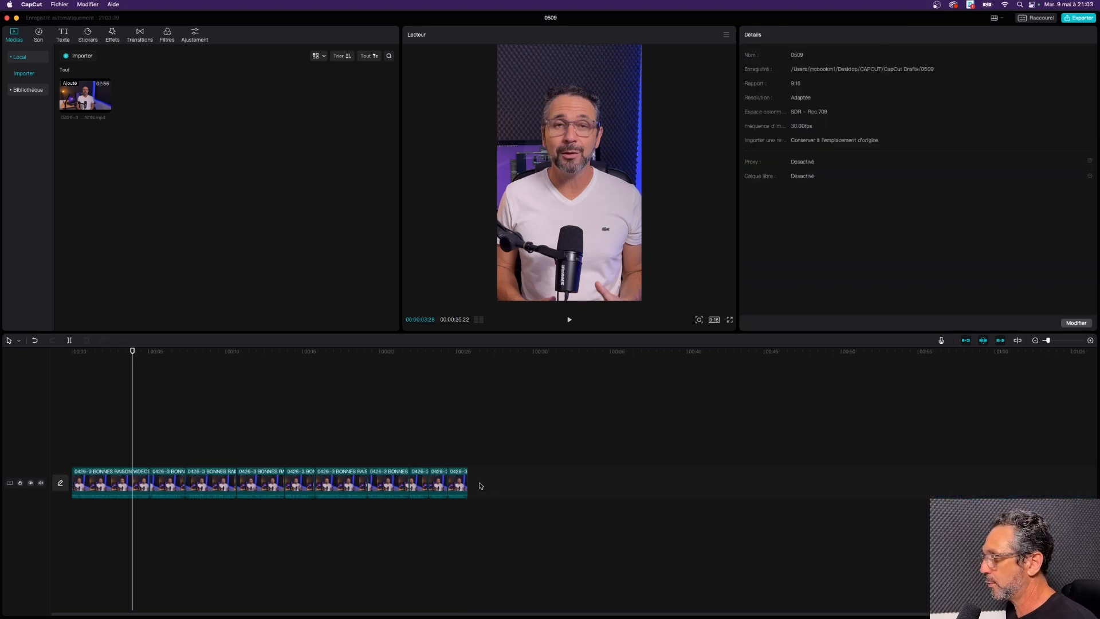
Try to move the second segment onto a new track above the main track with the main-track magnet on
{"action": "key", "text": "super+plus"}
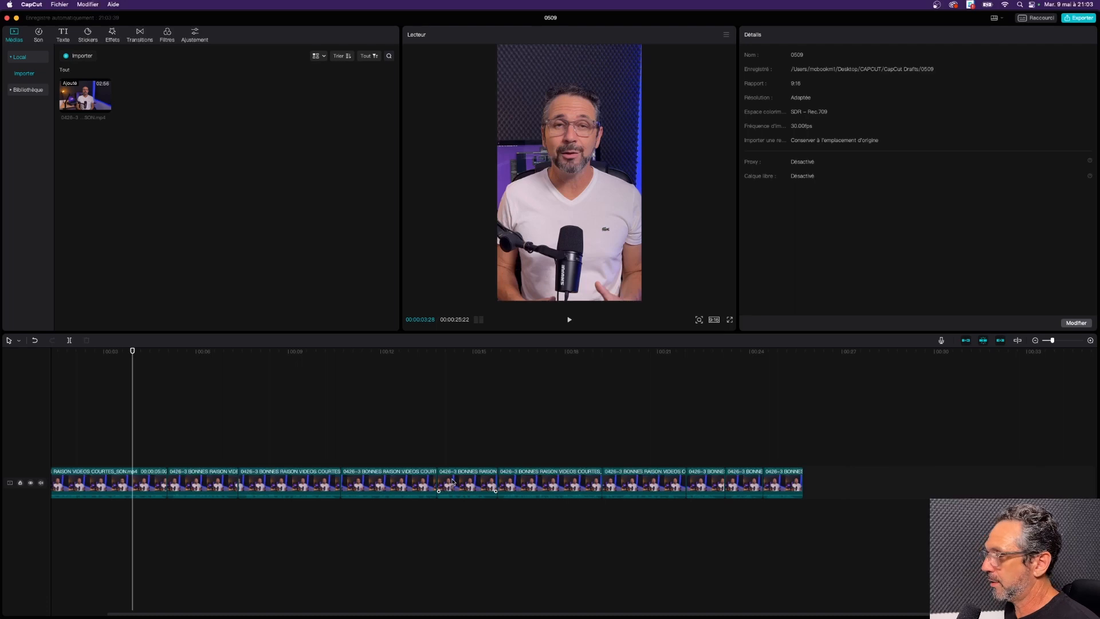
{"action": "scroll", "coordinate": [452, 481], "scroll_direction": "left", "scroll_amount": 2}
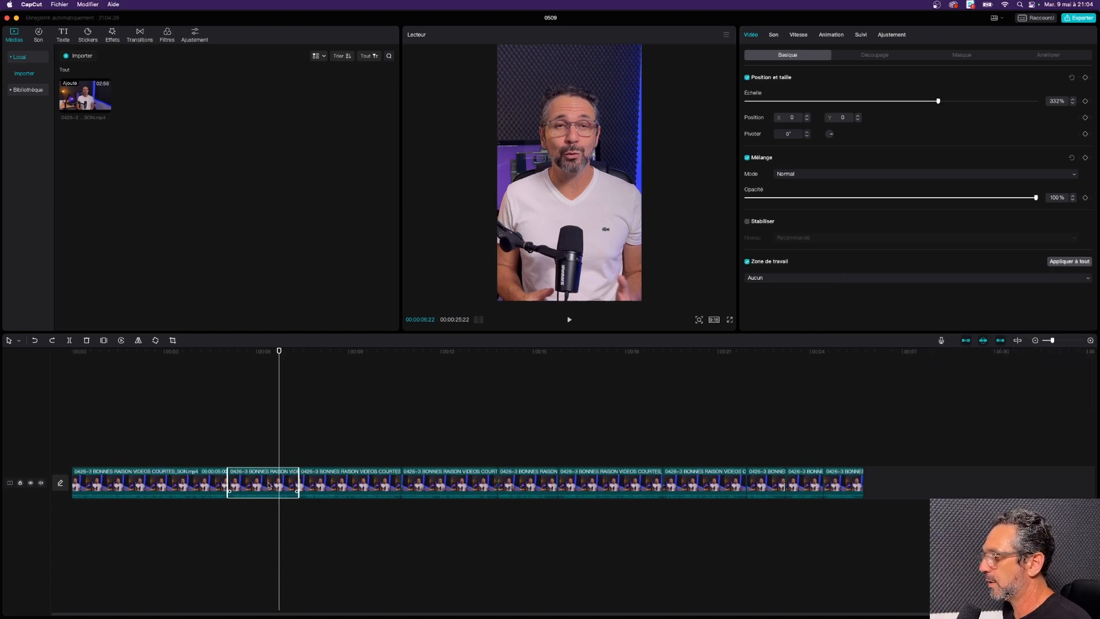
{"action": "left_click_drag", "start_coordinate": [269, 485], "coordinate": [264, 456]}
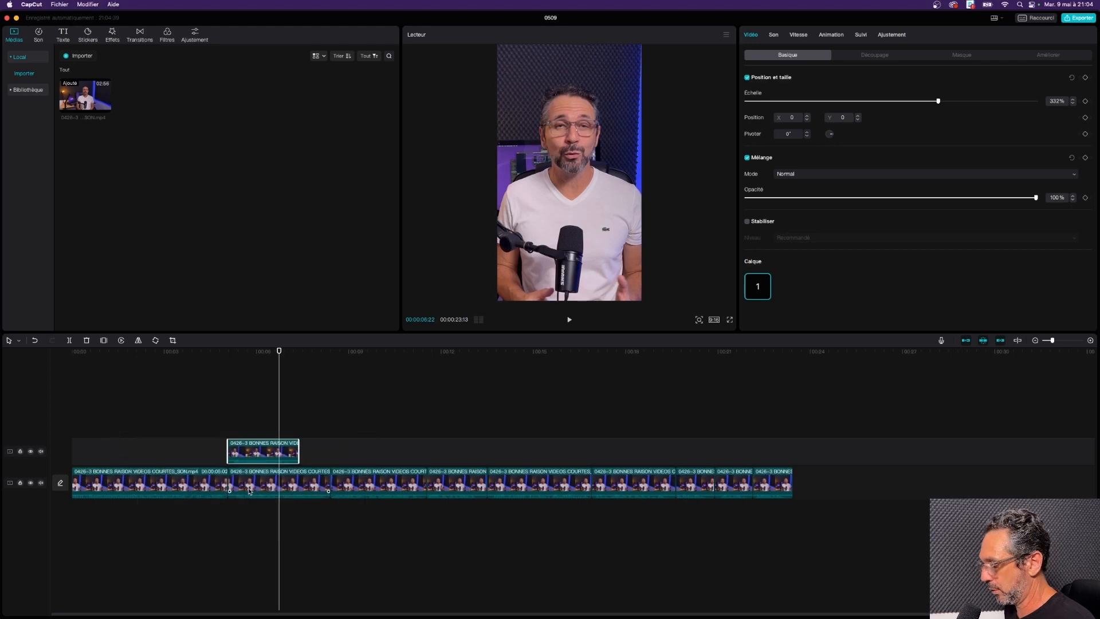
{"action": "key", "text": "super+z"}
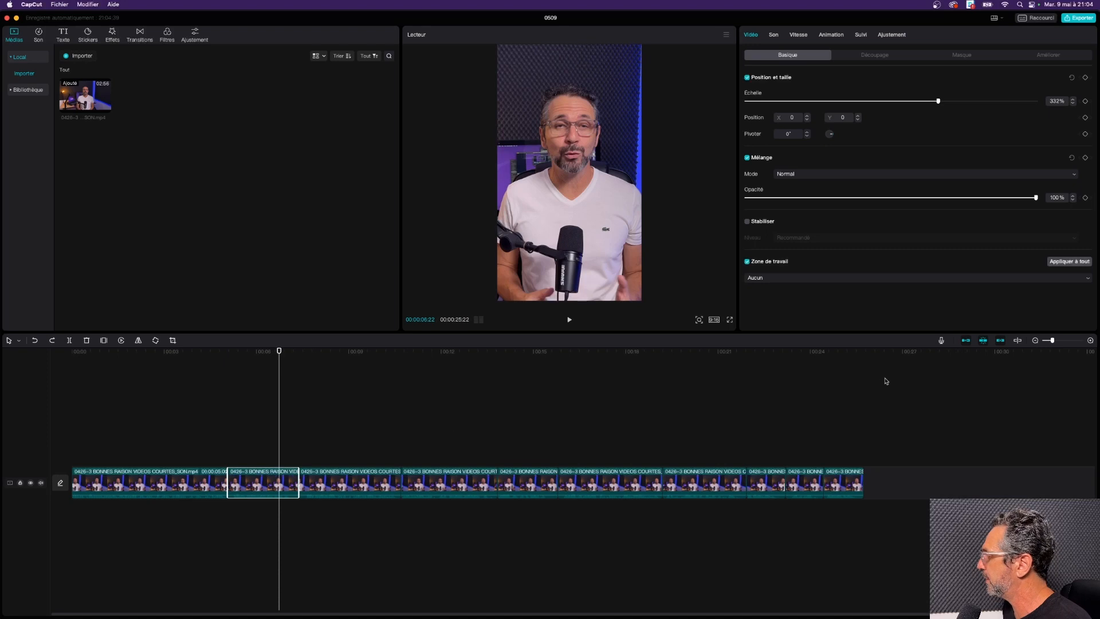
Turn off the main-track magnet and raise the second and fifth segments one track, and the seventh and ninth two tracks
{"action": "left_click", "coordinate": [966, 341]}
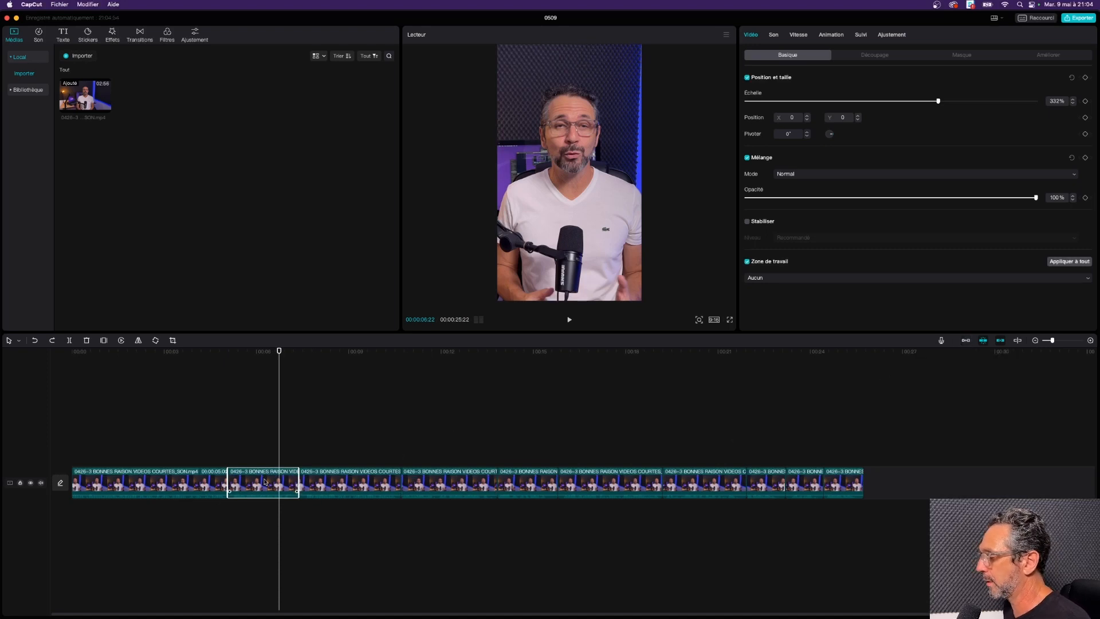
{"action": "key", "text": "super+shift+z"}
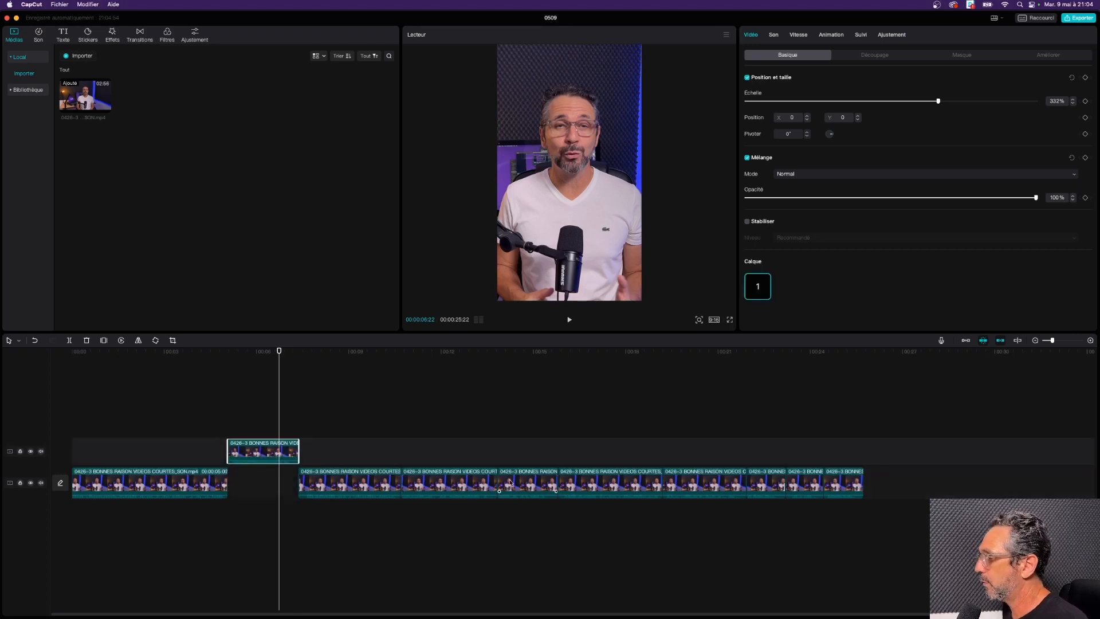
{"action": "left_click_drag", "start_coordinate": [510, 483], "coordinate": [515, 453]}
{"action": "left_click_drag", "start_coordinate": [695, 483], "coordinate": [702, 424]}
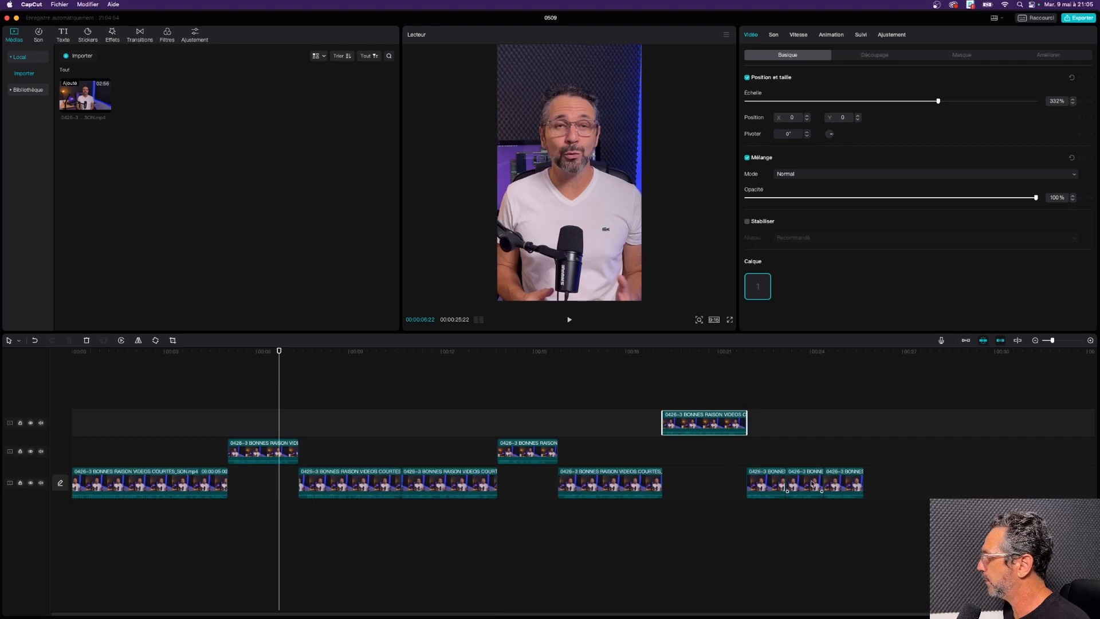
{"action": "left_click_drag", "start_coordinate": [812, 484], "coordinate": [811, 427]}
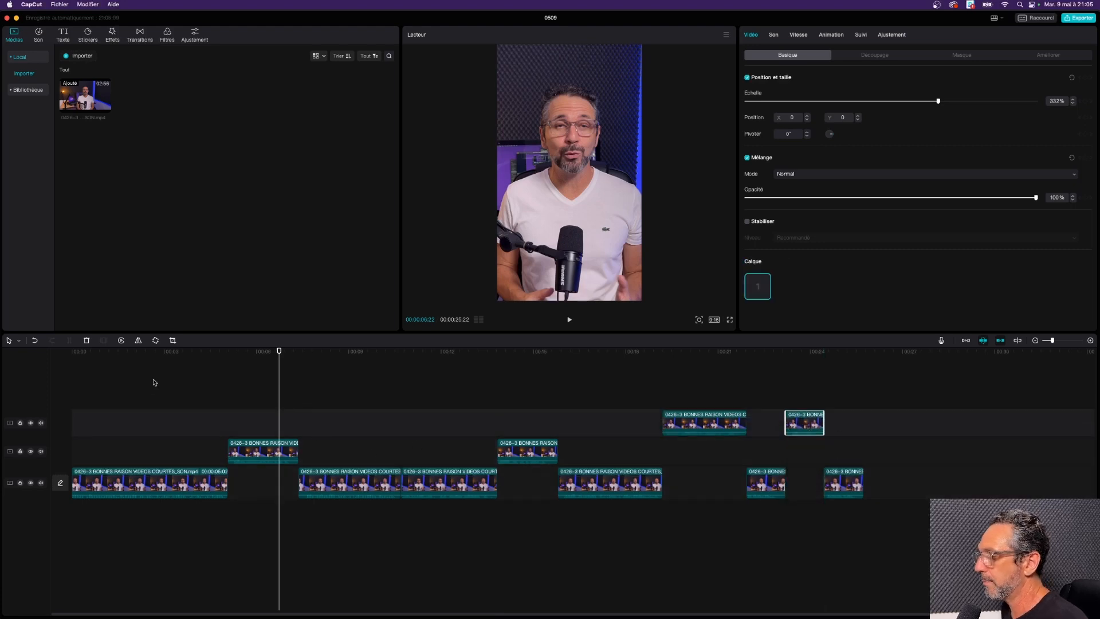
{"action": "mouse_move", "coordinate": [199, 350]}
{"action": "left_mouse_down"}
{"action": "mouse_move", "coordinate": [182, 352]}
{"action": "mouse_move", "coordinate": [196, 350]}
{"action": "left_mouse_up"}
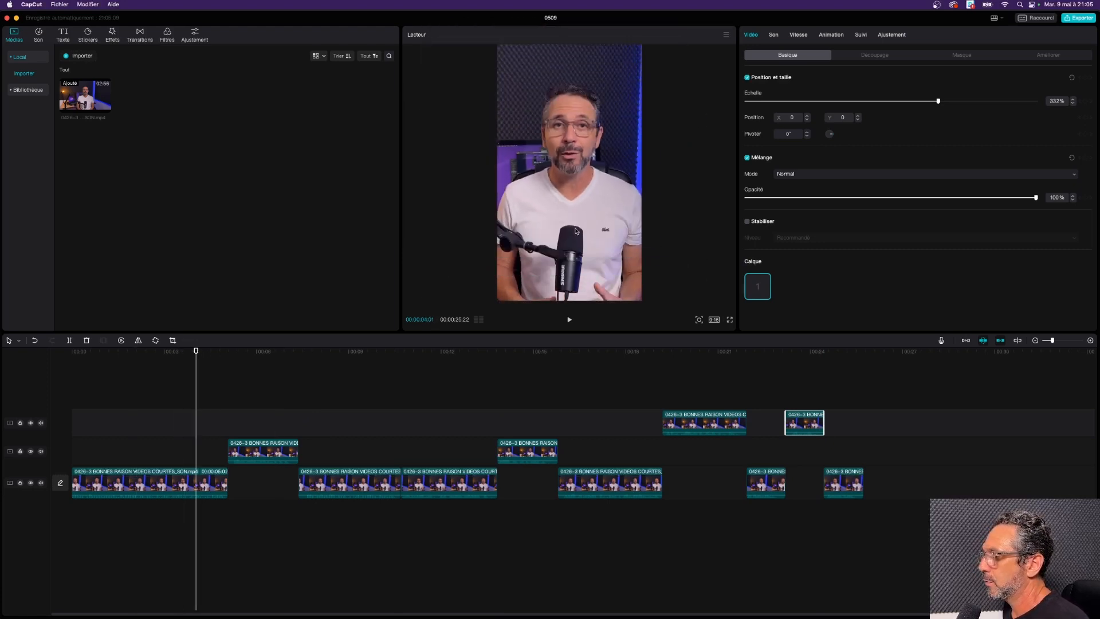
Group the two raised segments on the second track
{"action": "left_click", "coordinate": [262, 359]}
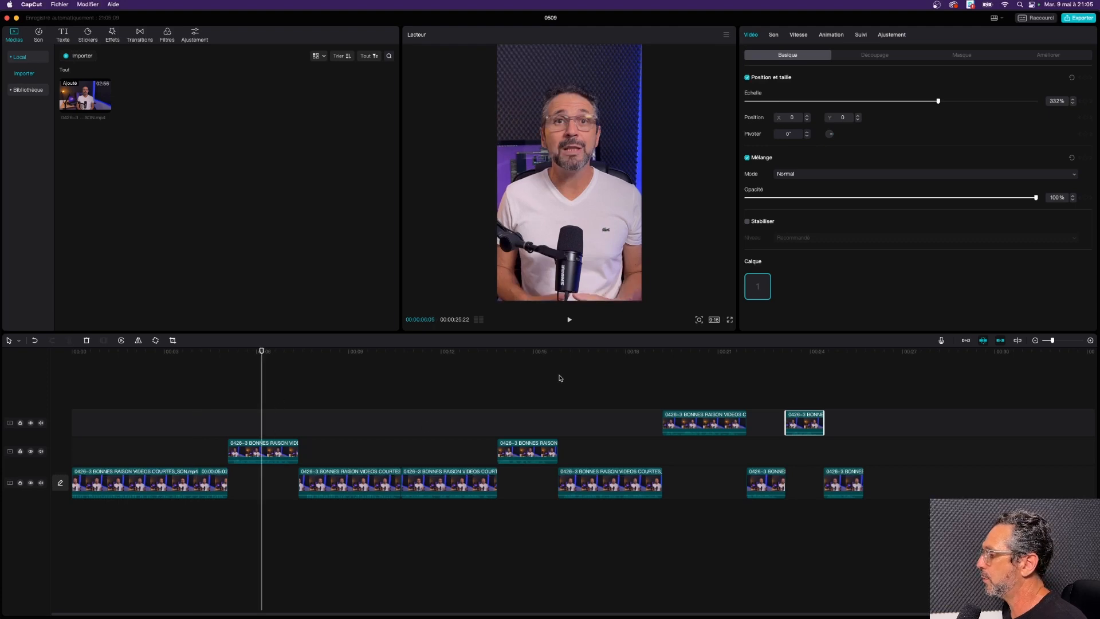
{"action": "left_click", "coordinate": [705, 354]}
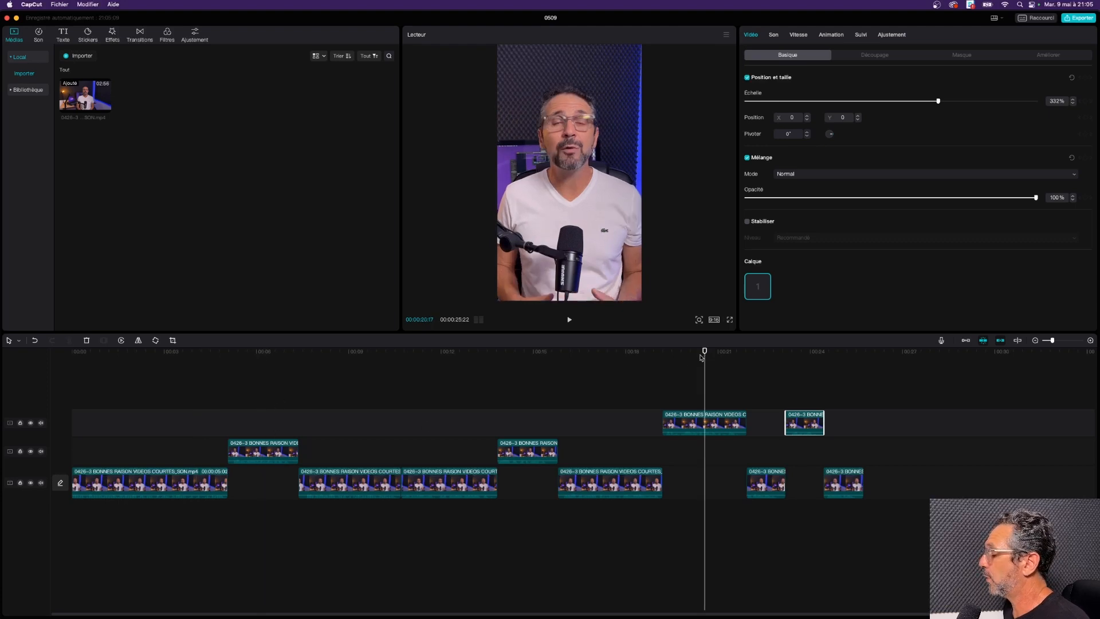
{"action": "left_click", "coordinate": [253, 353]}
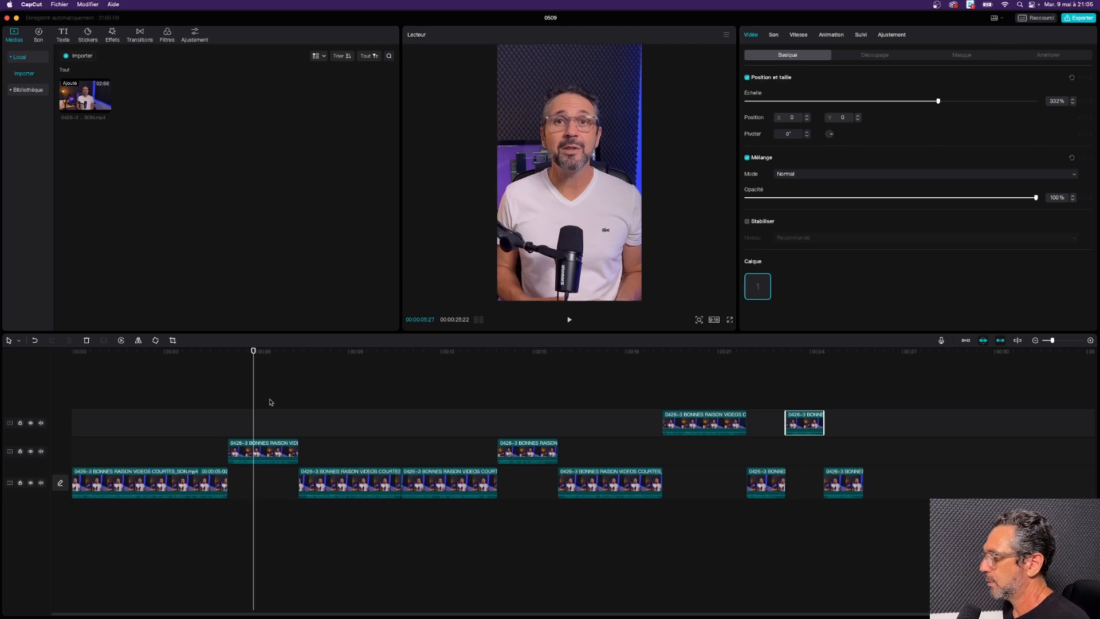
{"action": "left_click_drag", "start_coordinate": [612, 452], "coordinate": [244, 457]}
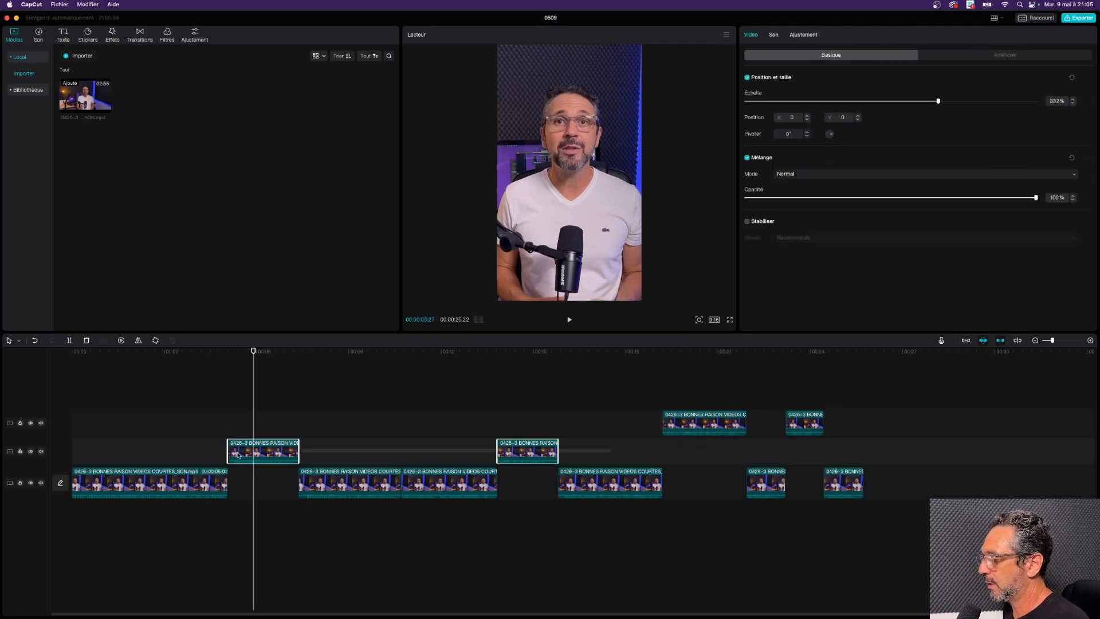
{"action": "right_click", "coordinate": [265, 454]}
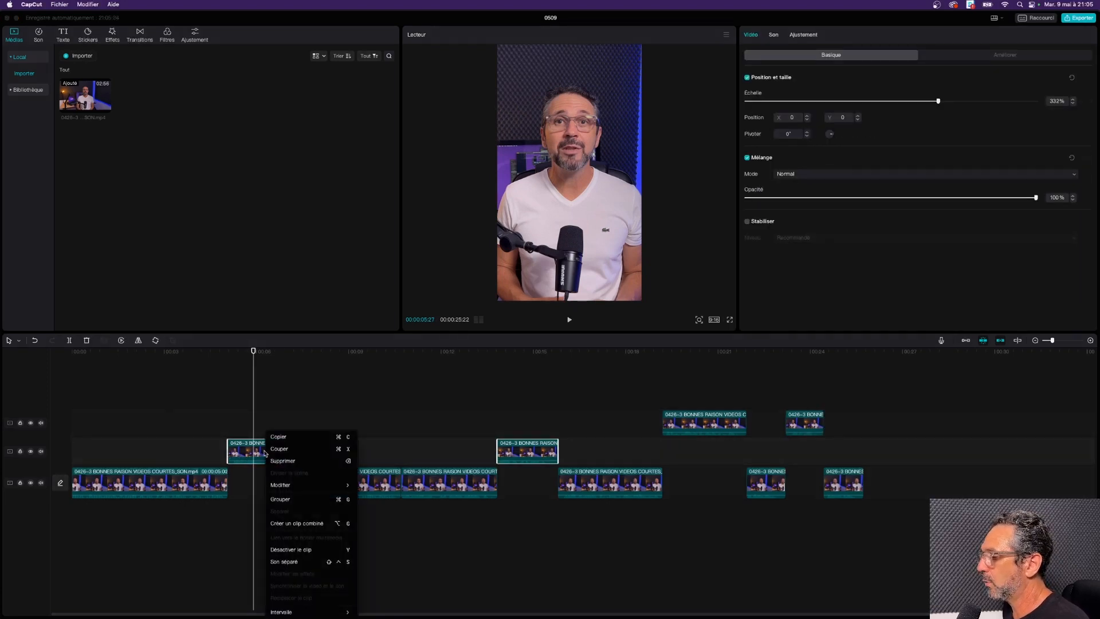
{"action": "left_click", "coordinate": [280, 500]}
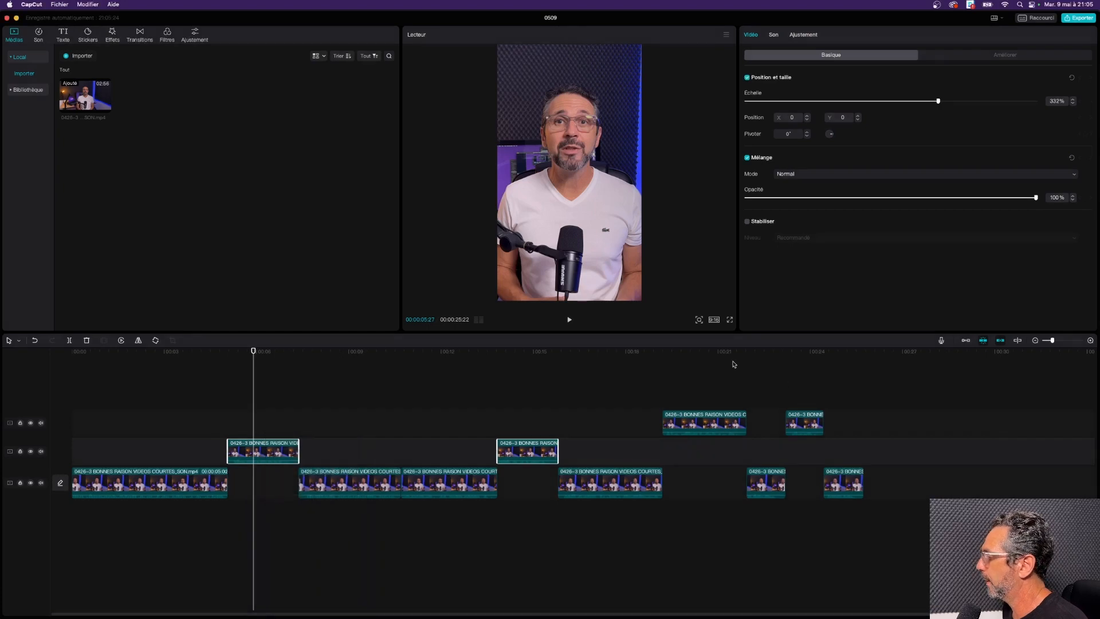
Group the two raised segments on the third track
{"action": "left_click", "coordinate": [689, 352]}
{"action": "left_click_drag", "start_coordinate": [872, 413], "coordinate": [666, 427]}
{"action": "right_click", "coordinate": [716, 426]}
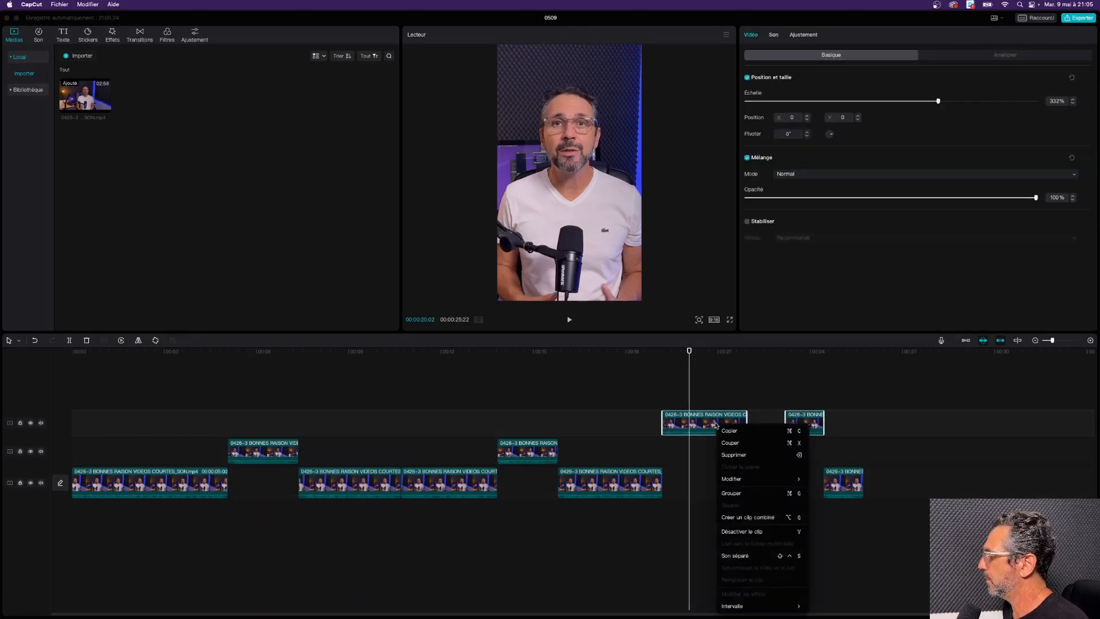
{"action": "left_click", "coordinate": [732, 494]}
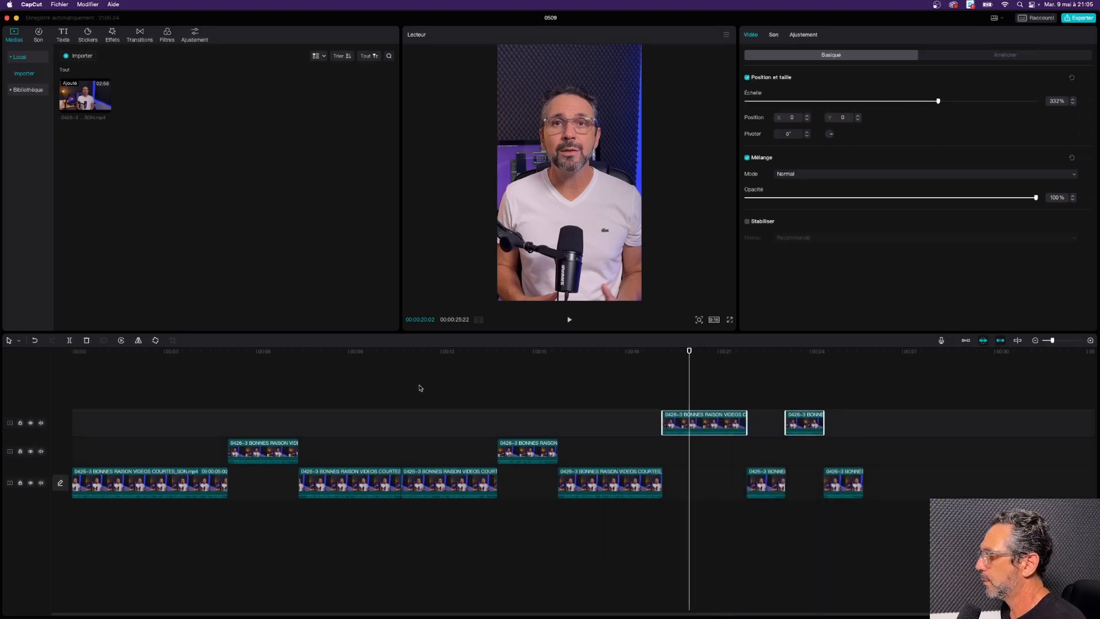
Scale the grouped second-track segments to 437%, set their position to X 1, Y -33, and compare their framing with the main track
{"action": "left_click_drag", "start_coordinate": [358, 352], "coordinate": [270, 353]}
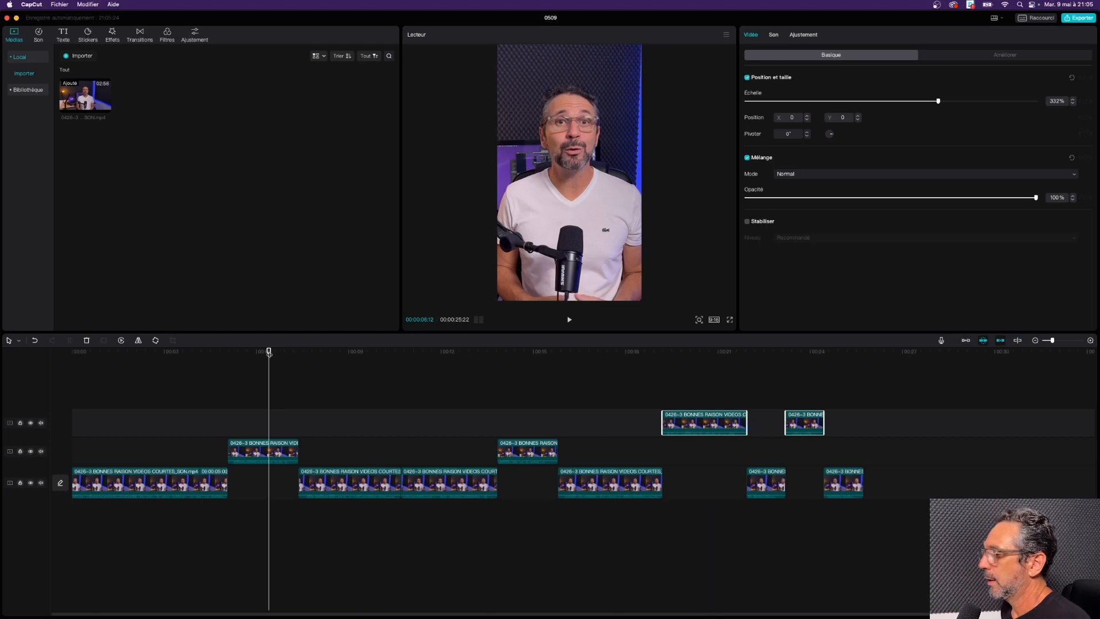
{"action": "left_click", "coordinate": [281, 450]}
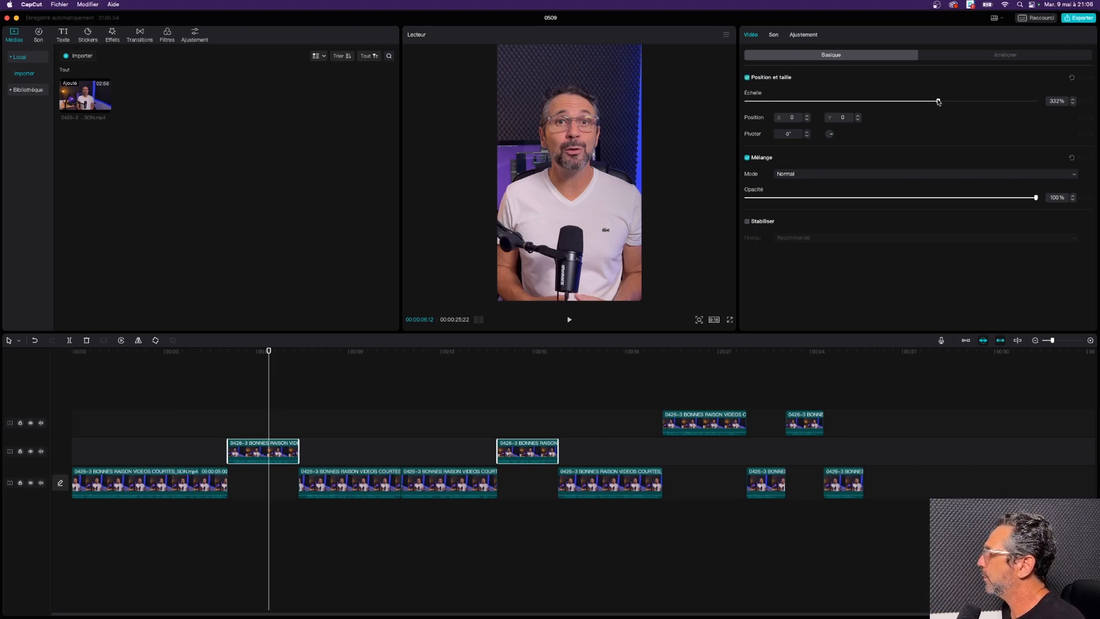
{"action": "left_click_drag", "start_coordinate": [938, 101], "coordinate": [1000, 102]}
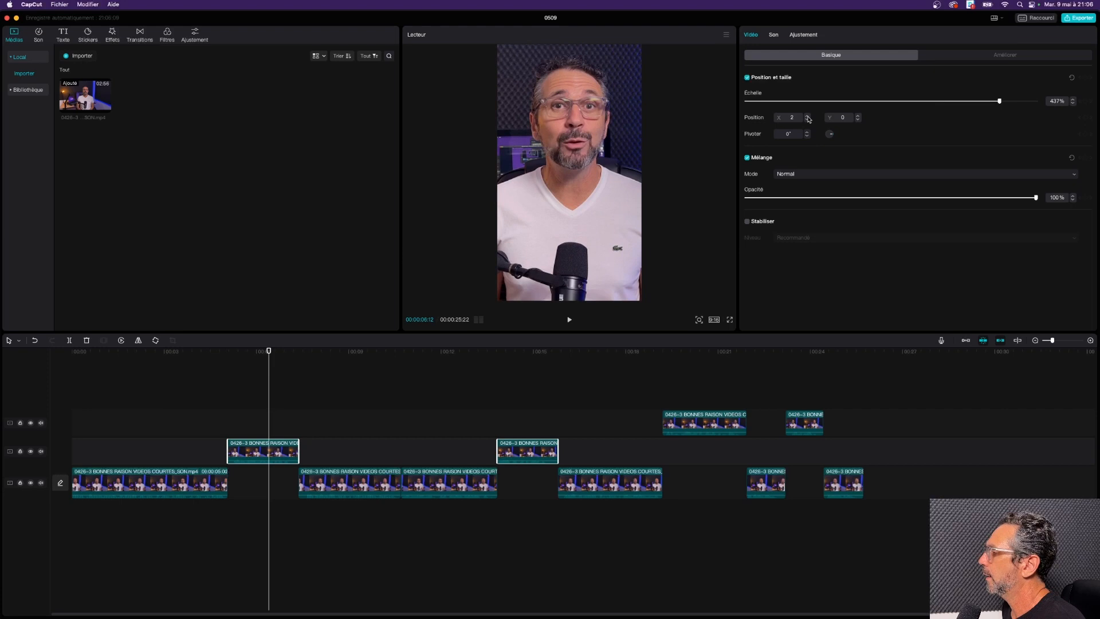
{"action": "left_click", "coordinate": [859, 116]}
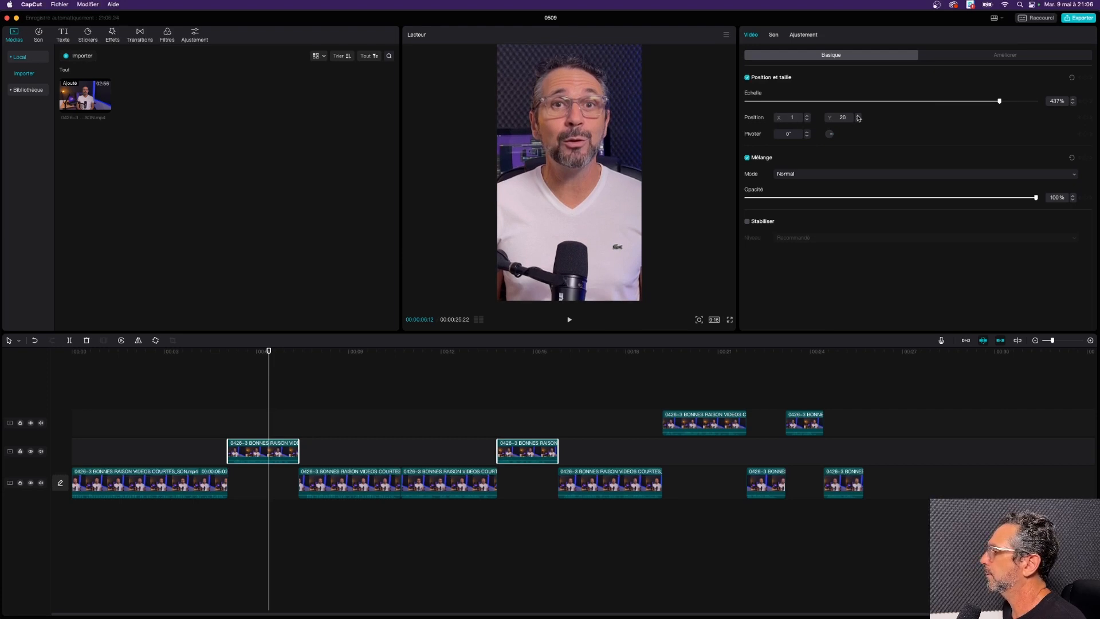
{"action": "left_click", "coordinate": [858, 120]}
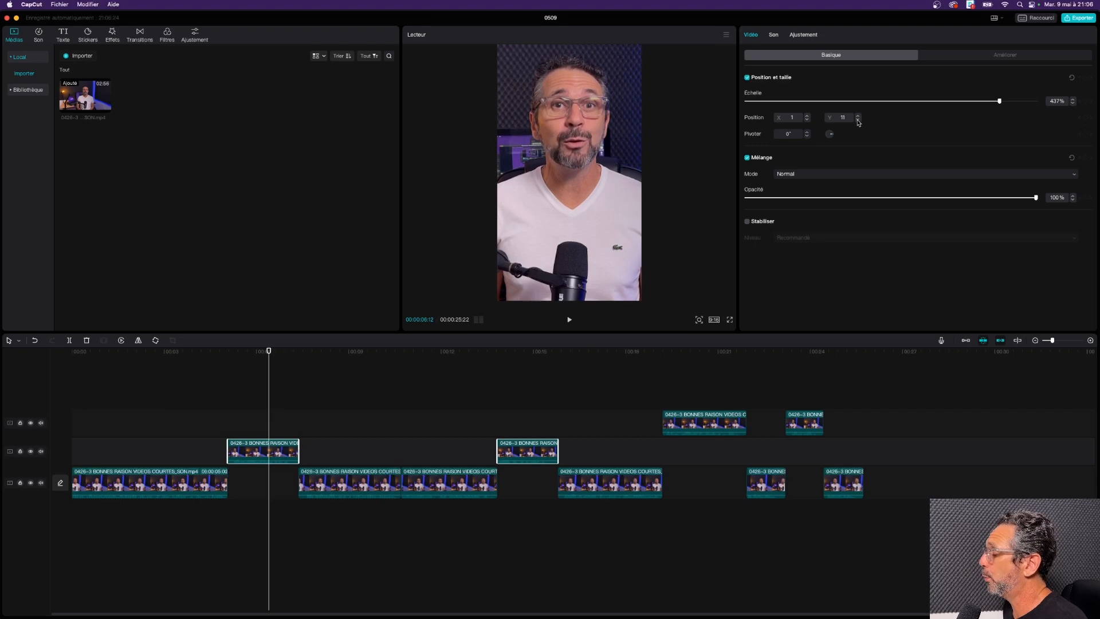
{"action": "left_click", "coordinate": [858, 120]}
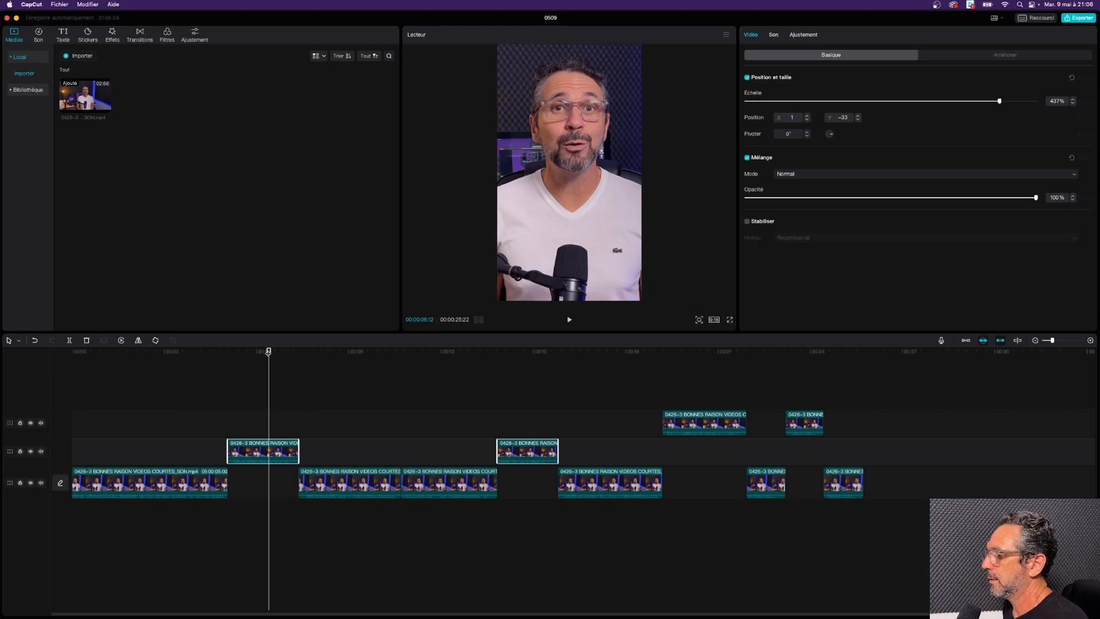
{"action": "left_click", "coordinate": [523, 352]}
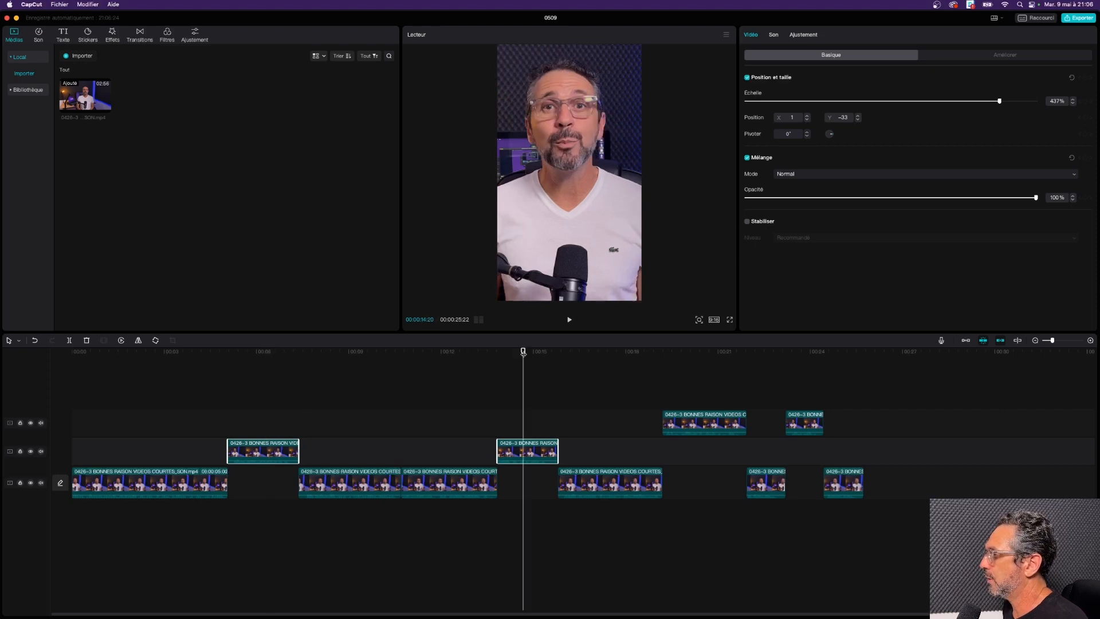
{"action": "left_click", "coordinate": [481, 352]}
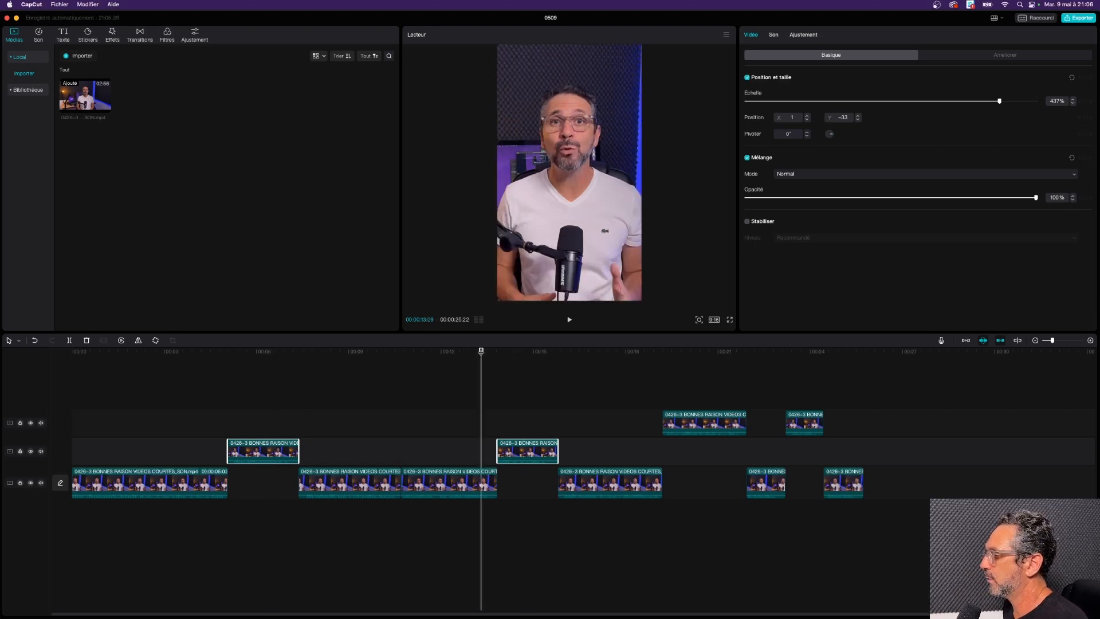
{"action": "left_click", "coordinate": [523, 352]}
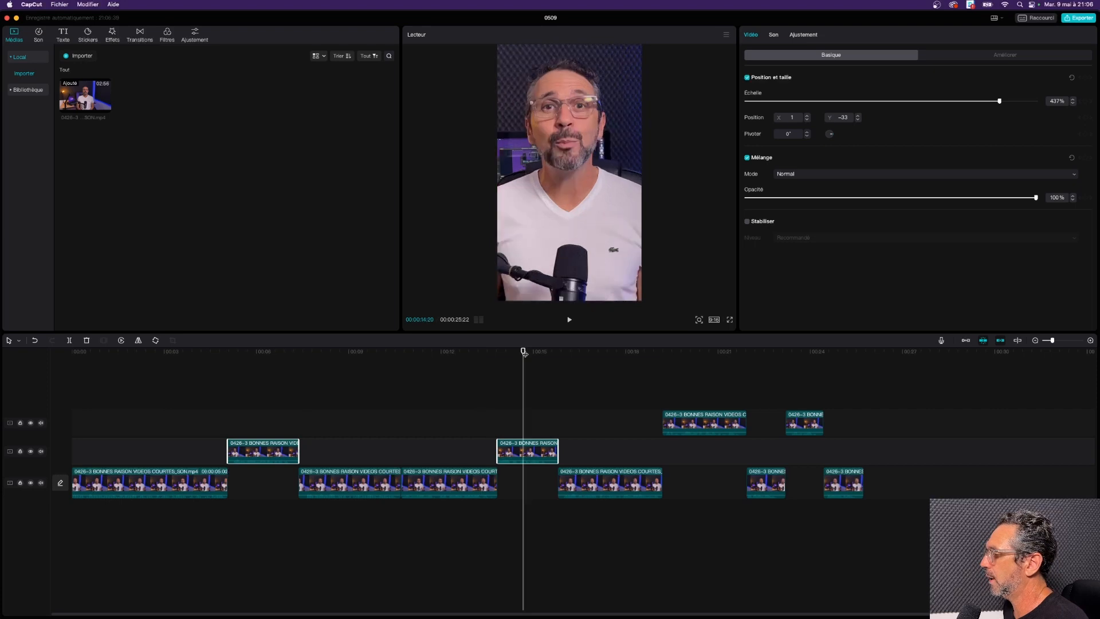
Scale the grouped third-track segments to 492% and set their Y position to -125
{"action": "left_click", "coordinate": [679, 352]}
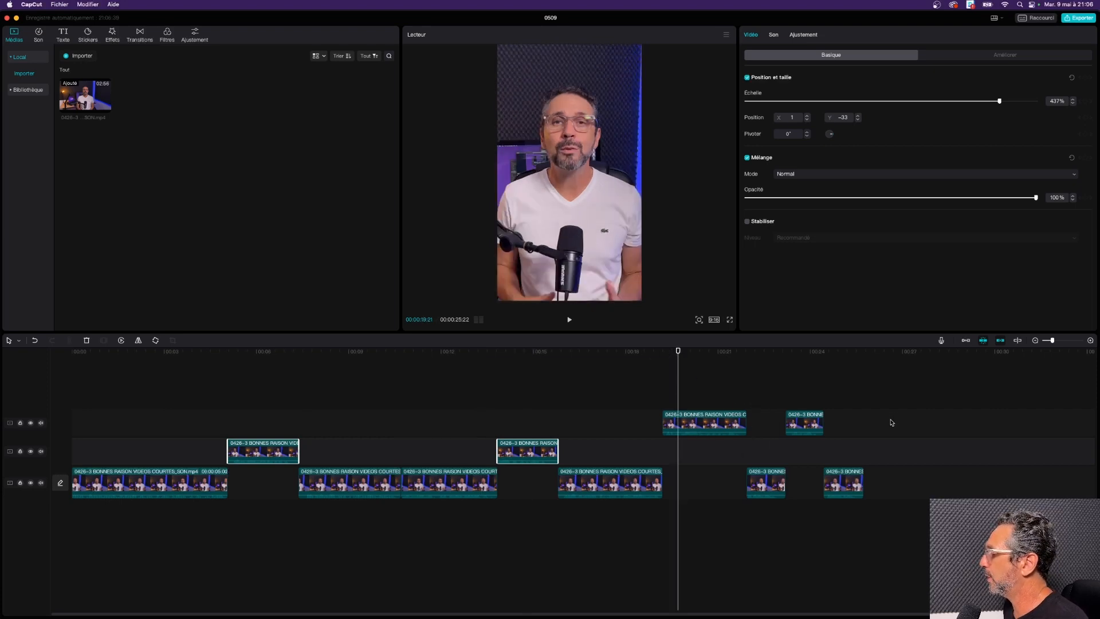
{"action": "left_click", "coordinate": [703, 429]}
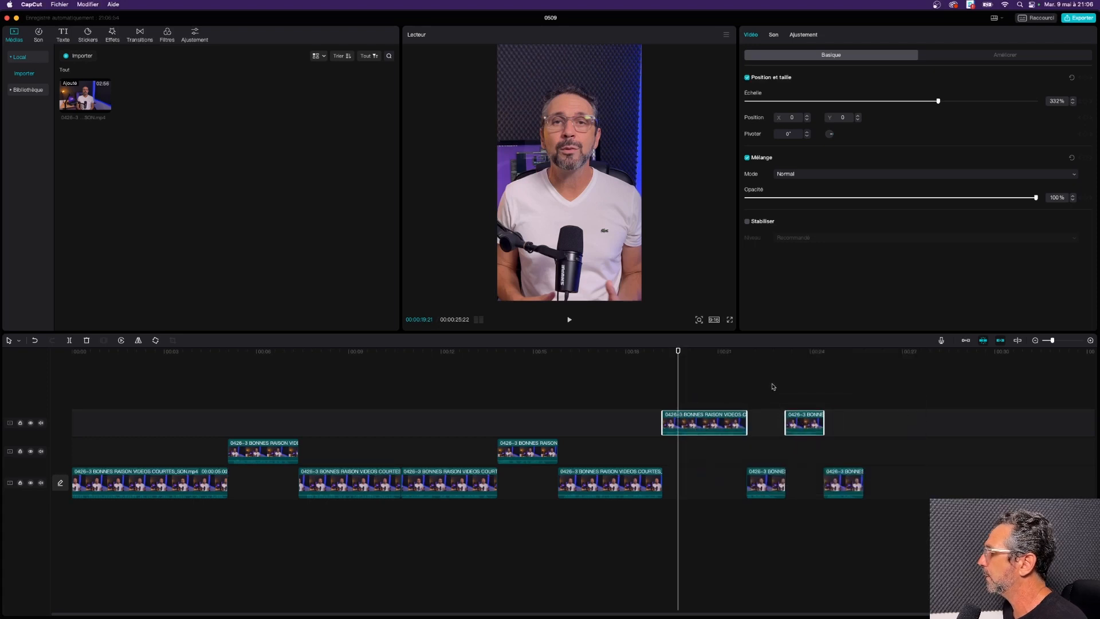
{"action": "left_click_drag", "start_coordinate": [941, 102], "coordinate": [1032, 104]}
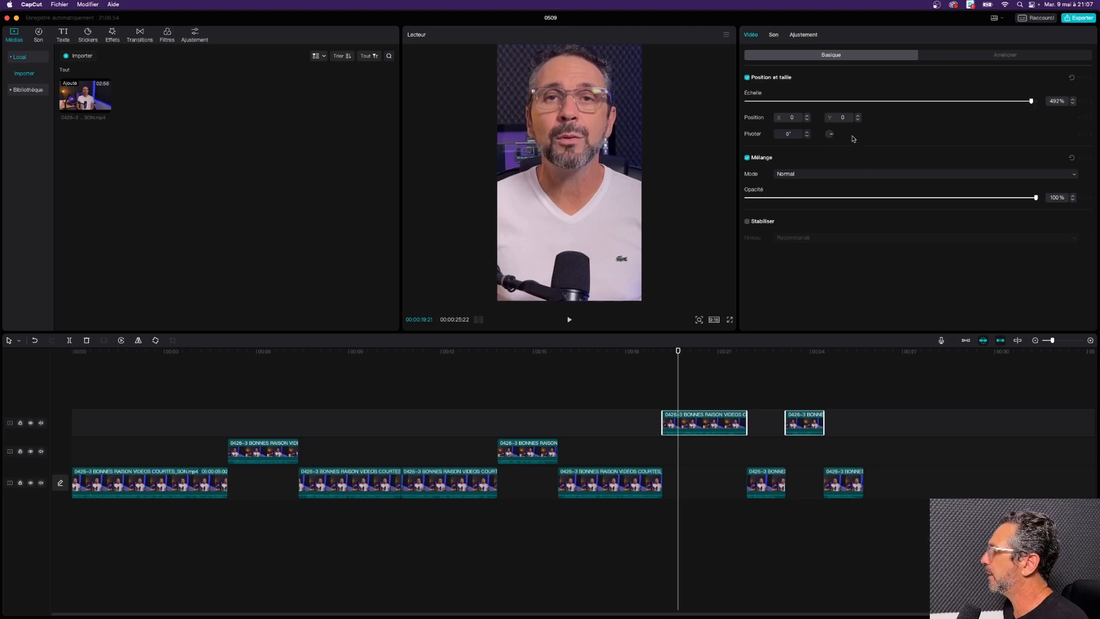
{"action": "left_click", "coordinate": [858, 117]}
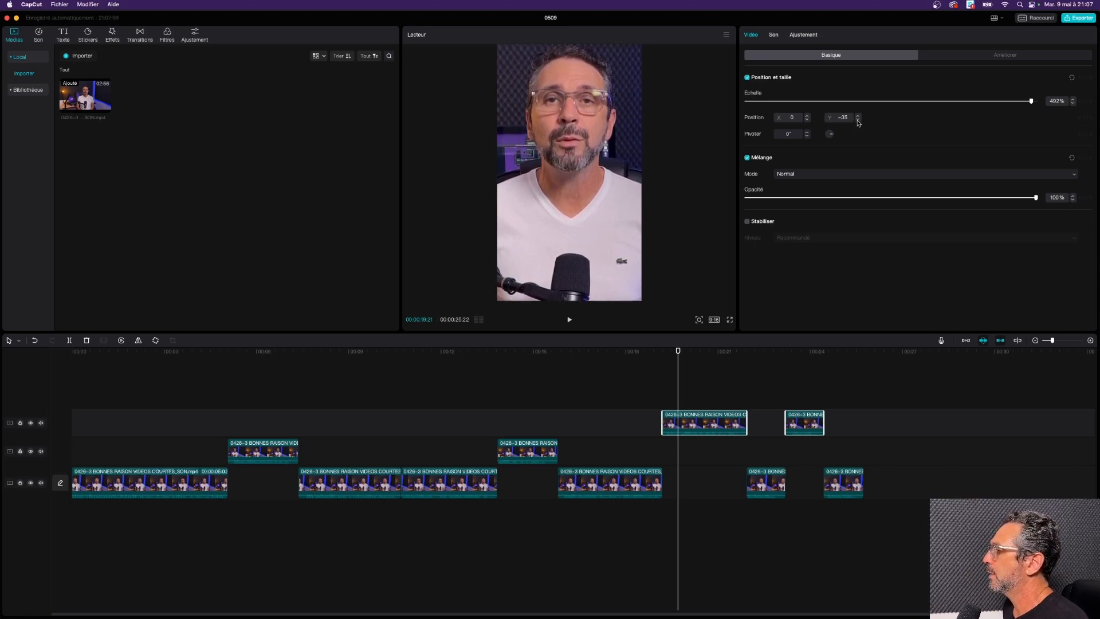
{"action": "left_click", "coordinate": [857, 120]}
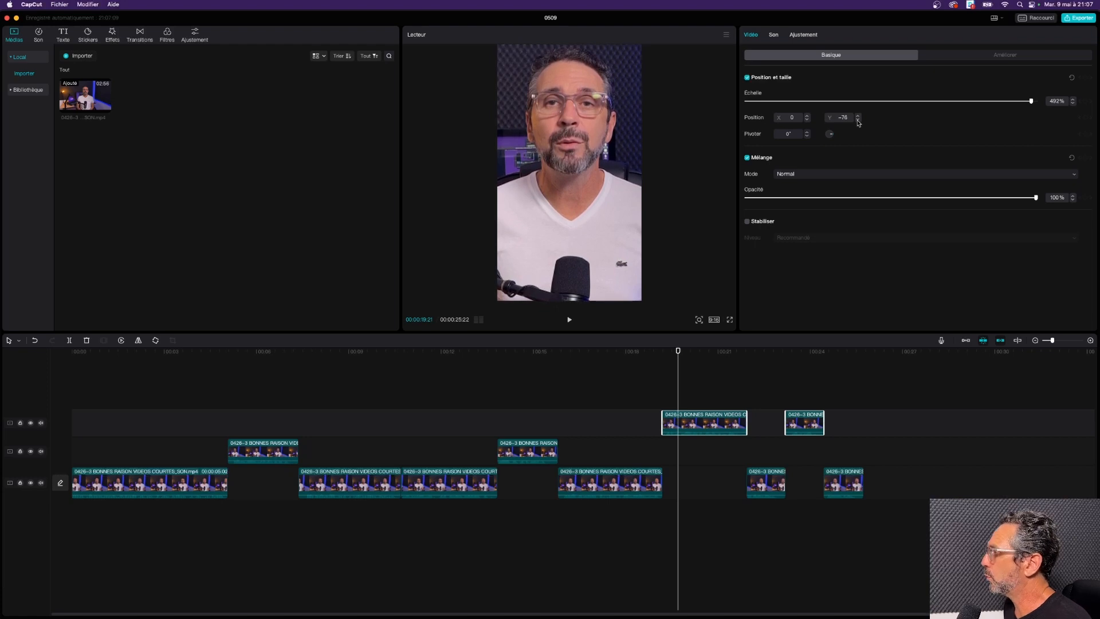
{"action": "left_click", "coordinate": [857, 120]}
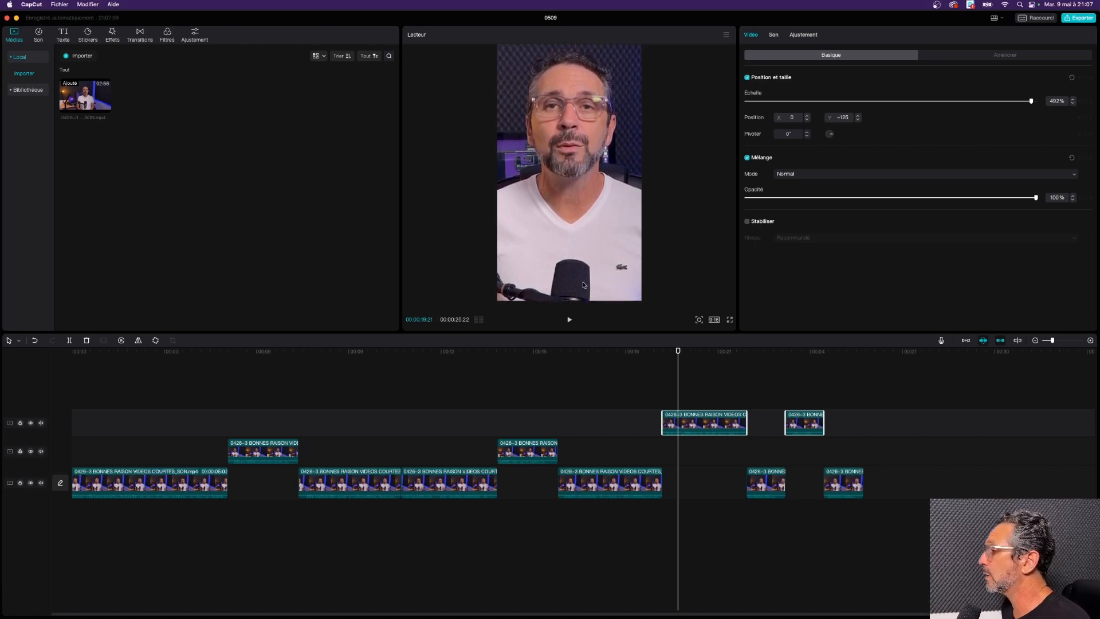
Play the opening of the edit to check the framing change between the main-track and second-track segments
{"action": "left_click_drag", "start_coordinate": [440, 353], "coordinate": [55, 363]}
{"action": "key", "text": "space"}
{"action": "left_click", "coordinate": [197, 352]}
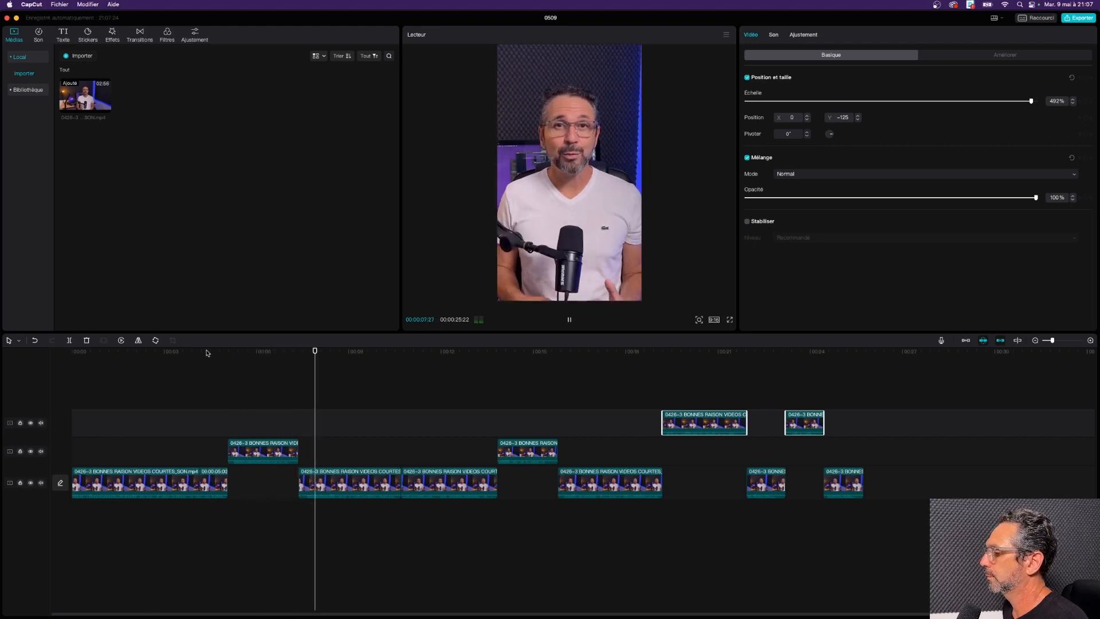
{"action": "key", "text": "space"}
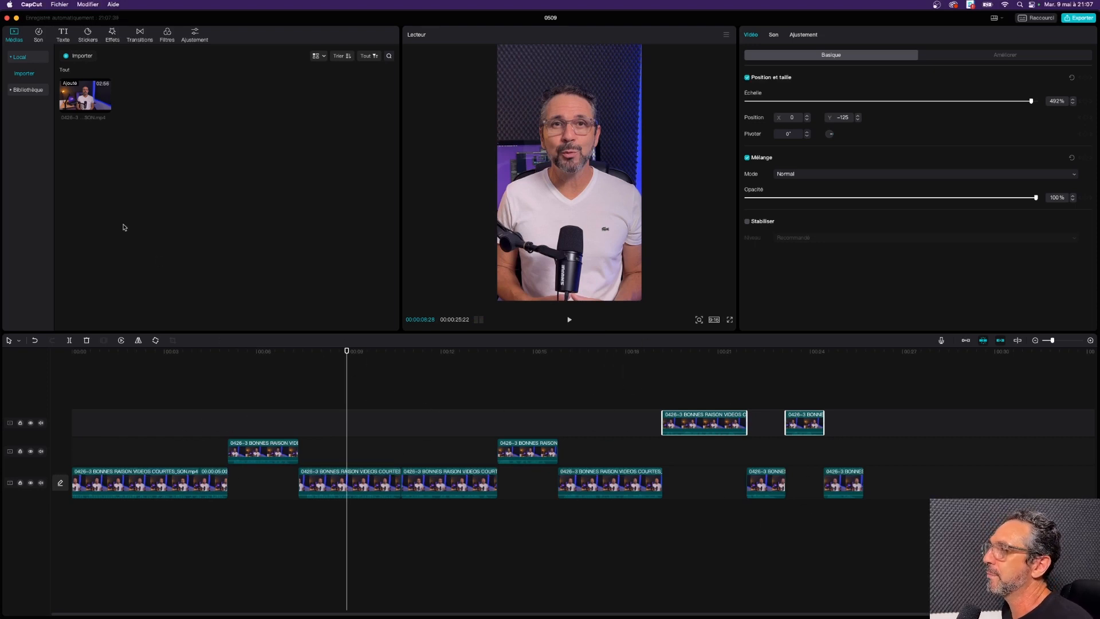
Import the ILLUSTRATIONS folder into the project media and open it
{"action": "mouse_move", "coordinate": [84, 103]}
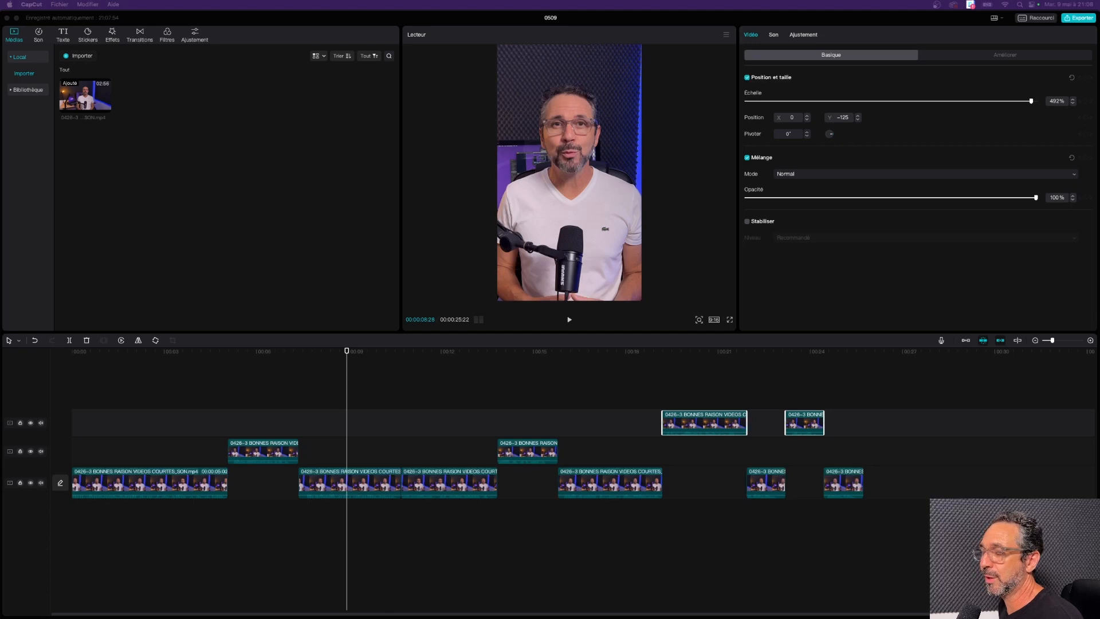
{"action": "left_click_drag", "start_coordinate": [6, 174], "coordinate": [221, 161]}
{"action": "double_click", "coordinate": [144, 96]}
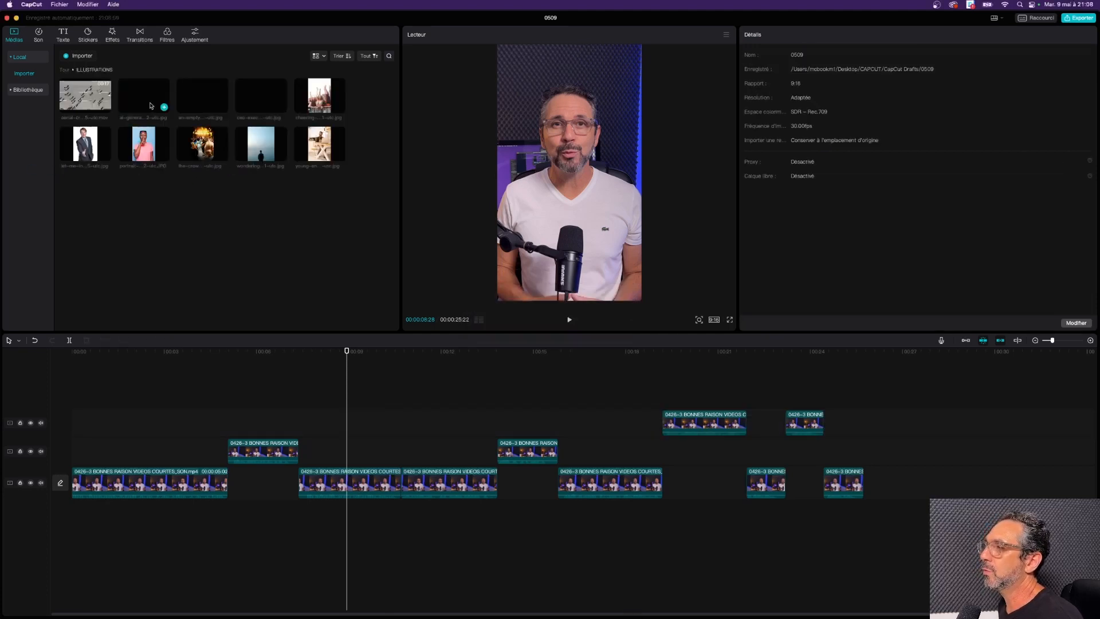
Preview the aerial crowd video and several of the images in the ILLUSTRATIONS folder
{"action": "left_click", "coordinate": [79, 101]}
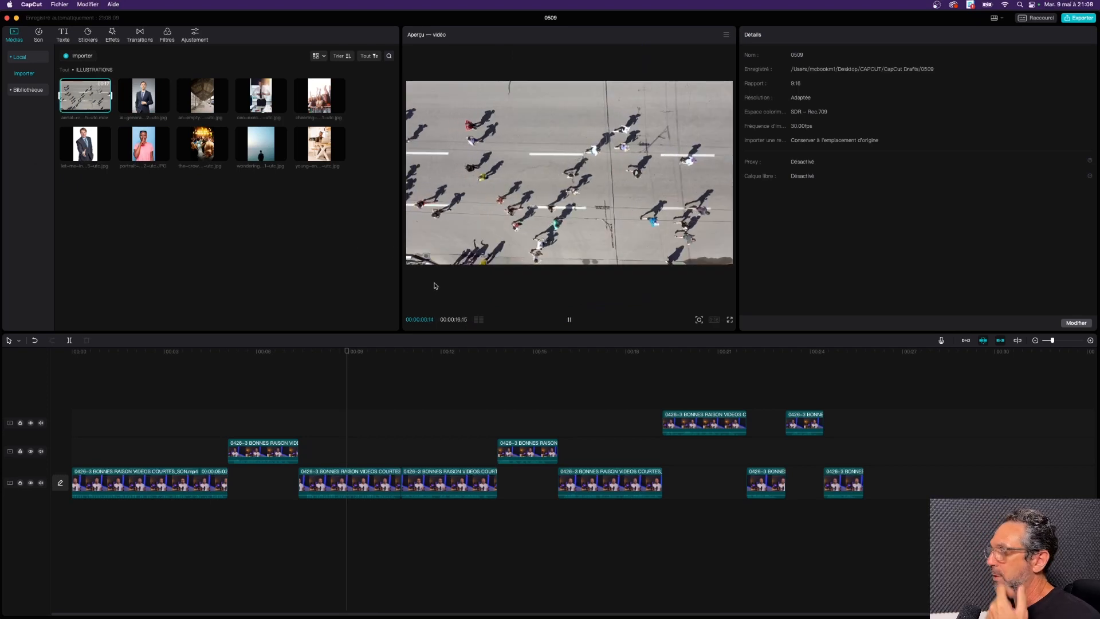
{"action": "left_click", "coordinate": [138, 106]}
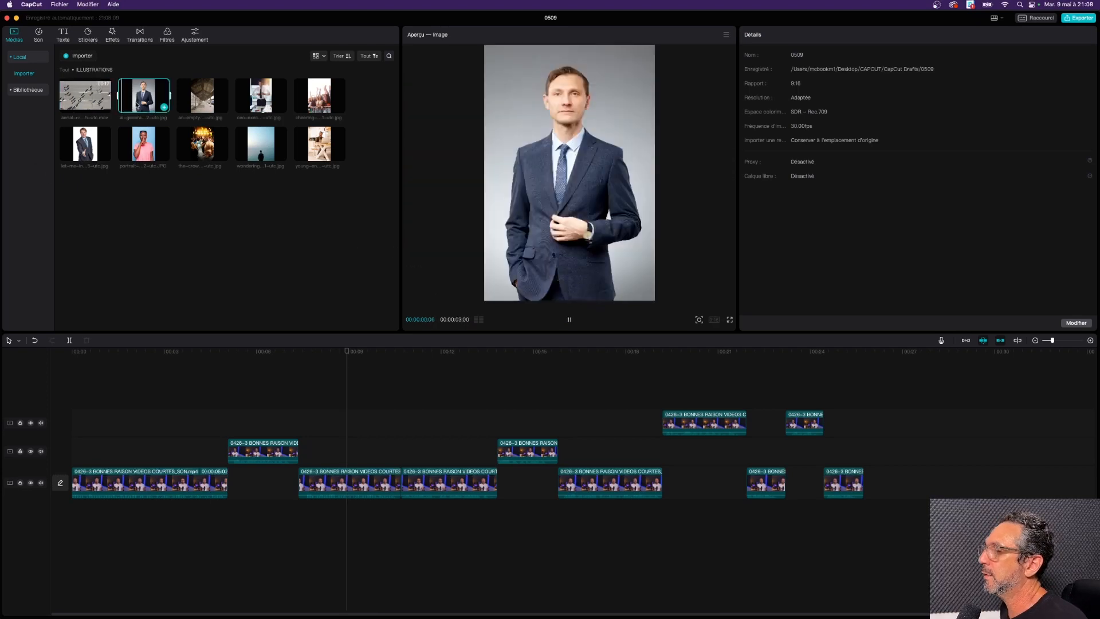
{"action": "left_click", "coordinate": [202, 102]}
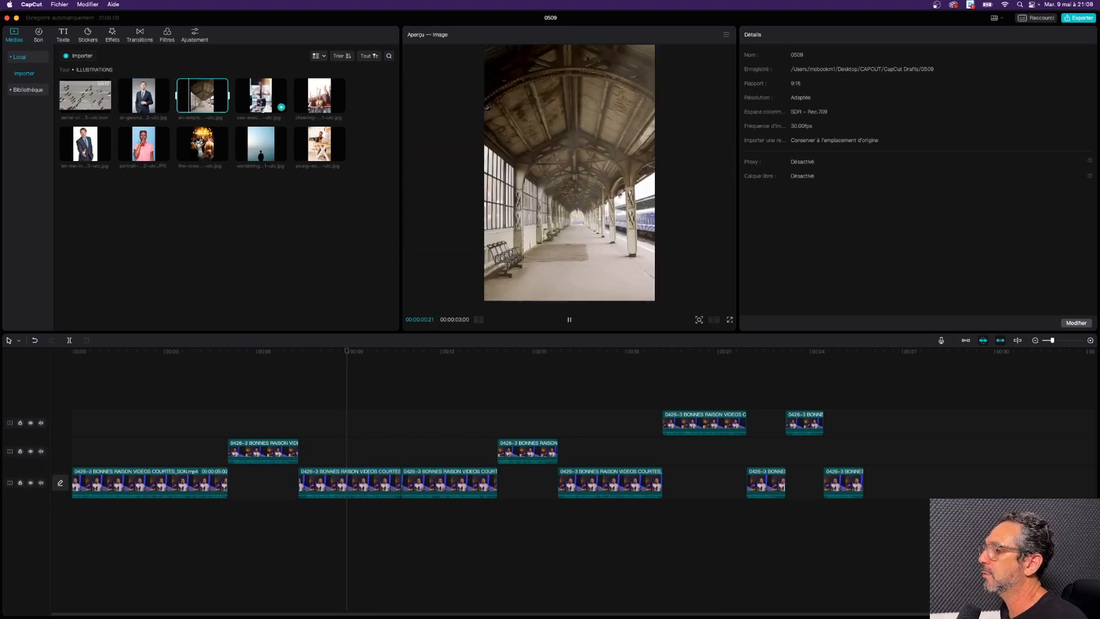
{"action": "left_click", "coordinate": [256, 102]}
{"action": "left_click", "coordinate": [298, 110]}
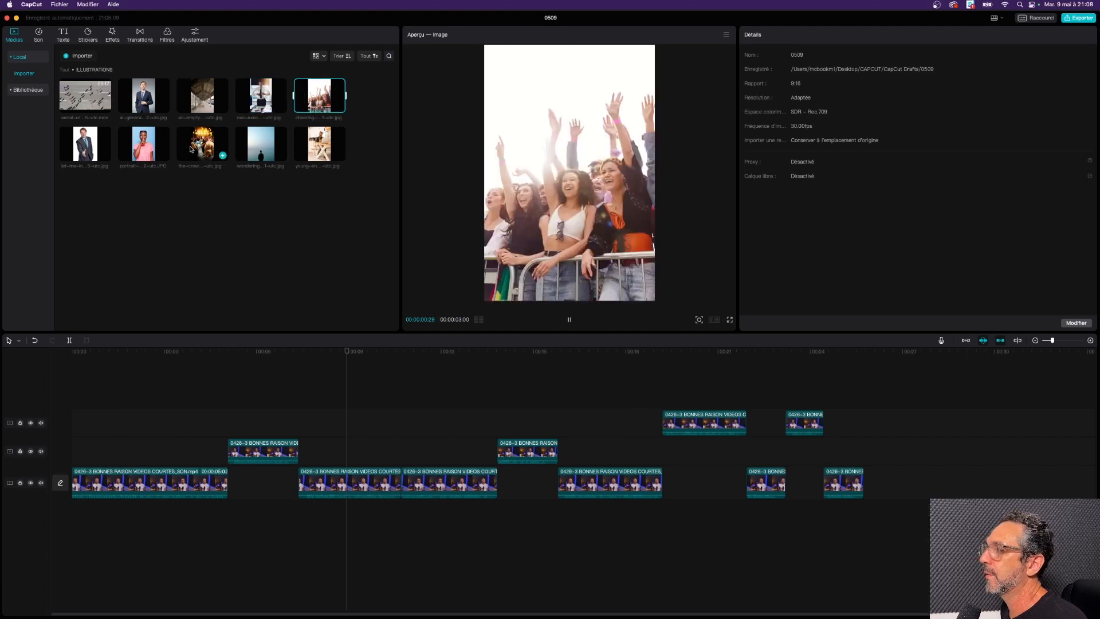
{"action": "left_click", "coordinate": [198, 151]}
{"action": "left_click", "coordinate": [275, 150]}
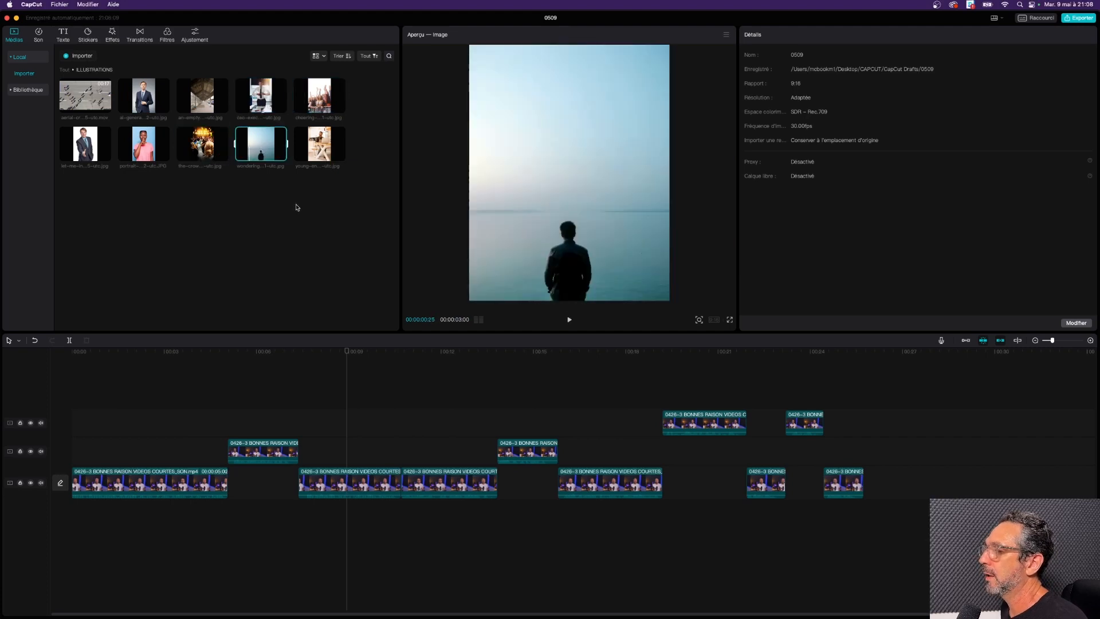
{"action": "key", "text": "space"}
Trim the aerial crowd video in the media library to start at about 00:00:04:16 and adjust its end point
{"action": "left_click", "coordinate": [80, 101]}
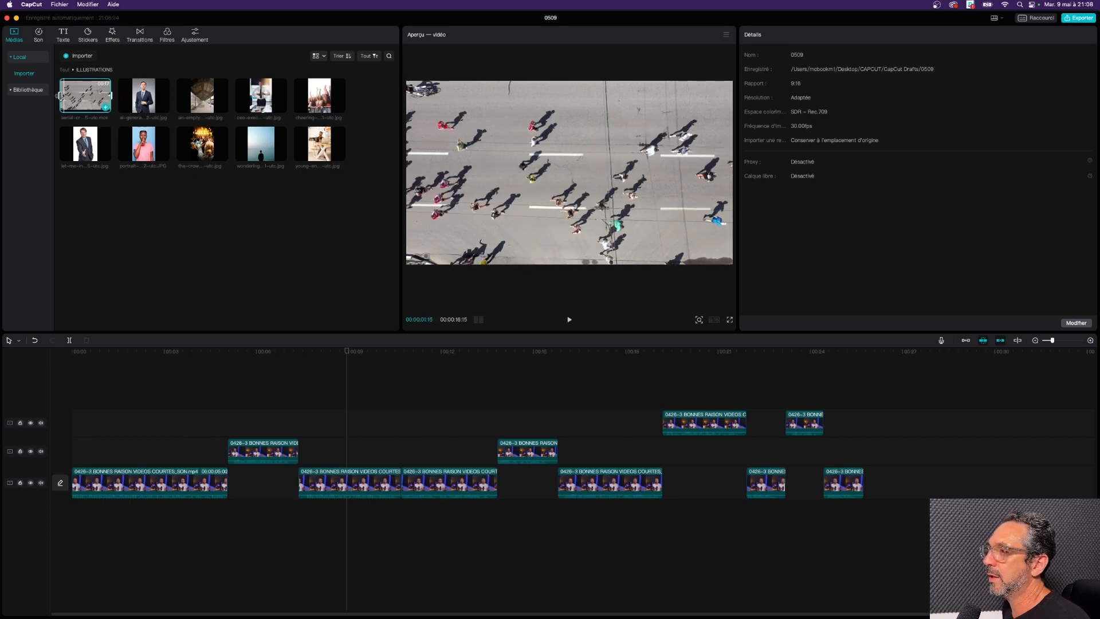
{"action": "left_click_drag", "start_coordinate": [59, 96], "coordinate": [97, 96]}
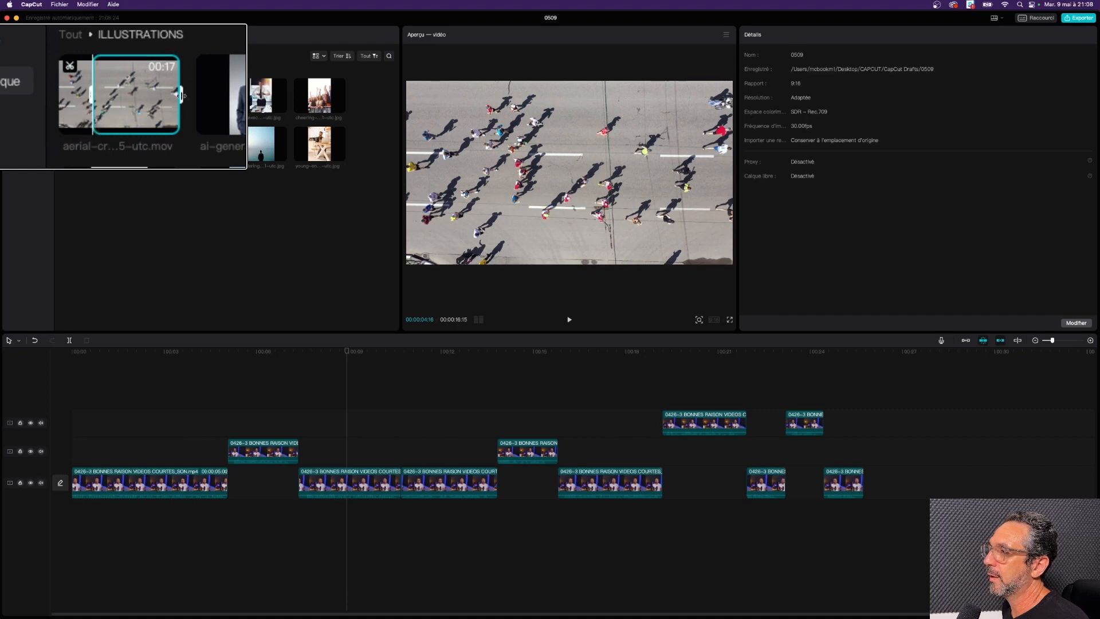
{"action": "left_click_drag", "start_coordinate": [182, 96], "coordinate": [112, 64]}
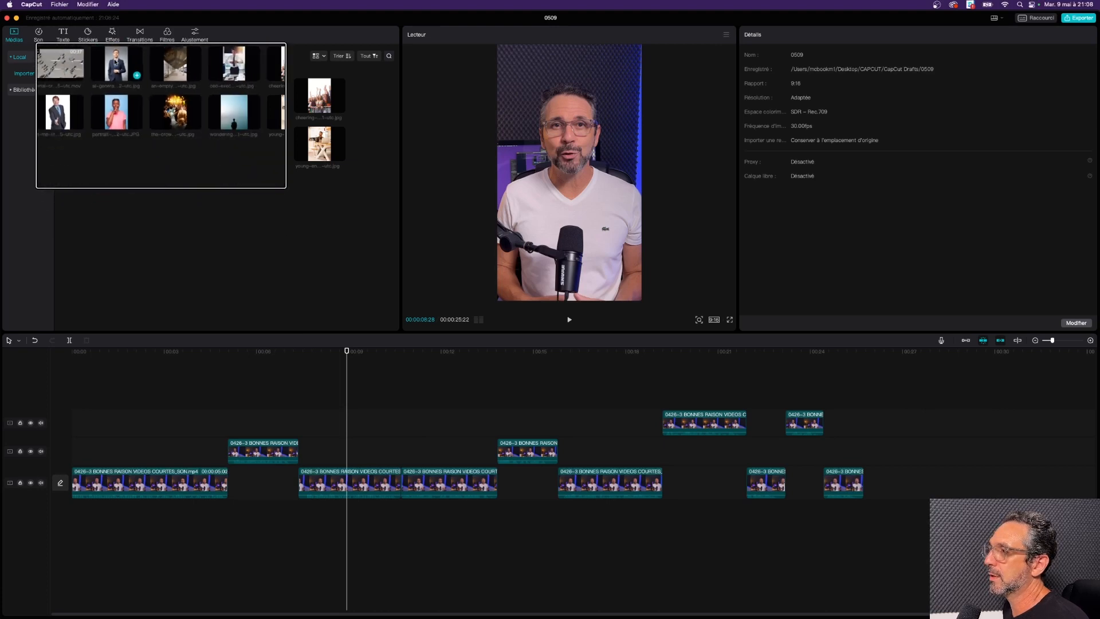
Place the trimmed aerial crowd video on a new track above the talking-head clips, starting at about 8 seconds
{"action": "left_click", "coordinate": [82, 102]}
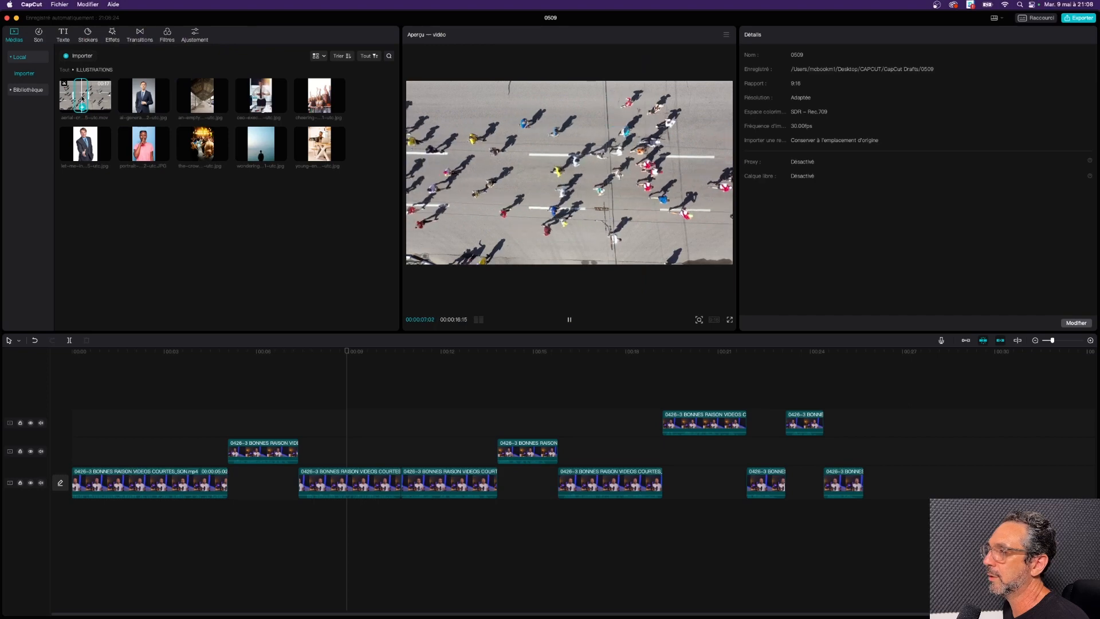
{"action": "left_click_drag", "start_coordinate": [86, 98], "coordinate": [330, 404]}
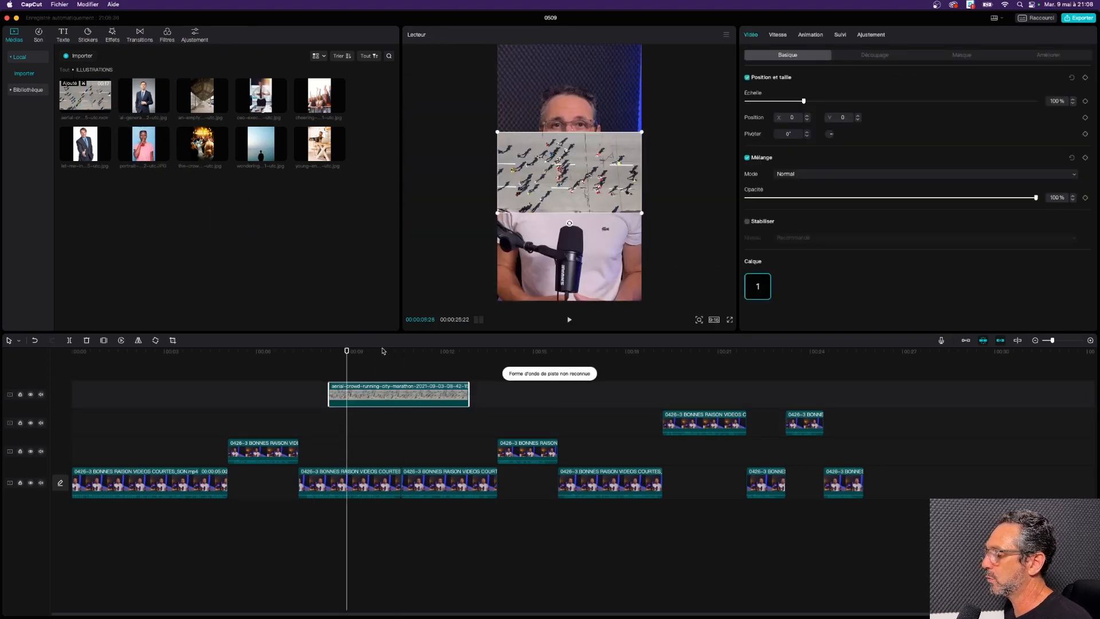
{"action": "left_click_drag", "start_coordinate": [383, 352], "coordinate": [431, 351]}
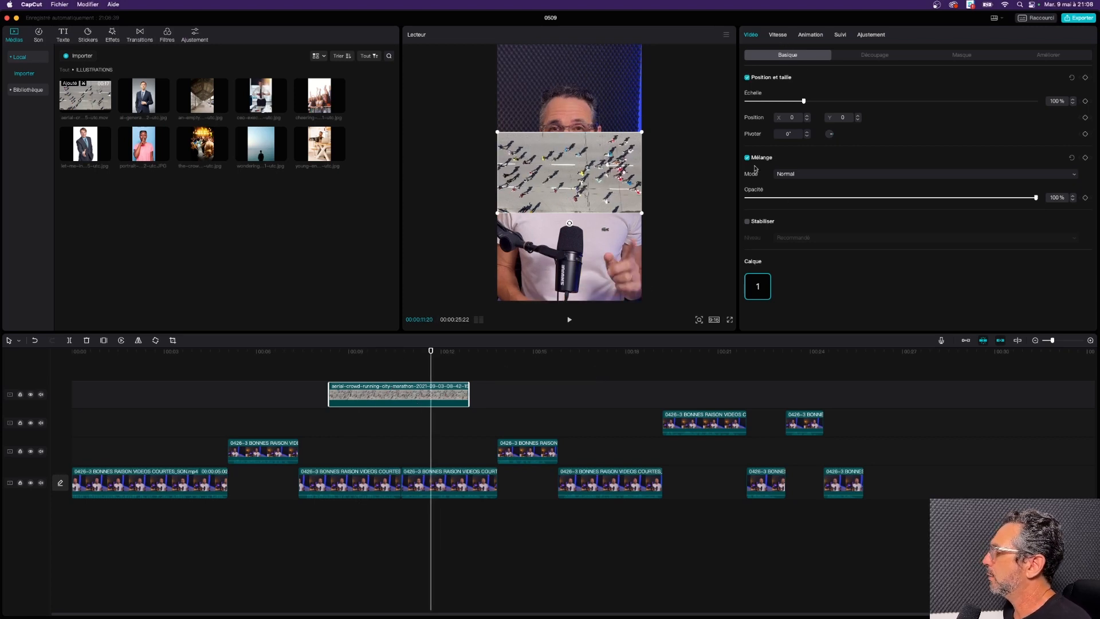
Rotate the aerial crowd video 90° and scale it to 178% to fill the vertical frame, checking it in playback
{"action": "left_click_drag", "start_coordinate": [569, 224], "coordinate": [488, 178]}
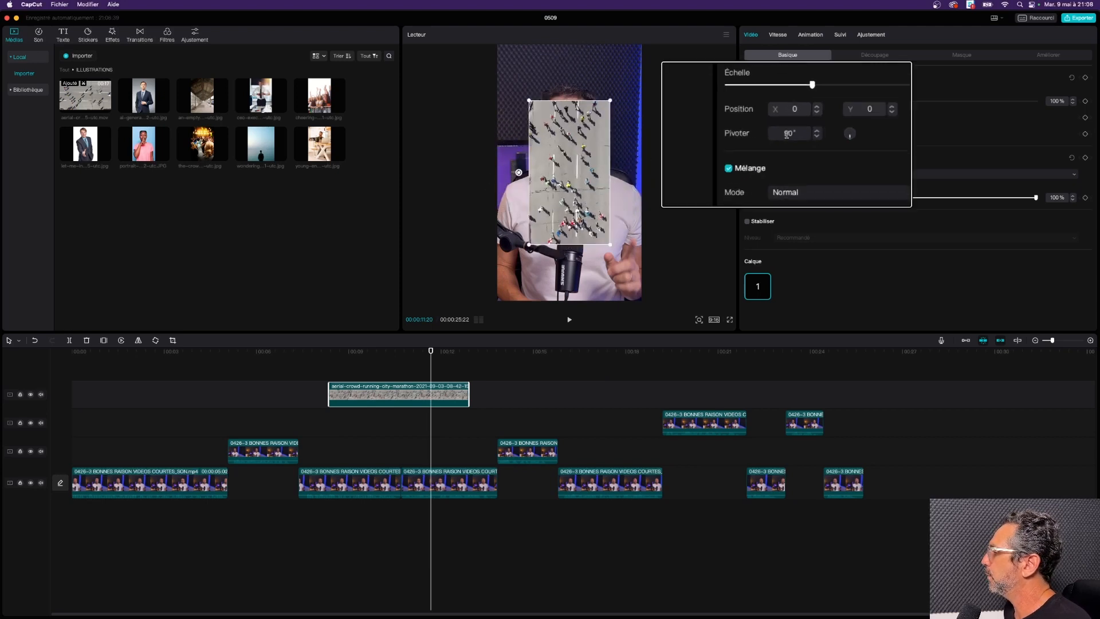
{"action": "left_click_drag", "start_coordinate": [611, 101], "coordinate": [636, 63]}
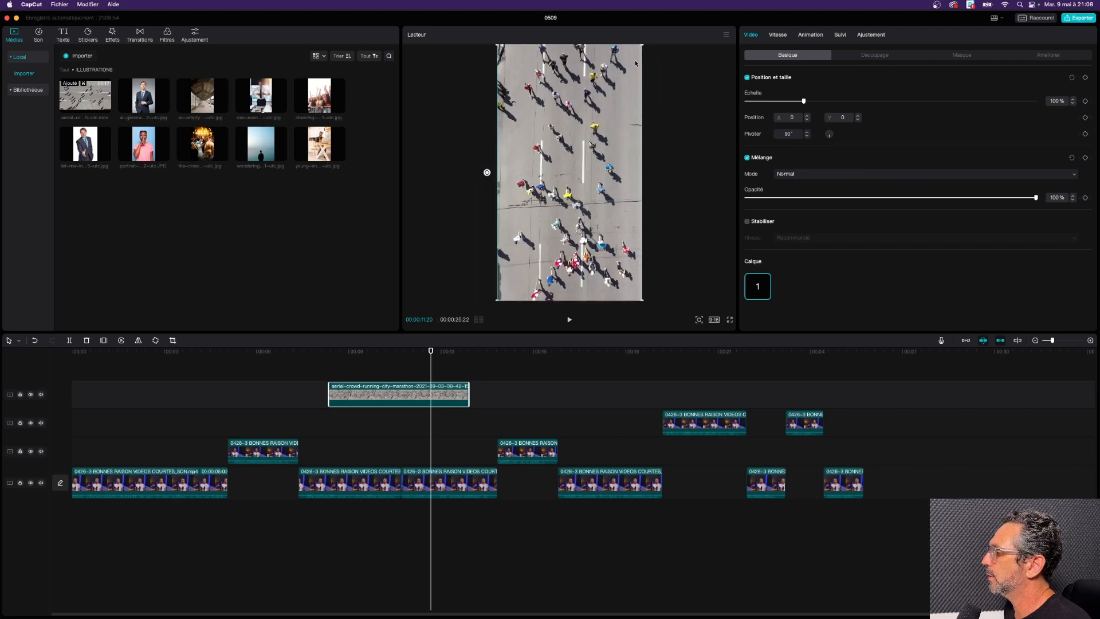
{"action": "left_click", "coordinate": [363, 350]}
{"action": "key", "text": "space"}
{"action": "key", "text": "space"}
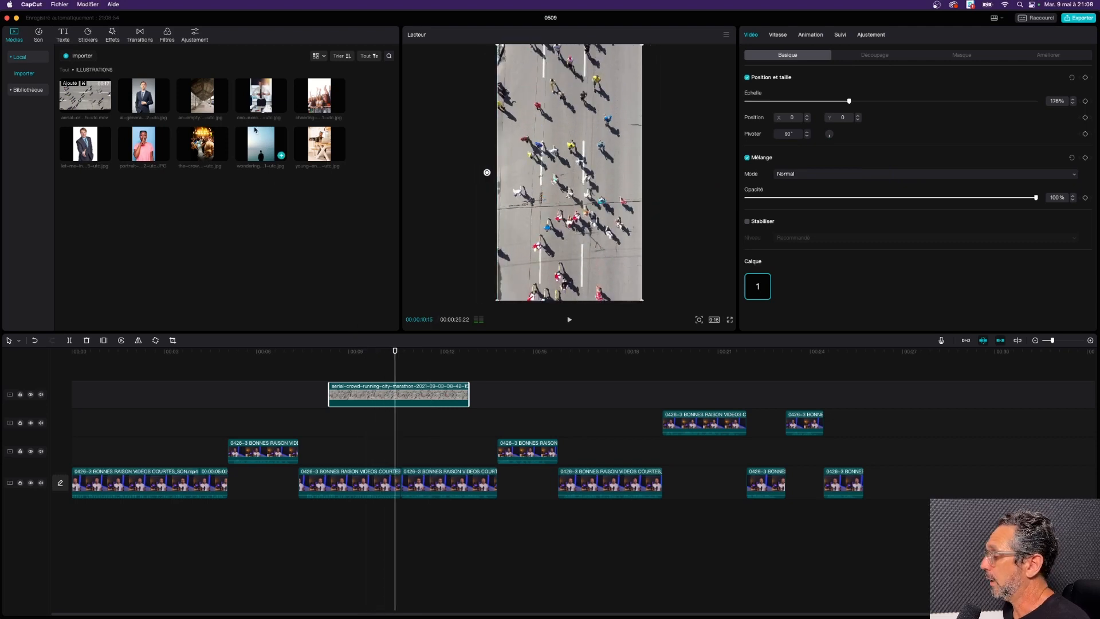
Add the executive photo to the illustration track after the crowd video, scale it to 136% and shift its Y position to -219
{"action": "left_click", "coordinate": [263, 98]}
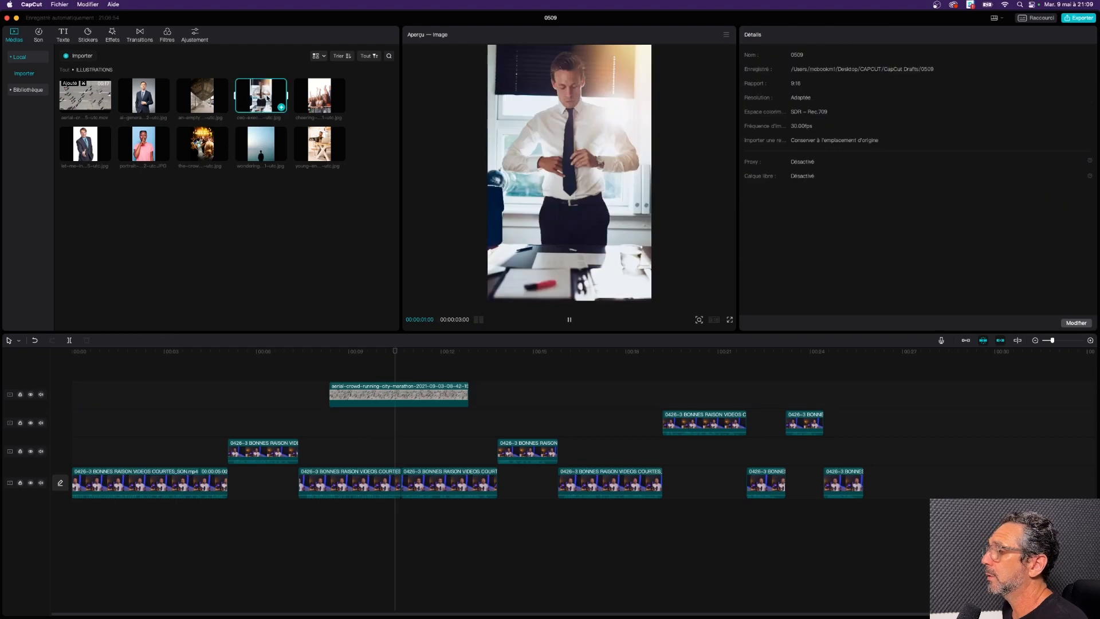
{"action": "left_click_drag", "start_coordinate": [523, 322], "coordinate": [550, 394]}
{"action": "left_click_drag", "start_coordinate": [542, 352], "coordinate": [524, 353]}
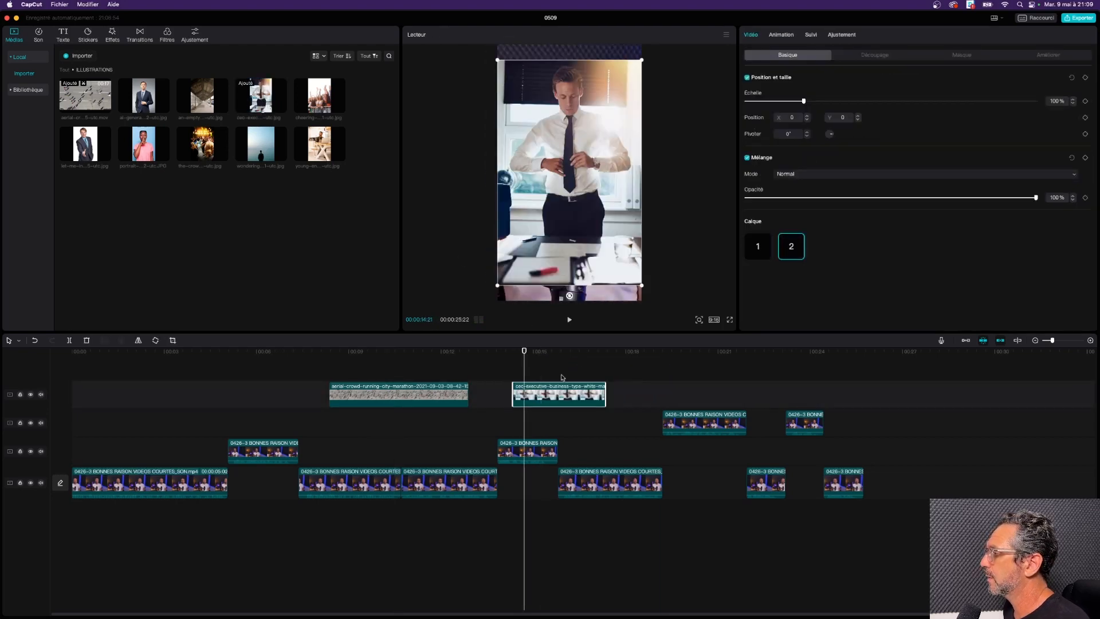
{"action": "left_click_drag", "start_coordinate": [642, 288], "coordinate": [666, 315]}
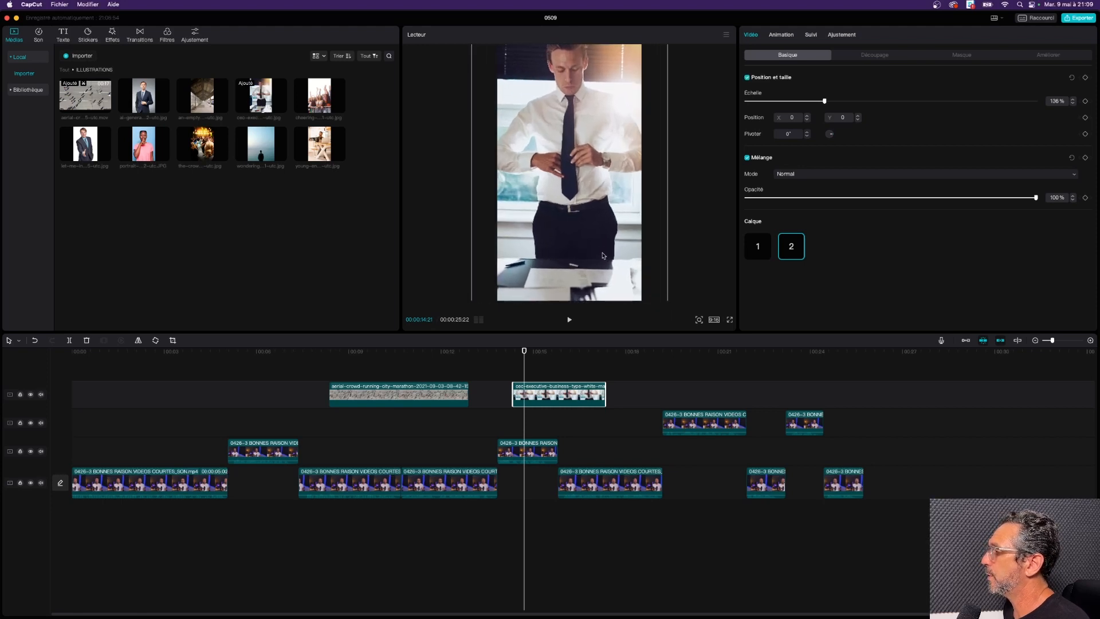
{"action": "mouse_move", "coordinate": [604, 254]}
{"action": "left_mouse_down"}
{"action": "mouse_move", "coordinate": [596, 280]}
{"action": "mouse_move", "coordinate": [585, 252]}
{"action": "mouse_move", "coordinate": [596, 242]}
{"action": "mouse_move", "coordinate": [600, 254]}
{"action": "left_mouse_up"}
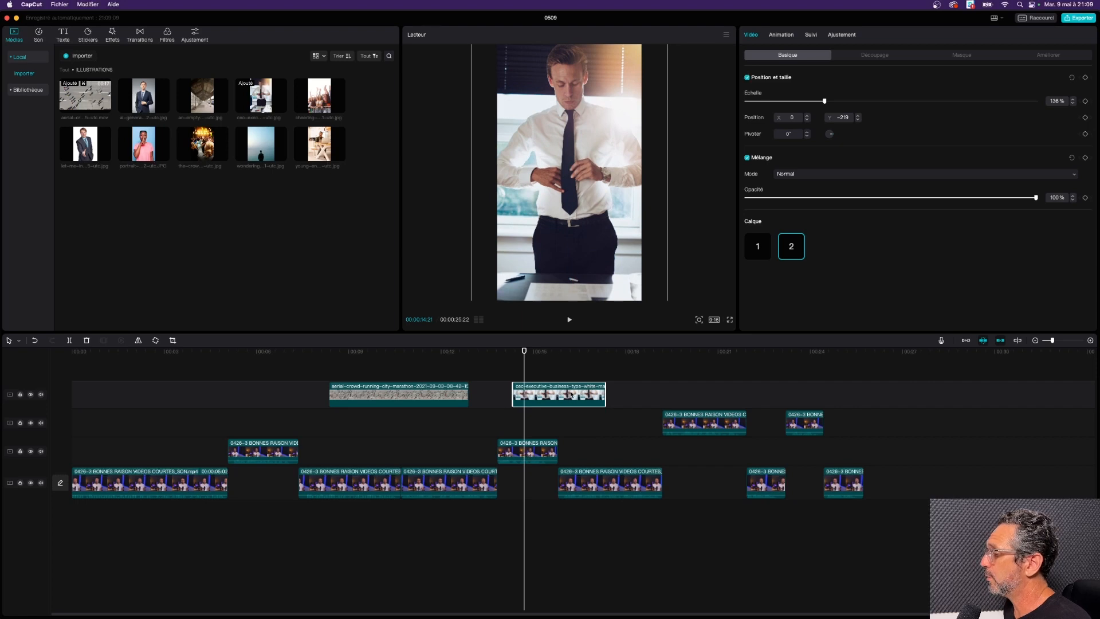
Move and stretch the executive photo to cover the fourth main-track segment exactly, lasting 00:00:03:12
{"action": "left_click_drag", "start_coordinate": [572, 394], "coordinate": [663, 394]}
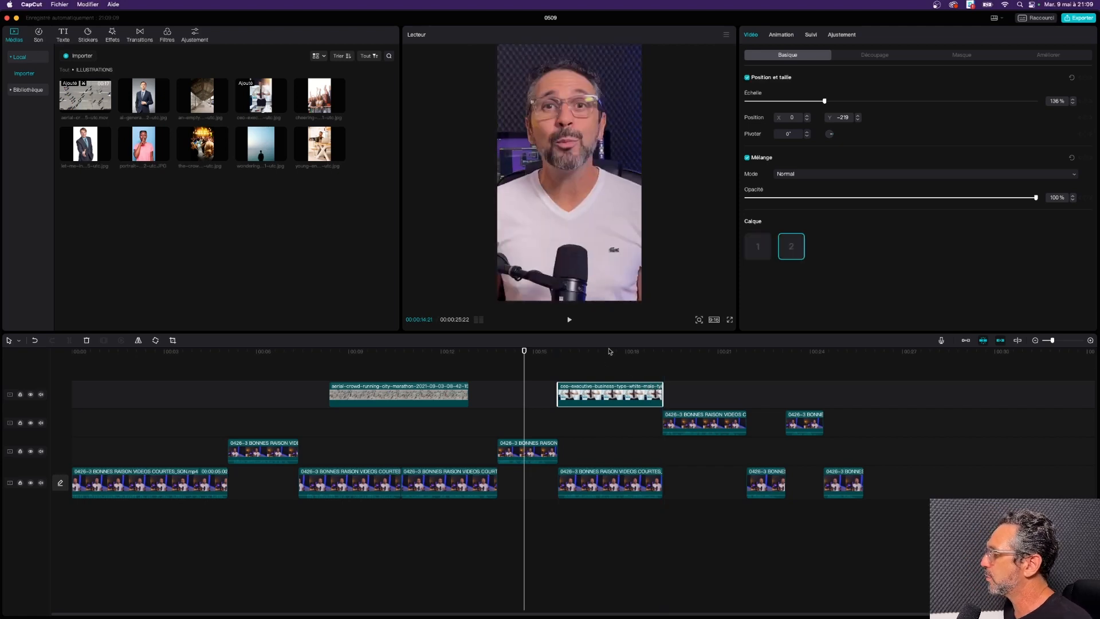
{"action": "left_click", "coordinate": [600, 351]}
{"action": "left_click_drag", "start_coordinate": [599, 351], "coordinate": [705, 352]}
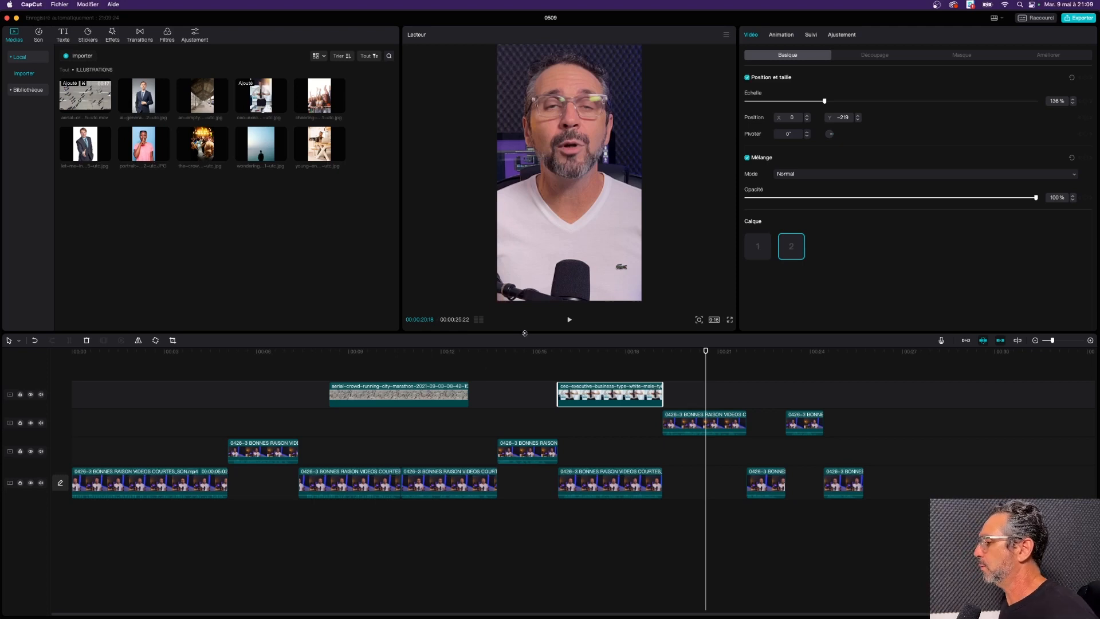
Preview the Relaxing Moment song from the Vlog music and add it below the main track from the start of the timeline
{"action": "left_click_drag", "start_coordinate": [525, 334], "coordinate": [524, 279]}
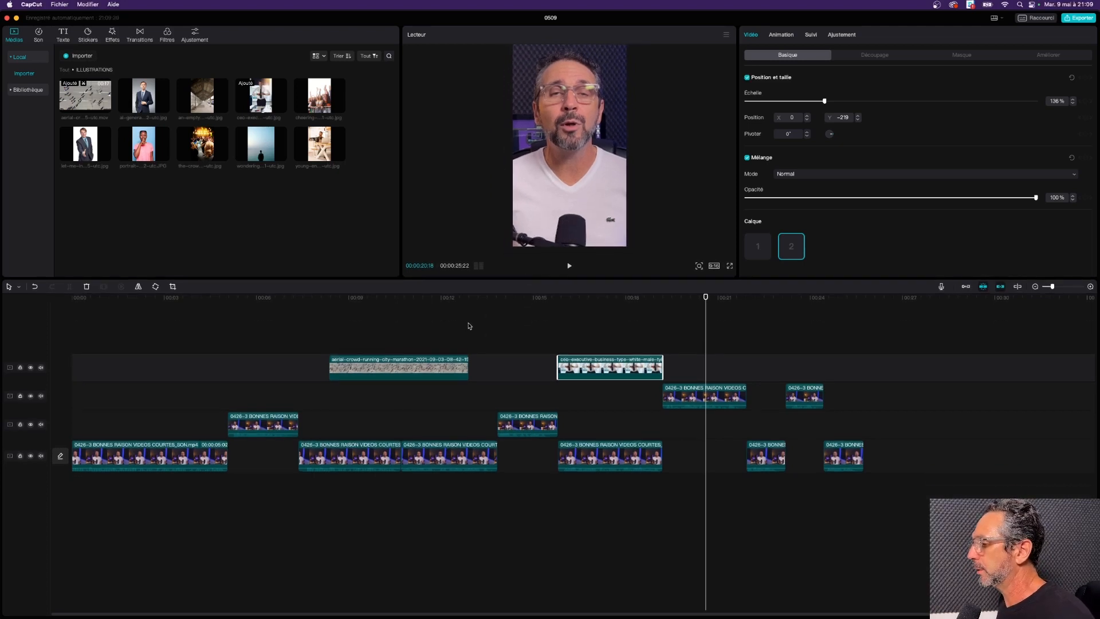
{"action": "left_click_drag", "start_coordinate": [247, 297], "coordinate": [189, 298]}
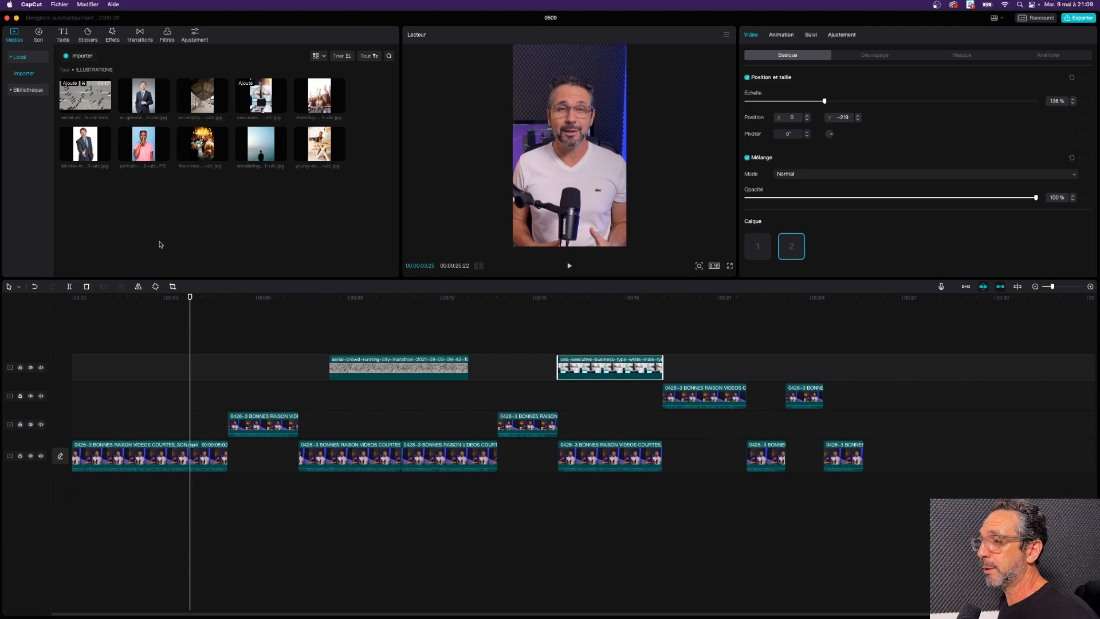
{"action": "left_click", "coordinate": [39, 35]}
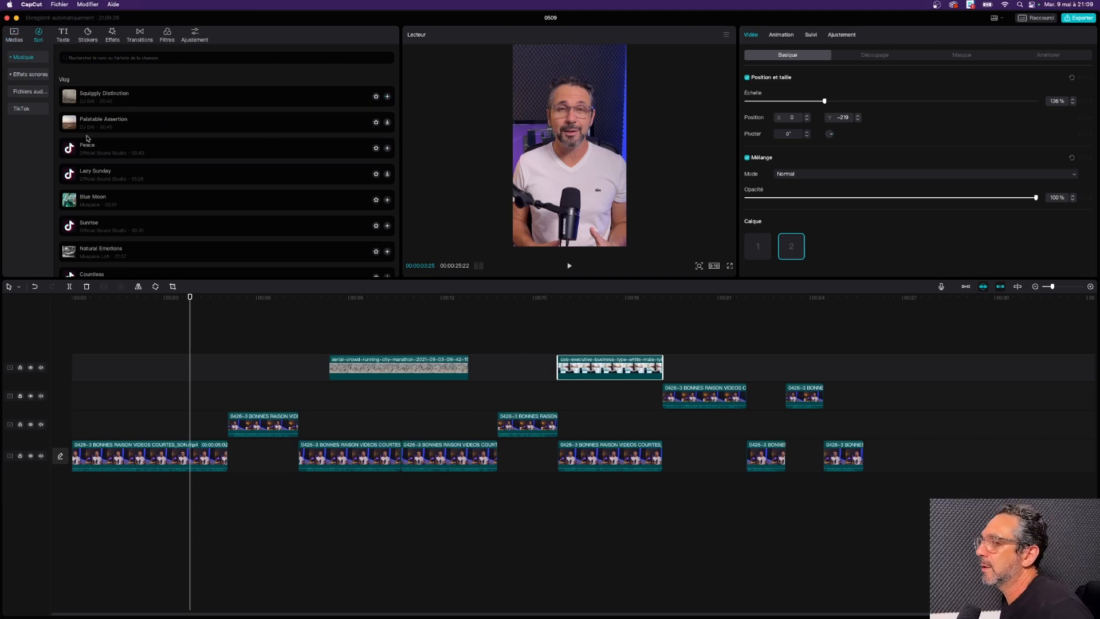
{"action": "scroll", "coordinate": [96, 174], "scroll_direction": "down", "scroll_amount": 10}
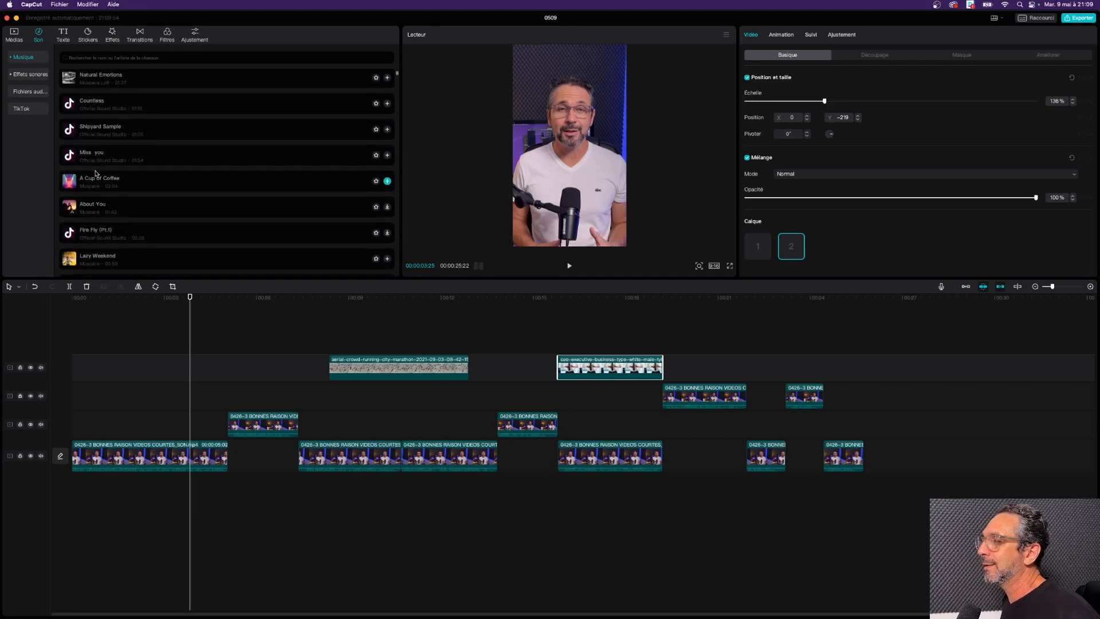
{"action": "scroll", "coordinate": [96, 174], "scroll_direction": "down", "scroll_amount": 3}
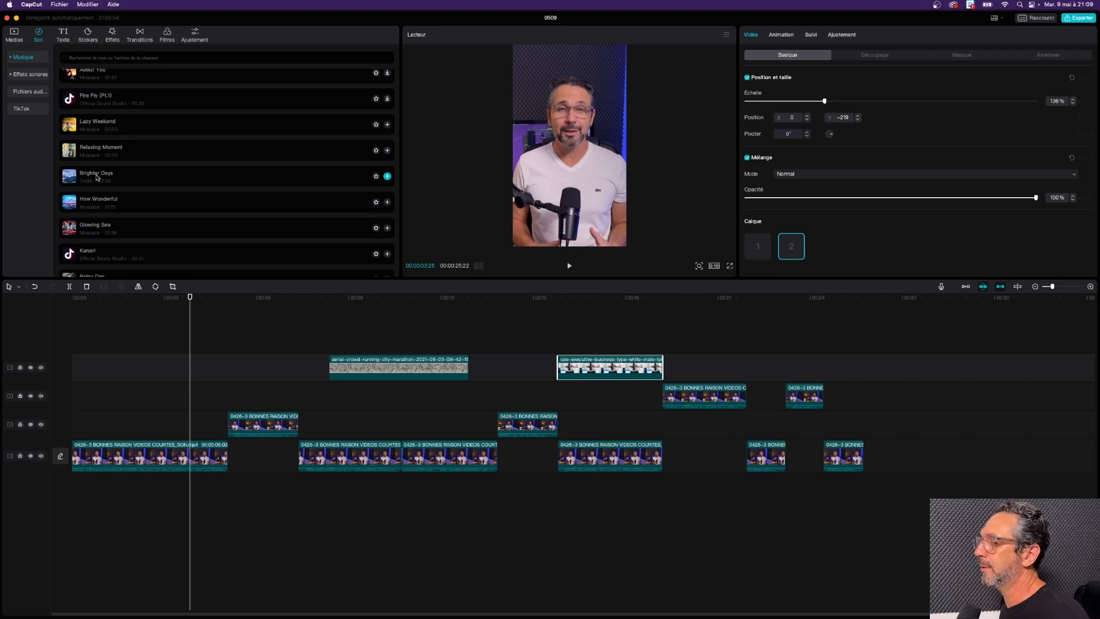
{"action": "left_click", "coordinate": [71, 154]}
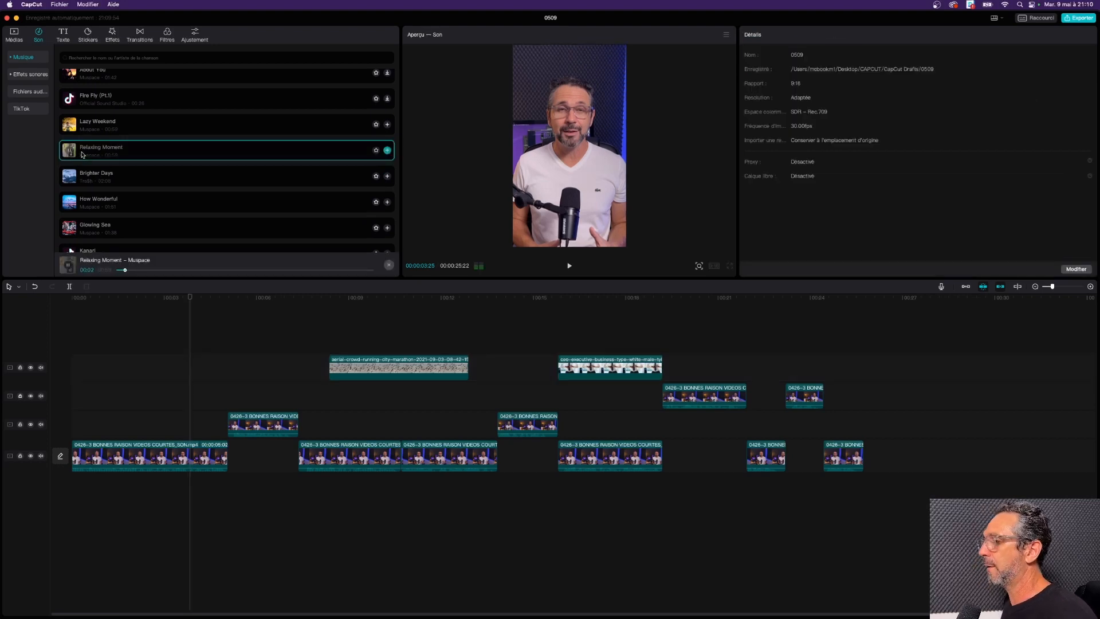
{"action": "left_click", "coordinate": [73, 154]}
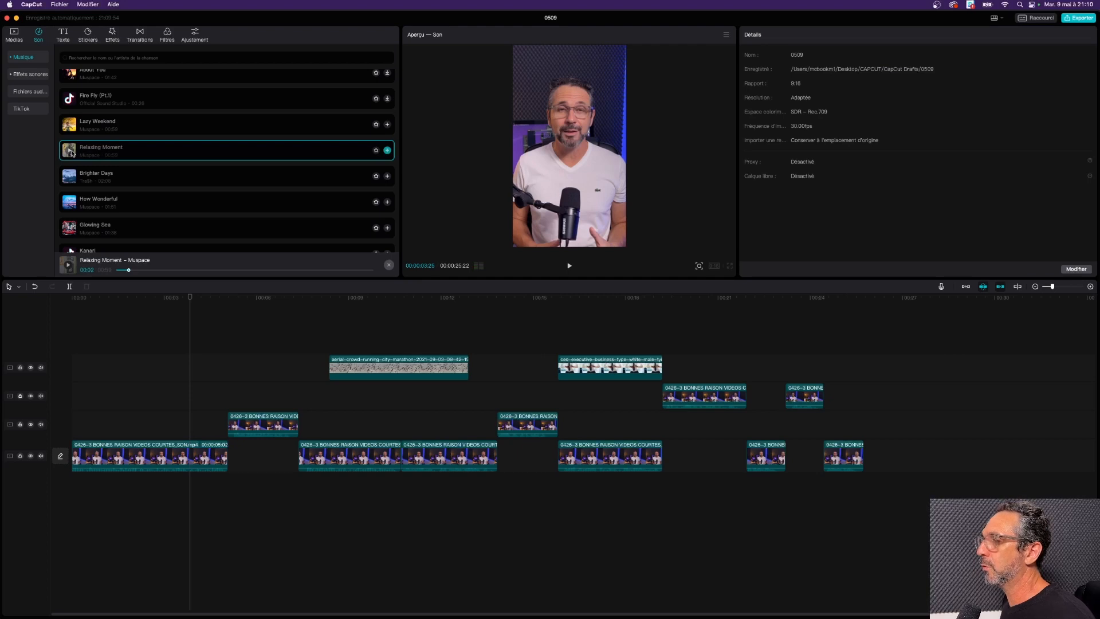
{"action": "left_click_drag", "start_coordinate": [72, 154], "coordinate": [114, 492]}
{"action": "left_click_drag", "start_coordinate": [70, 492], "coordinate": [71, 487]}
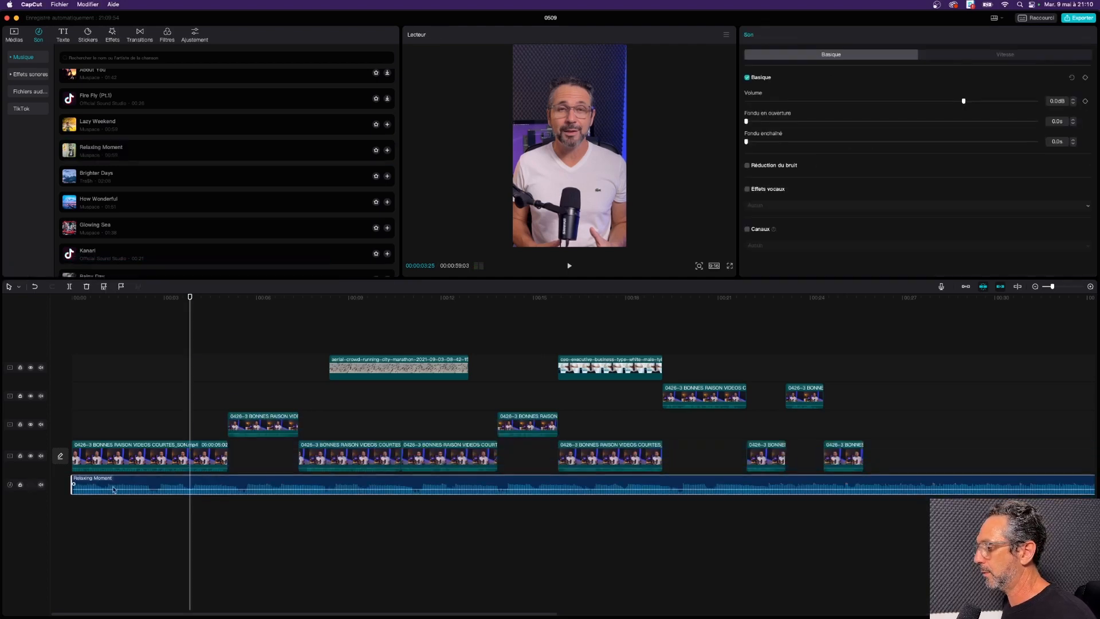
Trim the Relaxing Moment music to end with the last talking-head clip and give it a 1.4 s fade-out
{"action": "left_click", "coordinate": [407, 550]}
{"action": "left_click", "coordinate": [858, 297]}
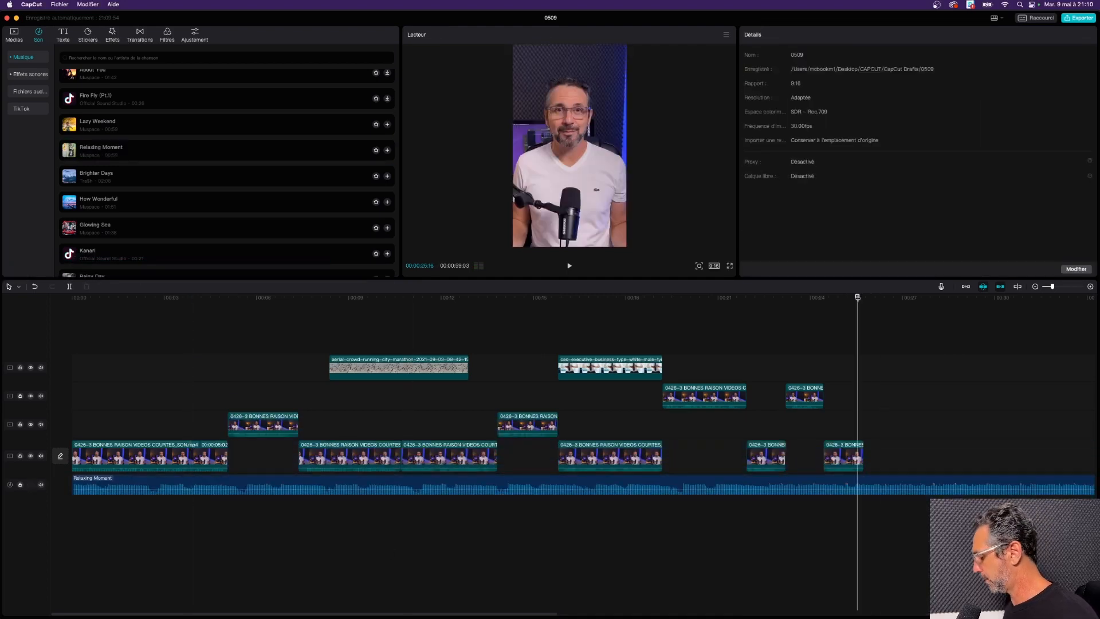
{"action": "key", "text": "super+minus"}
{"action": "key", "text": "super+minus"}
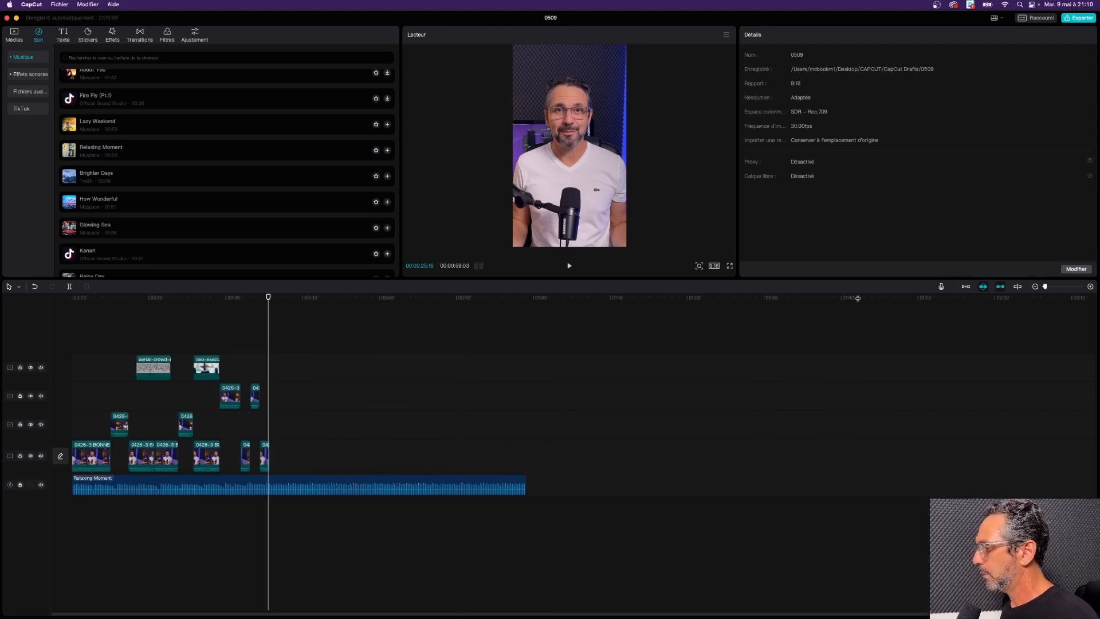
{"action": "key", "text": "super+plus"}
{"action": "key", "text": "super+plus"}
{"action": "key", "text": "super+plus"}
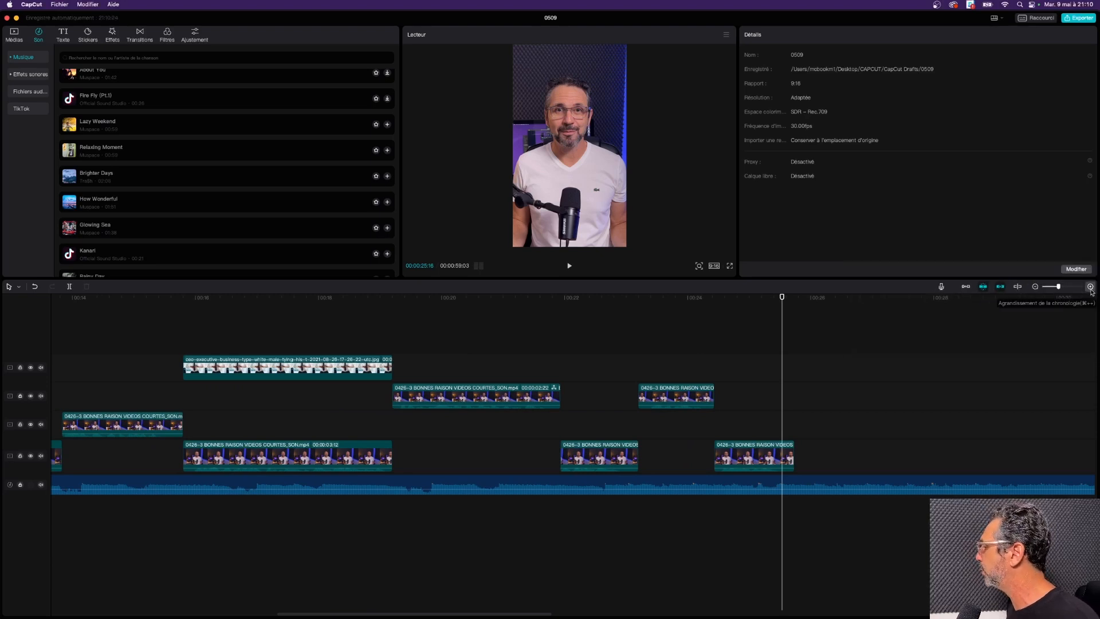
{"action": "left_click", "coordinate": [829, 309]}
{"action": "scroll", "coordinate": [806, 333], "scroll_direction": "right", "scroll_amount": 5}
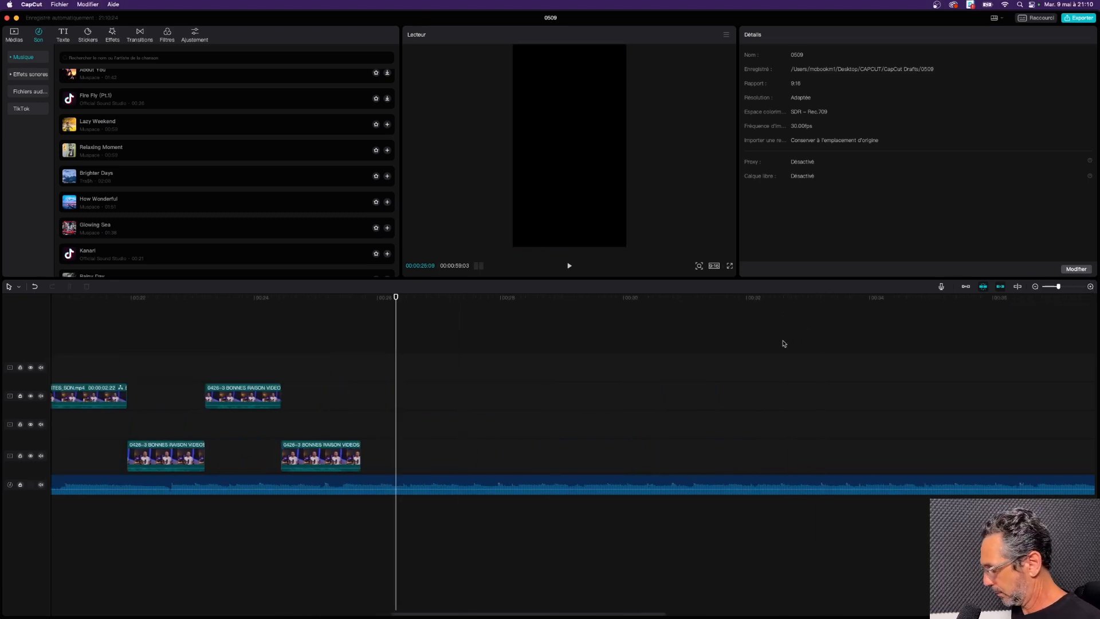
{"action": "scroll", "coordinate": [784, 343], "scroll_direction": "down", "scroll_amount": 5}
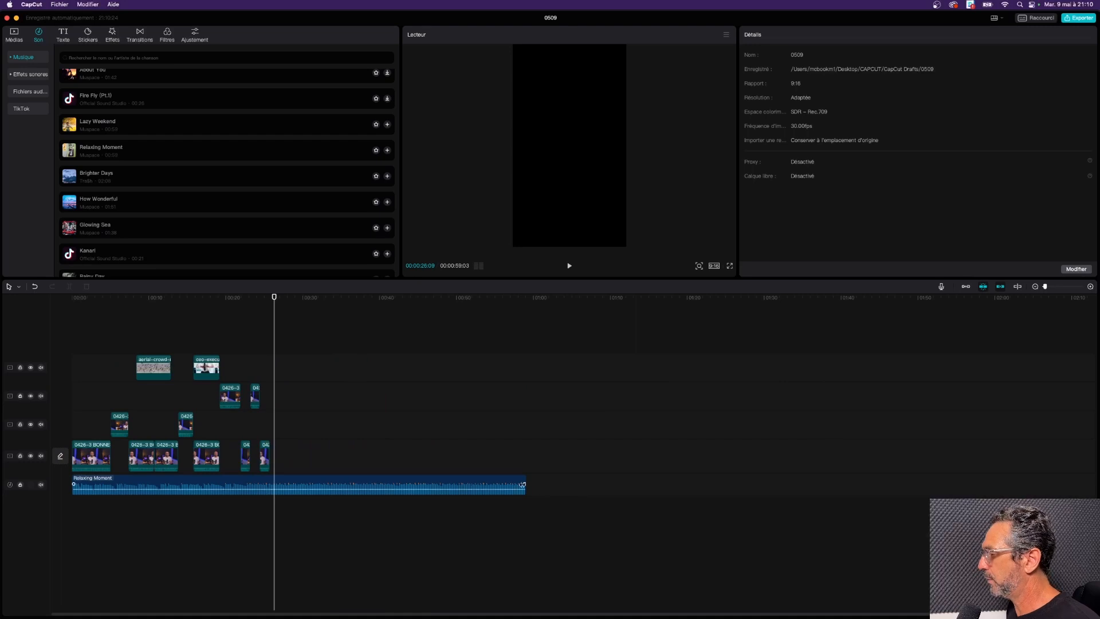
{"action": "left_click_drag", "start_coordinate": [523, 484], "coordinate": [269, 484]}
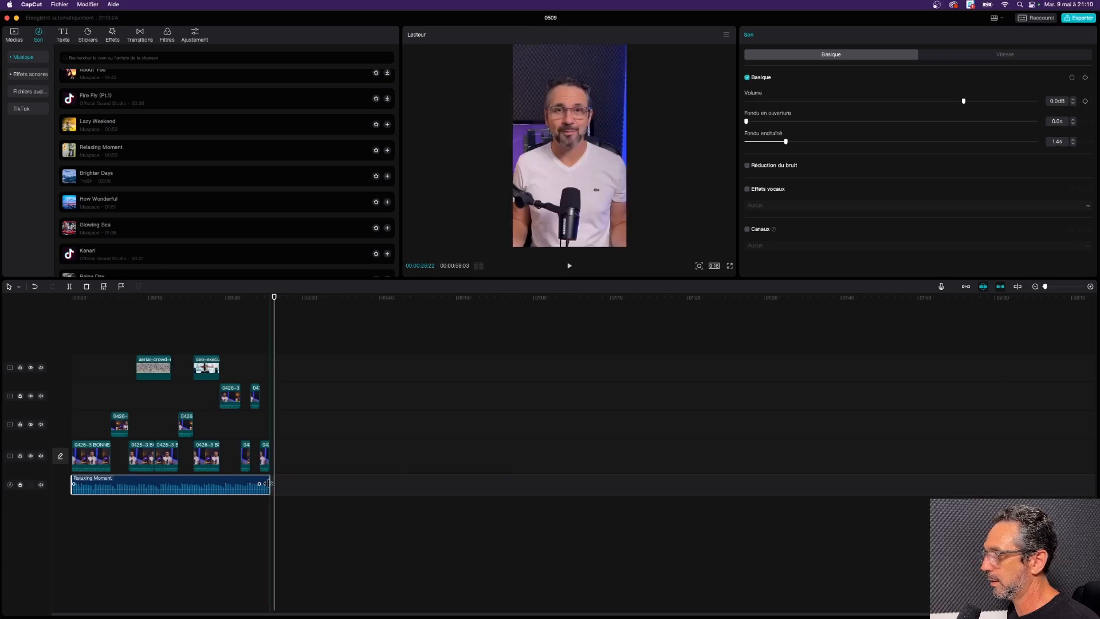
Add the Gunshot sound effect from the Fight category on a new audio track, just before the executive photo appears
{"action": "scroll", "coordinate": [247, 470], "scroll_direction": "up", "scroll_amount": 10}
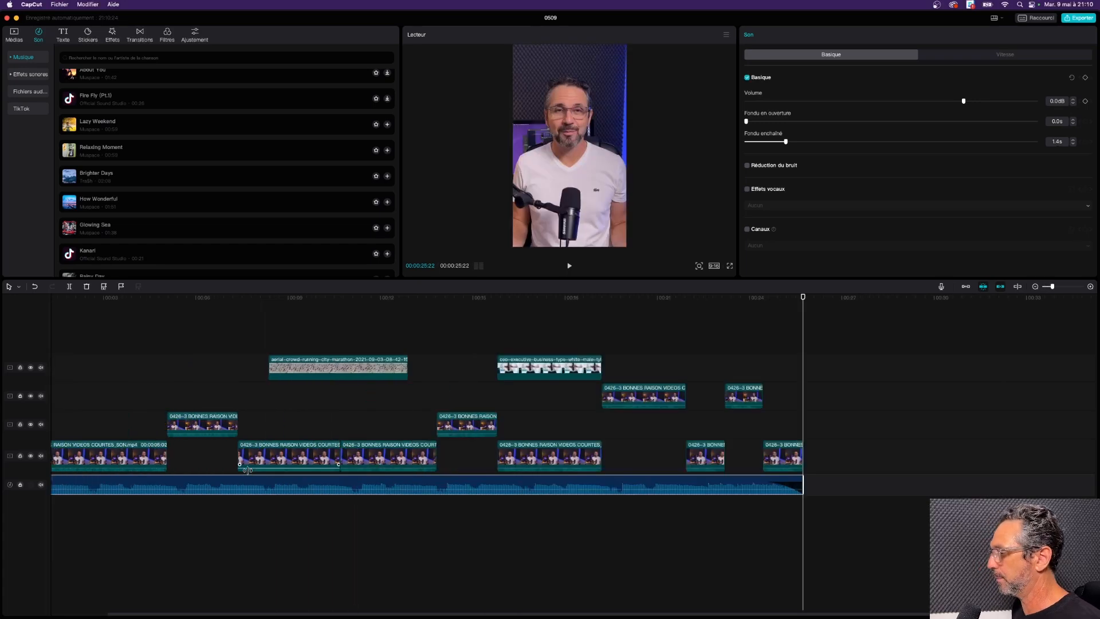
{"action": "scroll", "coordinate": [359, 306], "scroll_direction": "left", "scroll_amount": 3}
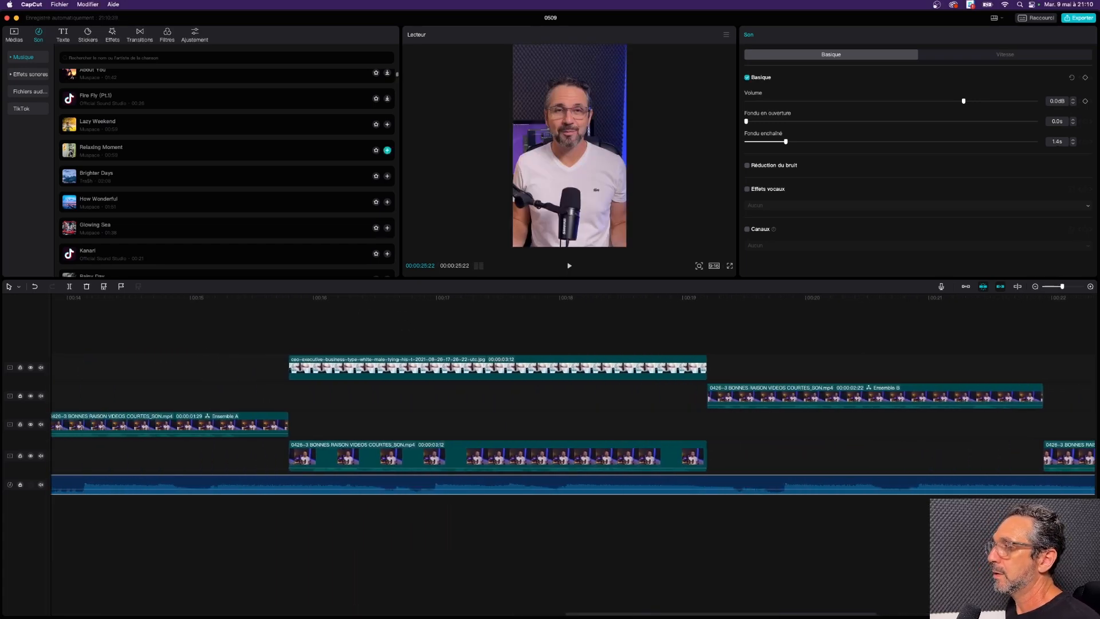
{"action": "left_click", "coordinate": [33, 75]}
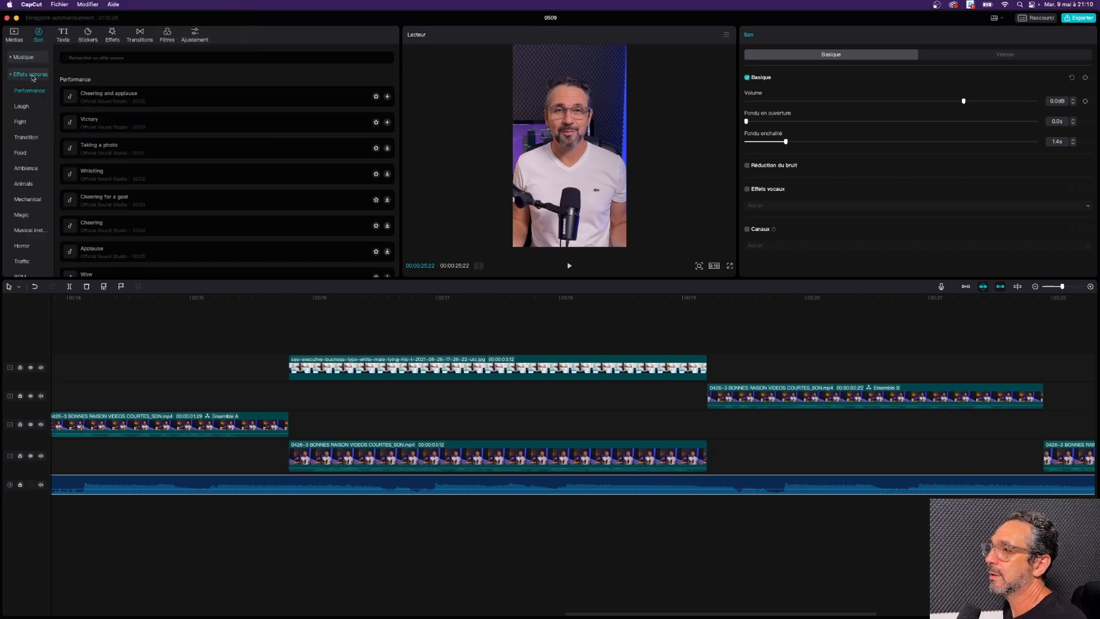
{"action": "left_click", "coordinate": [25, 122]}
{"action": "left_click_drag", "start_coordinate": [71, 98], "coordinate": [285, 513]}
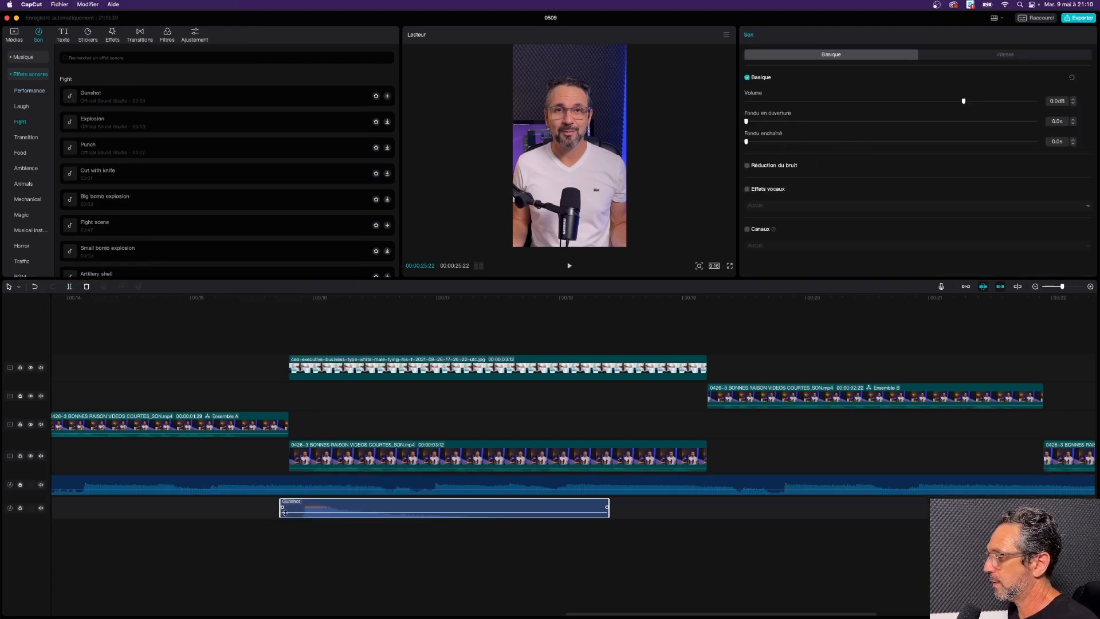
Play the cut to the executive photo, trim the lead-in of the Gunshot effect and align its start with the photo
{"action": "left_click", "coordinate": [277, 298]}
{"action": "key", "text": "space"}
{"action": "key", "text": "space"}
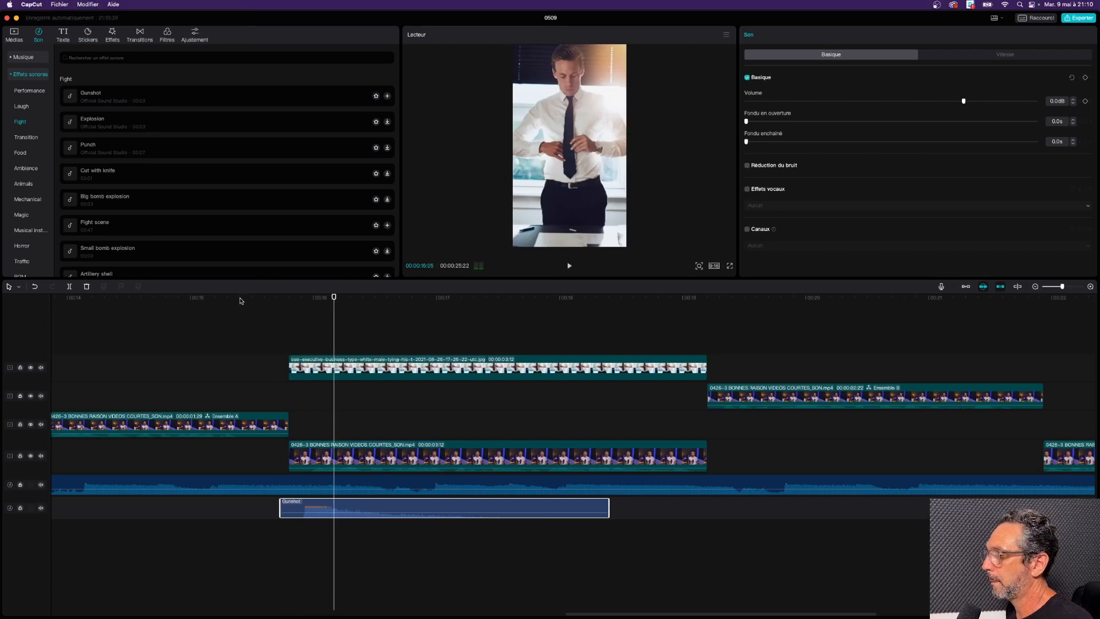
{"action": "left_click", "coordinate": [200, 299]}
{"action": "key", "text": "space"}
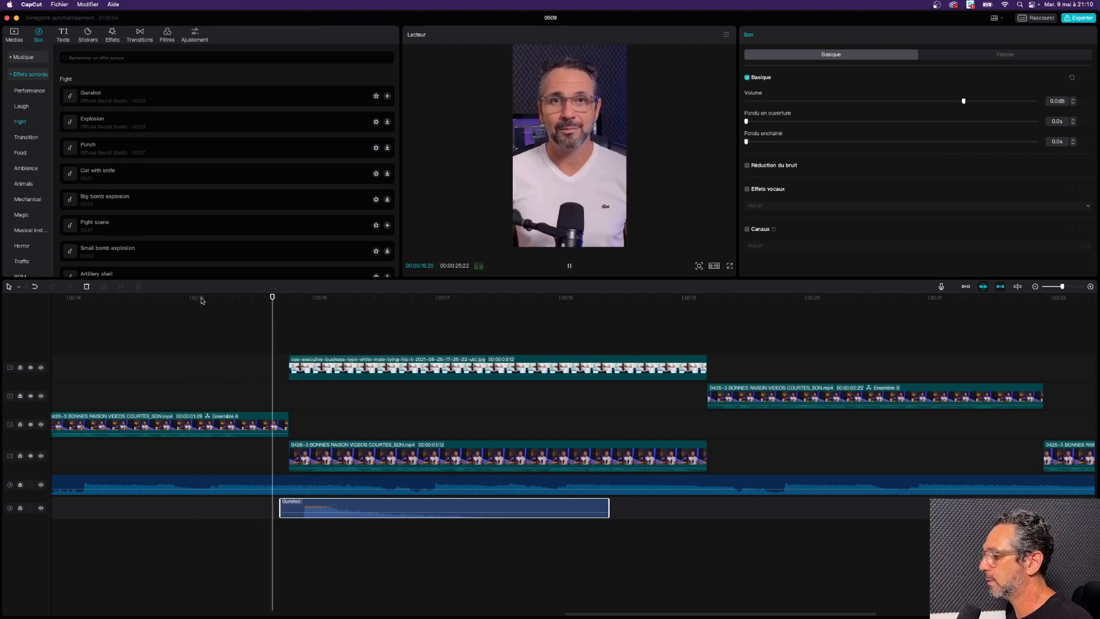
{"action": "left_click", "coordinate": [201, 299]}
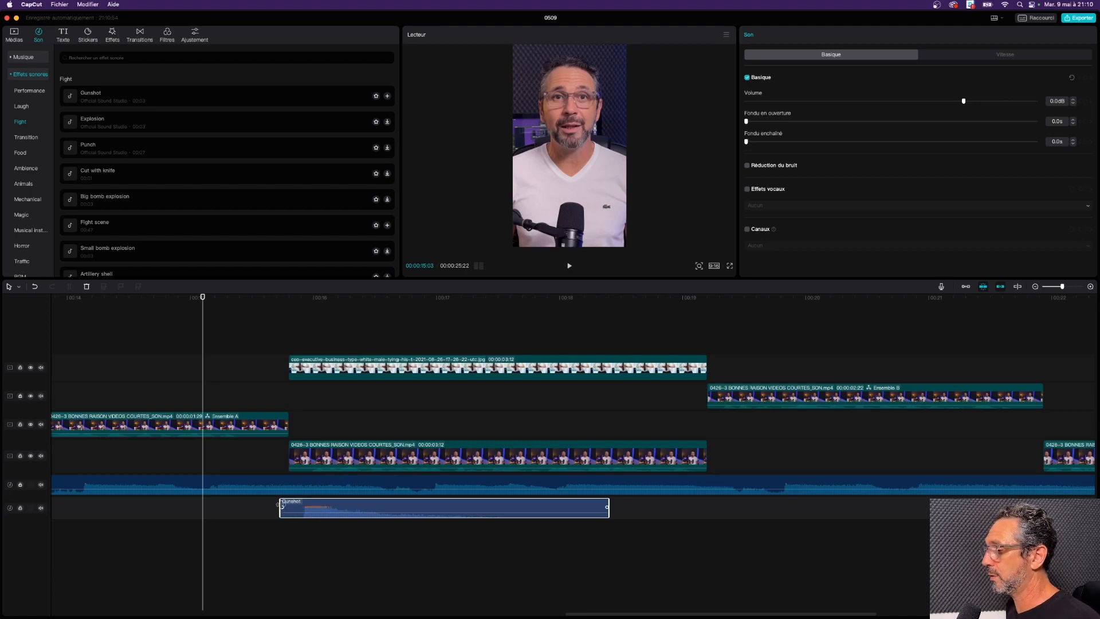
{"action": "left_click_drag", "start_coordinate": [281, 504], "coordinate": [306, 510]}
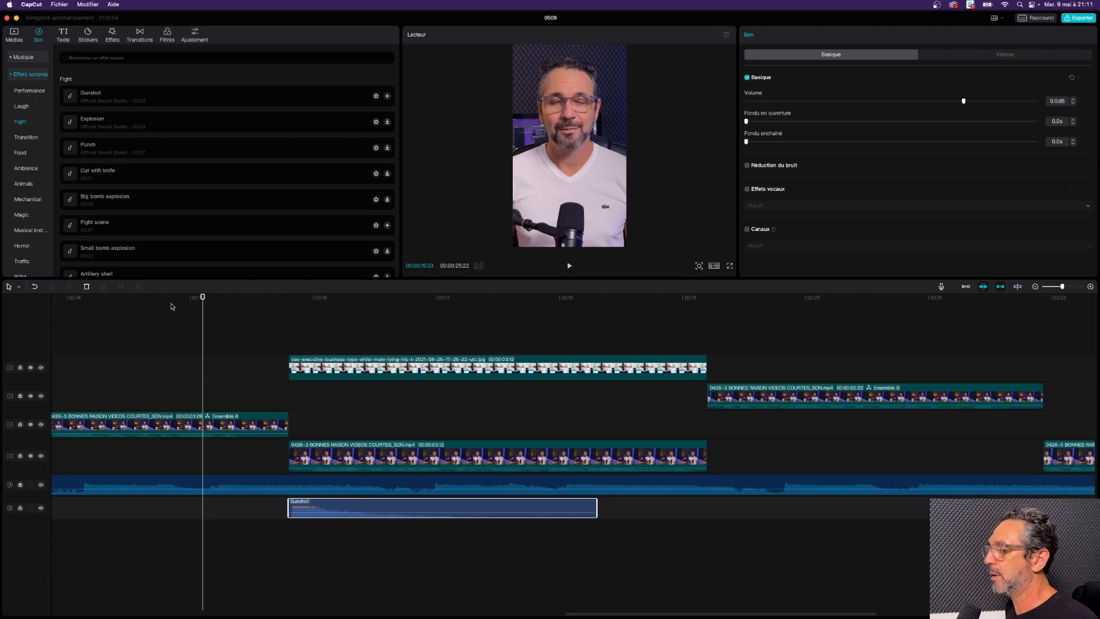
{"action": "key", "text": "super+minus"}
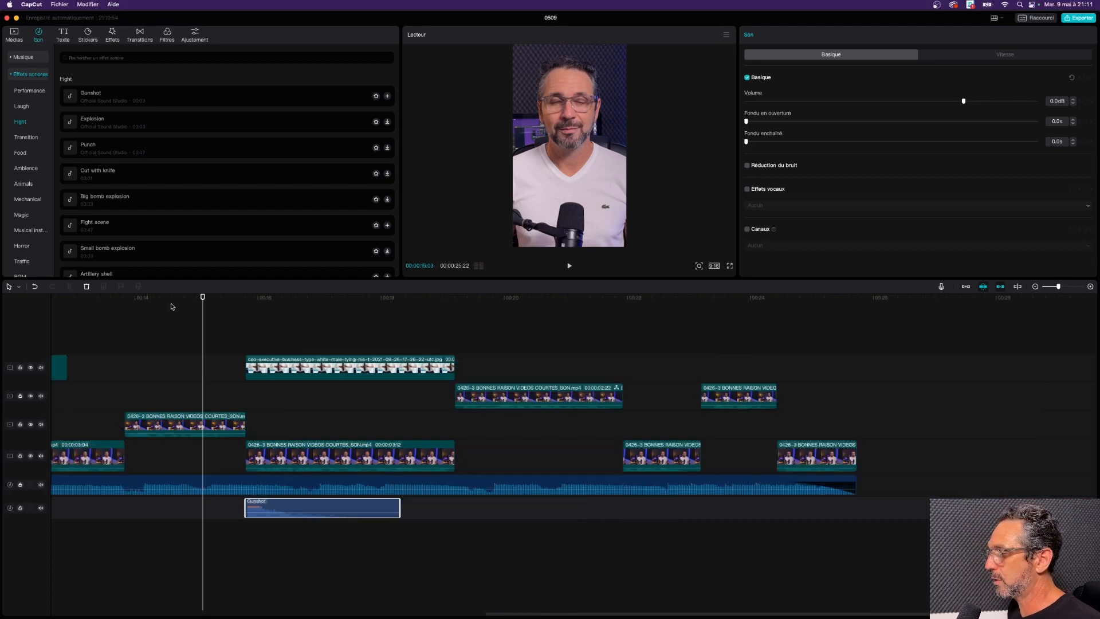
Bring the whole edit into view on the timeline and place the playhead at the start of the executive photo
{"action": "scroll", "coordinate": [172, 307], "scroll_direction": "left", "scroll_amount": 10}
{"action": "scroll", "coordinate": [172, 306], "scroll_direction": "left", "scroll_amount": 5}
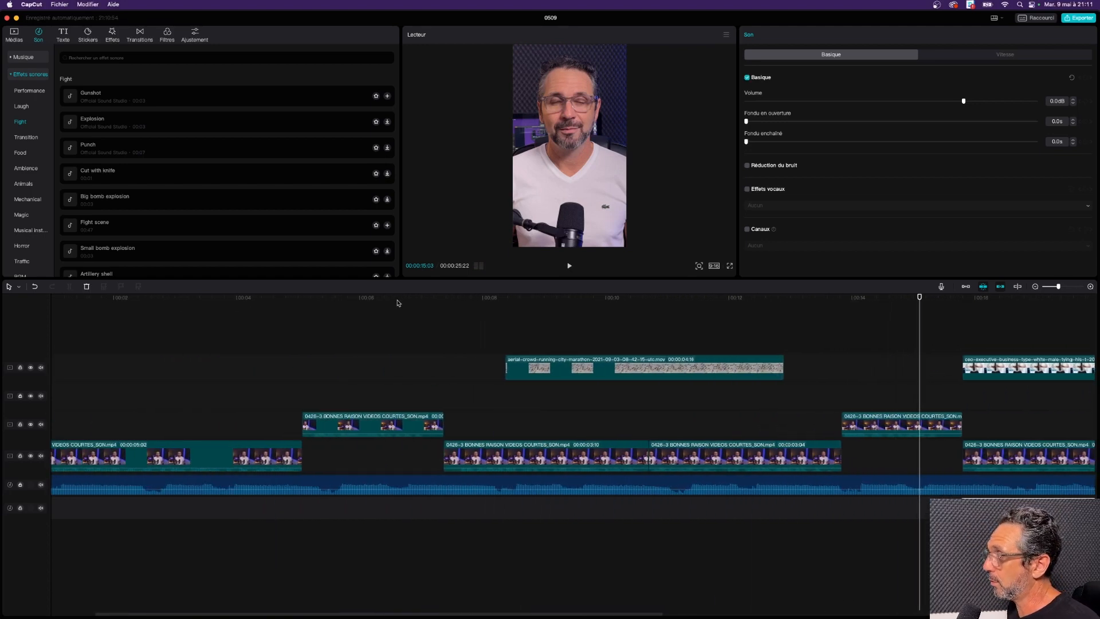
{"action": "left_click", "coordinate": [401, 300]}
{"action": "key", "text": "super+minus"}
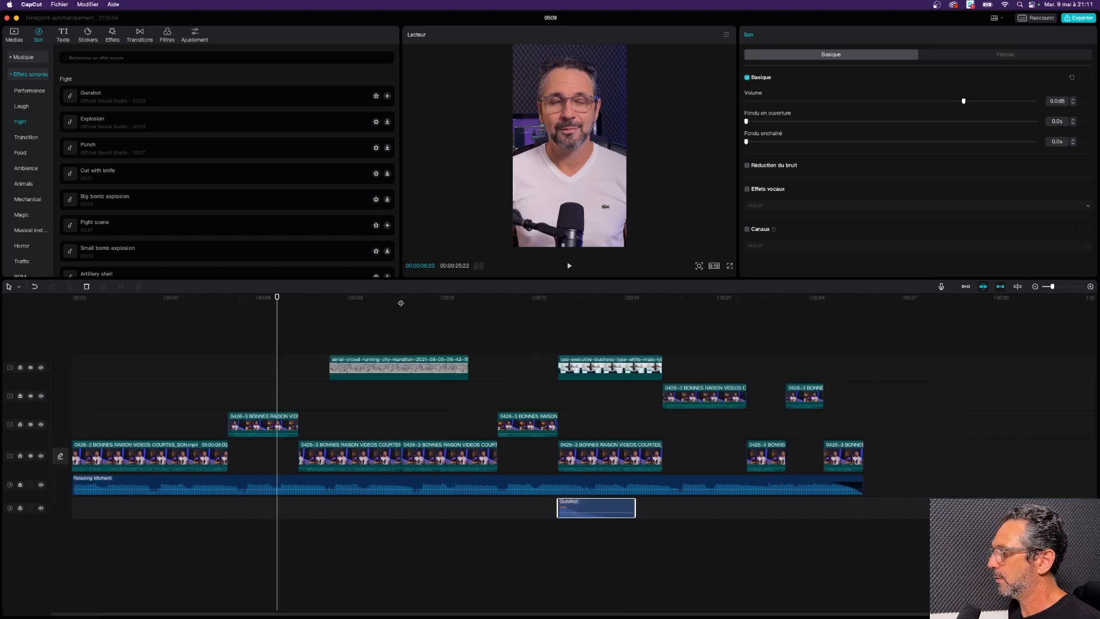
{"action": "left_click_drag", "start_coordinate": [332, 300], "coordinate": [321, 298]}
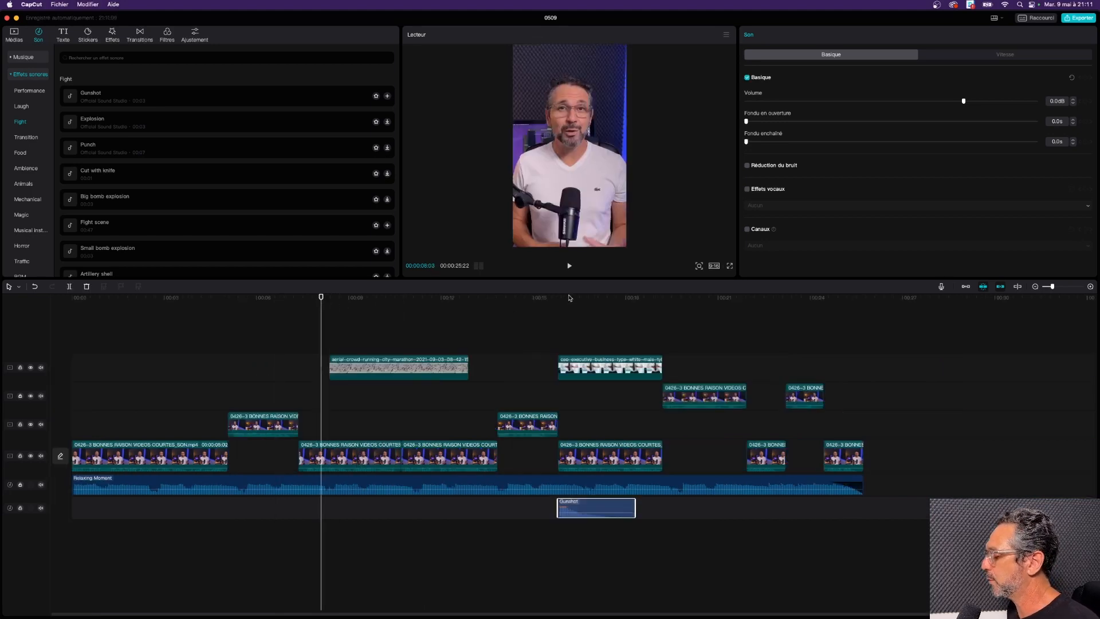
{"action": "left_click_drag", "start_coordinate": [569, 297], "coordinate": [557, 298]}
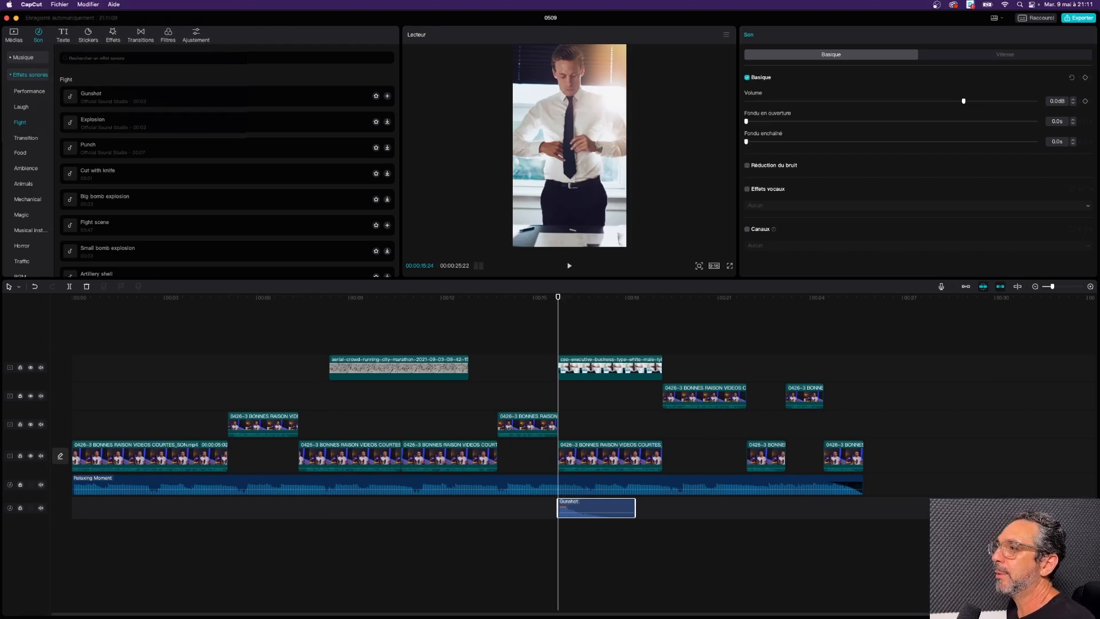
Browse the trending text effects and the text templates for a suitable title style
{"action": "left_click", "coordinate": [63, 35]}
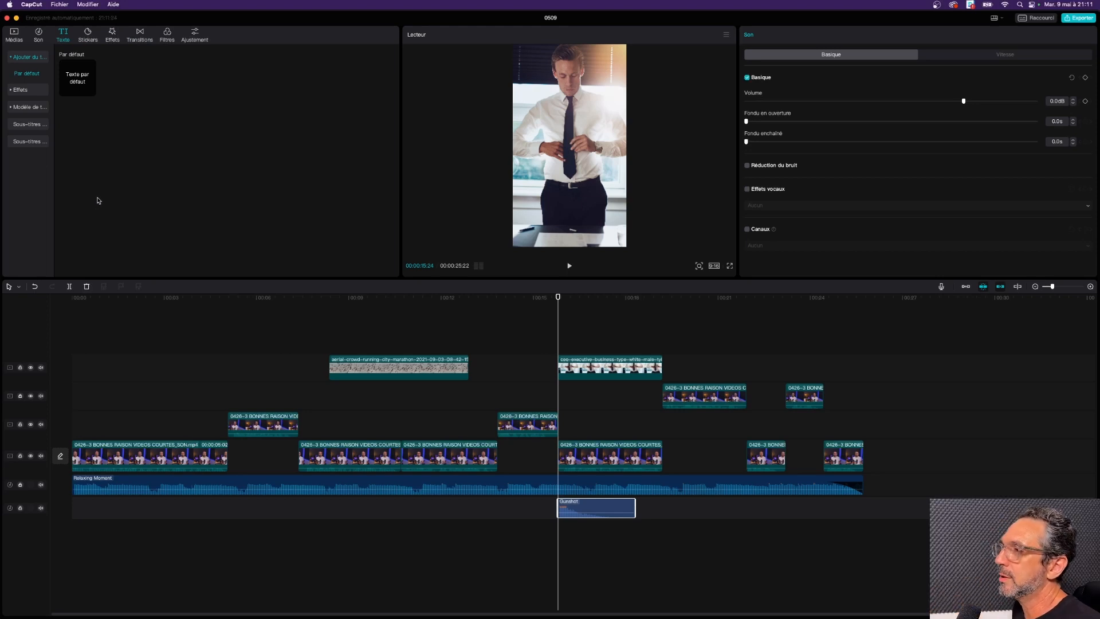
{"action": "left_click", "coordinate": [19, 91]}
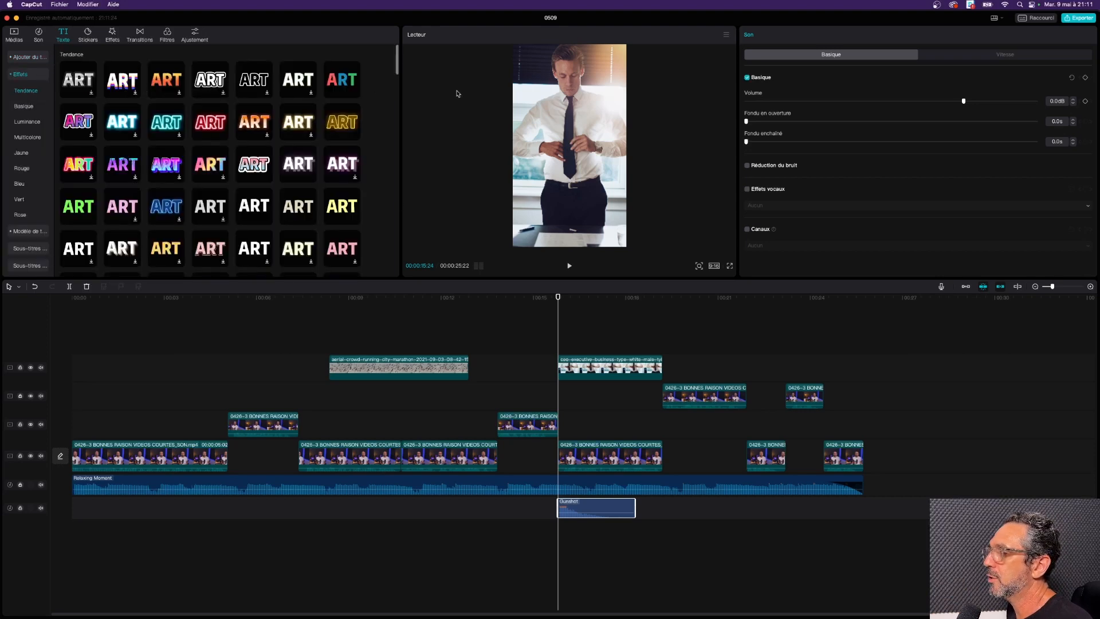
{"action": "left_click", "coordinate": [13, 75]}
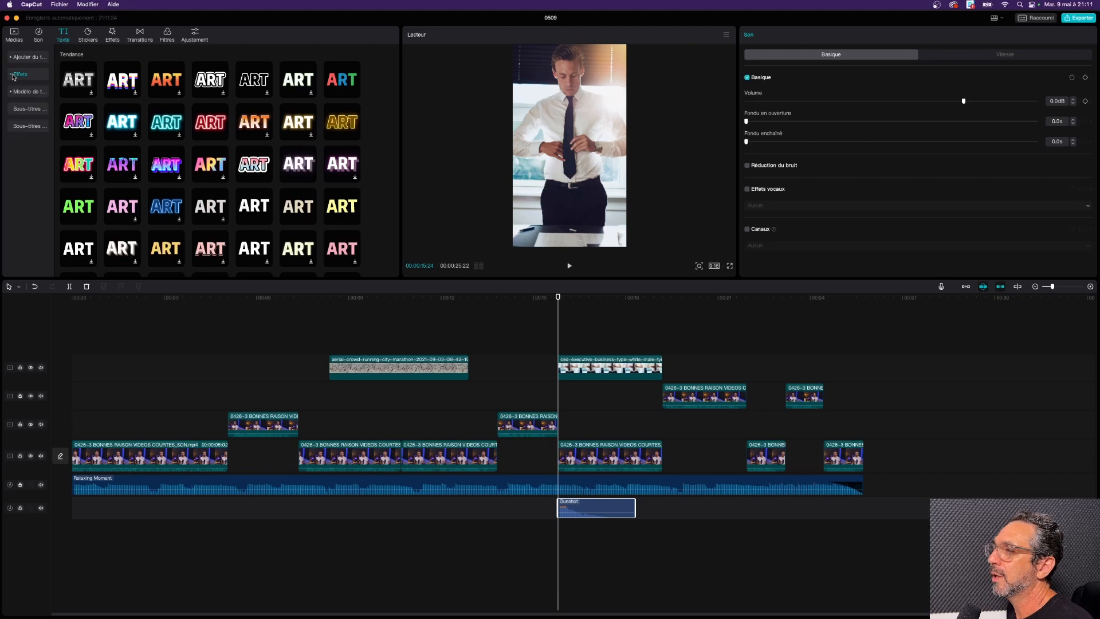
{"action": "left_click", "coordinate": [25, 93]}
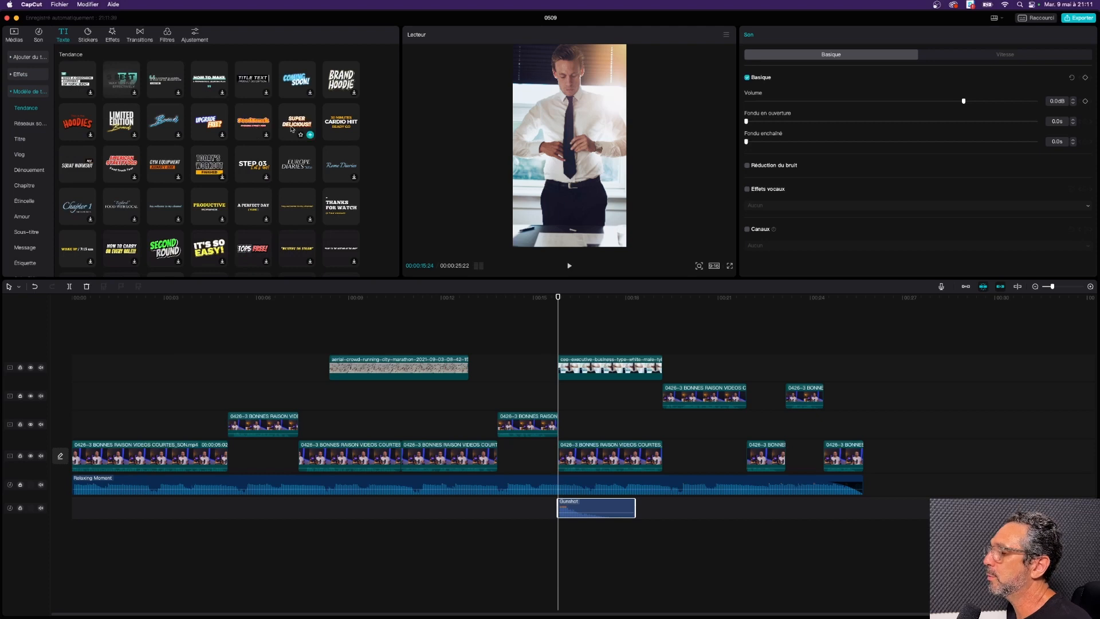
{"action": "scroll", "coordinate": [284, 163], "scroll_direction": "down", "scroll_amount": 5}
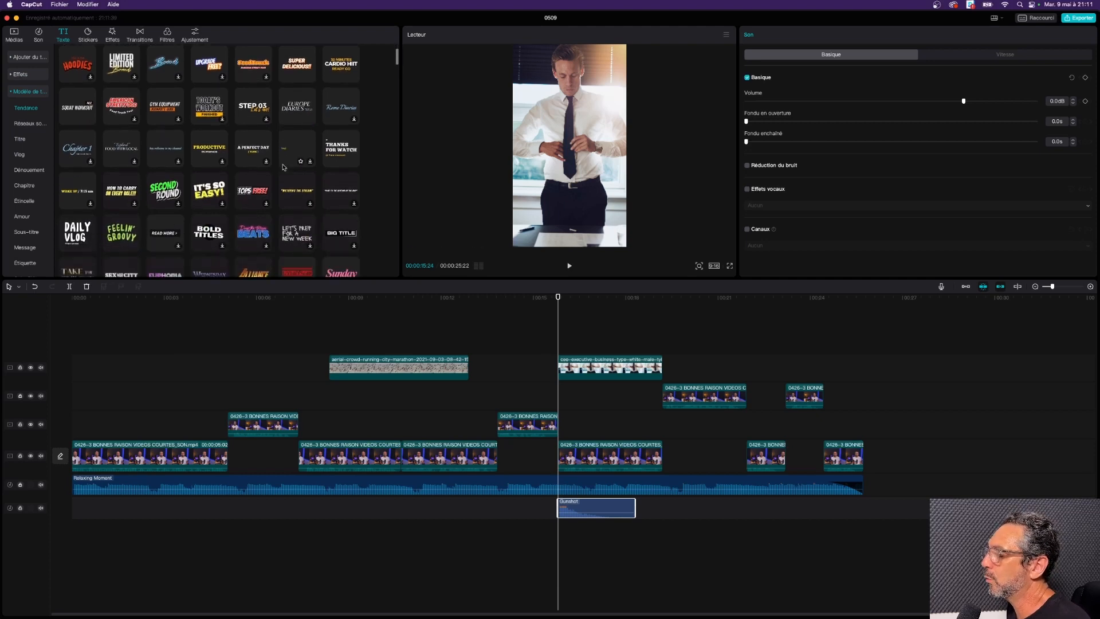
{"action": "scroll", "coordinate": [283, 166], "scroll_direction": "down", "scroll_amount": 10}
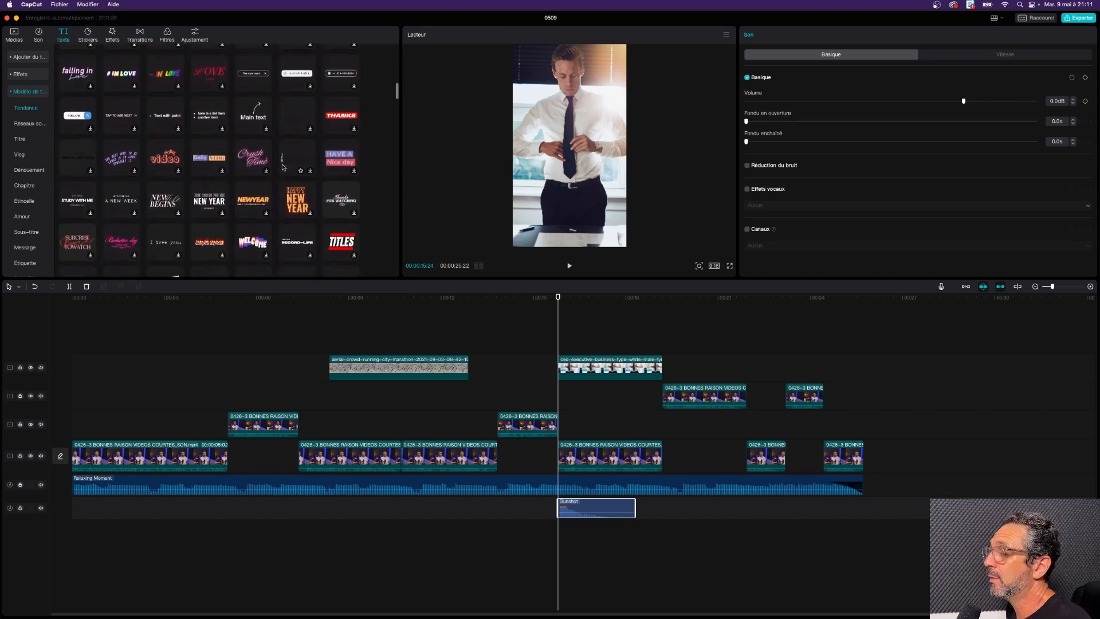
{"action": "scroll", "coordinate": [283, 166], "scroll_direction": "down", "scroll_amount": 10}
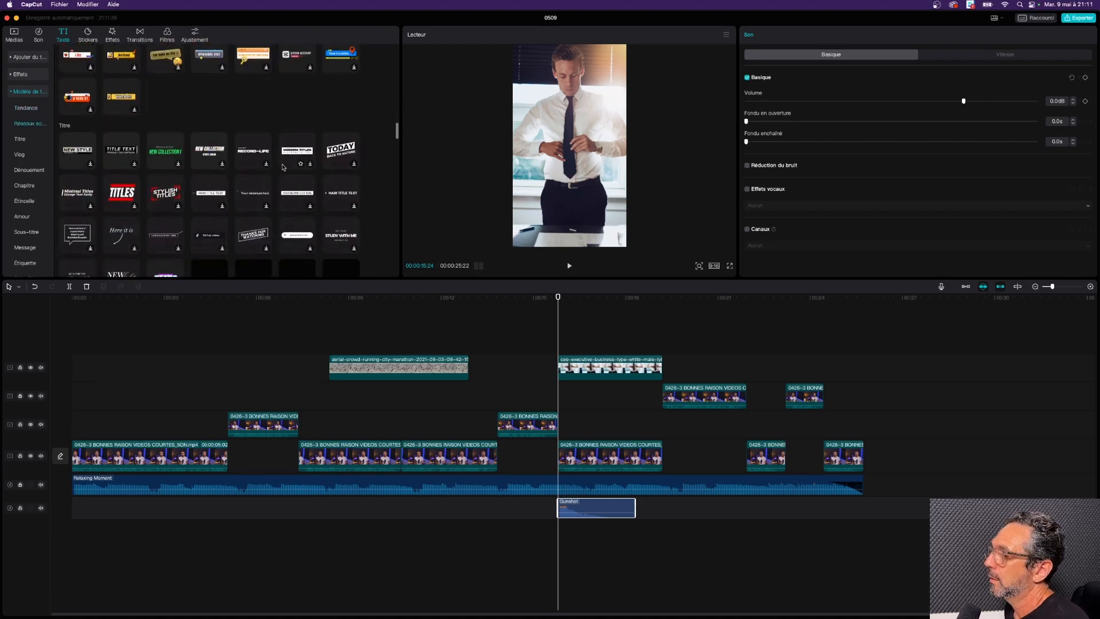
{"action": "scroll", "coordinate": [252, 154], "scroll_direction": "up", "scroll_amount": 20}
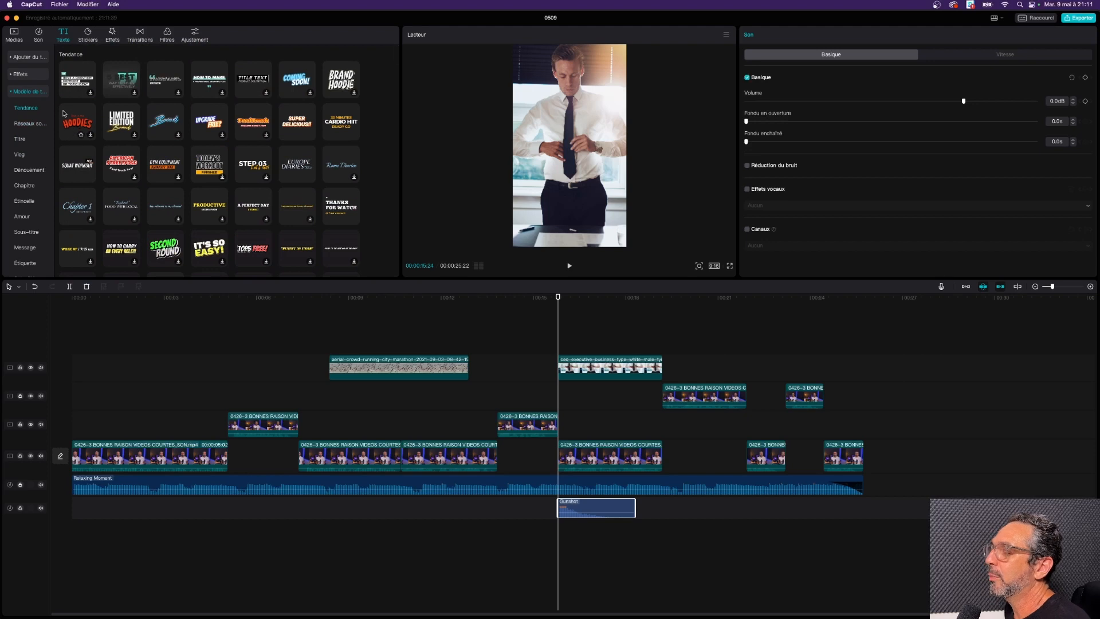
Add a text with the trending white effect with black outline at the start of the executive photo
{"action": "left_click", "coordinate": [18, 86]}
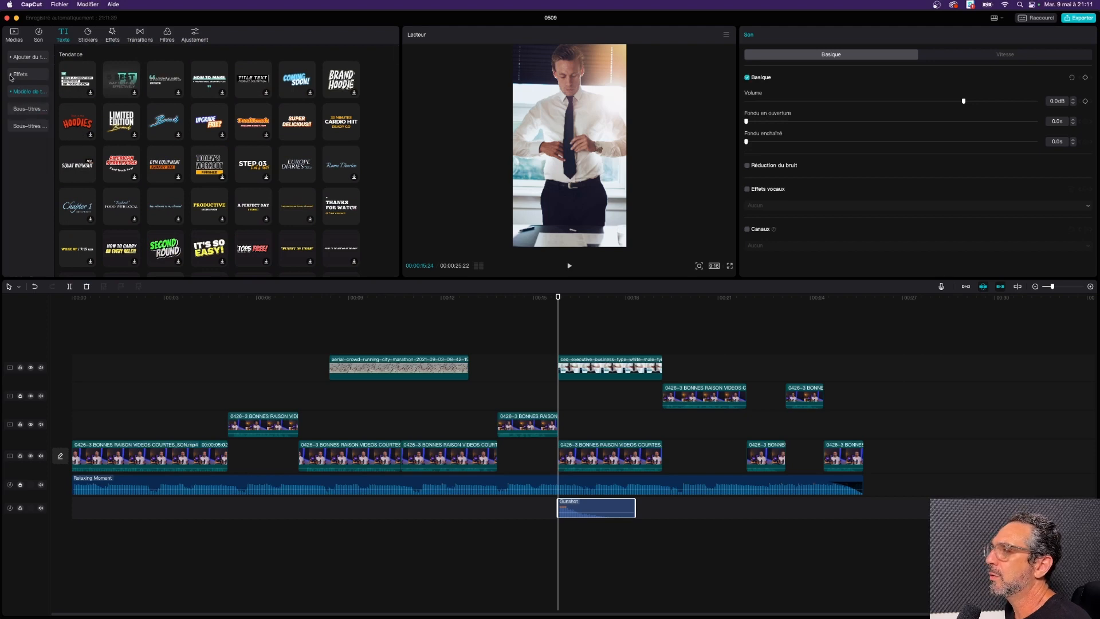
{"action": "left_click", "coordinate": [11, 75]}
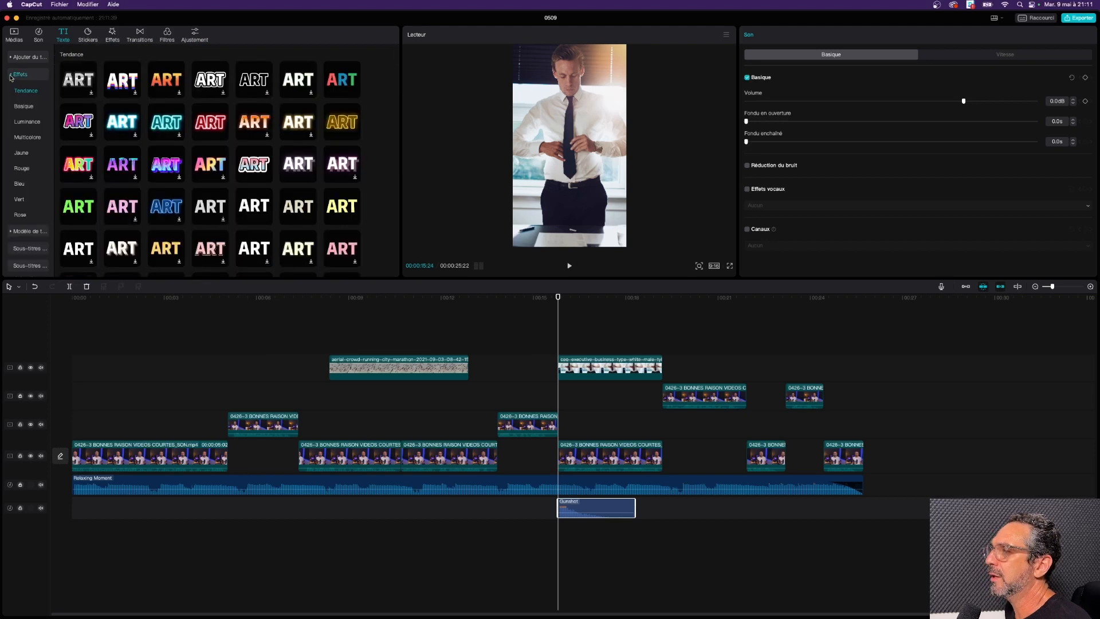
{"action": "left_click", "coordinate": [211, 83]}
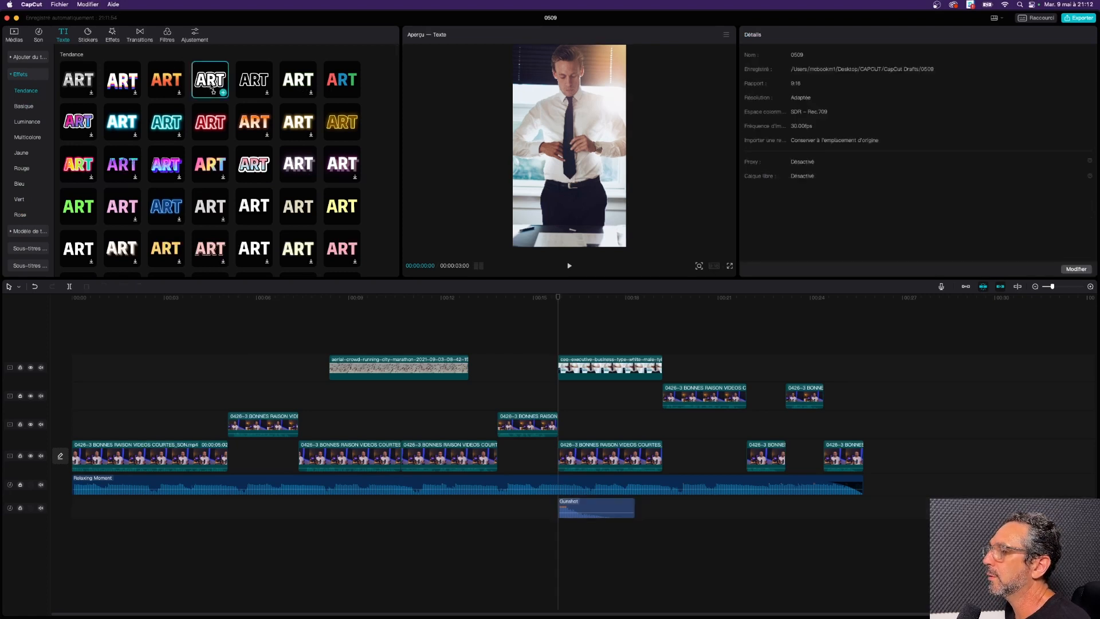
{"action": "left_click", "coordinate": [223, 92]}
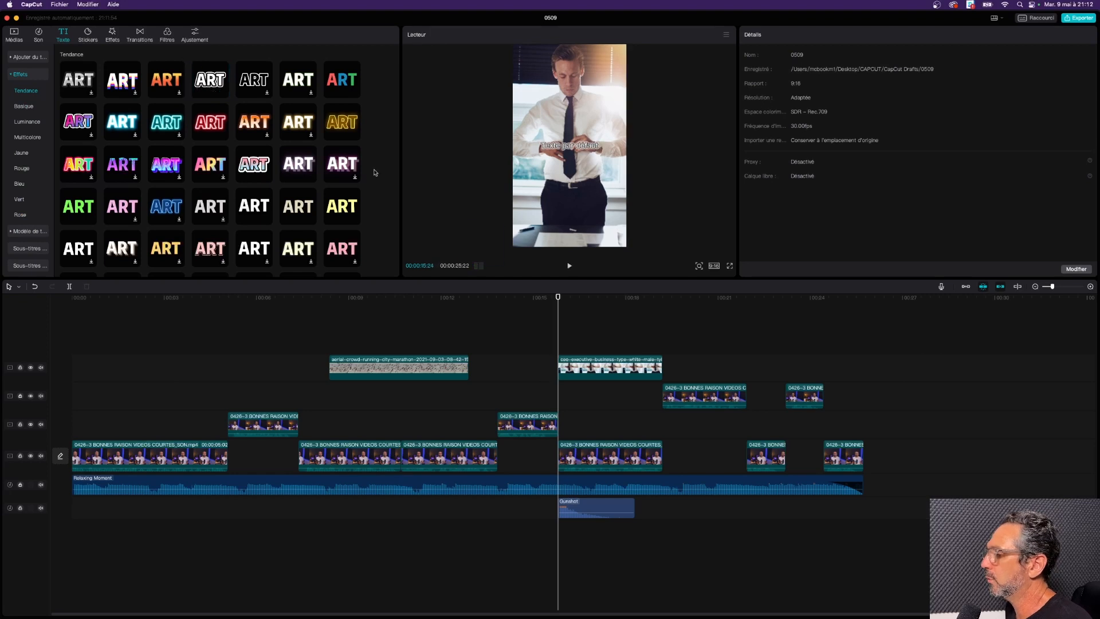
Enlarge the new text over the executive photo and slightly increase its font size
{"action": "left_click", "coordinate": [578, 298]}
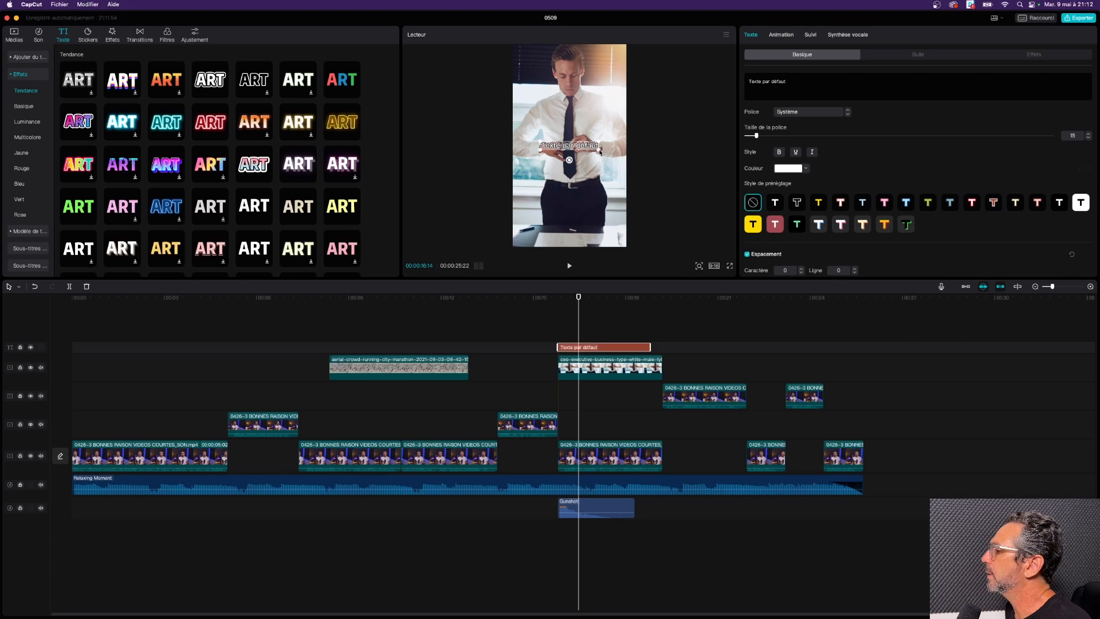
{"action": "left_click_drag", "start_coordinate": [600, 152], "coordinate": [602, 154]}
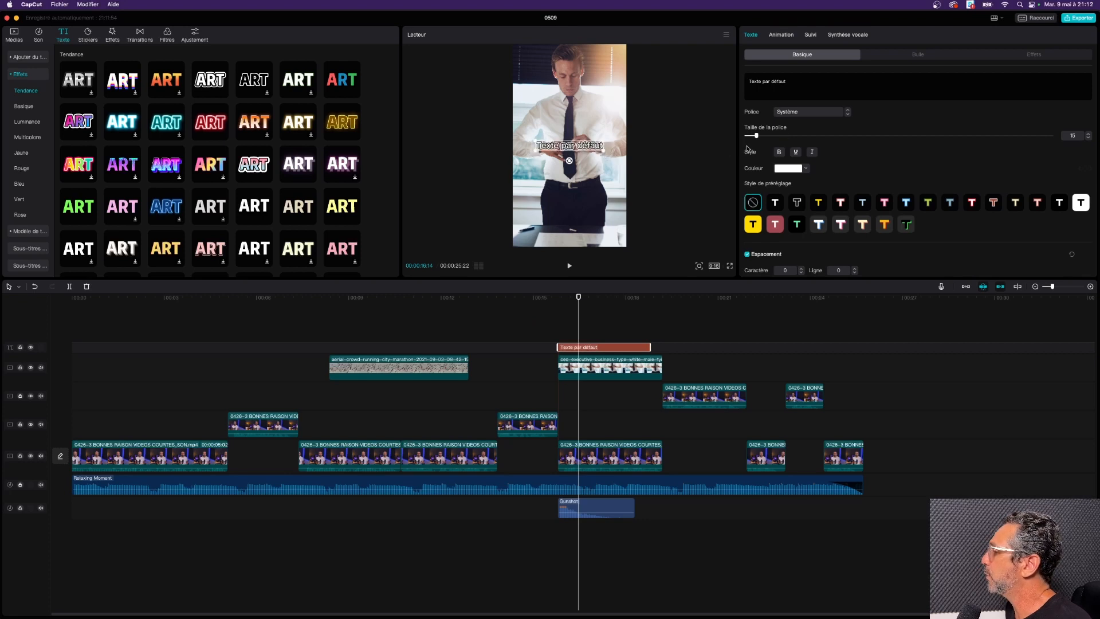
{"action": "mouse_move", "coordinate": [756, 136]}
{"action": "left_mouse_down"}
{"action": "mouse_move", "coordinate": [780, 136]}
{"action": "mouse_move", "coordinate": [760, 137]}
{"action": "left_mouse_up"}
Replace the default text with "POIN N°1" on the first line and "choisir capcut" on the second
{"action": "left_click", "coordinate": [791, 85]}
{"action": "double_click", "coordinate": [794, 82]}
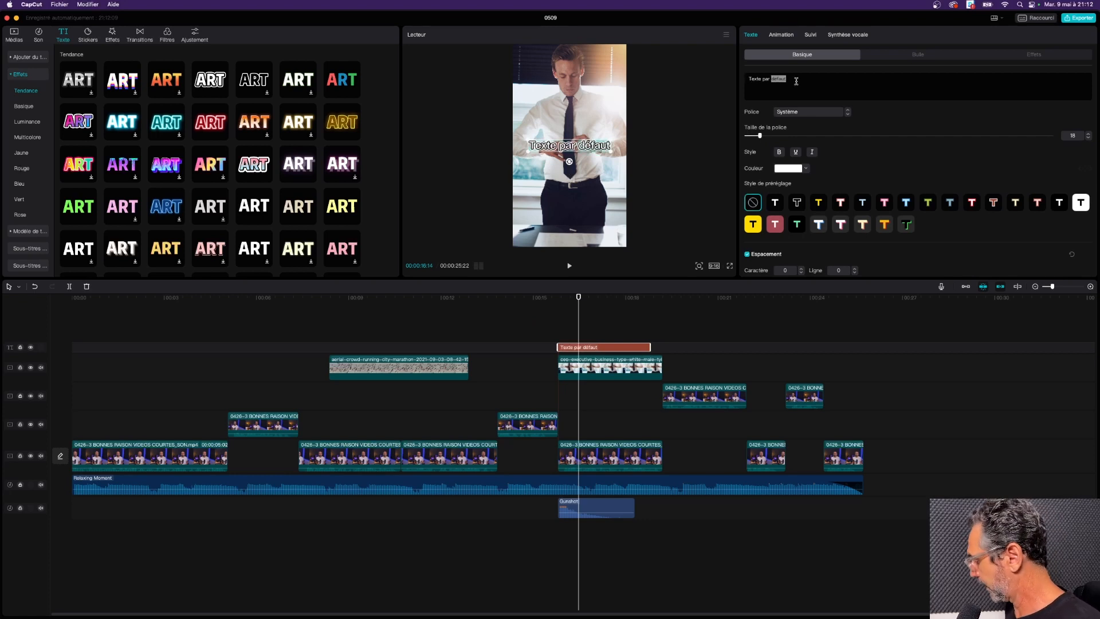
{"action": "key", "text": "BackSpace"}
{"action": "key", "text": "BackSpace"}
{"action": "key", "text": "BackSpace"}
{"action": "key", "text": "BackSpace"}
{"action": "key", "text": "BackSpace"}
{"action": "key", "text": "BackSpace"}
{"action": "key", "text": "BackSpace"}
{"action": "key", "text": "BackSpace"}
{"action": "key", "text": "BackSpace"}
{"action": "key", "text": "BackSpace"}
{"action": "key", "text": "BackSpace"}
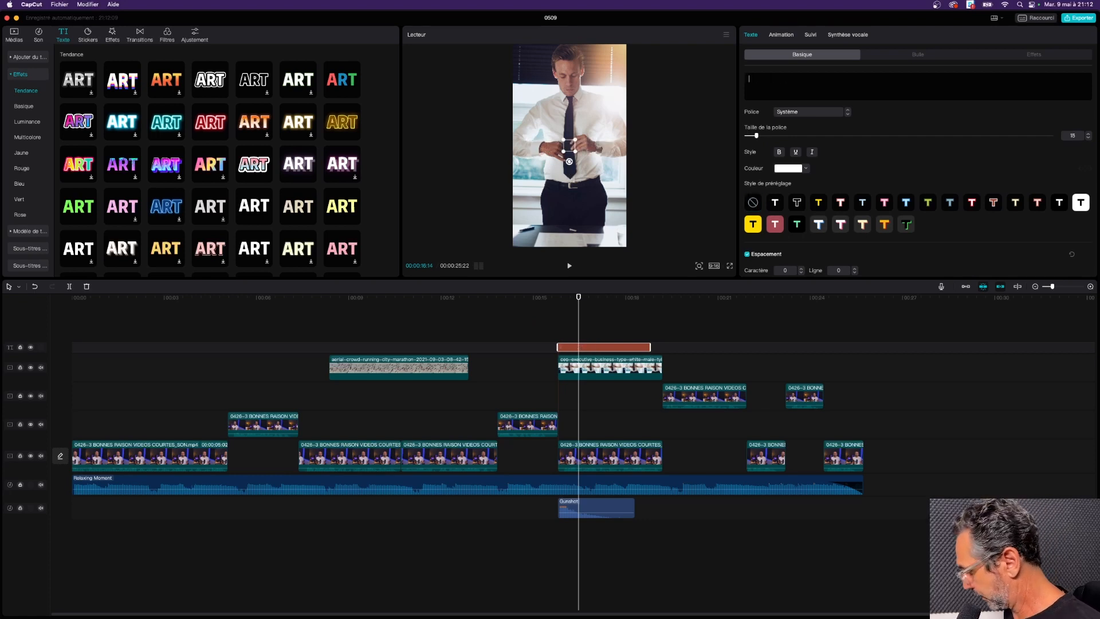
{"action": "type", "text": "POIN N"}
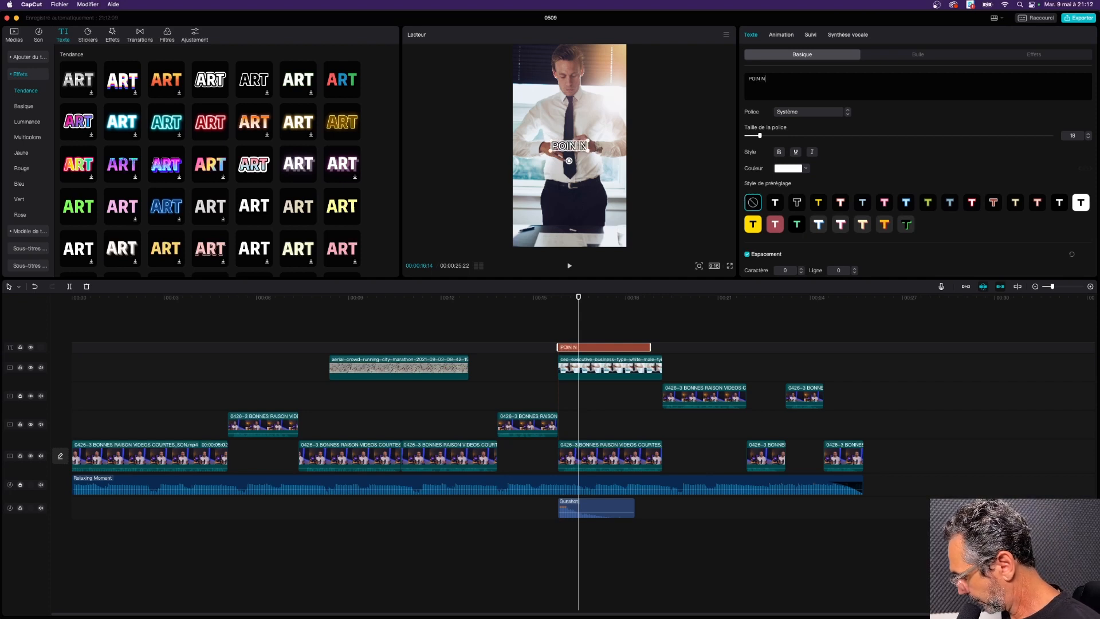
{"action": "type", "text": "°"}
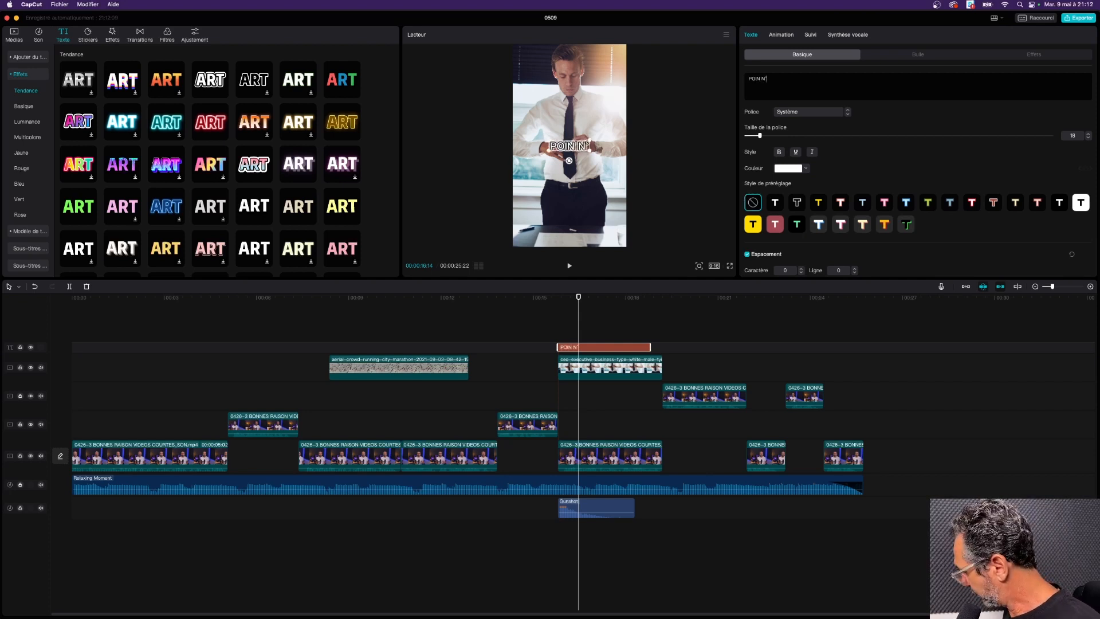
{"action": "type", "text": "1"}
{"action": "key", "text": "Return"}
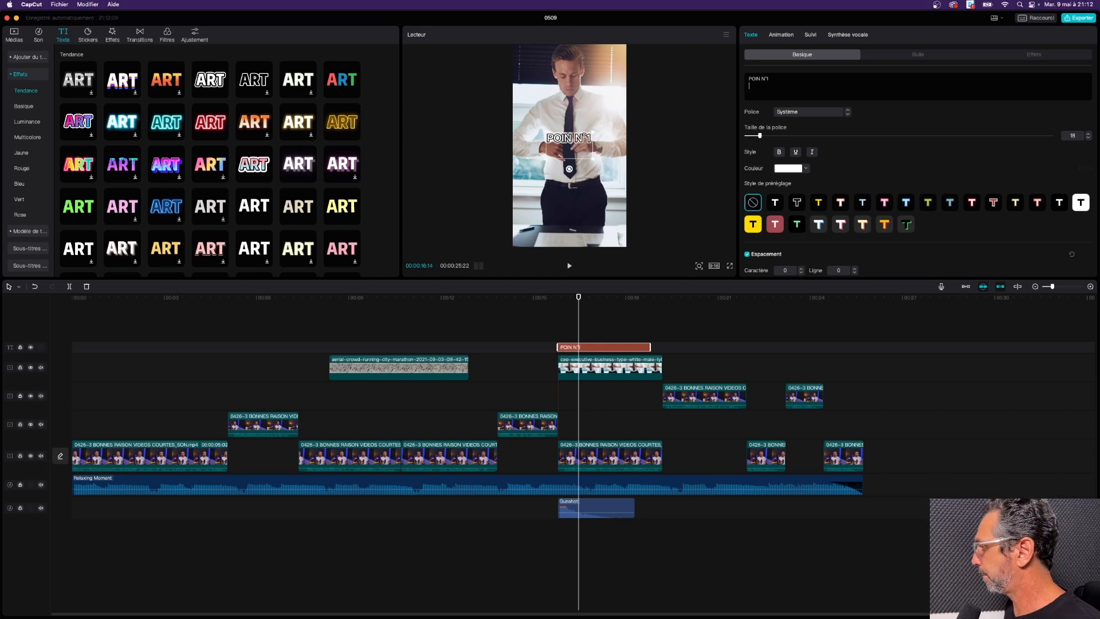
{"action": "type", "text": "choi"}
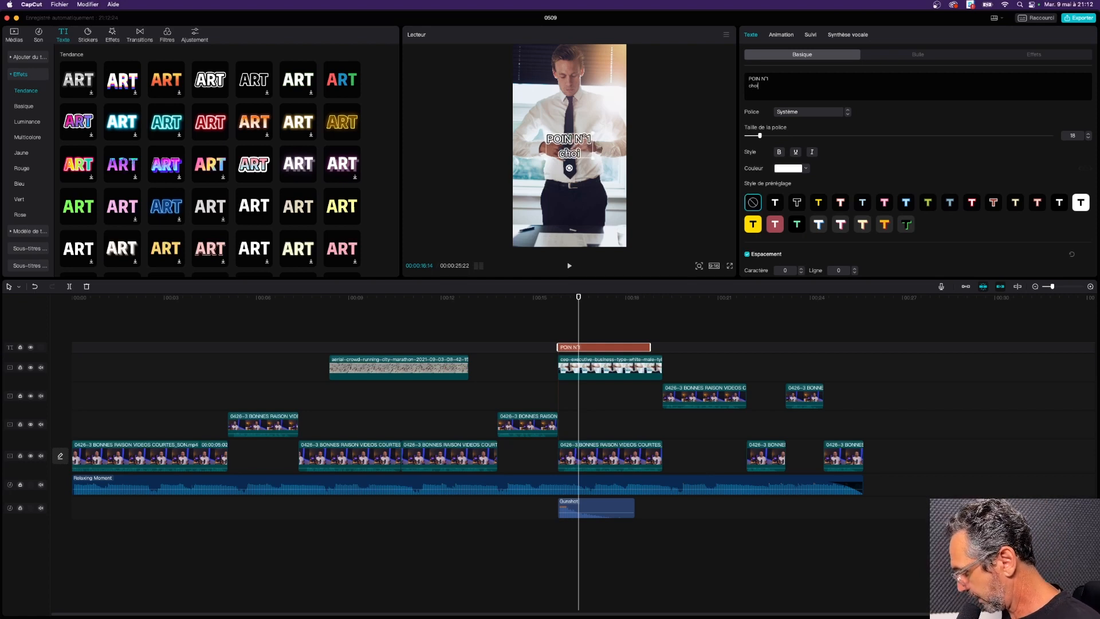
{"action": "type", "text": "sir capcut"}
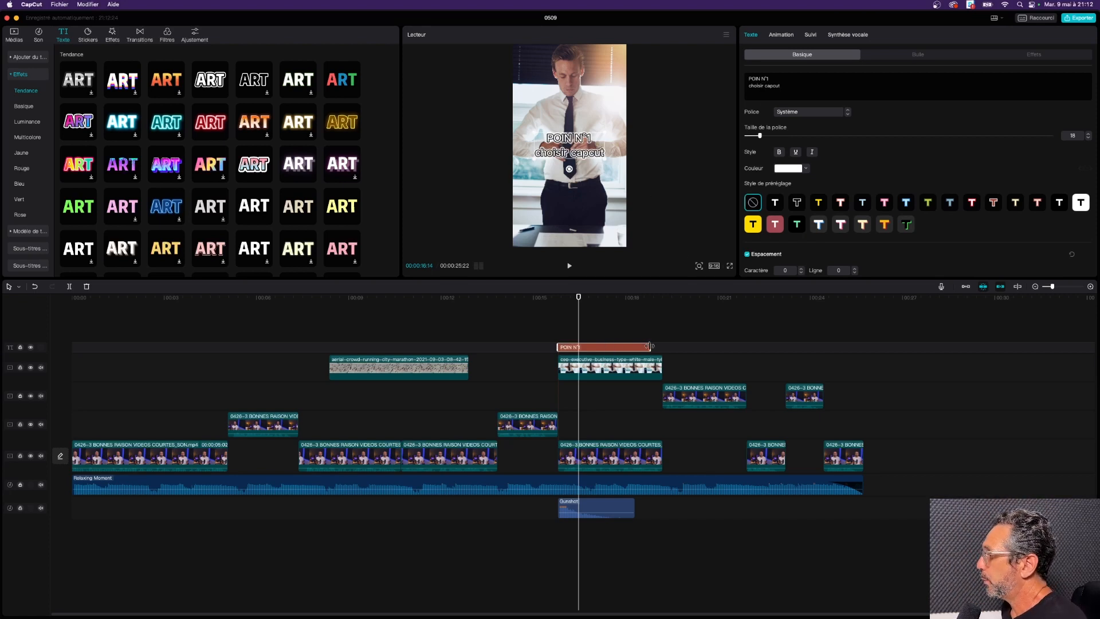
Extend the title clip to end with the executive photo and check it near its start
{"action": "left_click_drag", "start_coordinate": [649, 346], "coordinate": [663, 346]}
{"action": "left_click", "coordinate": [577, 297]}
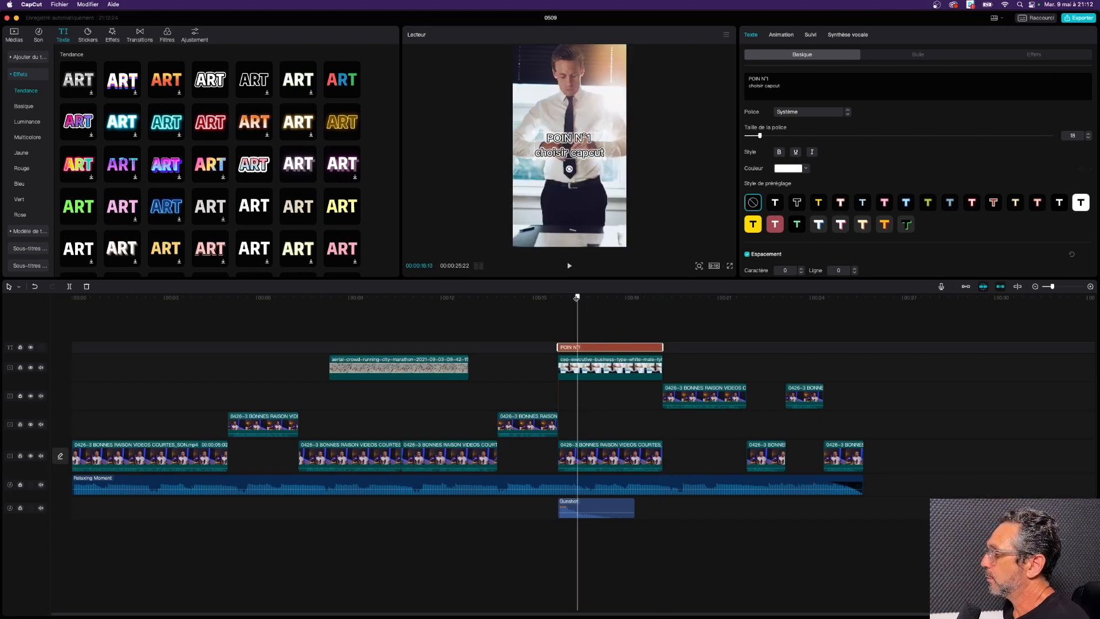
{"action": "left_click_drag", "start_coordinate": [577, 297], "coordinate": [559, 298]}
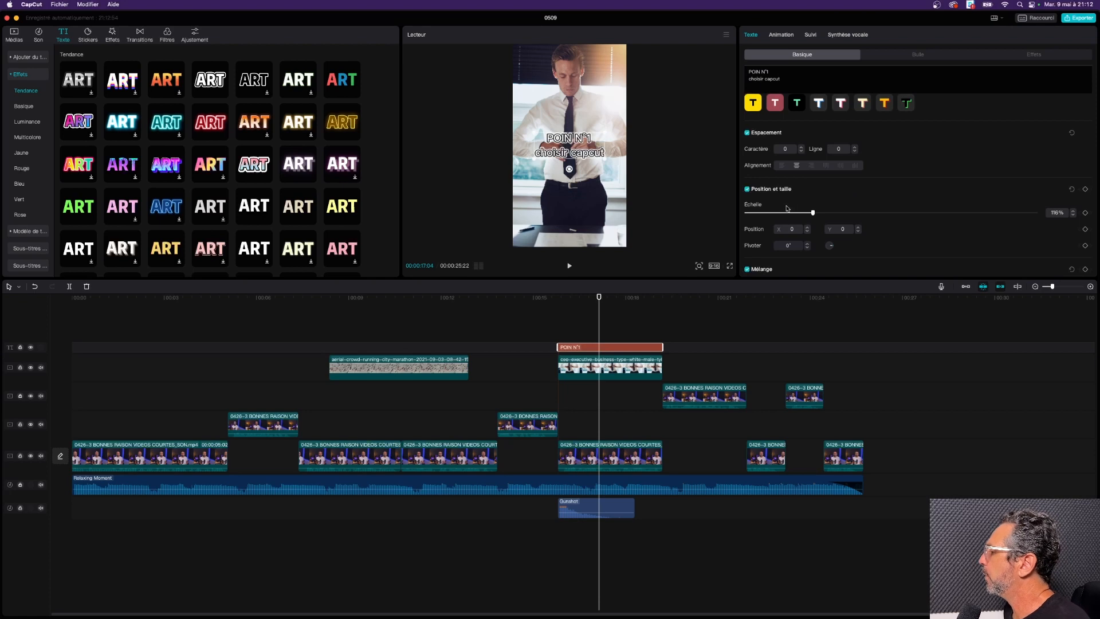
Add a scale keyframe at 116% to the title, shortly after its start at 00:00:16:06
{"action": "scroll", "coordinate": [788, 206], "scroll_direction": "down", "scroll_amount": 2}
{"action": "scroll", "coordinate": [789, 203], "scroll_direction": "up", "scroll_amount": 2}
{"action": "scroll", "coordinate": [793, 199], "scroll_direction": "down", "scroll_amount": 1}
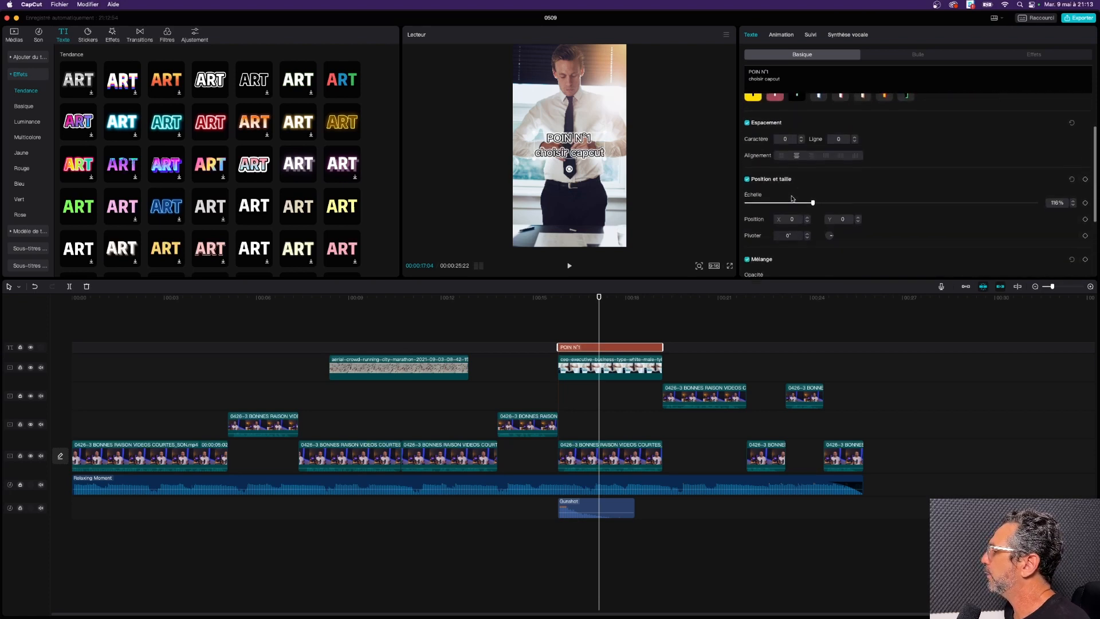
{"action": "scroll", "coordinate": [792, 199], "scroll_direction": "down", "scroll_amount": 1}
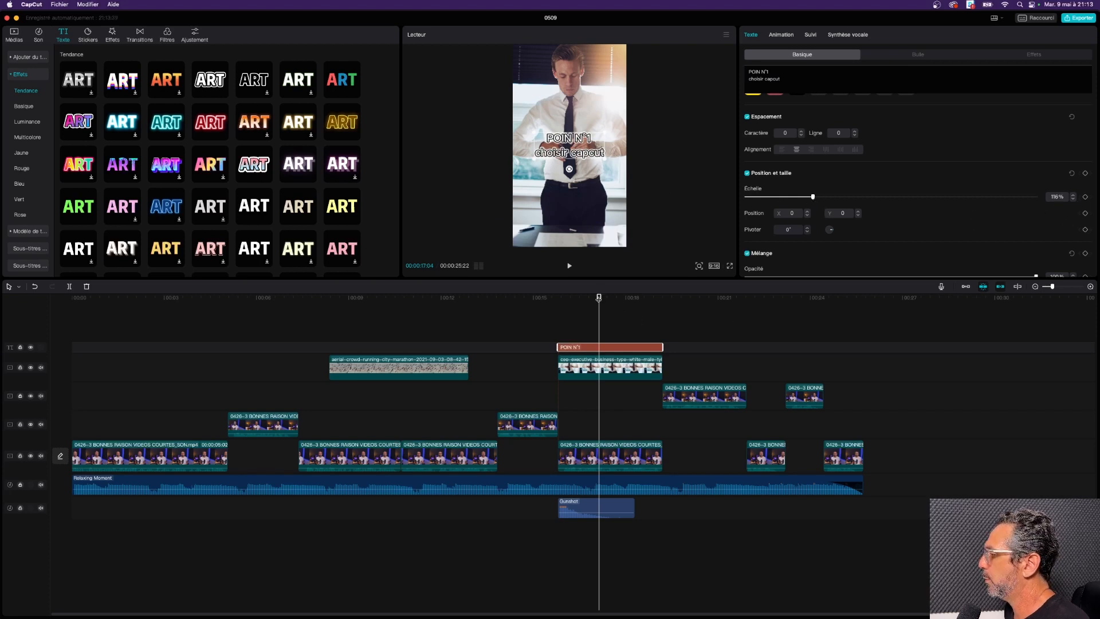
{"action": "left_click_drag", "start_coordinate": [598, 298], "coordinate": [571, 298]}
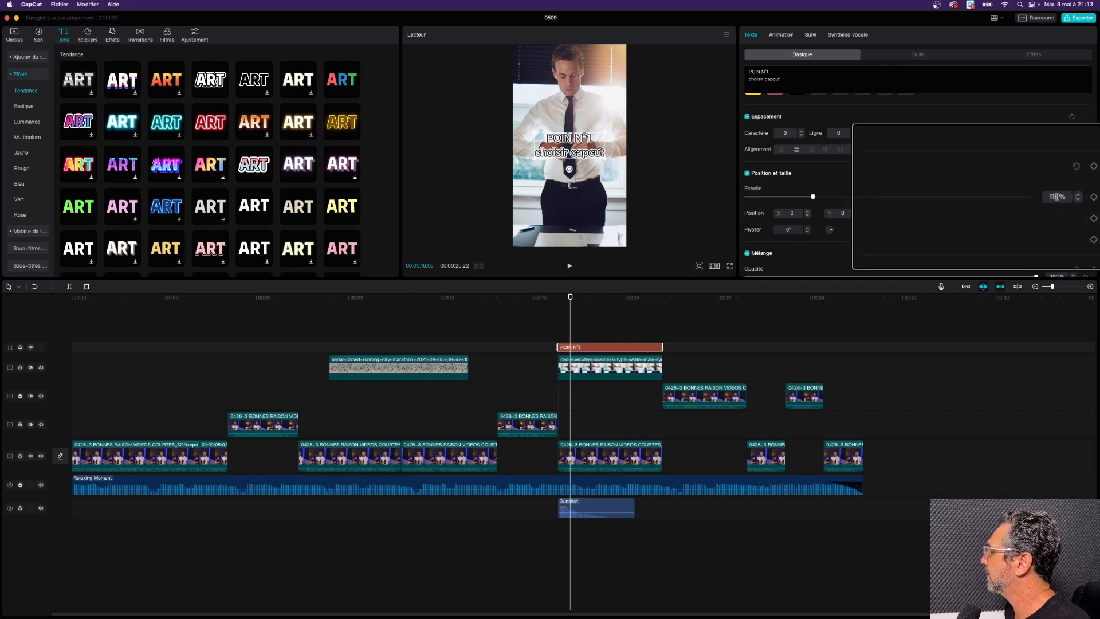
{"action": "left_click", "coordinate": [1085, 198]}
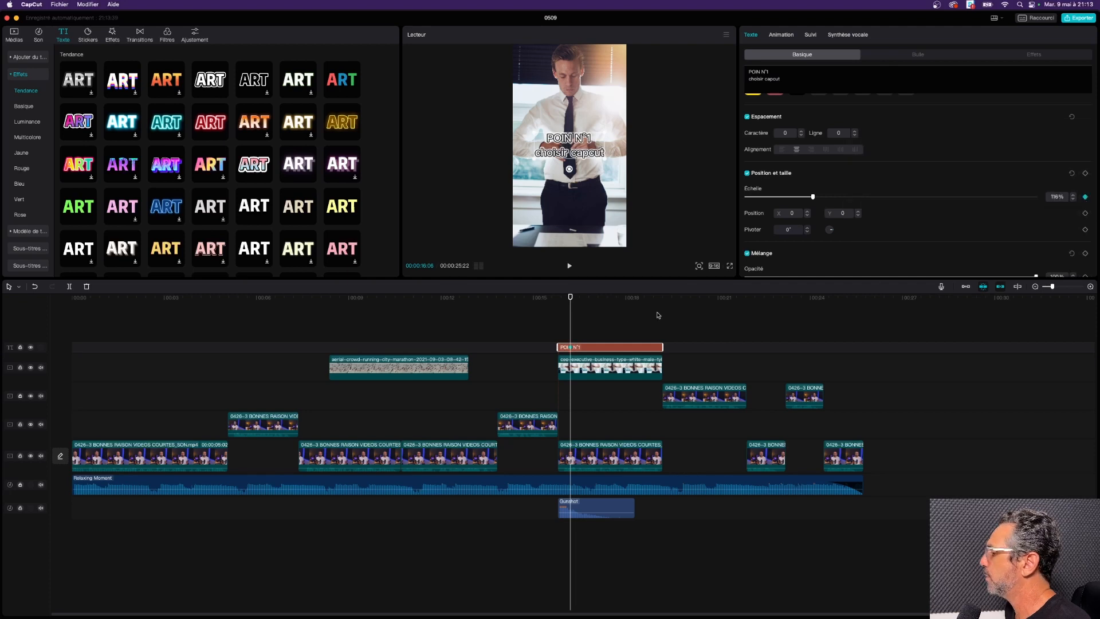
Set the title's scale to 1% at its first frame so it grows in from nothing
{"action": "left_click_drag", "start_coordinate": [570, 297], "coordinate": [558, 304]}
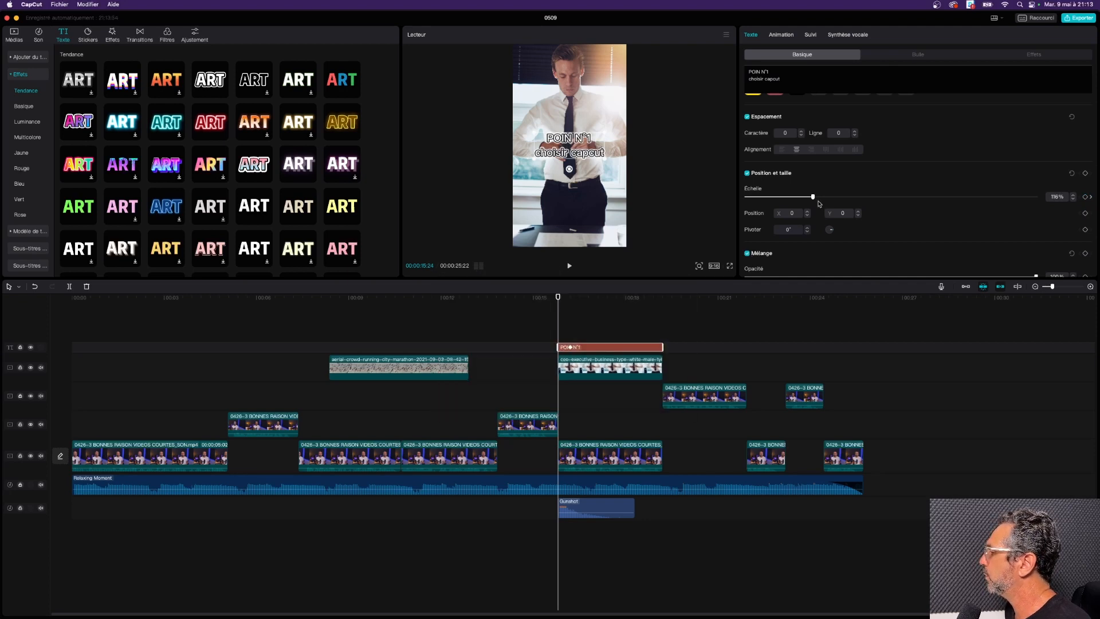
{"action": "left_click_drag", "start_coordinate": [813, 197], "coordinate": [744, 196]}
{"action": "scroll", "coordinate": [756, 197], "scroll_direction": "down", "scroll_amount": 1}
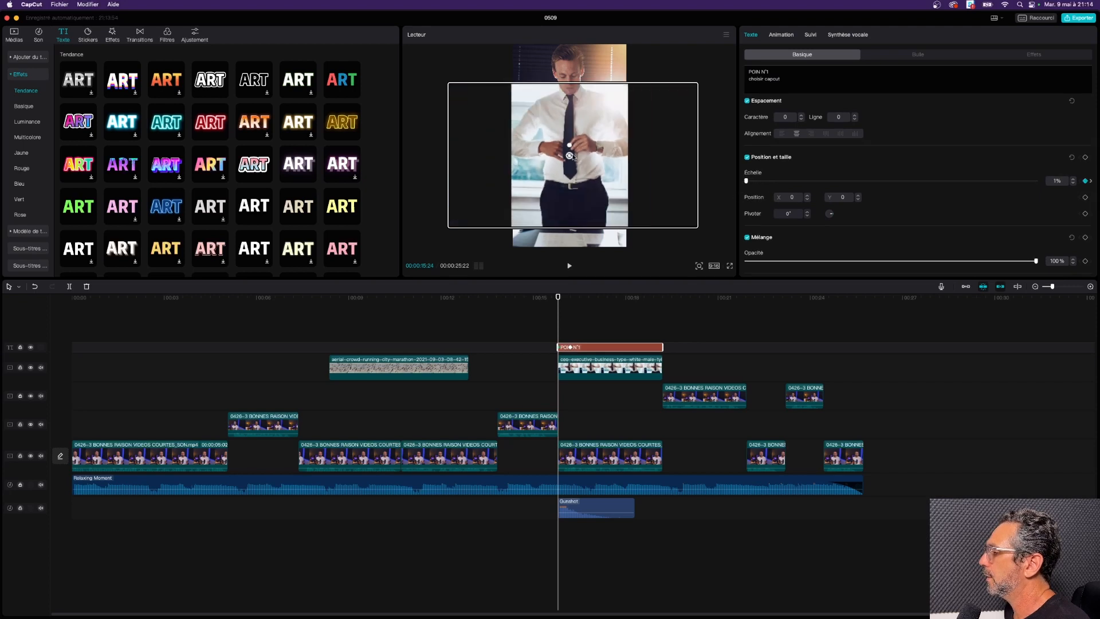
Enlarge the preview area above the timeline and move the playhead to the talking-head clip after the executive photo
{"action": "left_click_drag", "start_coordinate": [621, 285], "coordinate": [570, 408]}
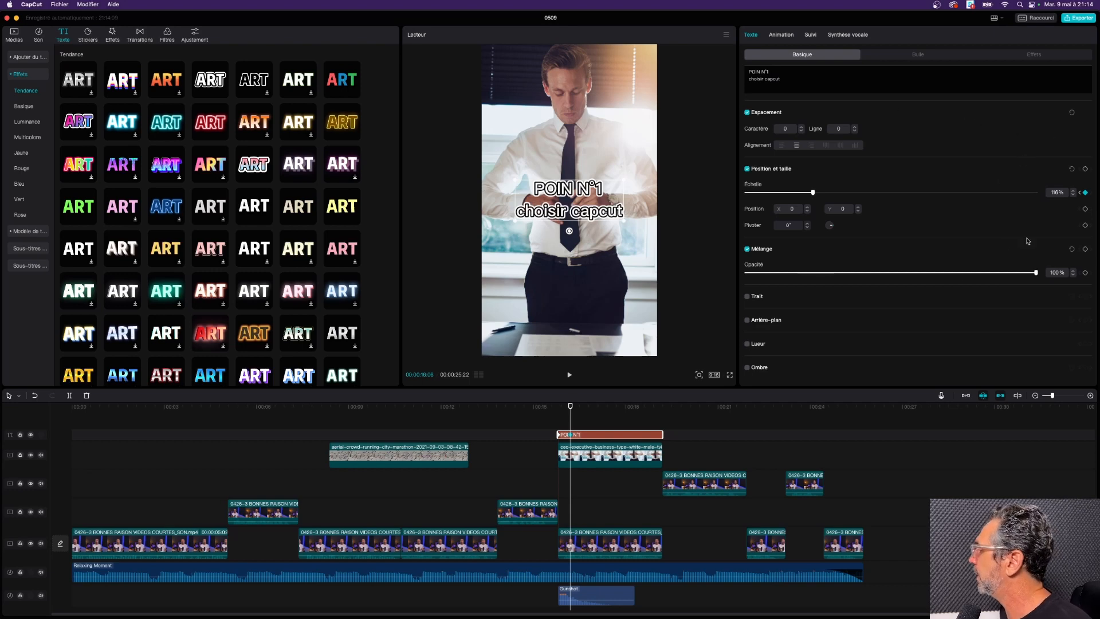
{"action": "left_click", "coordinate": [721, 451]}
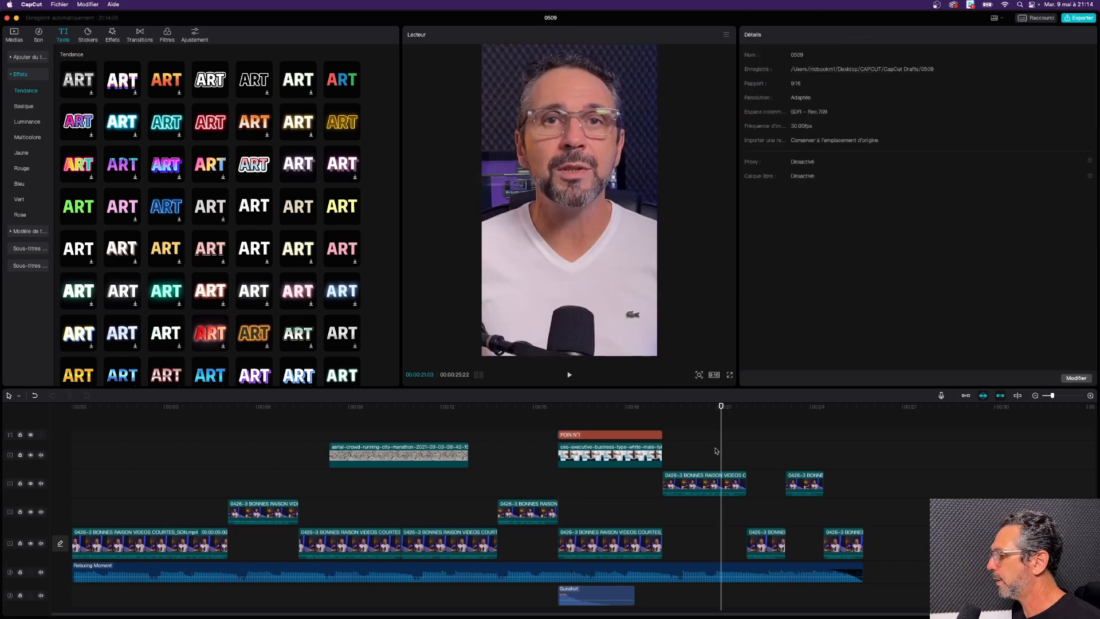
Move the playhead back to the second talking-head clip at 00:00:06:14 and enlarge the timeline area
{"action": "left_click_drag", "start_coordinate": [548, 407], "coordinate": [359, 406]}
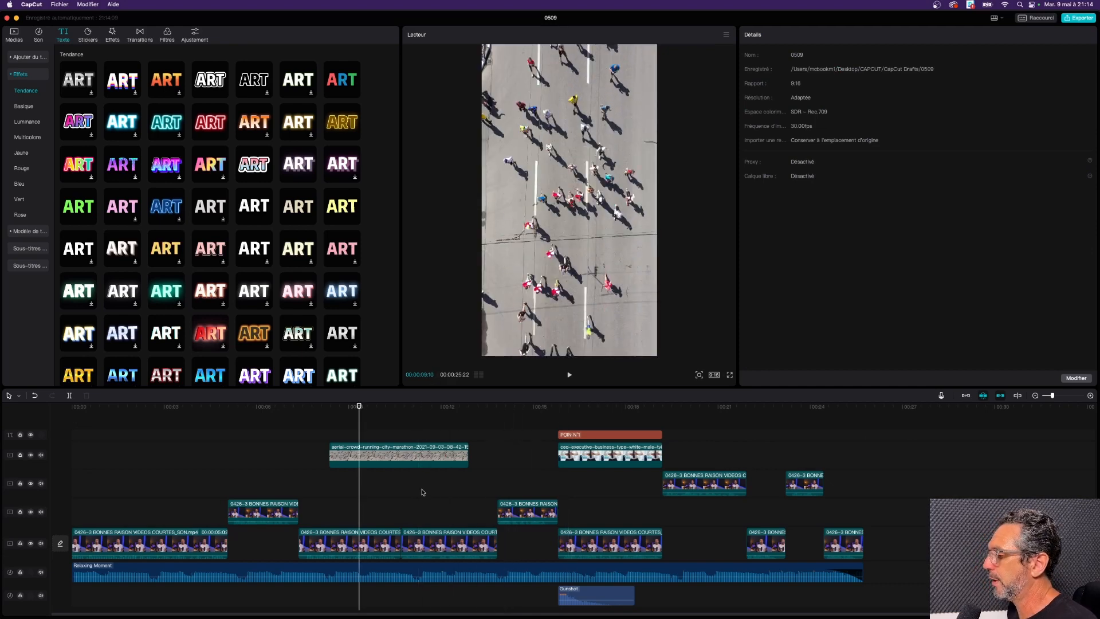
{"action": "left_click", "coordinate": [272, 408]}
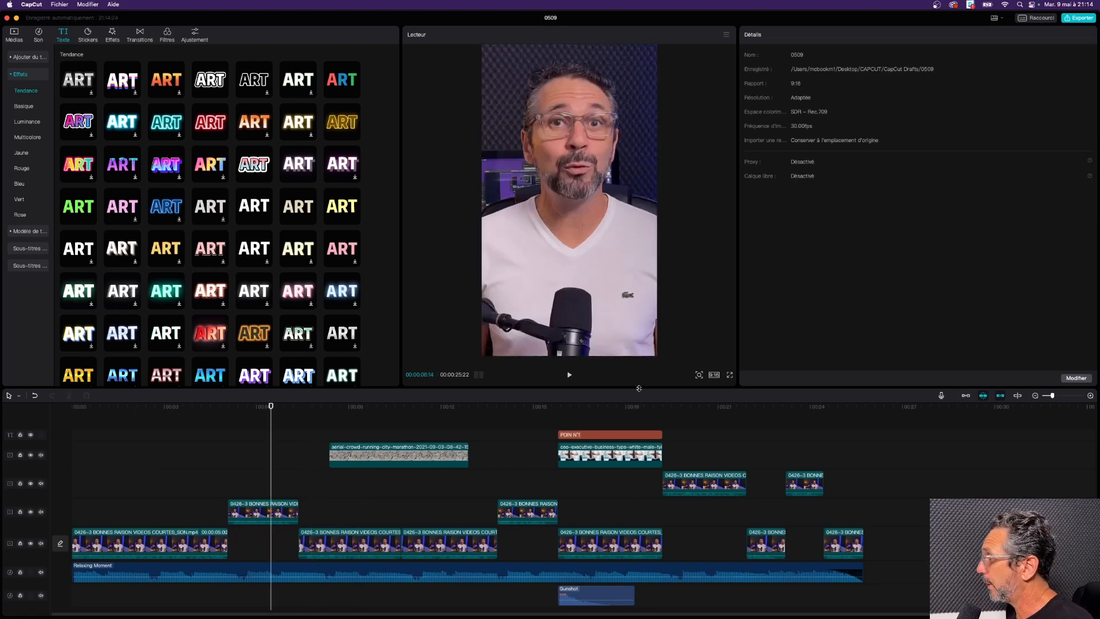
{"action": "left_click_drag", "start_coordinate": [639, 388], "coordinate": [639, 351]}
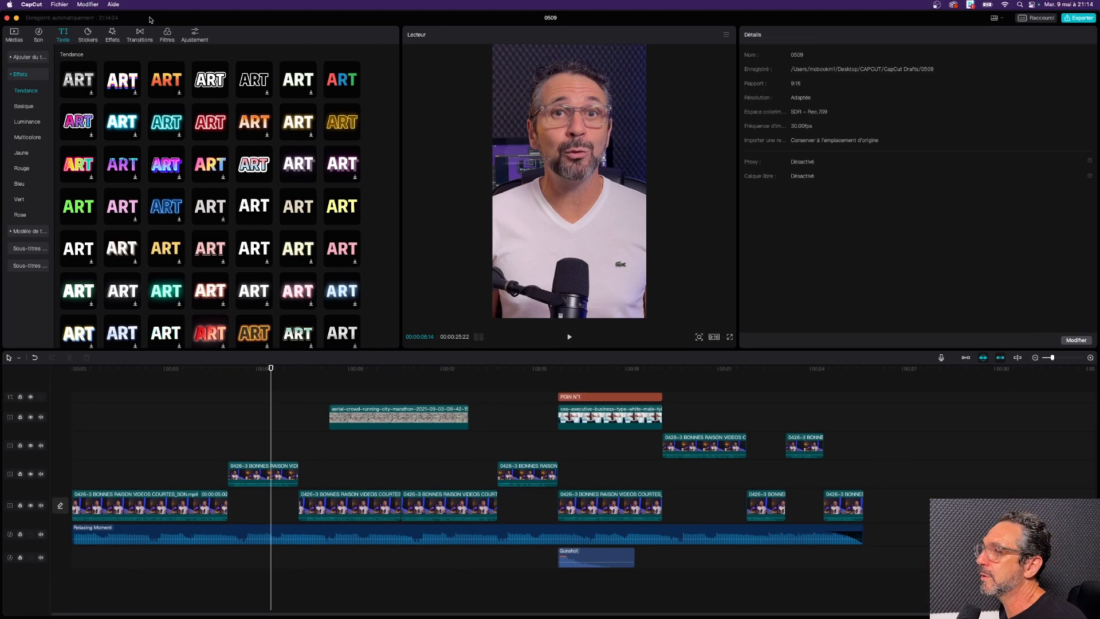
Preview the red circle sticker with a white cross from the Emphase category, with the playhead near the second clip's start
{"action": "left_click", "coordinate": [20, 74]}
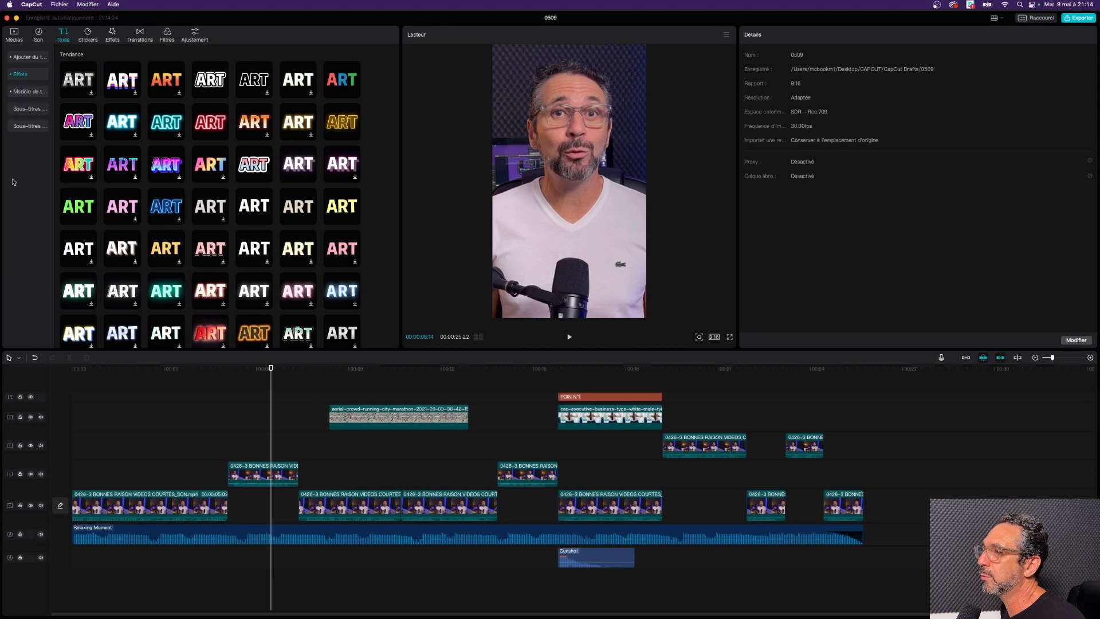
{"action": "left_click", "coordinate": [87, 35]}
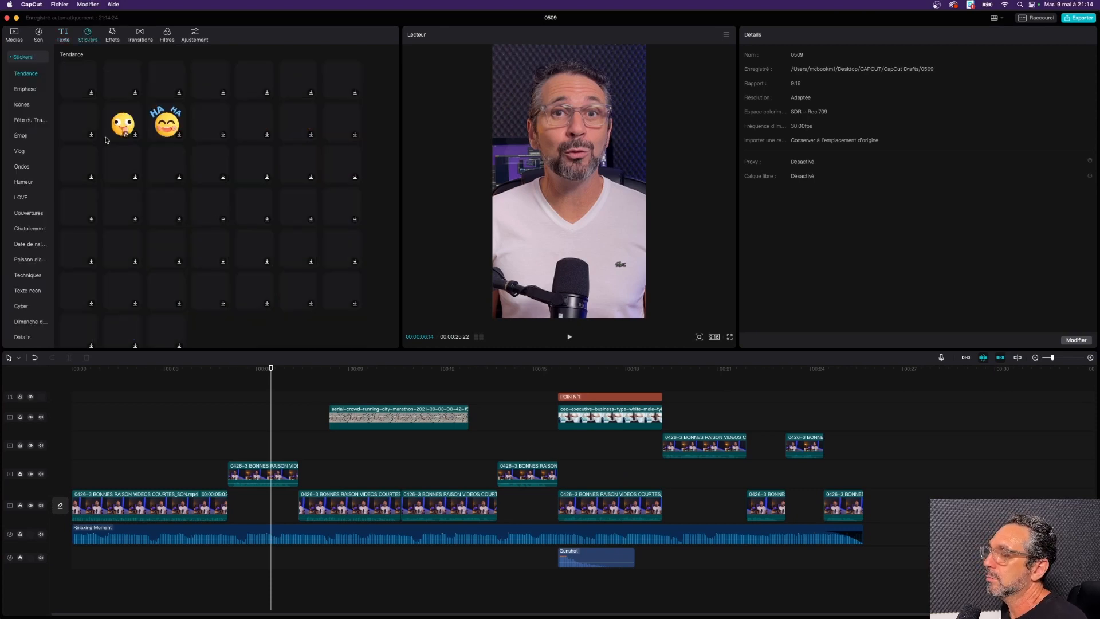
{"action": "left_click", "coordinate": [30, 90]}
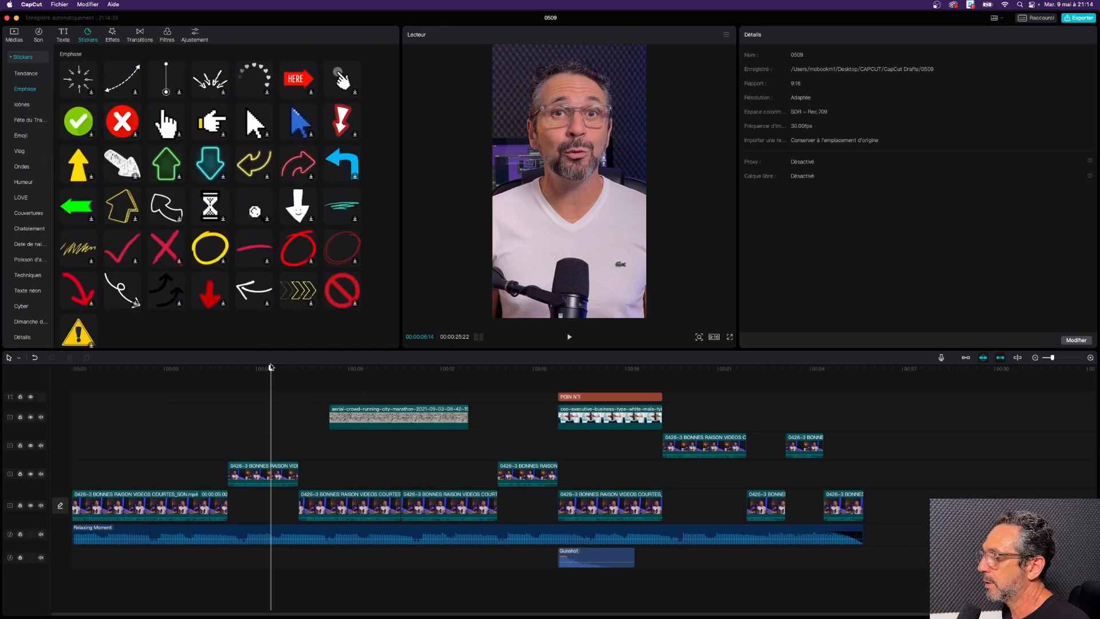
{"action": "left_click_drag", "start_coordinate": [271, 367], "coordinate": [237, 369]}
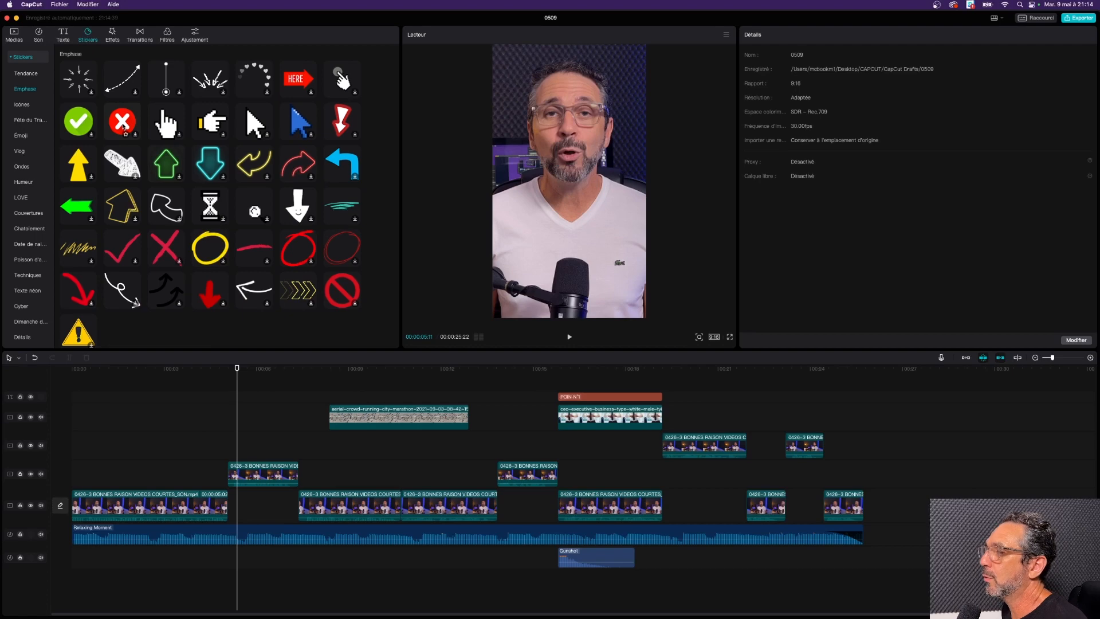
{"action": "left_click", "coordinate": [123, 127]}
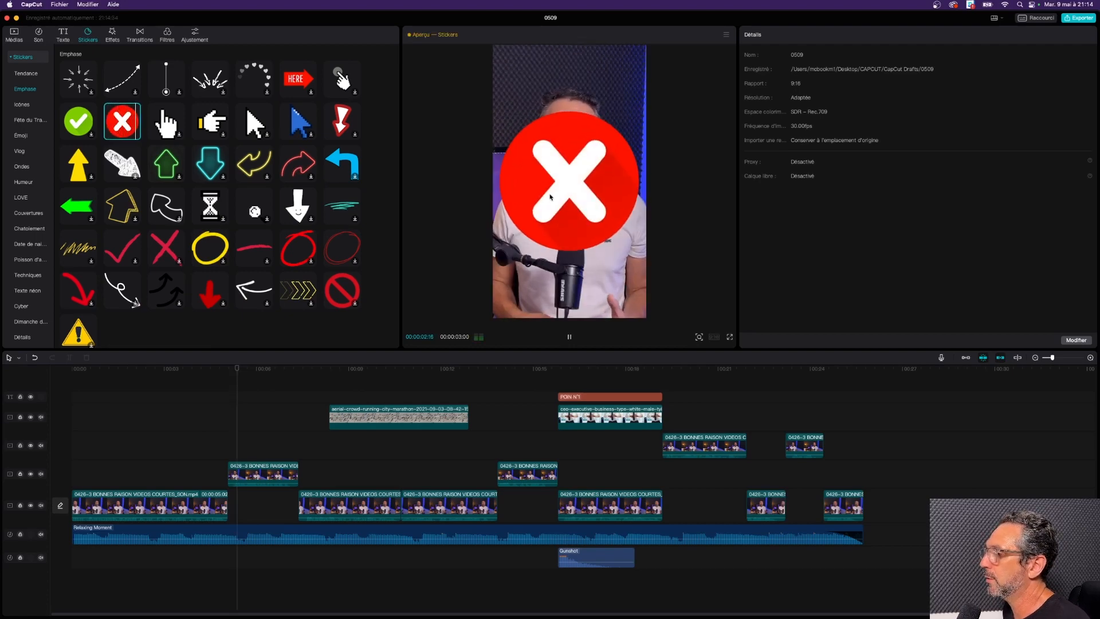
{"action": "key", "text": "space"}
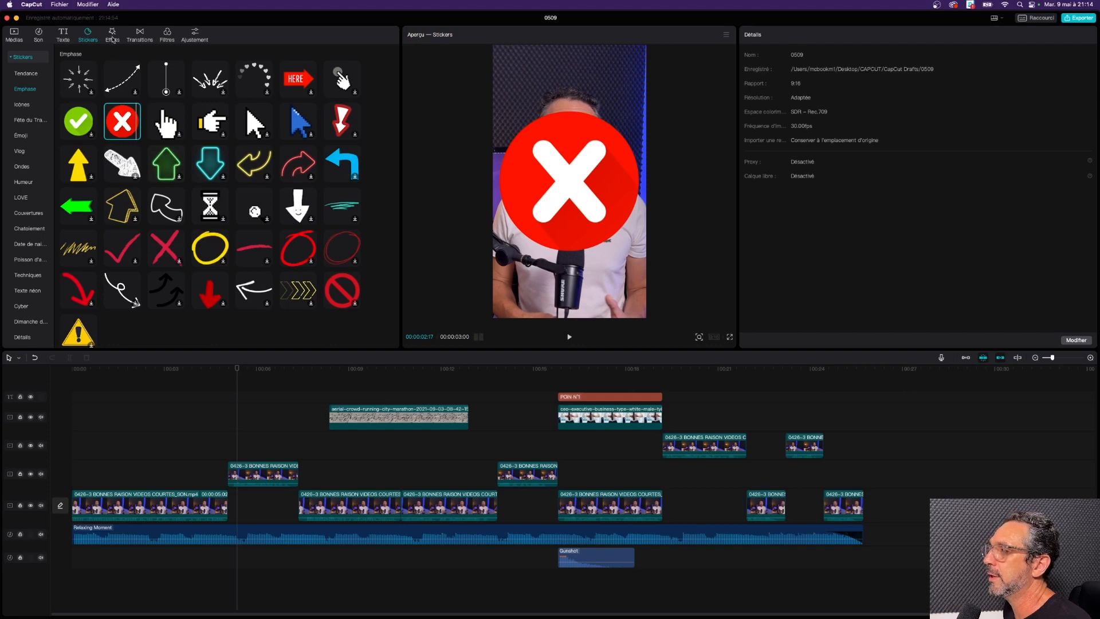
Preview several trending video effects on the talking-head clip, including Décalage FPS
{"action": "left_click", "coordinate": [113, 36]}
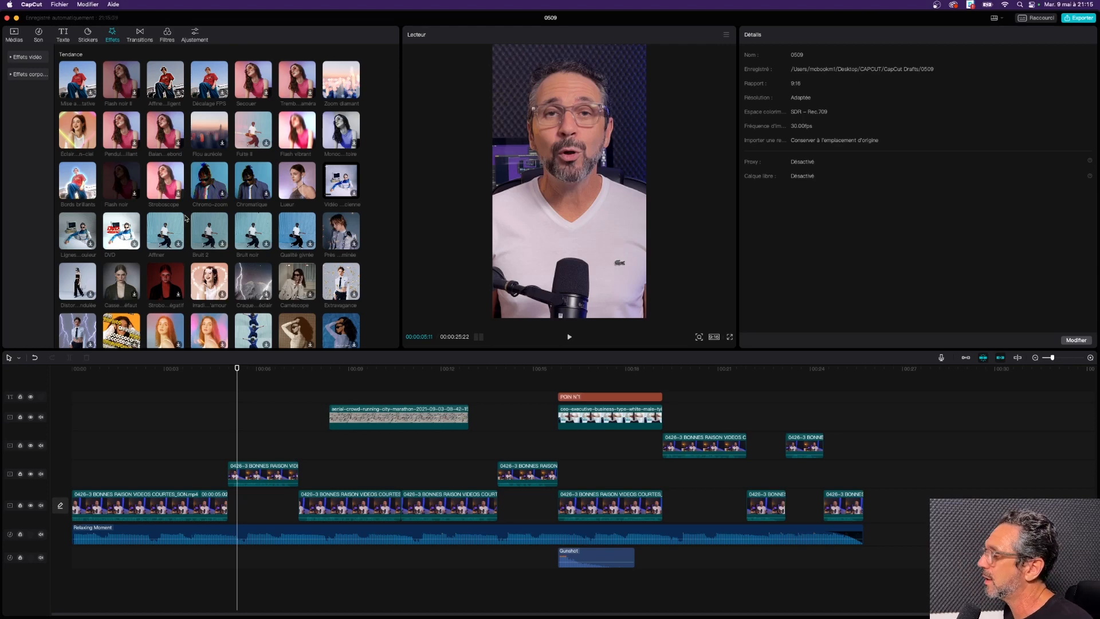
{"action": "left_click", "coordinate": [169, 86]}
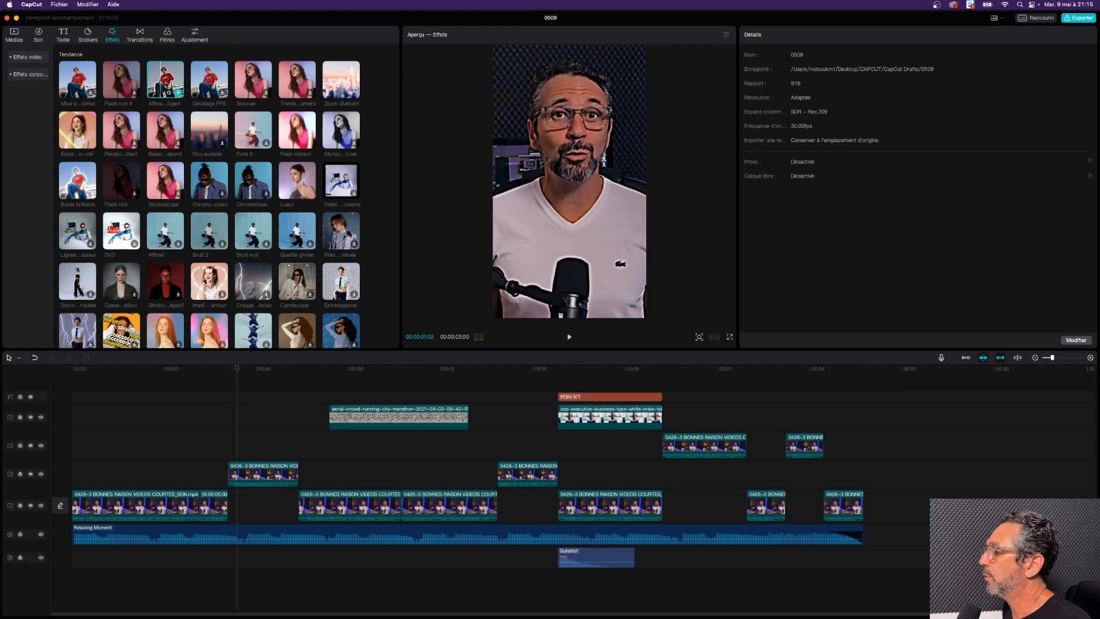
{"action": "left_click", "coordinate": [210, 86]}
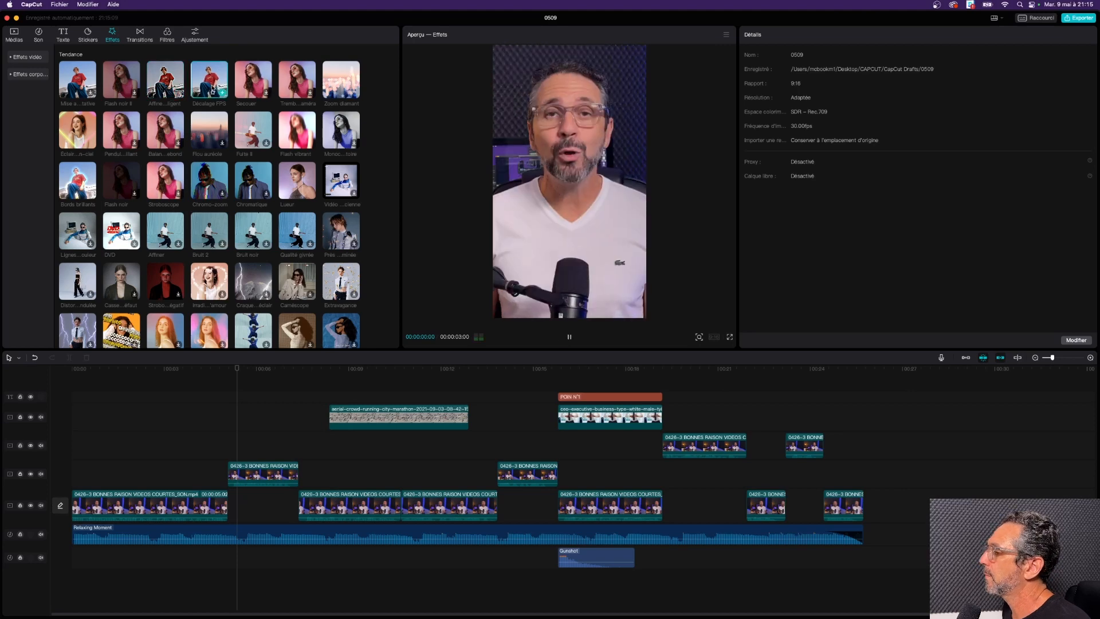
{"action": "scroll", "coordinate": [215, 244], "scroll_direction": "down", "scroll_amount": 1}
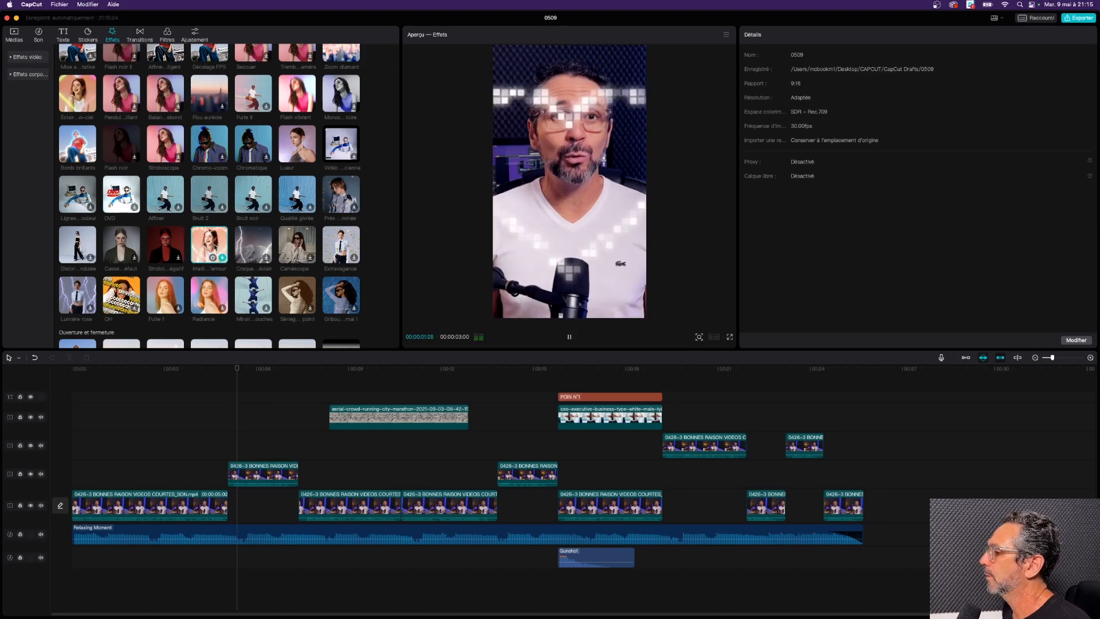
Look through the whole video effects library down to the Papillons category and return to the Tendance effects
{"action": "scroll", "coordinate": [227, 257], "scroll_direction": "down", "scroll_amount": 2}
{"action": "scroll", "coordinate": [228, 257], "scroll_direction": "down", "scroll_amount": 10}
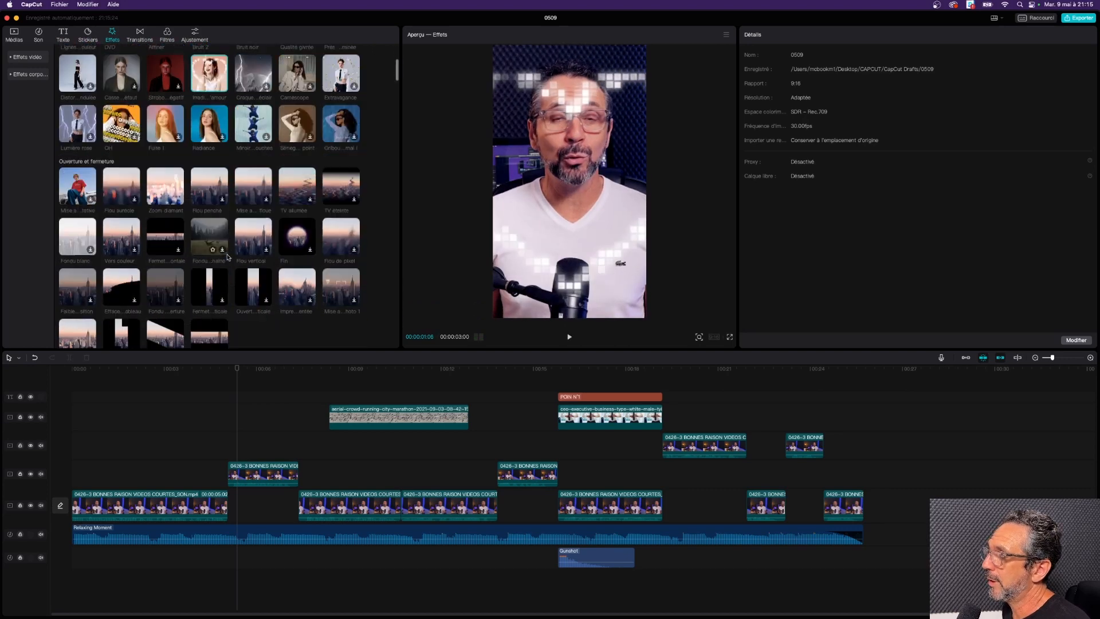
{"action": "scroll", "coordinate": [227, 258], "scroll_direction": "down", "scroll_amount": 15}
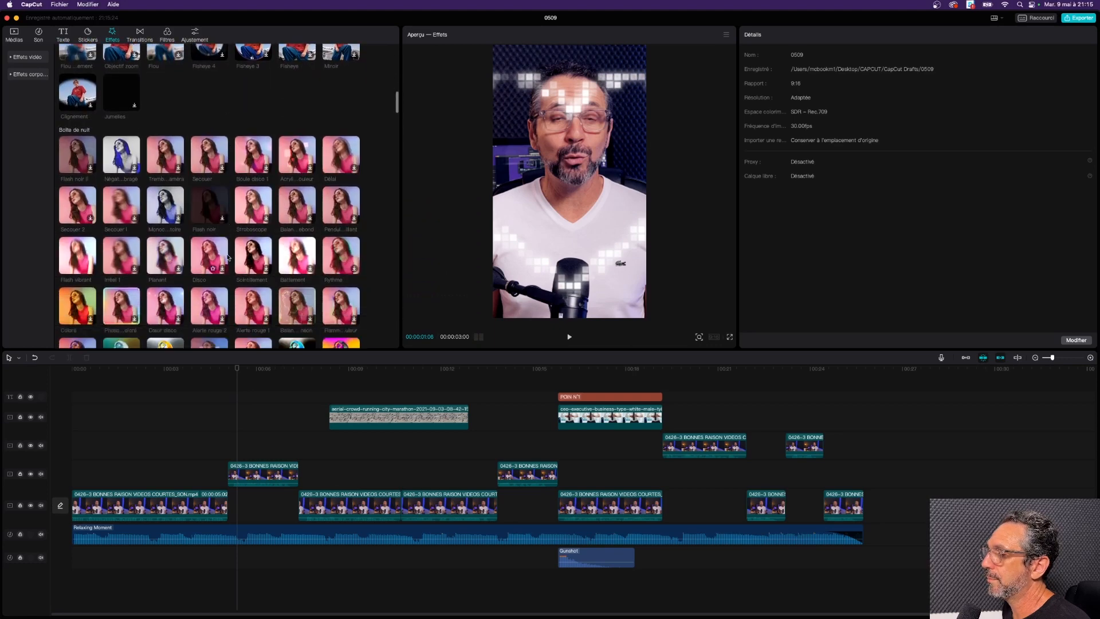
{"action": "scroll", "coordinate": [227, 258], "scroll_direction": "down", "scroll_amount": 15}
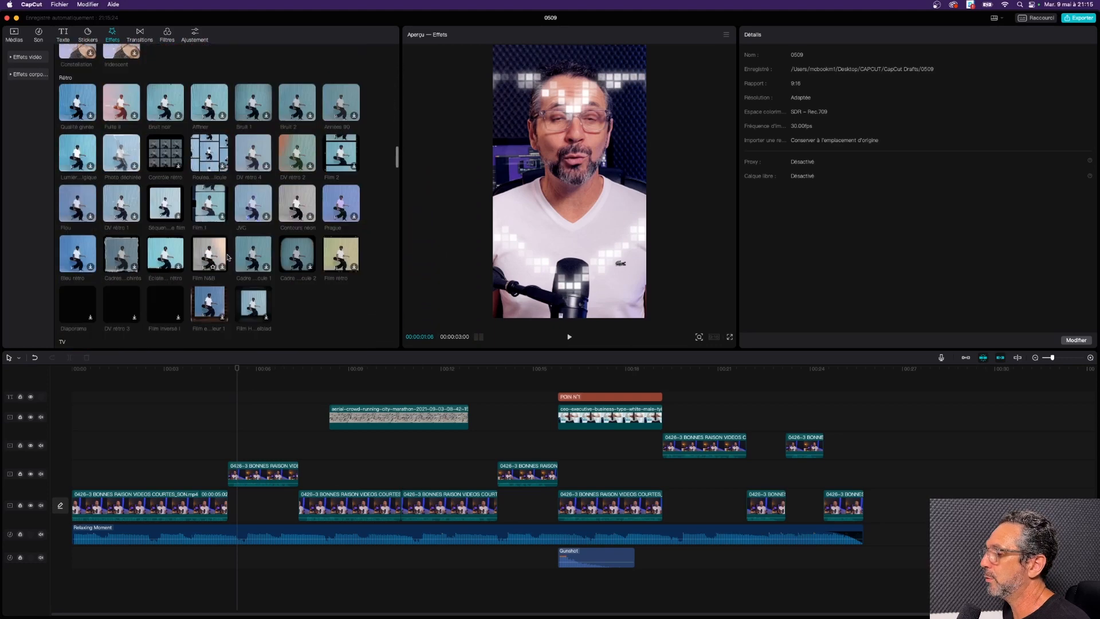
{"action": "scroll", "coordinate": [228, 257], "scroll_direction": "down", "scroll_amount": 1}
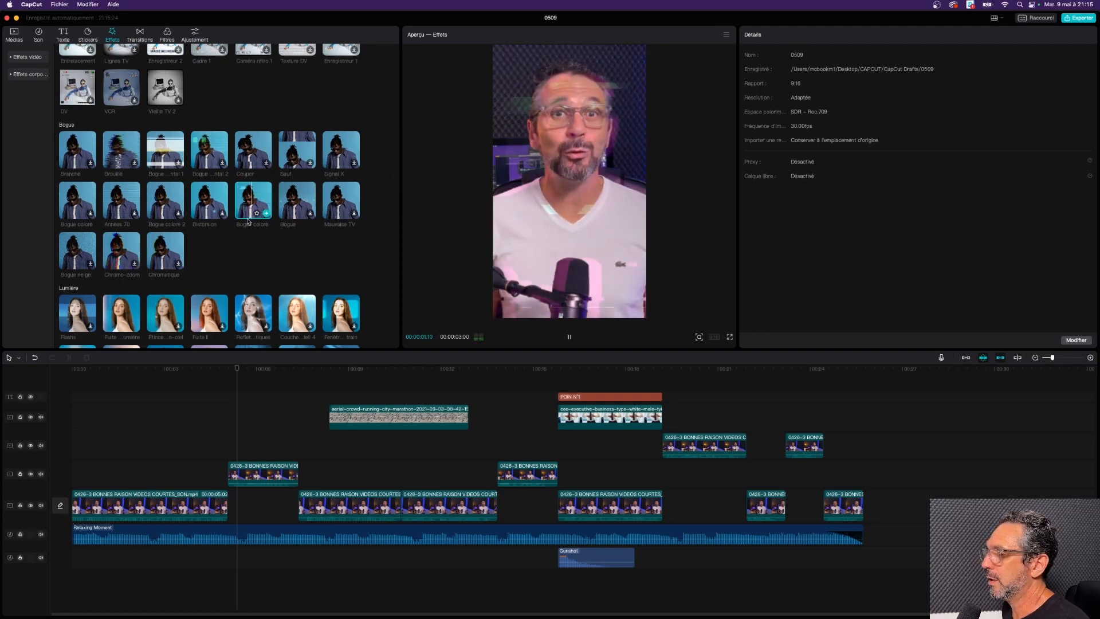
{"action": "scroll", "coordinate": [241, 226], "scroll_direction": "down", "scroll_amount": 5}
{"action": "scroll", "coordinate": [240, 228], "scroll_direction": "down", "scroll_amount": 20}
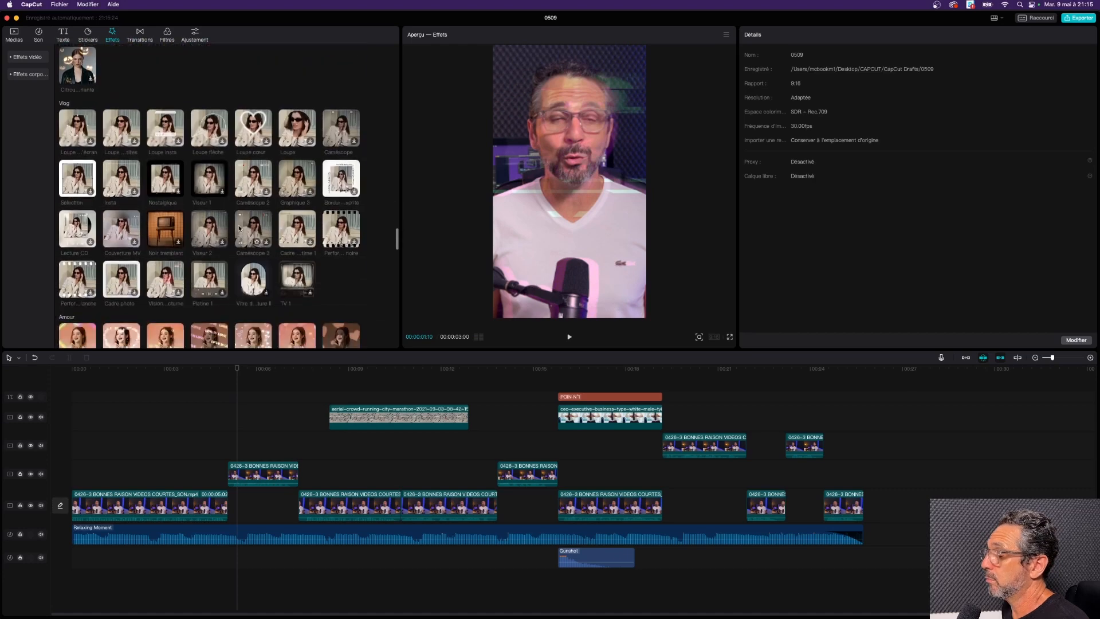
{"action": "scroll", "coordinate": [240, 228], "scroll_direction": "down", "scroll_amount": 20}
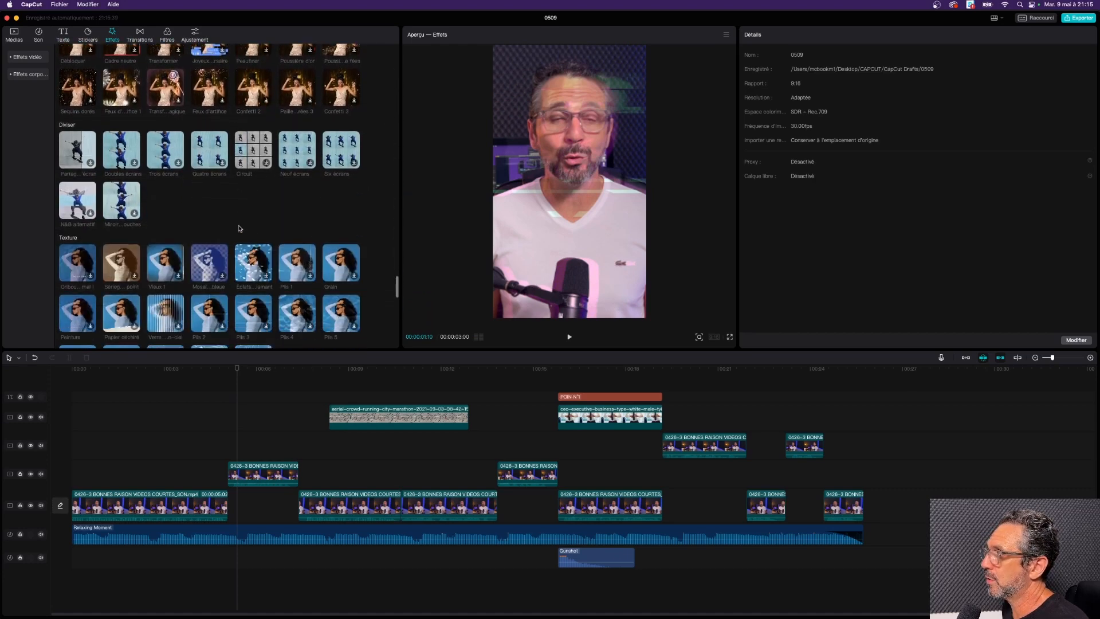
{"action": "scroll", "coordinate": [240, 228], "scroll_direction": "down", "scroll_amount": 20}
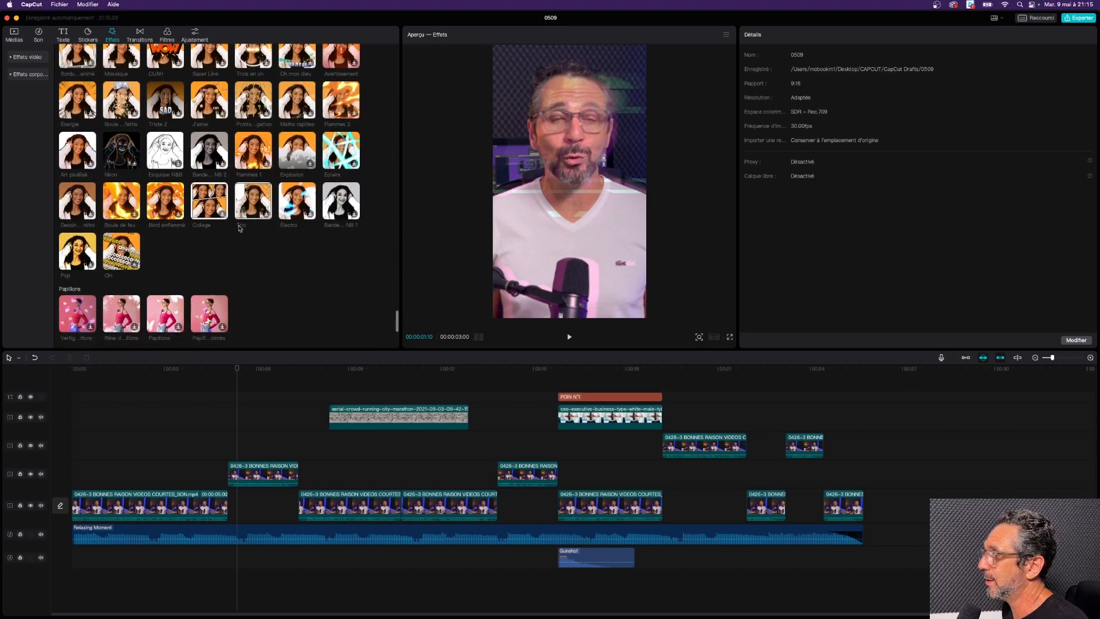
{"action": "scroll", "coordinate": [240, 228], "scroll_direction": "up", "scroll_amount": 20}
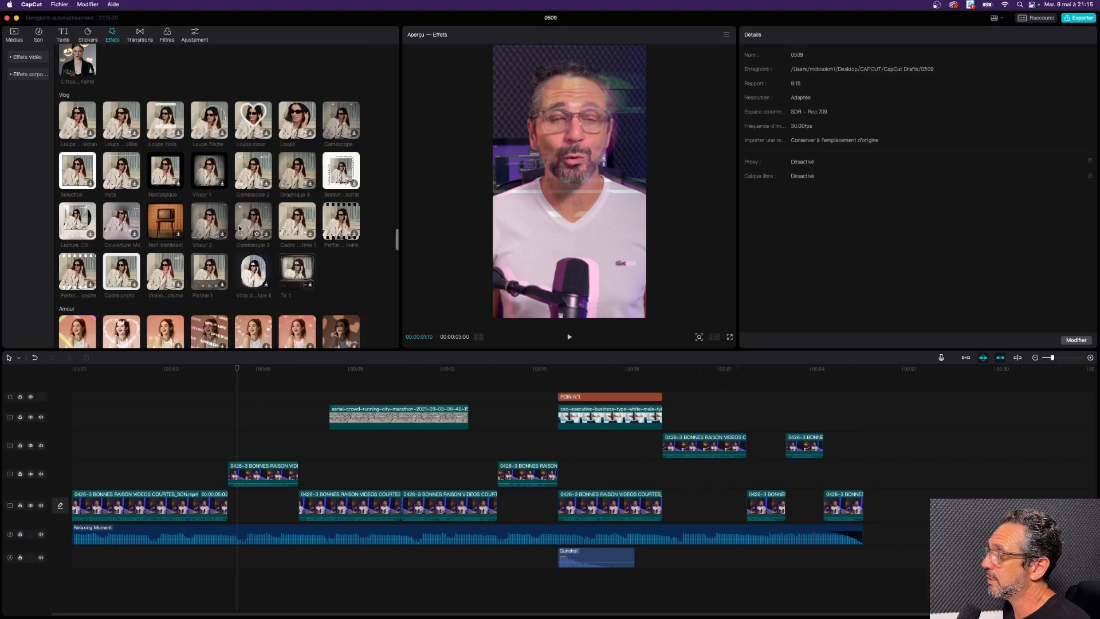
{"action": "scroll", "coordinate": [240, 228], "scroll_direction": "up", "scroll_amount": 15}
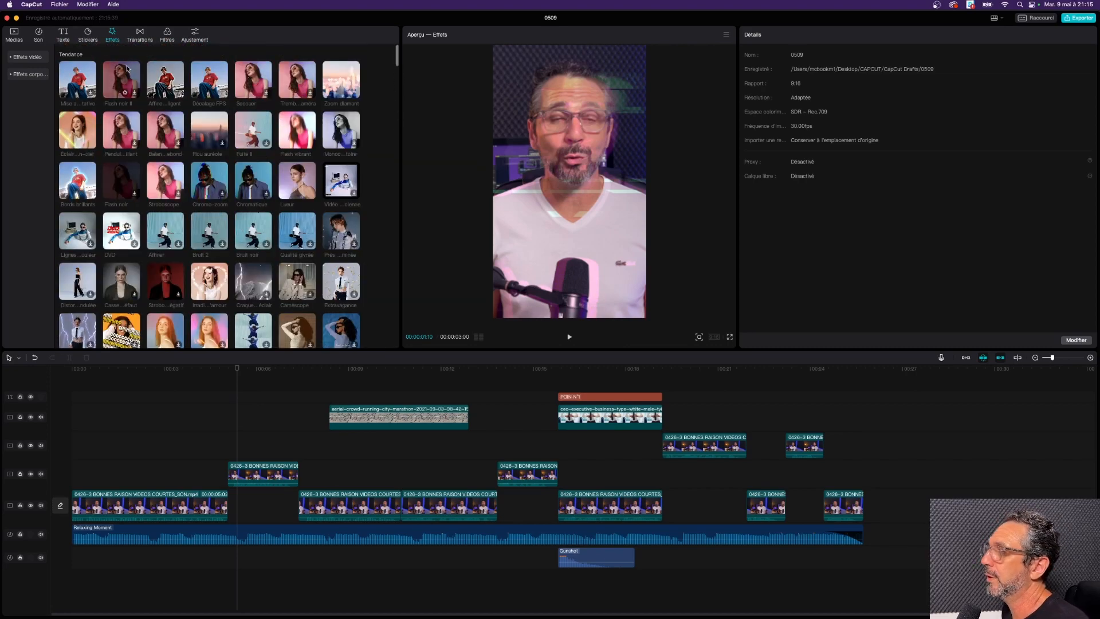
Move the two raised talking-head clips onto the main track and place the playhead at the first cut, 00:00:05:02
{"action": "left_click", "coordinate": [139, 36]}
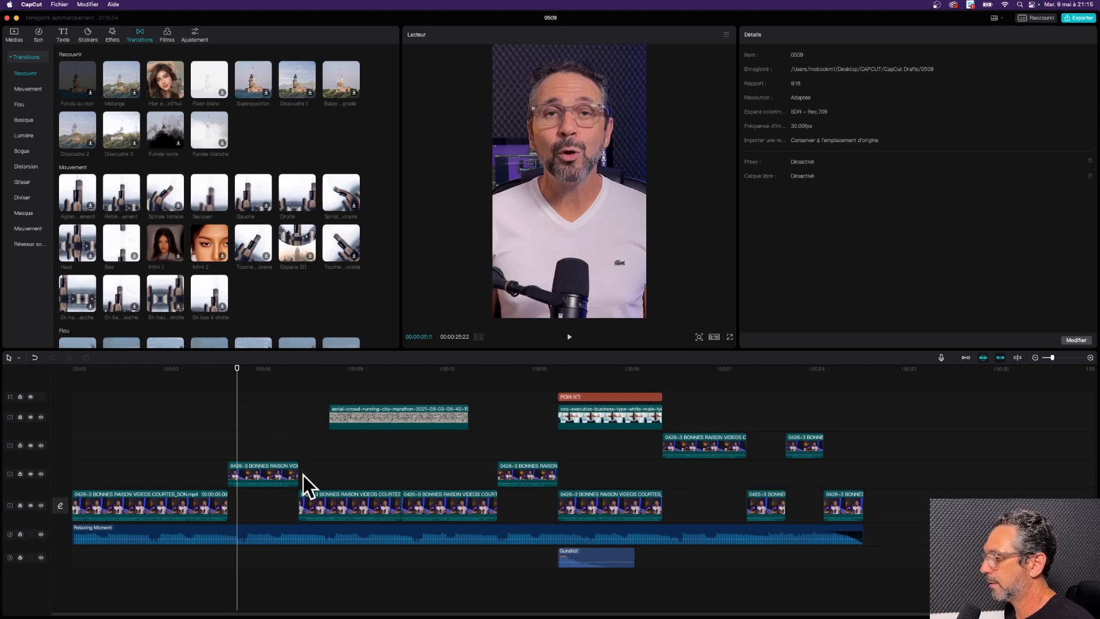
{"action": "left_click", "coordinate": [267, 475]}
{"action": "left_click_drag", "start_coordinate": [267, 476], "coordinate": [267, 510]}
{"action": "mouse_move", "coordinate": [217, 368]}
{"action": "left_mouse_down"}
{"action": "mouse_move", "coordinate": [239, 368]}
{"action": "mouse_move", "coordinate": [212, 369]}
{"action": "left_mouse_up"}
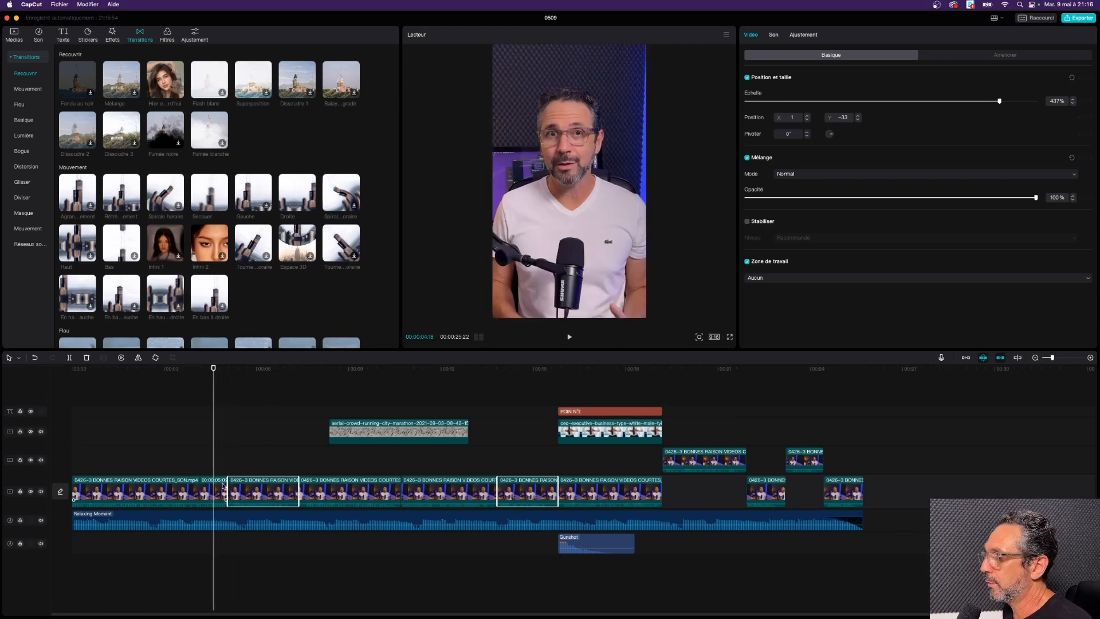
{"action": "left_click_drag", "start_coordinate": [214, 370], "coordinate": [228, 368]}
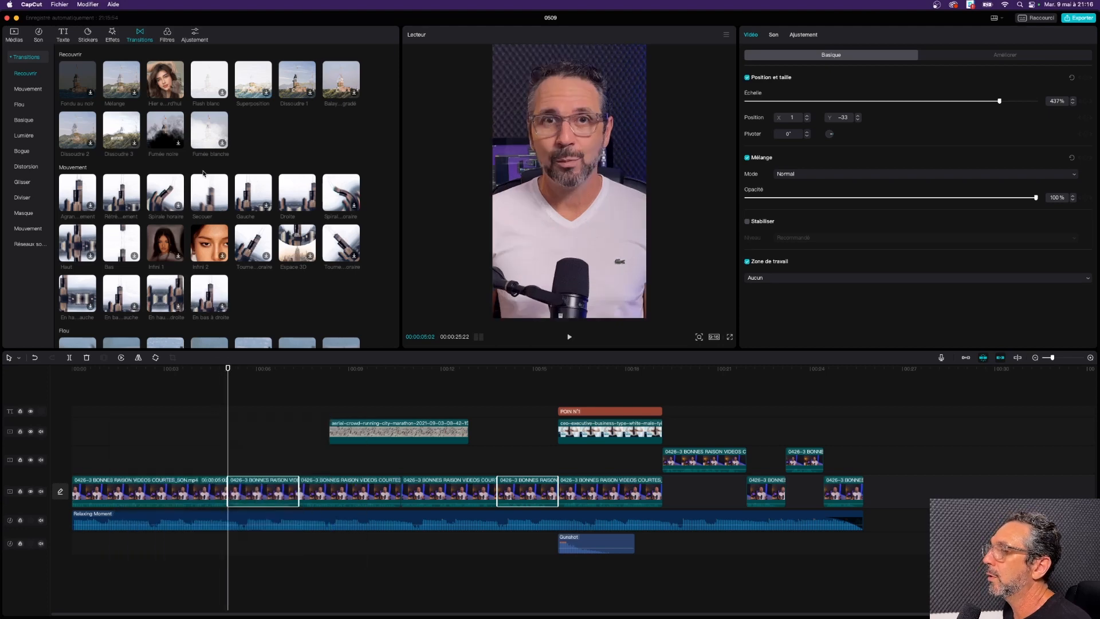
Add a Flash blanc transition at the cut between the first two talking-head clips and lengthen it slightly
{"action": "left_click", "coordinate": [209, 83]}
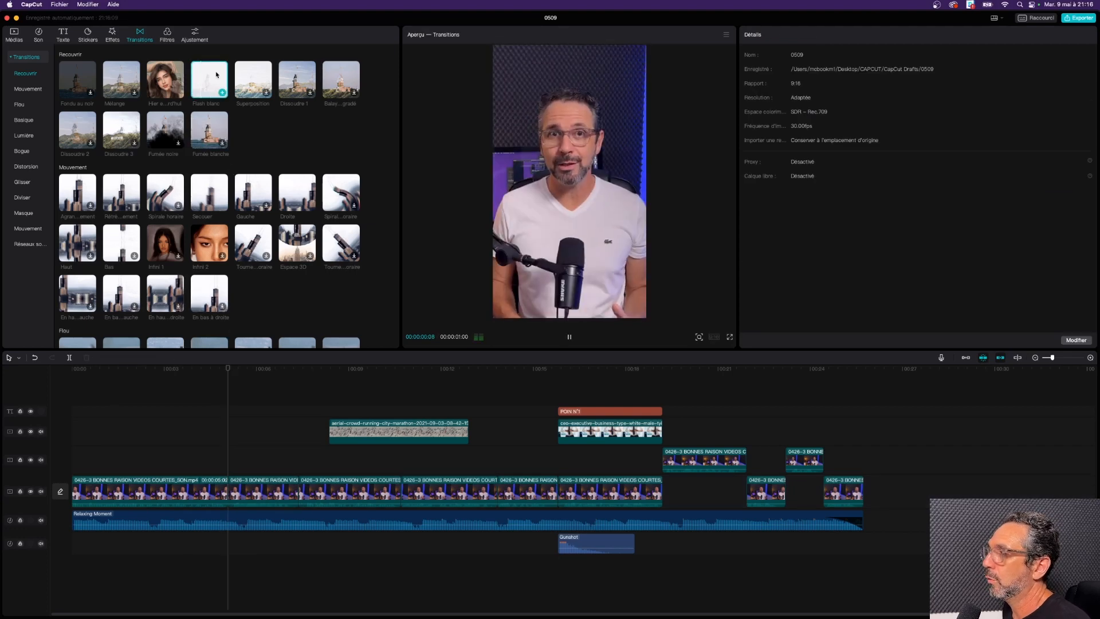
{"action": "mouse_move", "coordinate": [210, 84]}
{"action": "left_mouse_down"}
{"action": "mouse_move", "coordinate": [255, 350]}
{"action": "mouse_move", "coordinate": [222, 493]}
{"action": "left_mouse_up"}
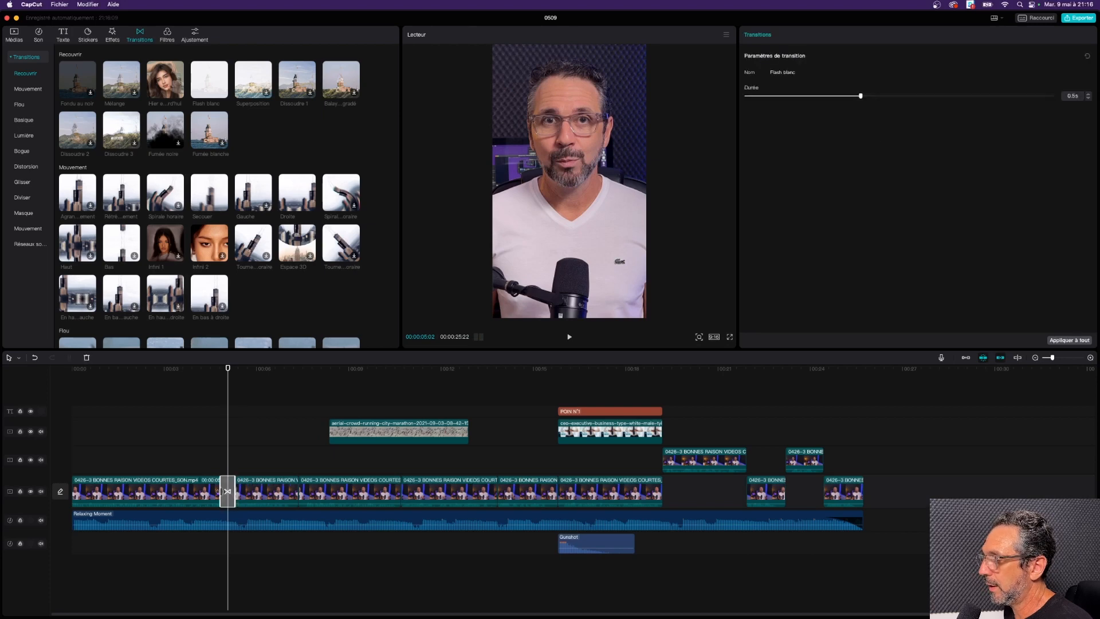
{"action": "left_click", "coordinate": [212, 370]}
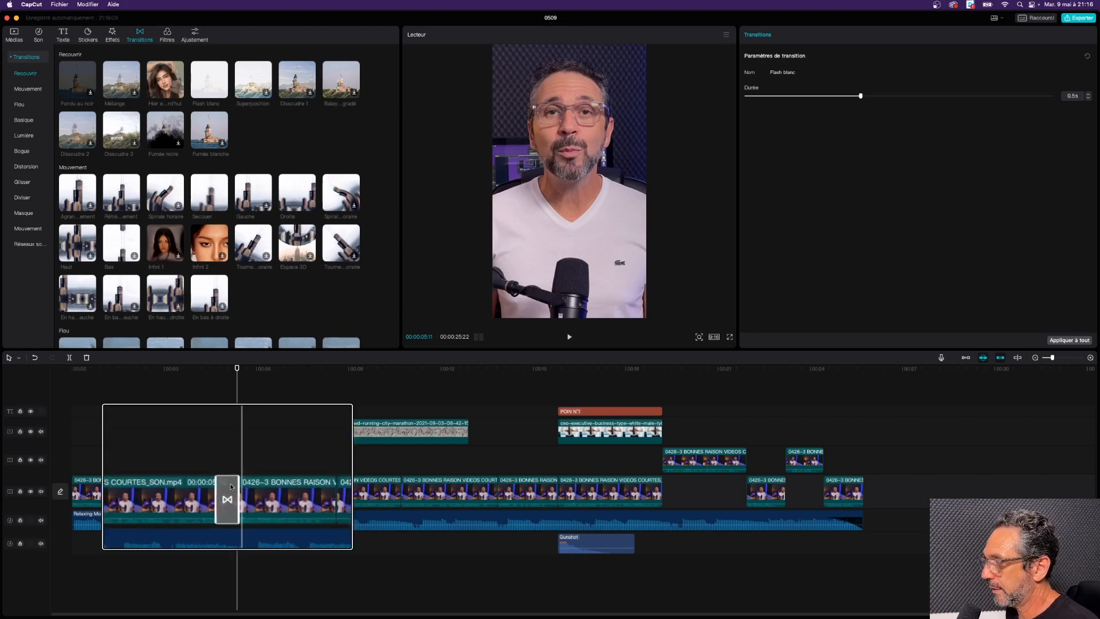
{"action": "left_click_drag", "start_coordinate": [237, 490], "coordinate": [239, 490]}
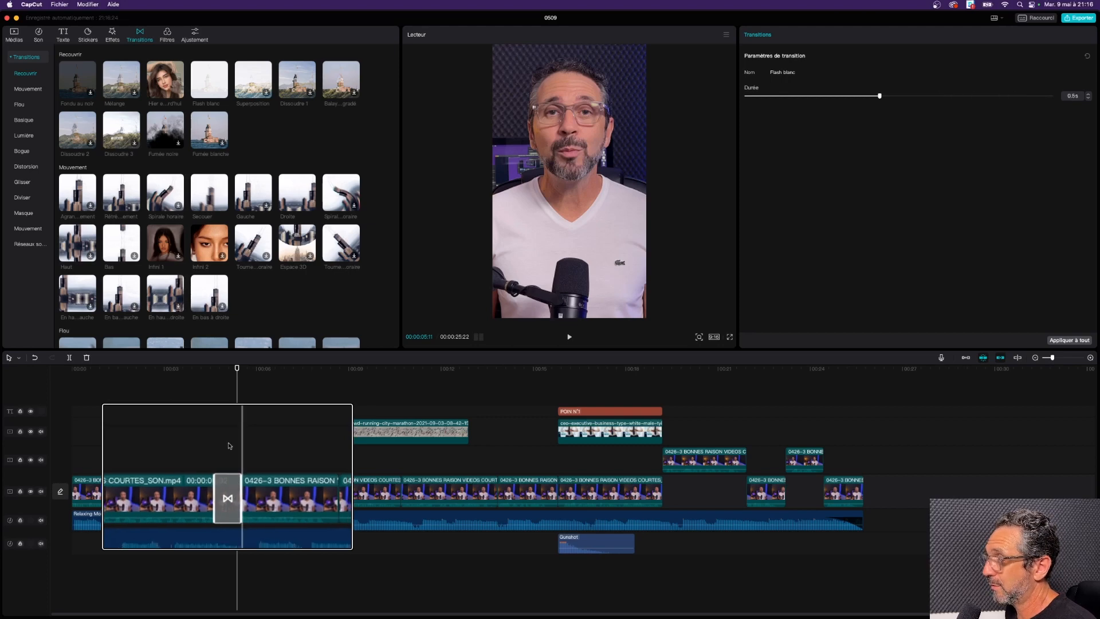
Preview the first Gourmet filter from the Cuisine category on the first talking-head clip at 00:00:02:13
{"action": "left_click", "coordinate": [168, 37]}
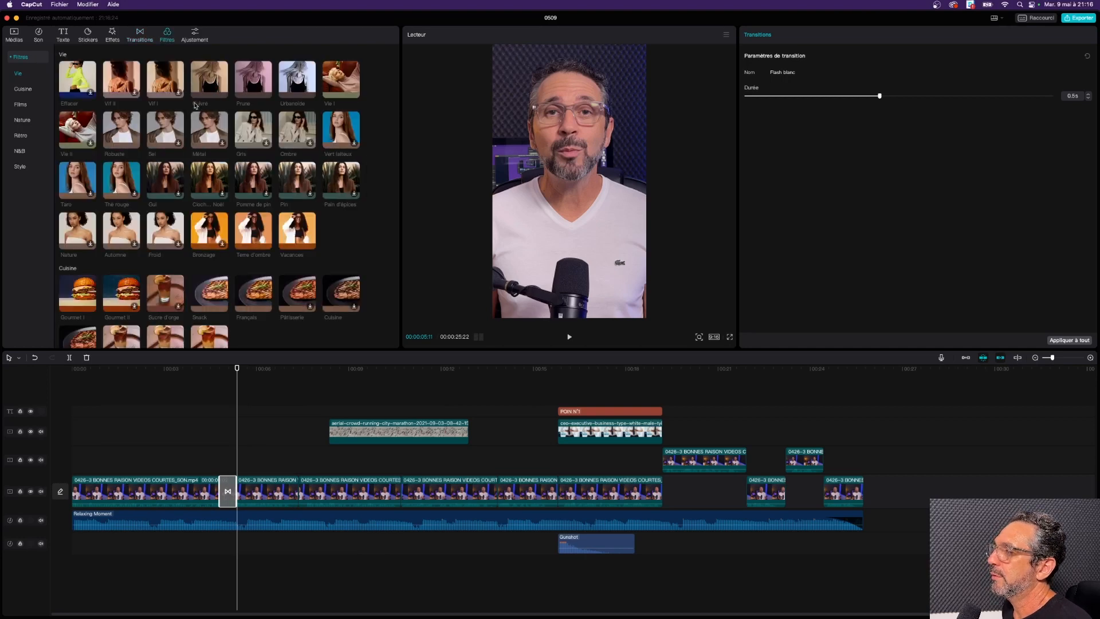
{"action": "left_click_drag", "start_coordinate": [236, 371], "coordinate": [147, 368]}
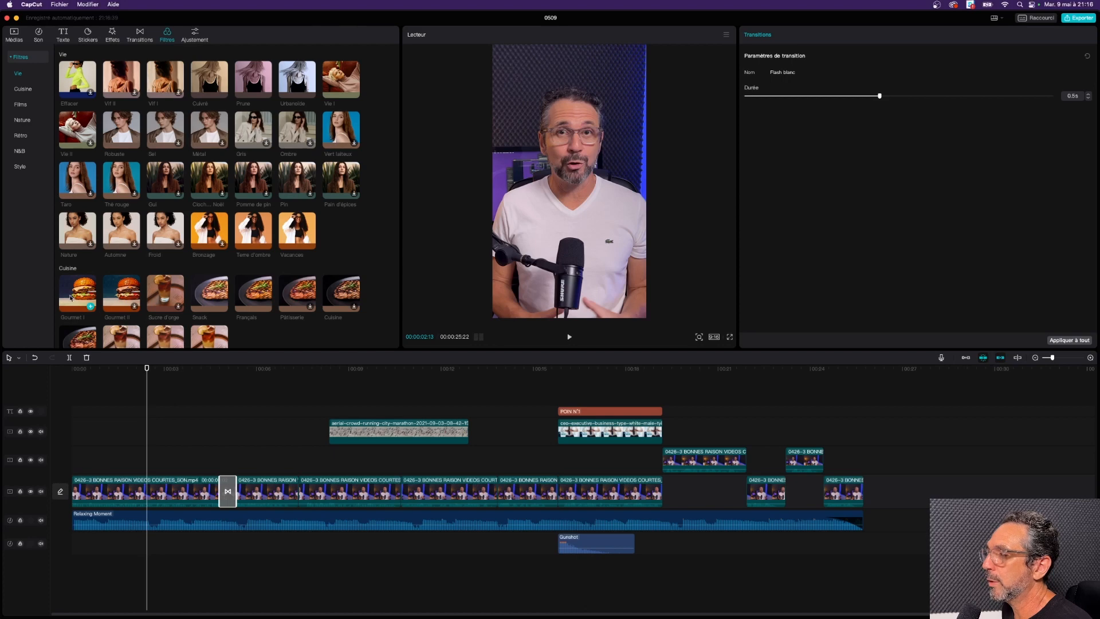
{"action": "left_click", "coordinate": [88, 301]}
{"action": "key", "text": "space"}
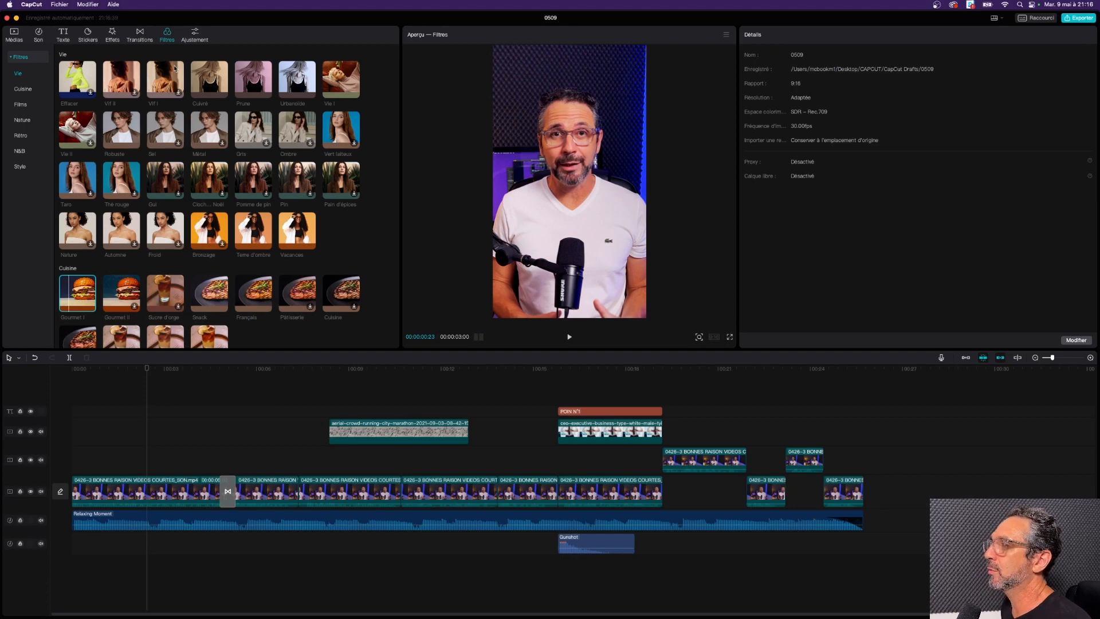
Add a custom adjustment layer (Ajustement personnalisé) above all tracks and extend it over the whole length of the video
{"action": "left_click", "coordinate": [195, 36]}
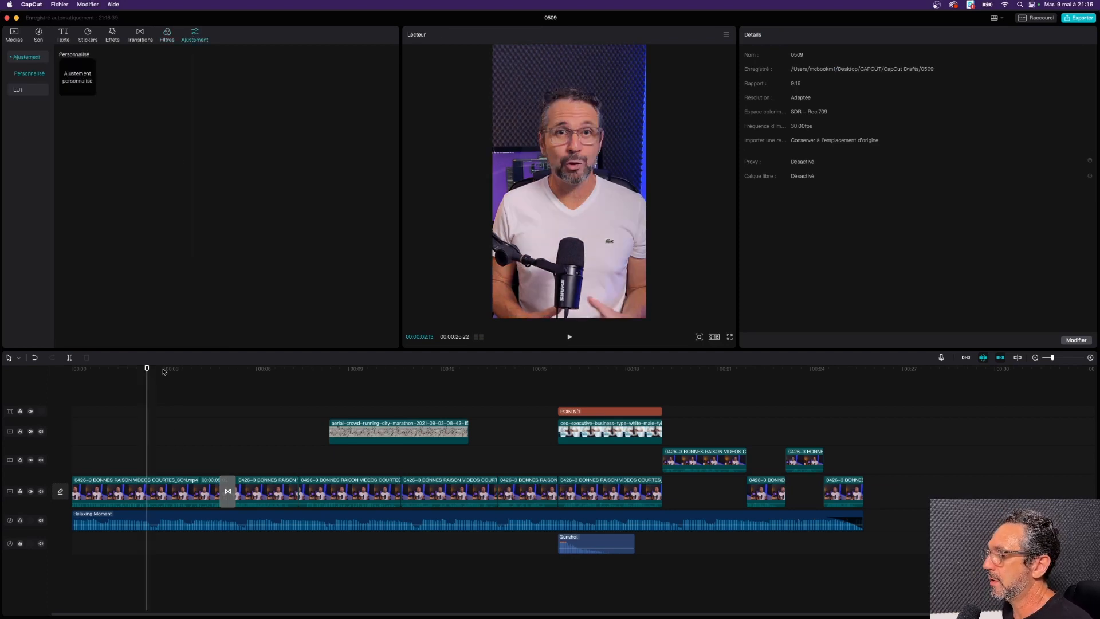
{"action": "mouse_move", "coordinate": [164, 371]}
{"action": "left_mouse_down"}
{"action": "mouse_move", "coordinate": [334, 370]}
{"action": "mouse_move", "coordinate": [182, 364]}
{"action": "left_mouse_up"}
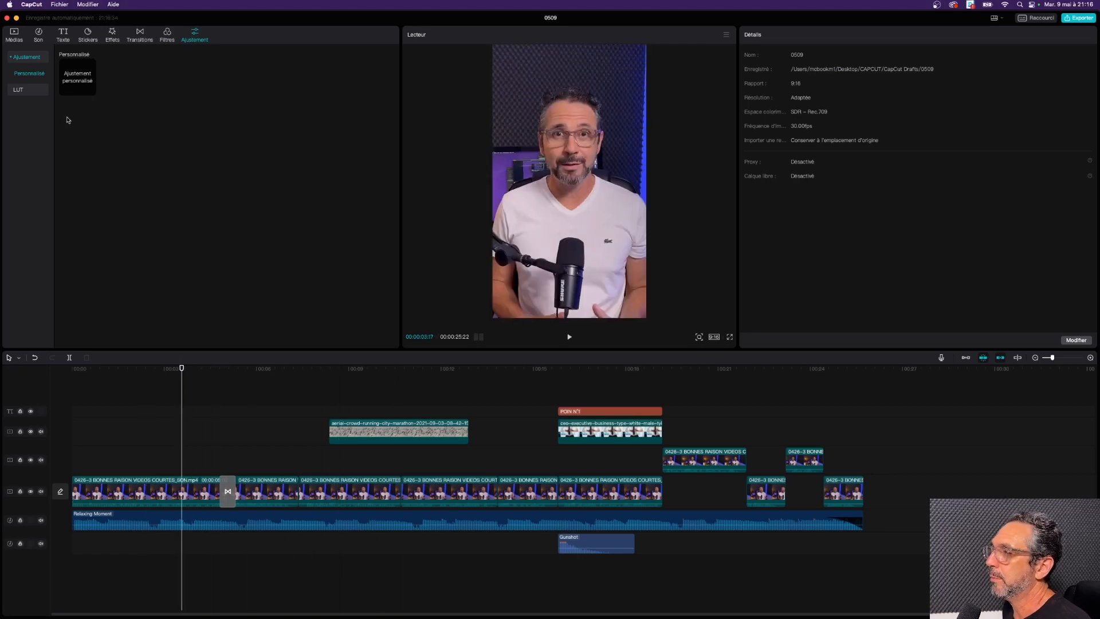
{"action": "mouse_move", "coordinate": [78, 82]}
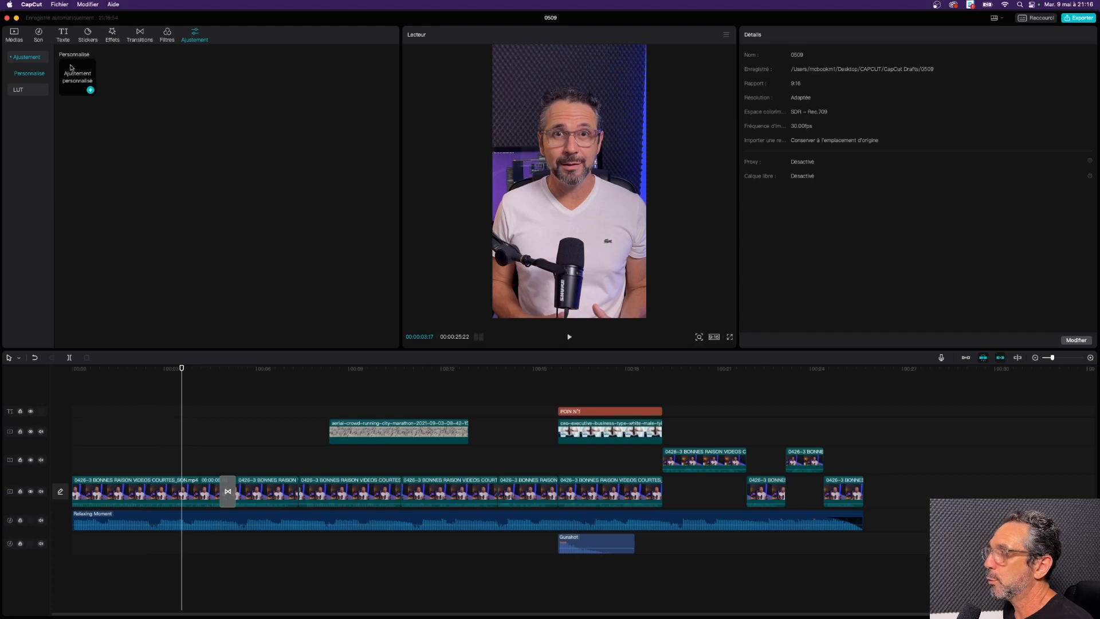
{"action": "left_click_drag", "start_coordinate": [77, 79], "coordinate": [83, 399]}
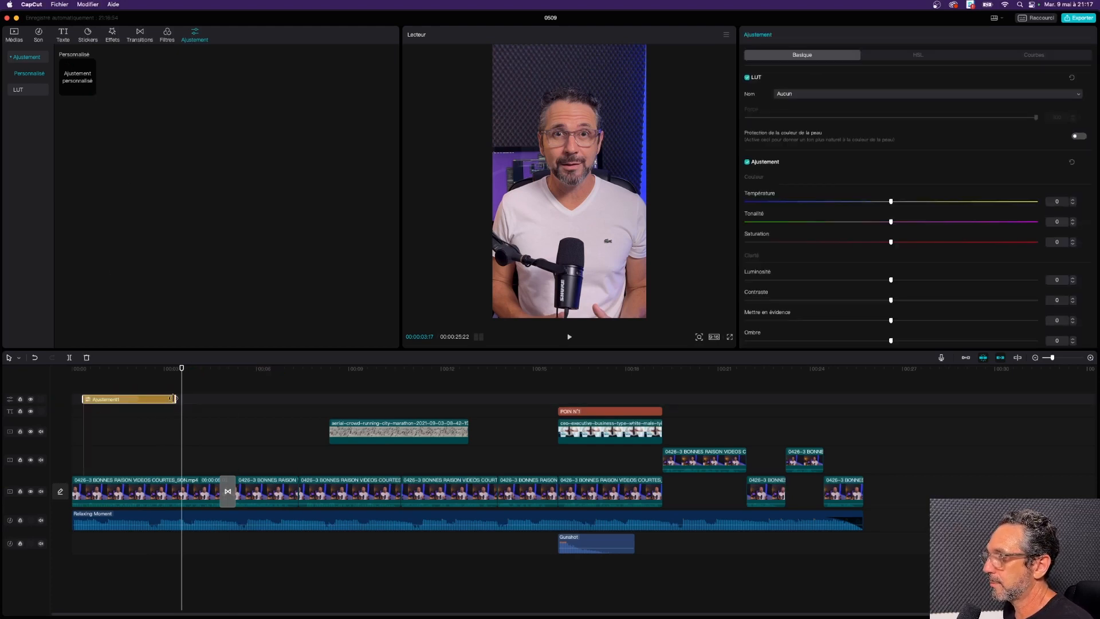
{"action": "left_click_drag", "start_coordinate": [174, 398], "coordinate": [864, 400]}
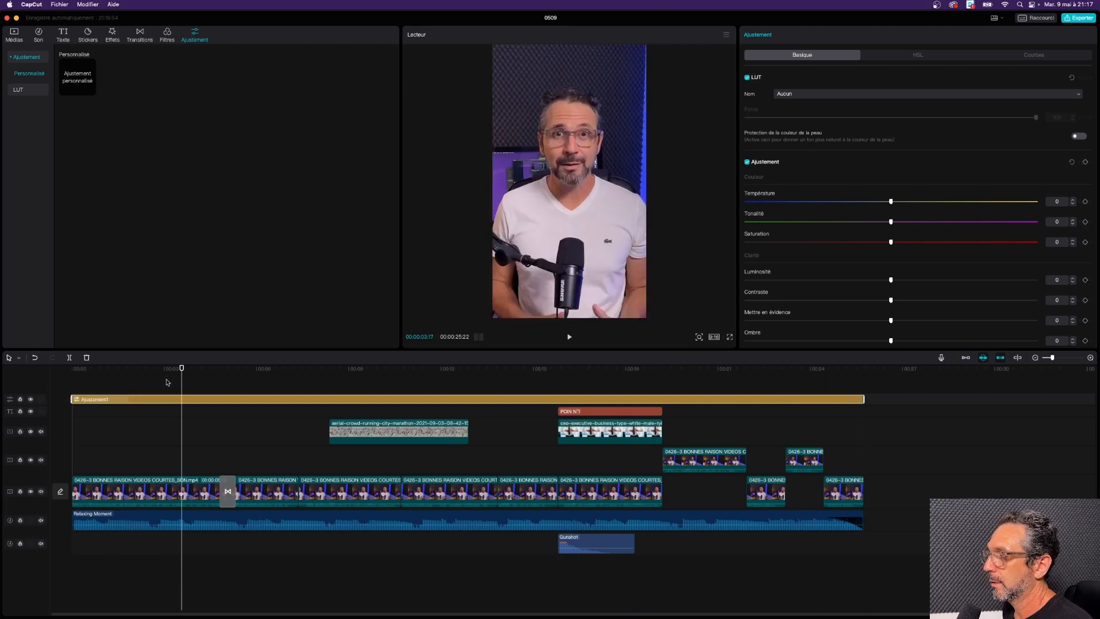
Set the adjustment layer's Luminosité to 43 and check its effect on the talking-head and aerial marathon clips
{"action": "left_click_drag", "start_coordinate": [195, 372], "coordinate": [266, 380]}
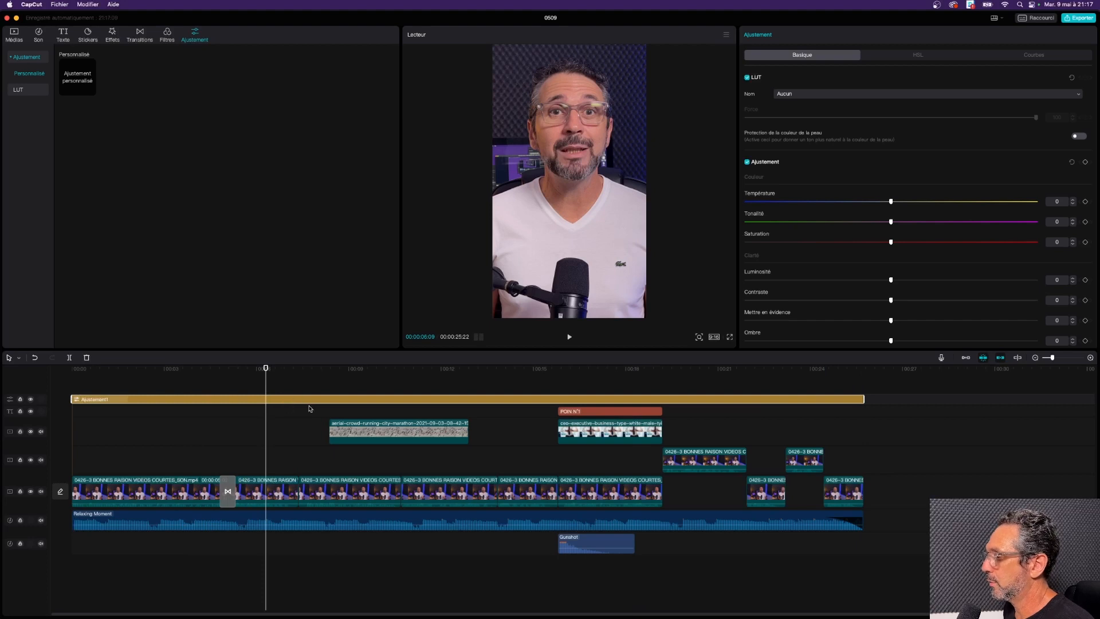
{"action": "left_click", "coordinate": [289, 392]}
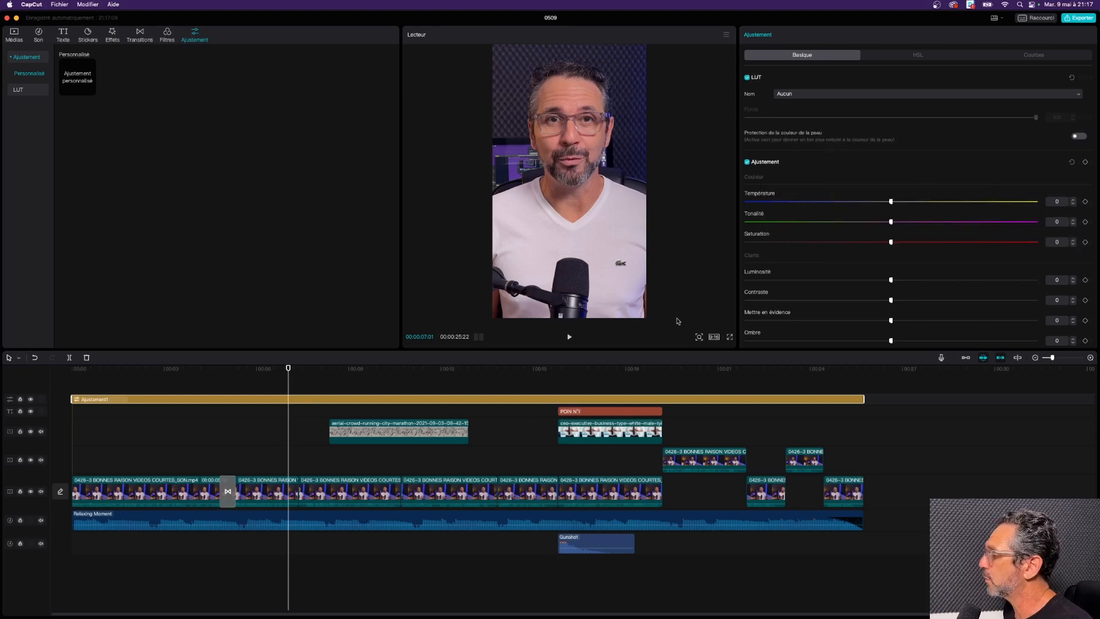
{"action": "left_click_drag", "start_coordinate": [891, 280], "coordinate": [1016, 284]}
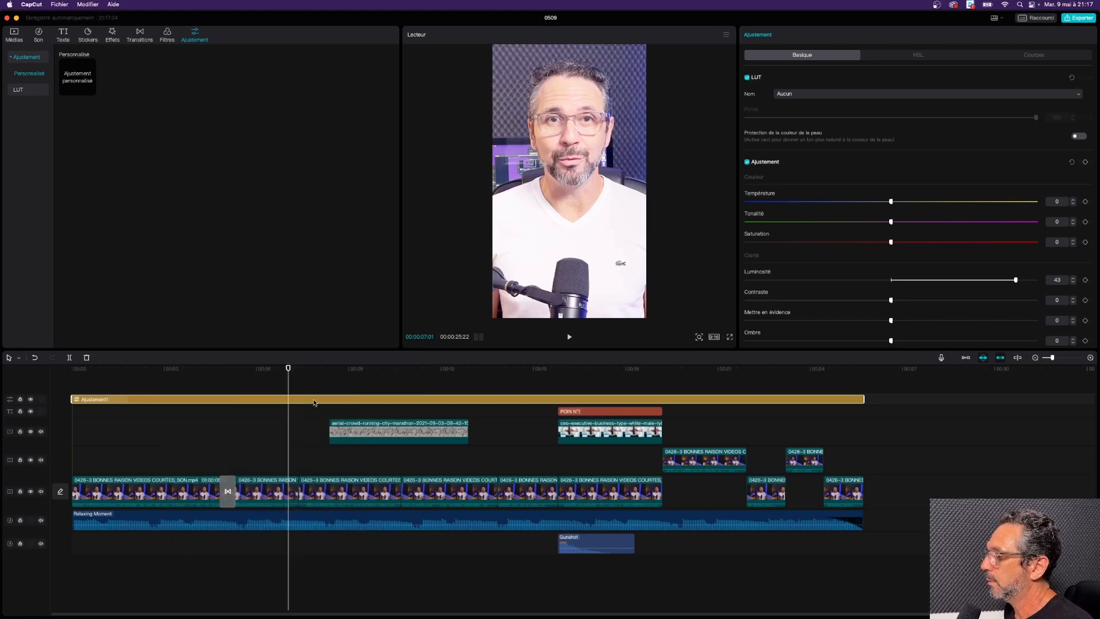
{"action": "left_click_drag", "start_coordinate": [324, 374], "coordinate": [383, 374]}
{"action": "left_click", "coordinate": [390, 434]}
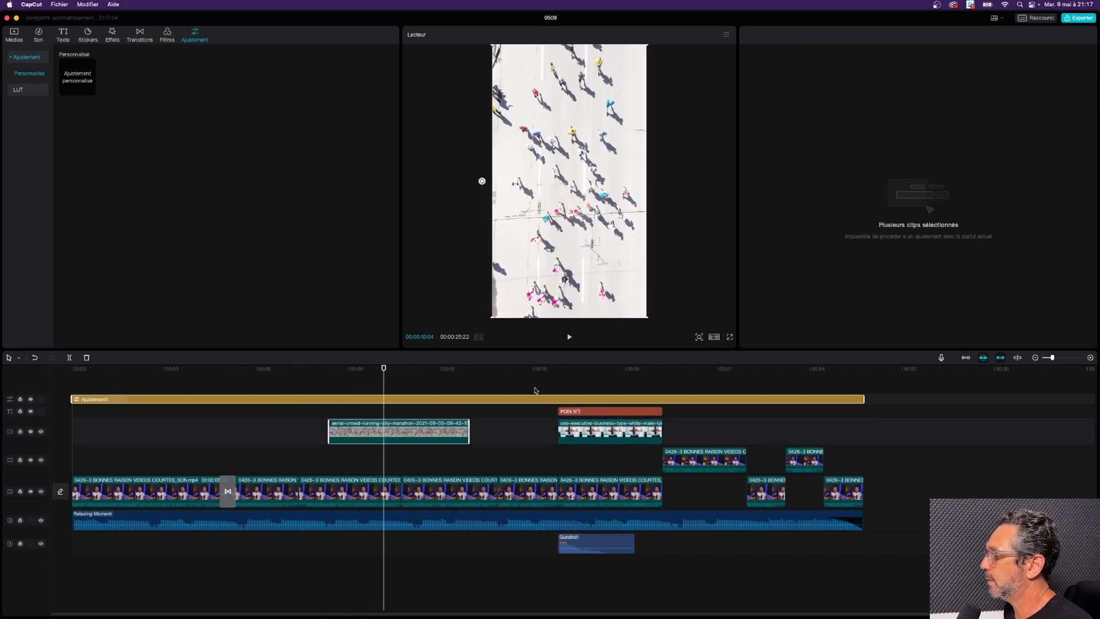
{"action": "left_click_drag", "start_coordinate": [570, 370], "coordinate": [370, 369]}
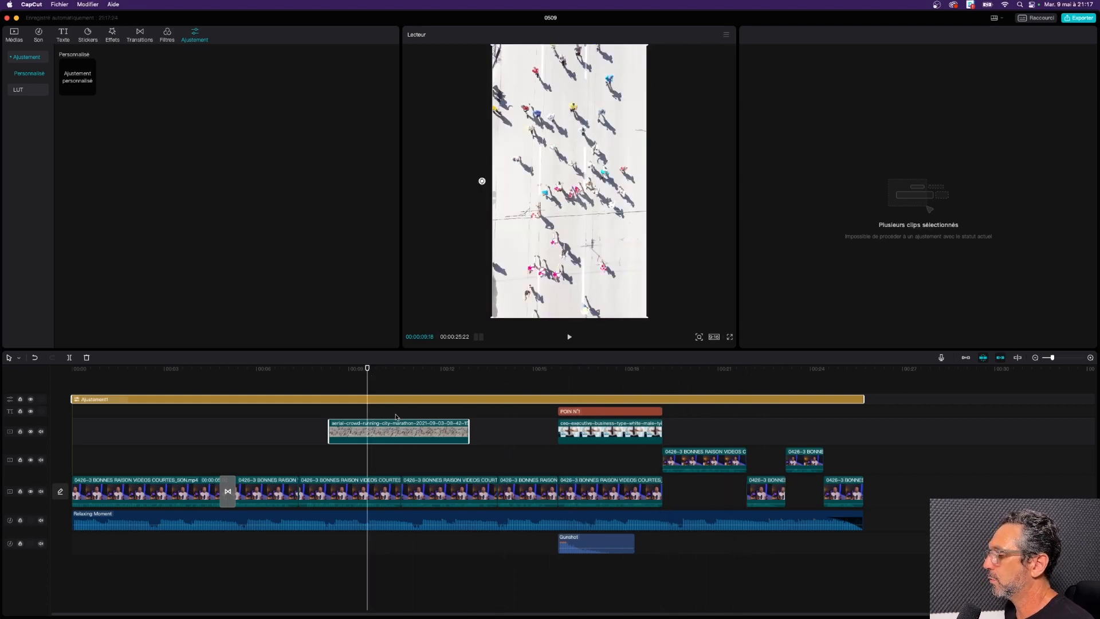
Delete the adjustment layer that spans the whole timeline
{"action": "left_click", "coordinate": [392, 389]}
{"action": "left_click", "coordinate": [393, 399]}
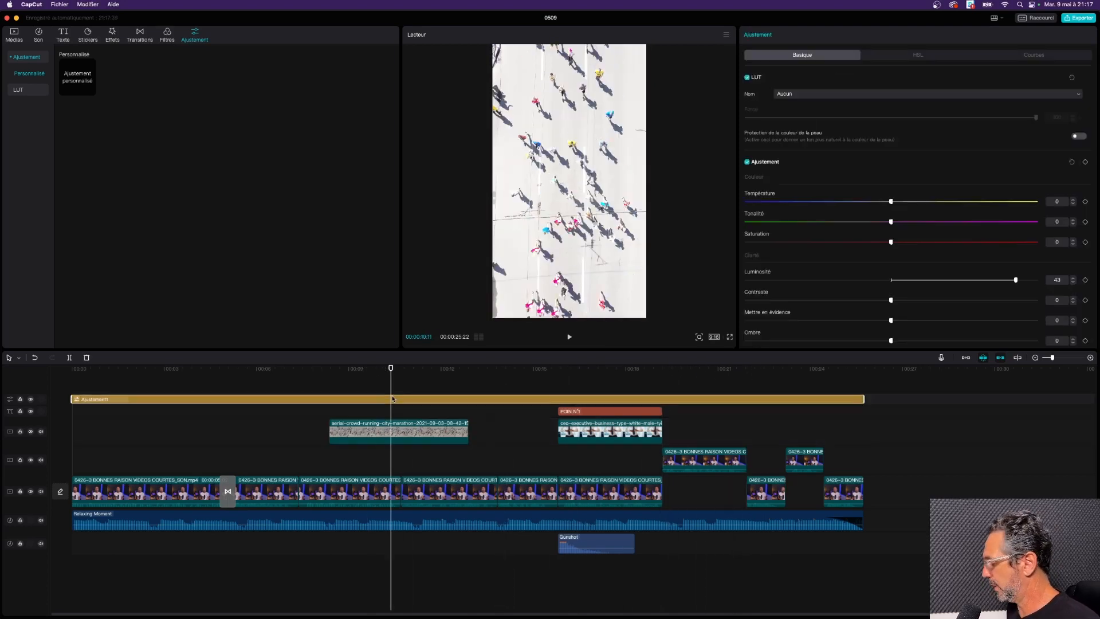
{"action": "key", "text": "Delete"}
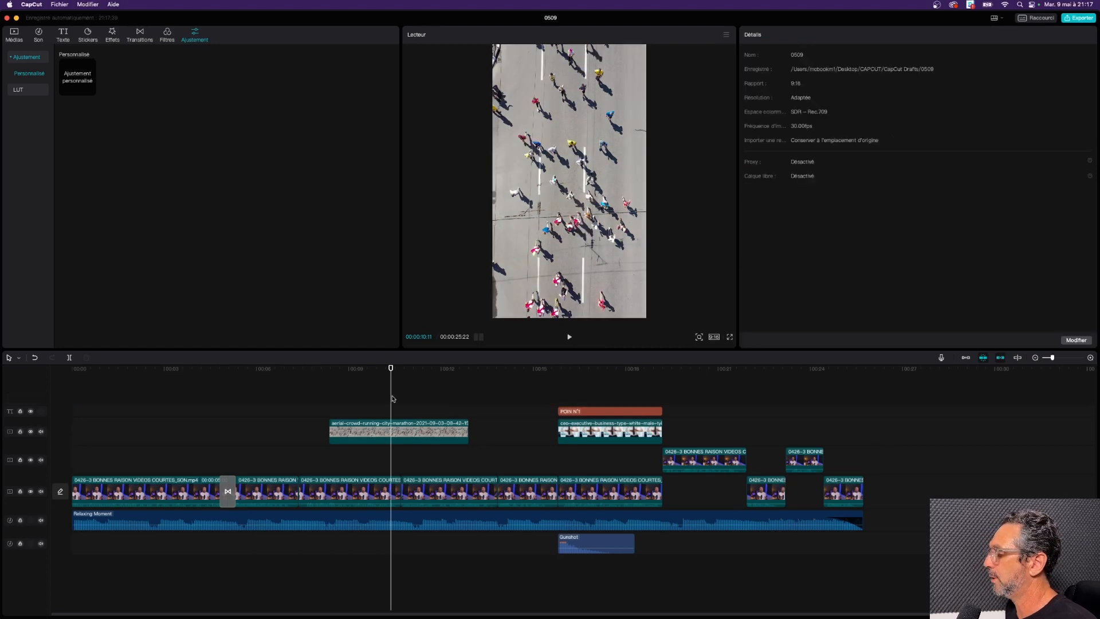
Open the automatic subtitles tool, return the playhead to 00:00:00:00 and mute the Relaxing Moment and Gunshot audio tracks
{"action": "left_click", "coordinate": [298, 369]}
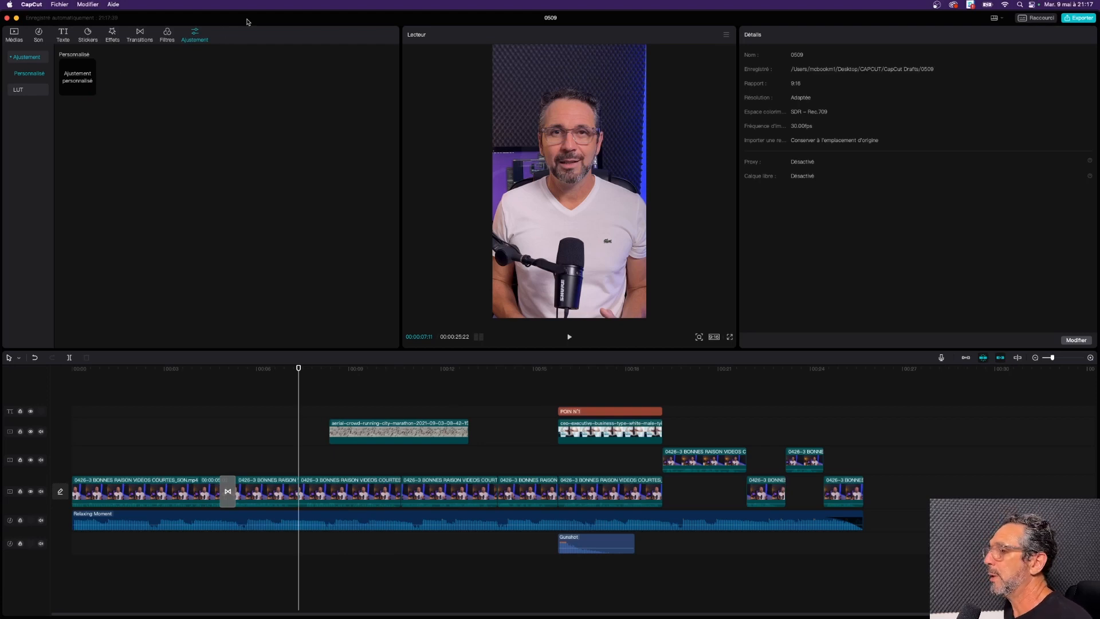
{"action": "left_click", "coordinate": [63, 35]}
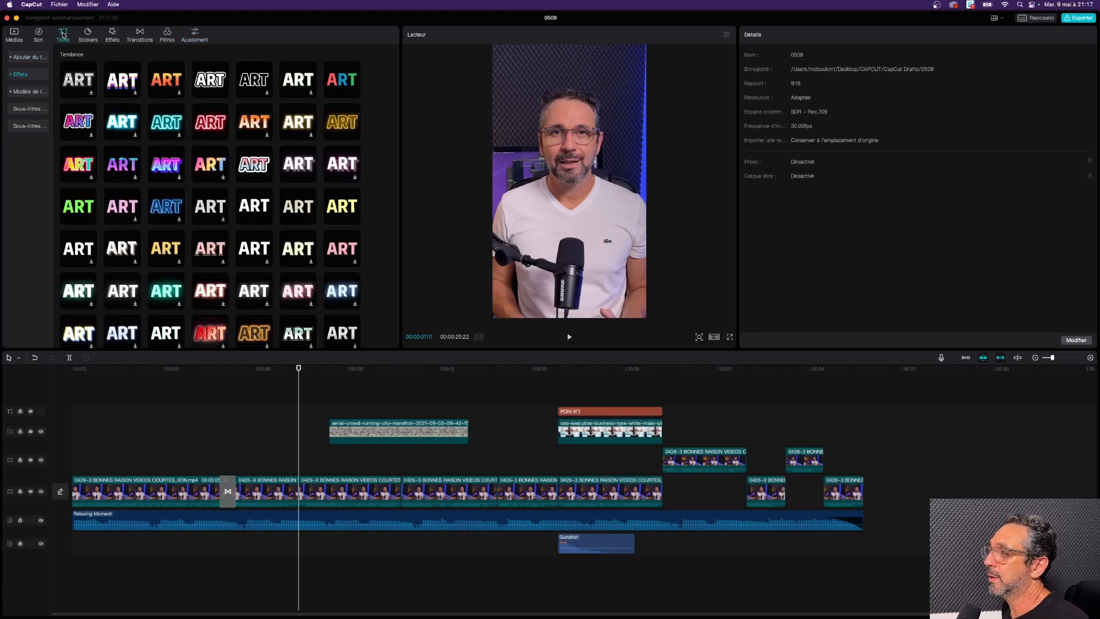
{"action": "left_click", "coordinate": [26, 112]}
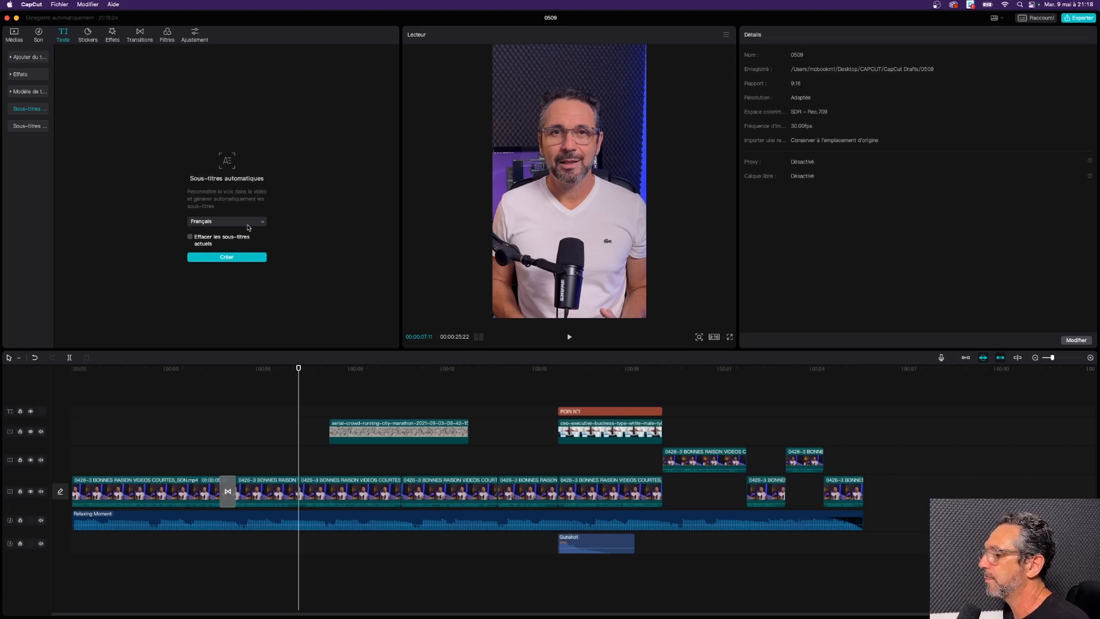
{"action": "left_click_drag", "start_coordinate": [298, 367], "coordinate": [68, 368]}
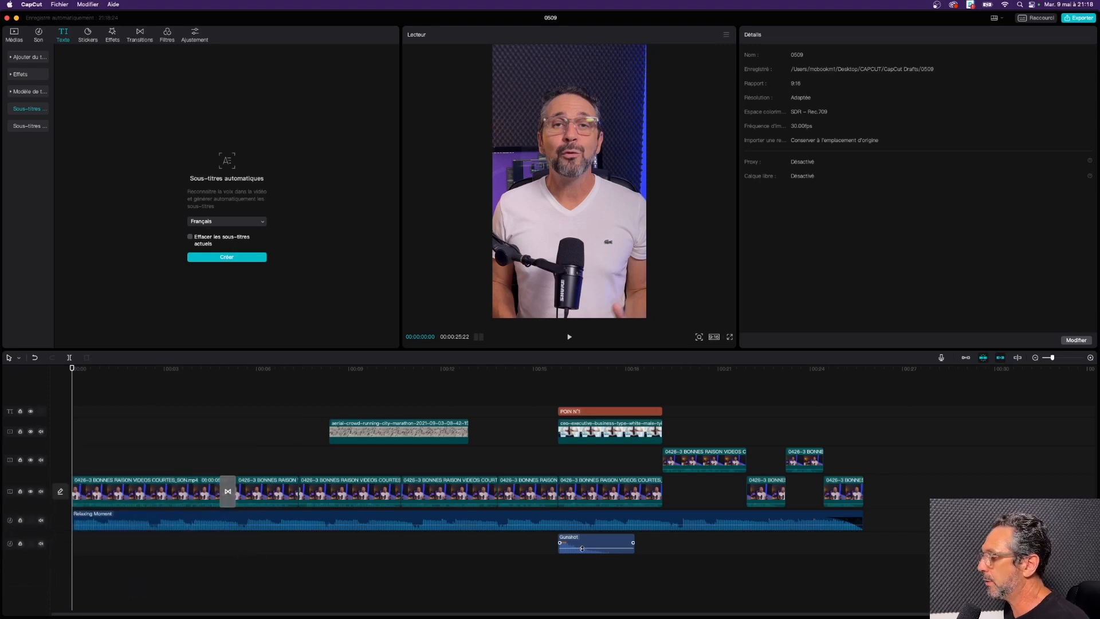
{"action": "left_click", "coordinate": [41, 521]}
{"action": "left_click", "coordinate": [41, 544]}
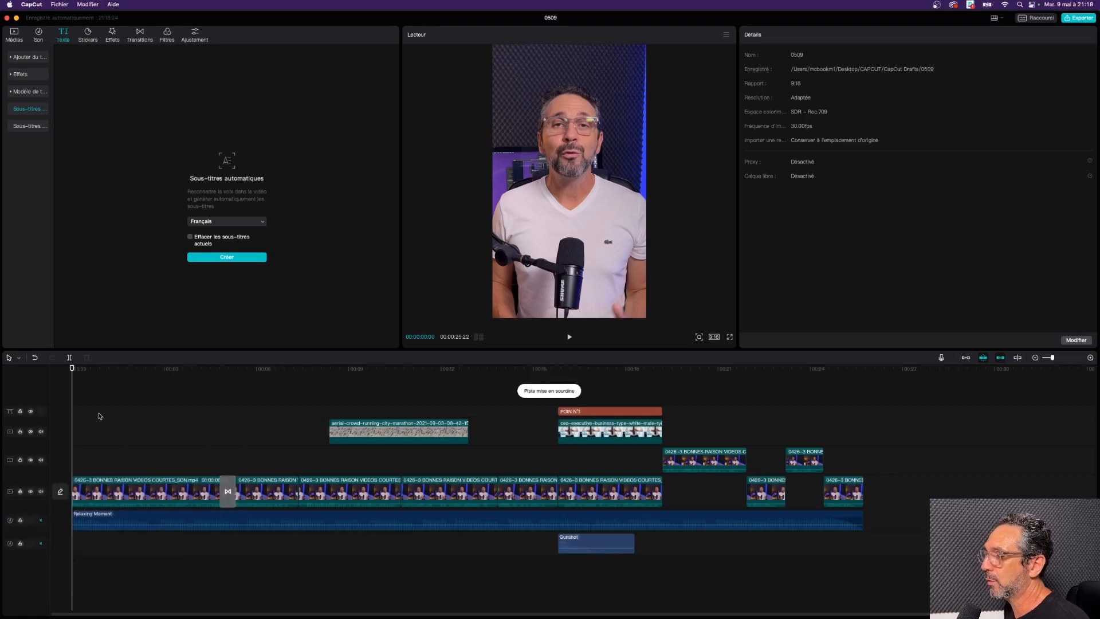
Play the first seconds of the video to check the voice without music, and return to the start
{"action": "key", "text": "space"}
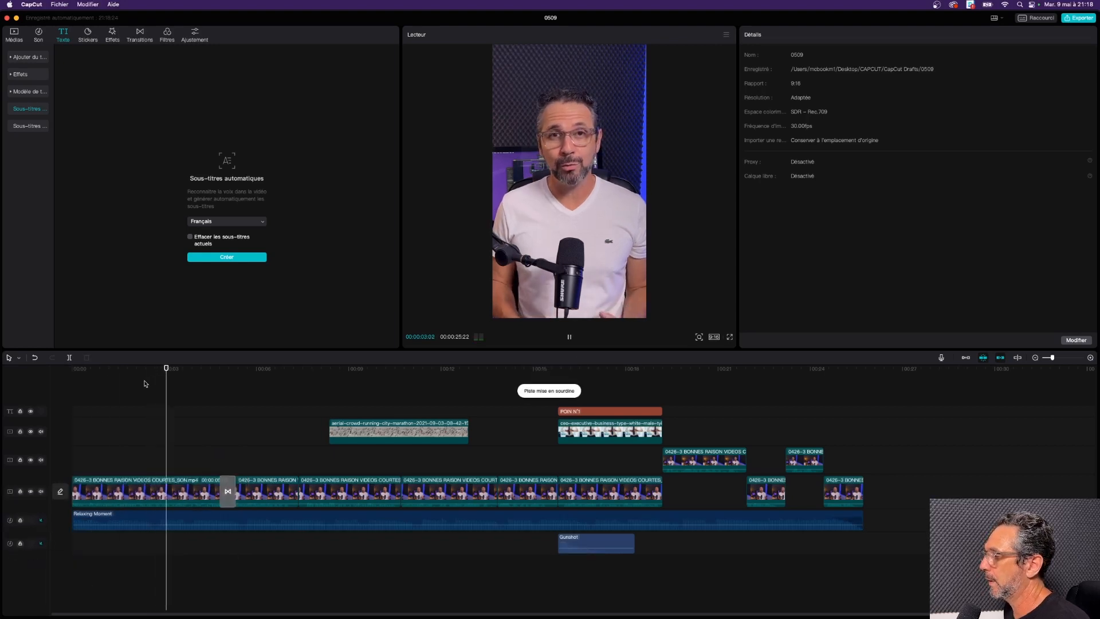
{"action": "key", "text": "space"}
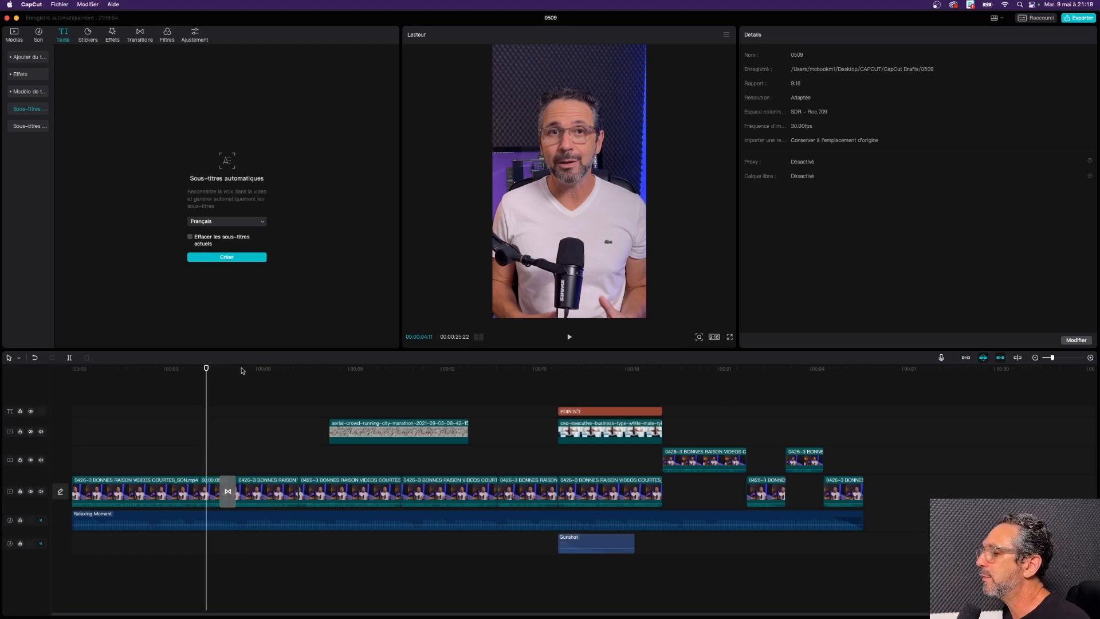
{"action": "key", "text": "Home"}
{"action": "key", "text": "XF86AudioRaiseVolume"}
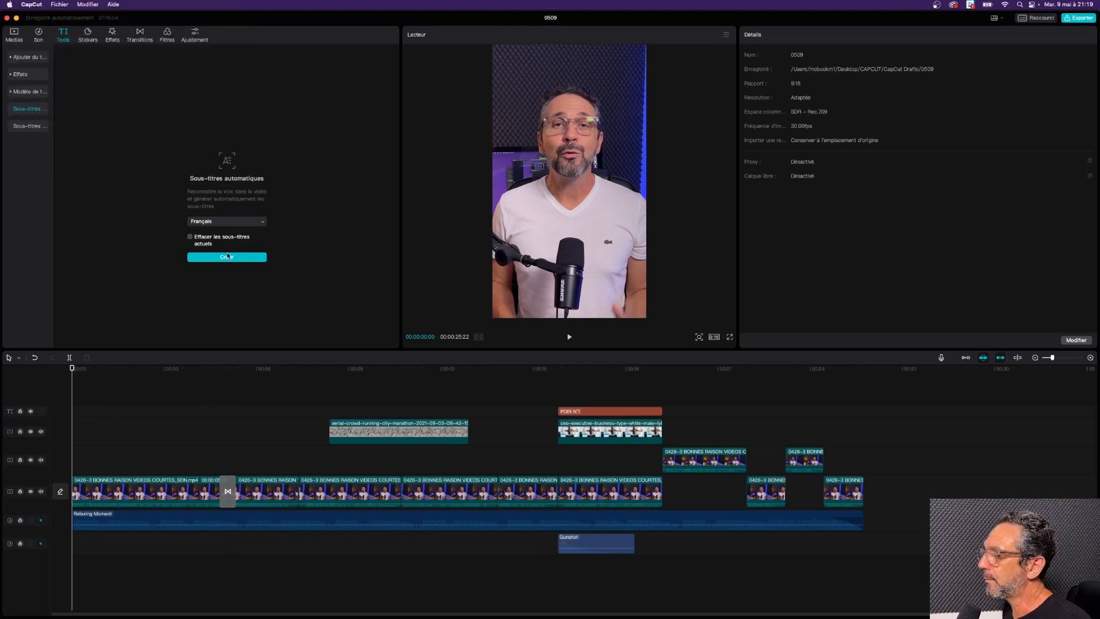
Generate automatic subtitles for the video with Français as the recognition language
{"action": "left_click", "coordinate": [219, 223]}
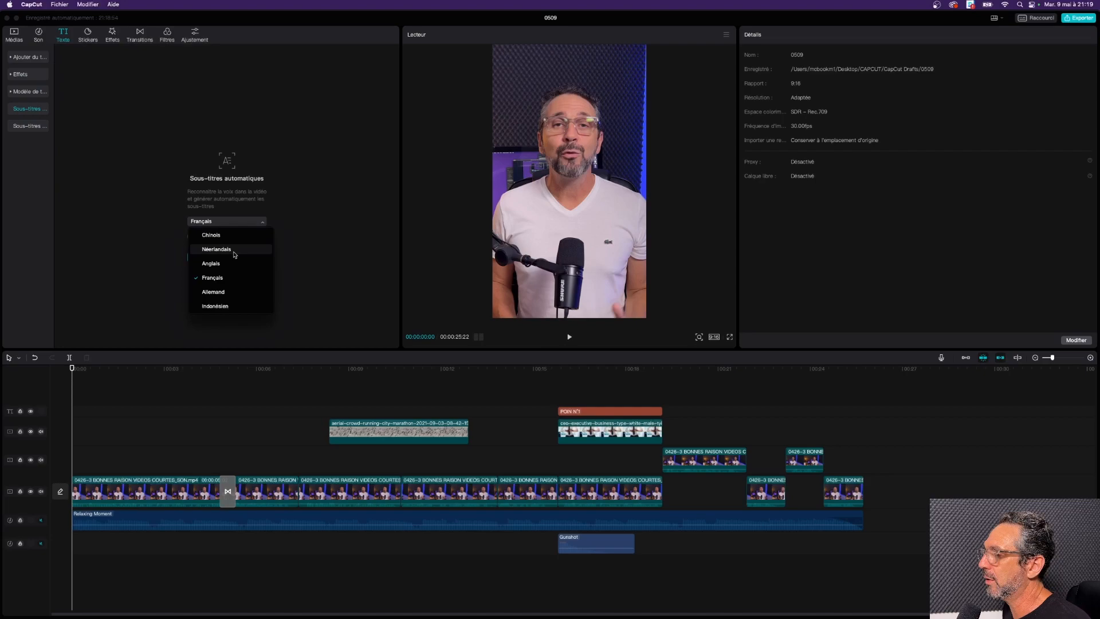
{"action": "left_click", "coordinate": [220, 281]}
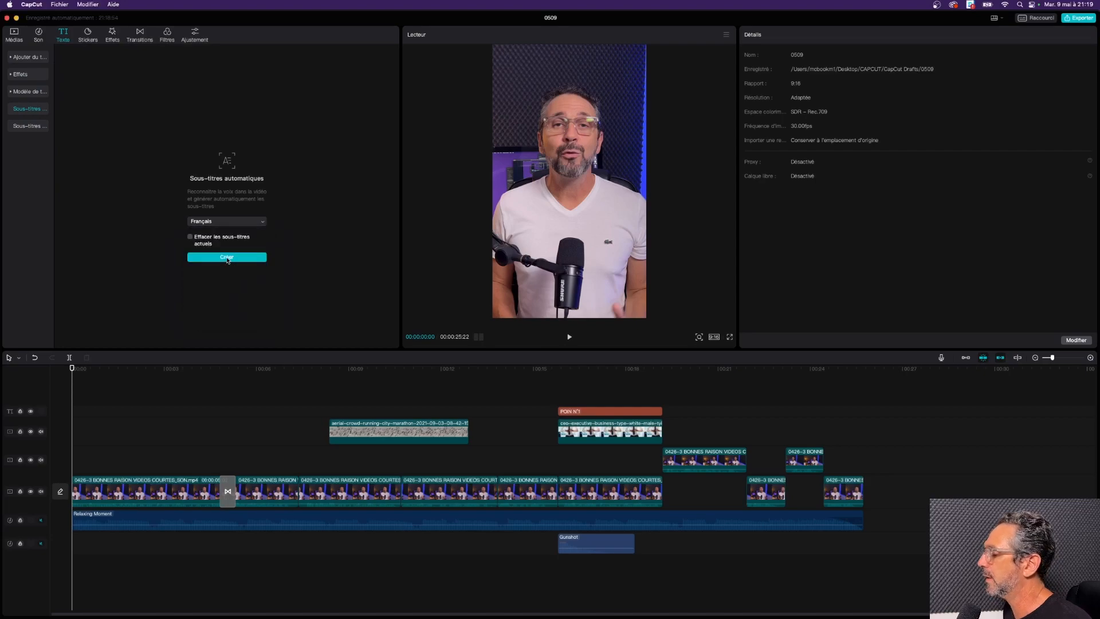
{"action": "left_click", "coordinate": [227, 258]}
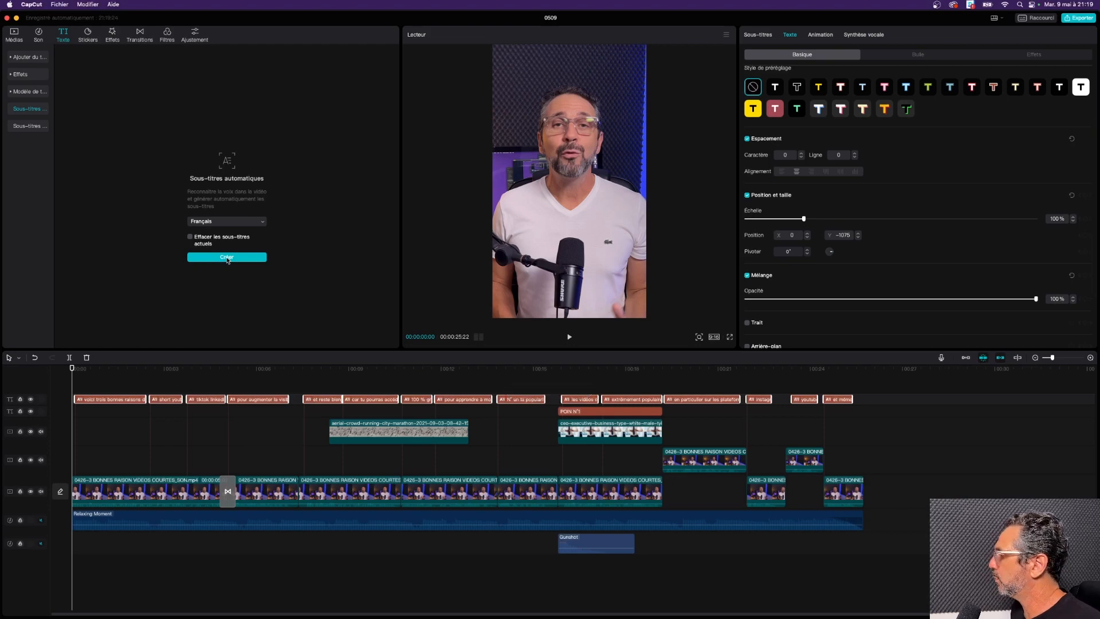
Check the generated subtitles in the preview at several points along the timeline
{"action": "left_click", "coordinate": [864, 372]}
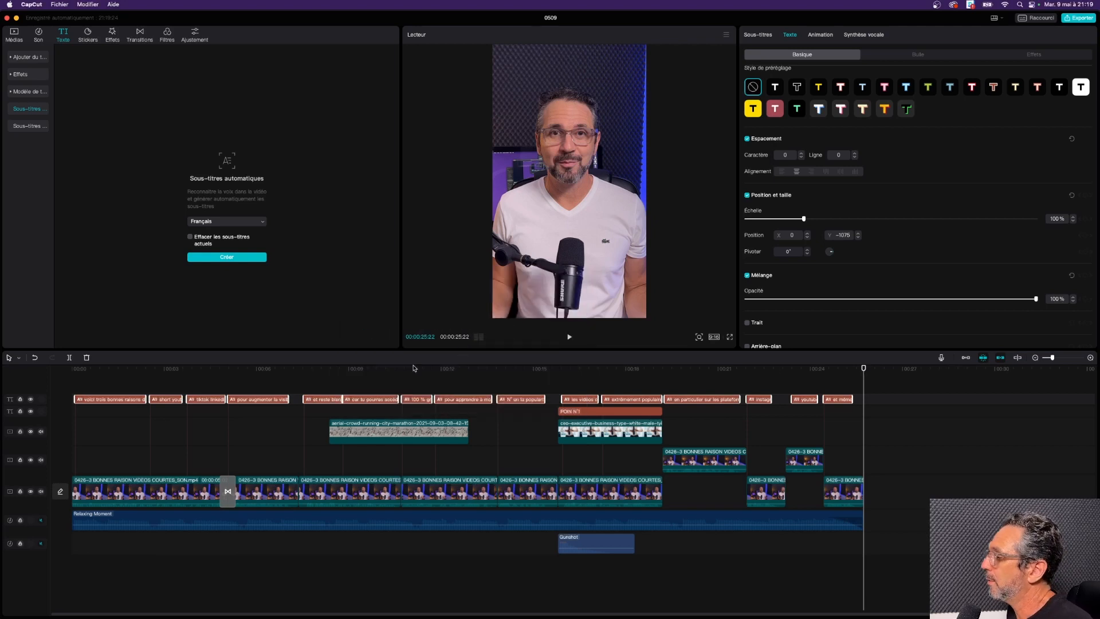
{"action": "left_click_drag", "start_coordinate": [415, 368], "coordinate": [116, 369]}
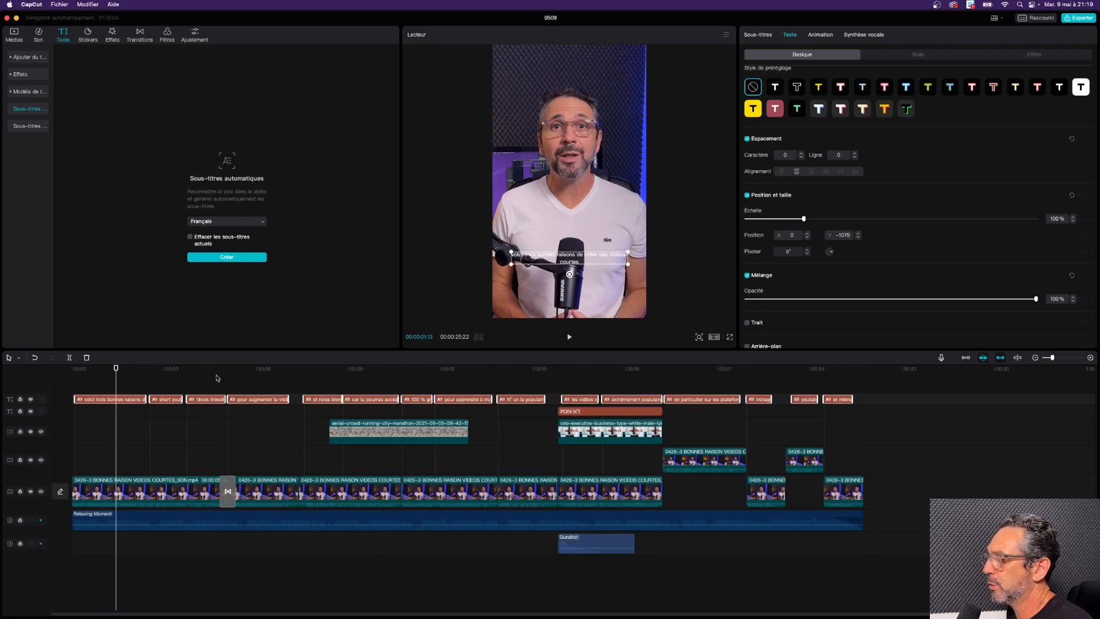
{"action": "left_click_drag", "start_coordinate": [132, 370], "coordinate": [466, 372]}
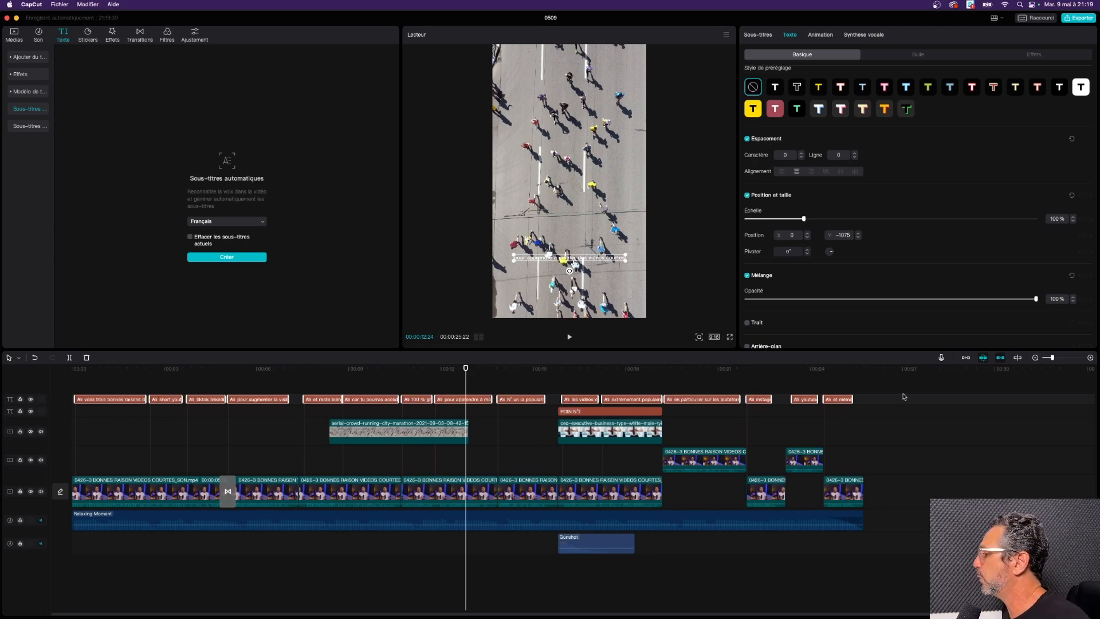
{"action": "left_click", "coordinate": [835, 369]}
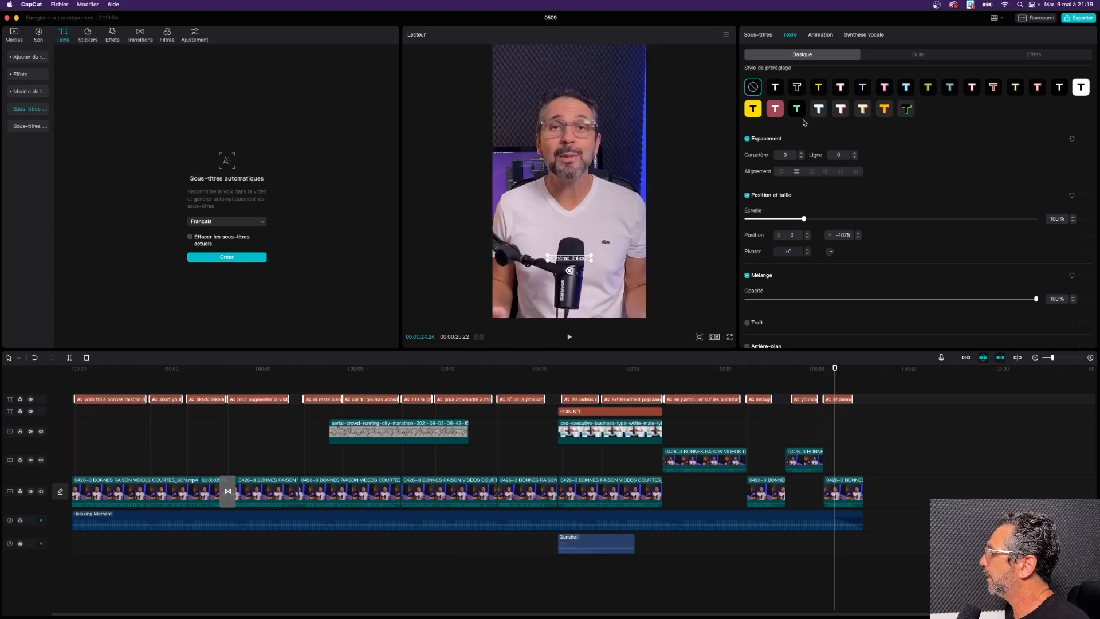
{"action": "left_click", "coordinate": [695, 369]}
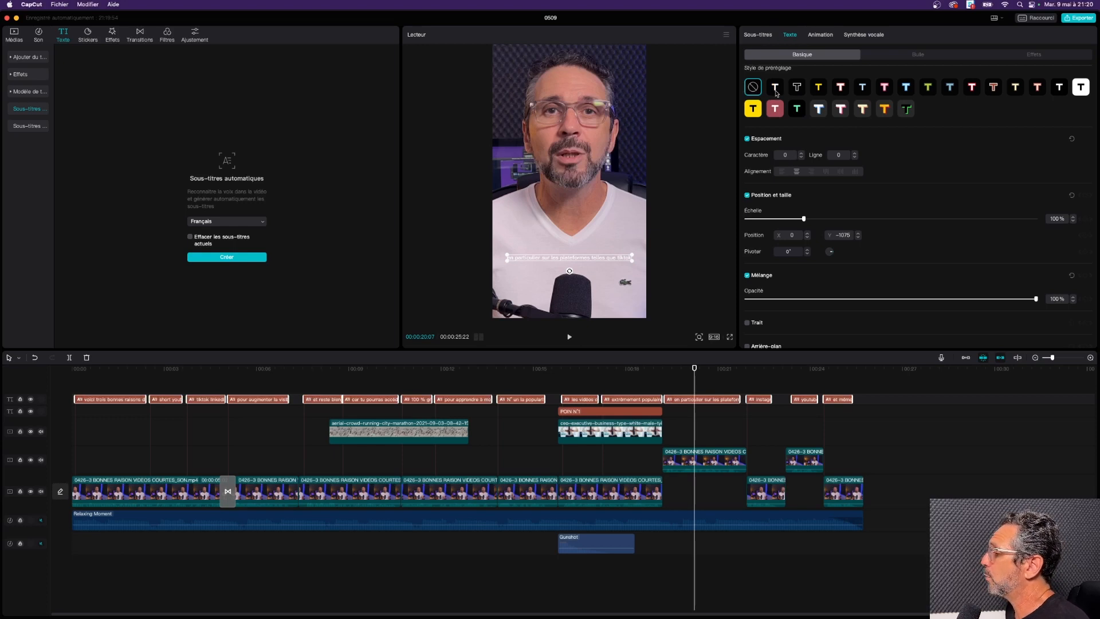
Delete the "POIN N°1 choisir capcut" title over the businessman clip
{"action": "left_click", "coordinate": [584, 370]}
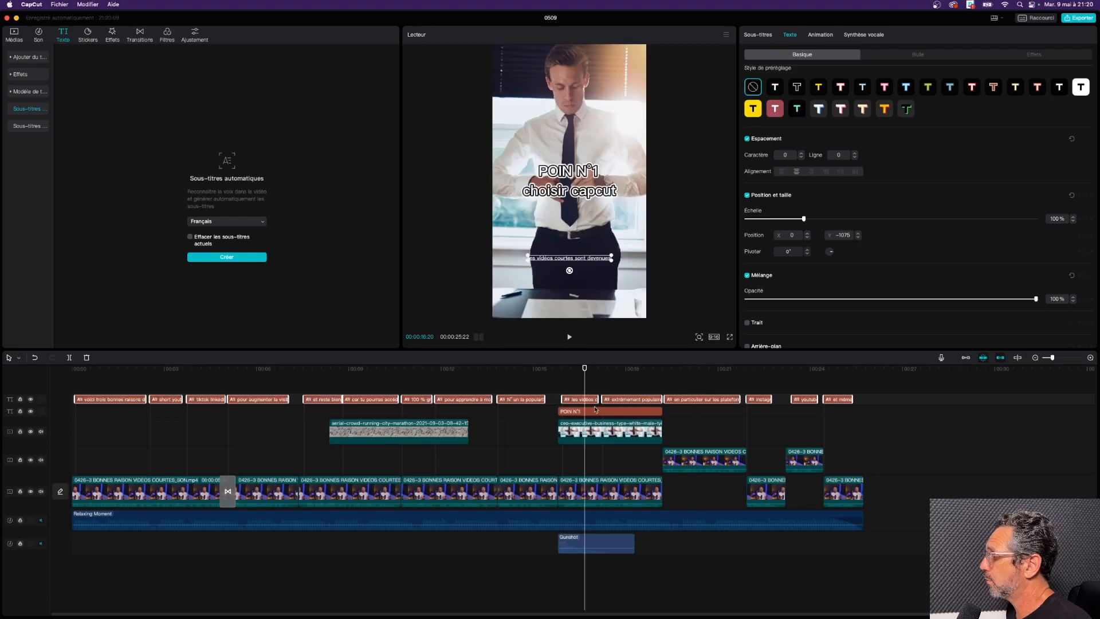
{"action": "left_click", "coordinate": [597, 412]}
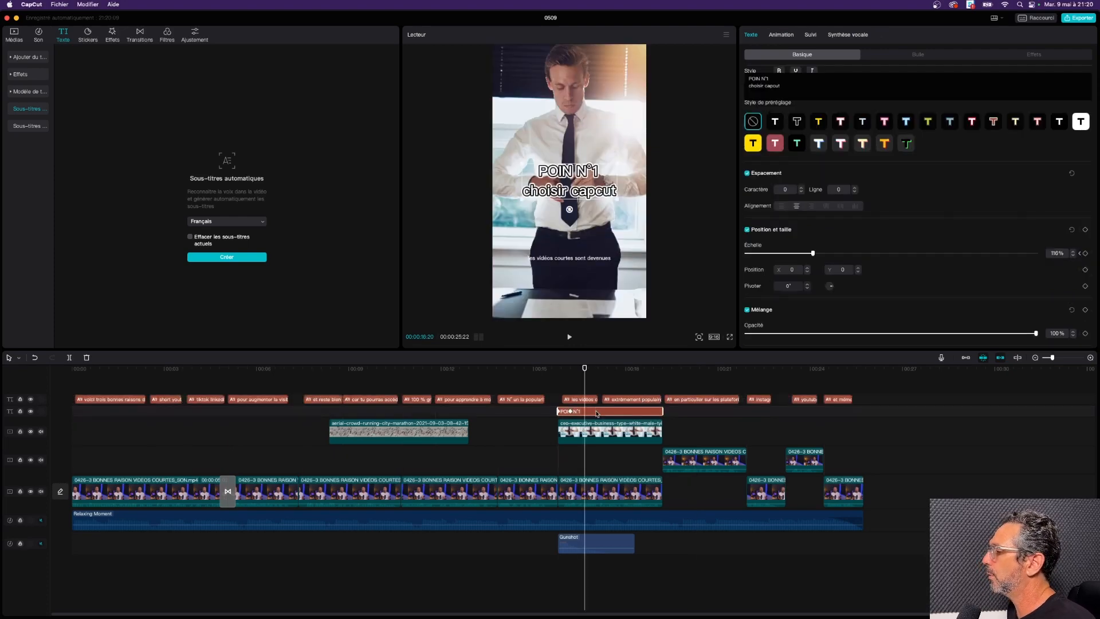
{"action": "key", "text": "Delete"}
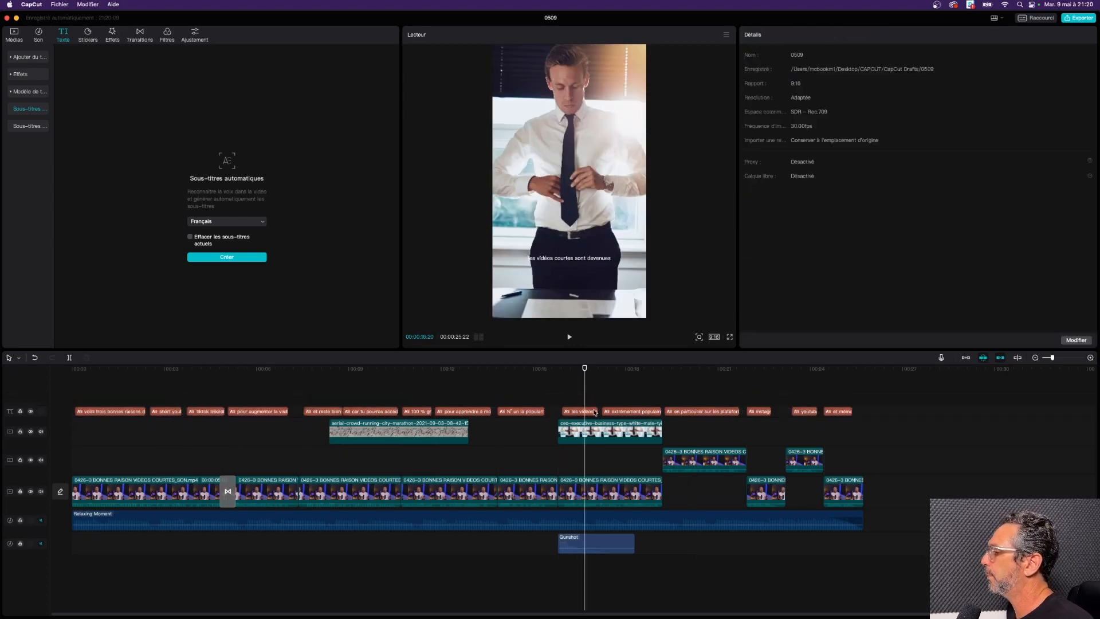
Inspect the subtitle text over the businessman clip, at the end of the video and on "en particulier sur les plateformes telles que tiktok"
{"action": "left_click", "coordinate": [629, 368]}
{"action": "left_click", "coordinate": [639, 413]}
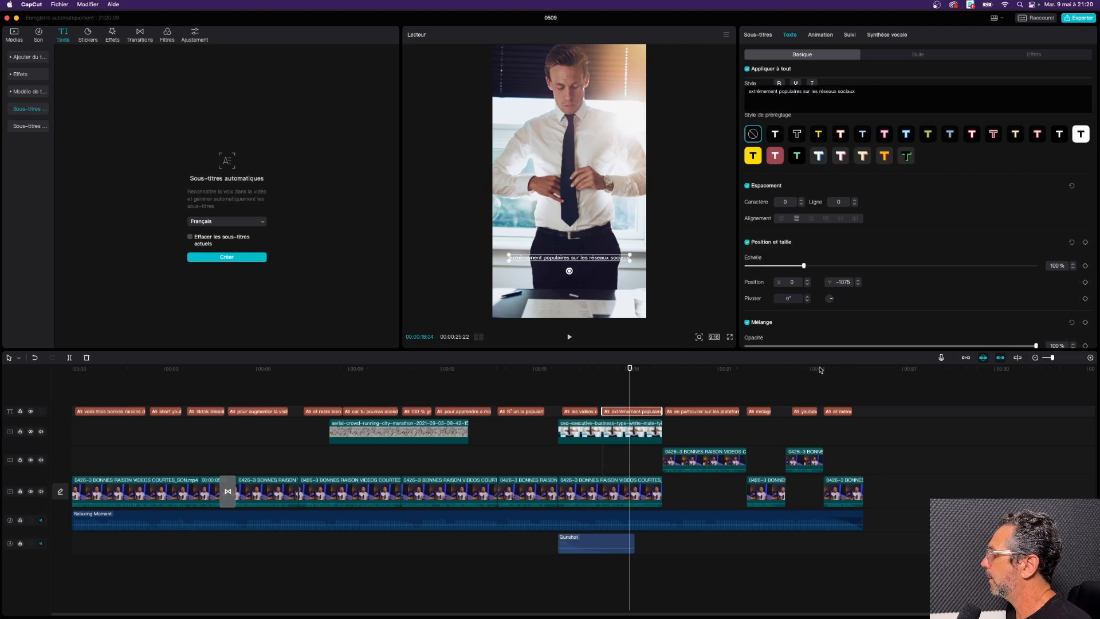
{"action": "left_click", "coordinate": [840, 368]}
{"action": "left_click", "coordinate": [840, 411]}
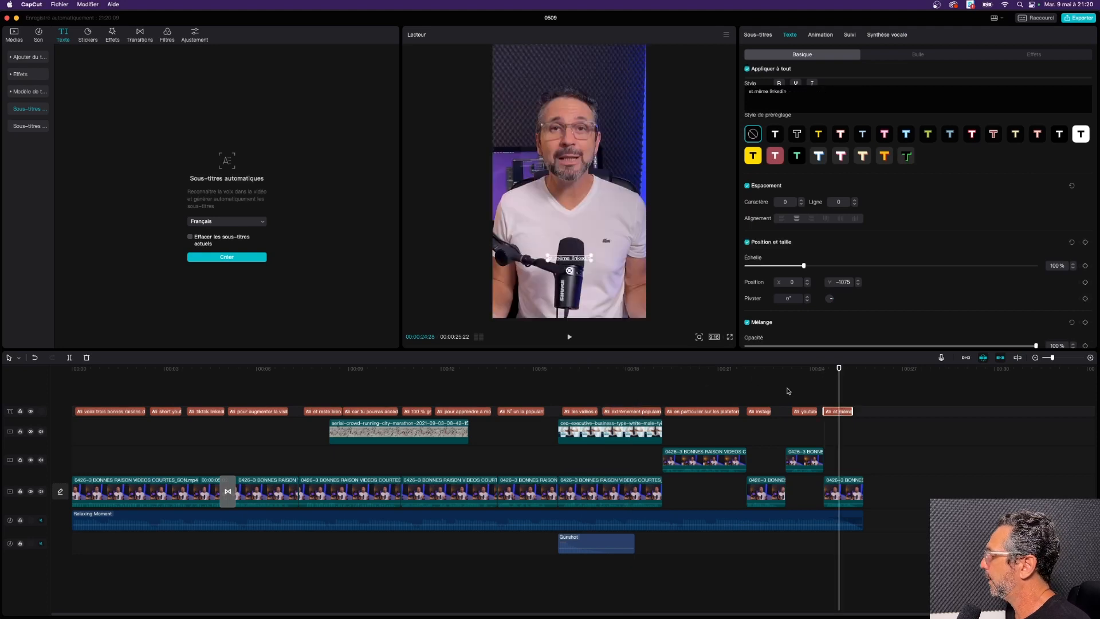
{"action": "left_click", "coordinate": [691, 369]}
{"action": "left_click", "coordinate": [702, 412]}
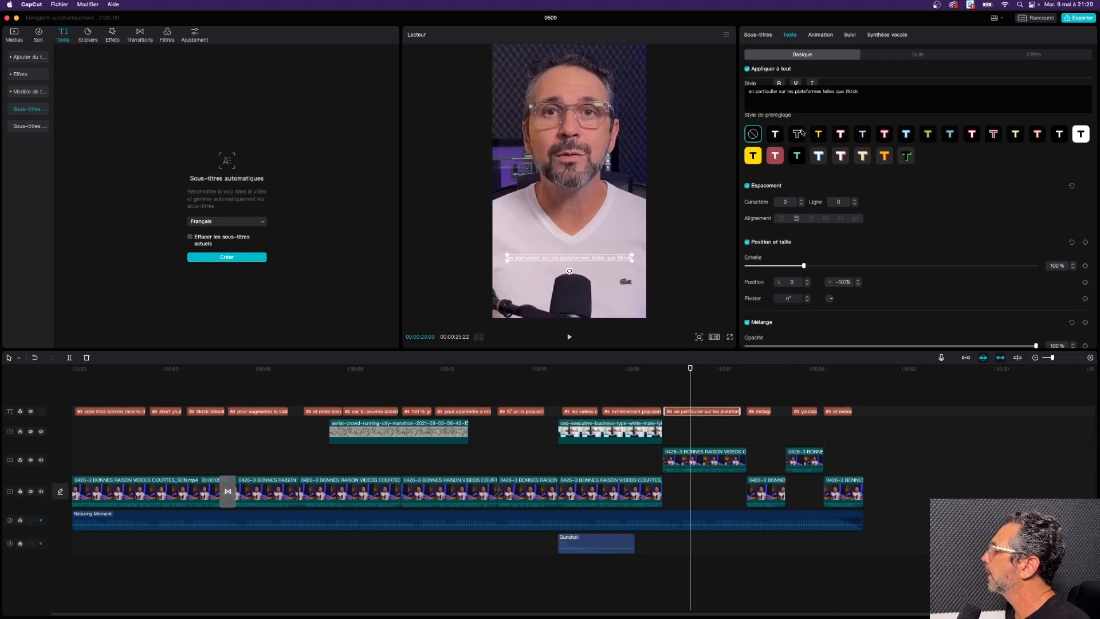
Try enlarging the subtitles to a 215% scale, and undo the enlargement
{"action": "left_click_drag", "start_coordinate": [804, 267], "coordinate": [870, 267]}
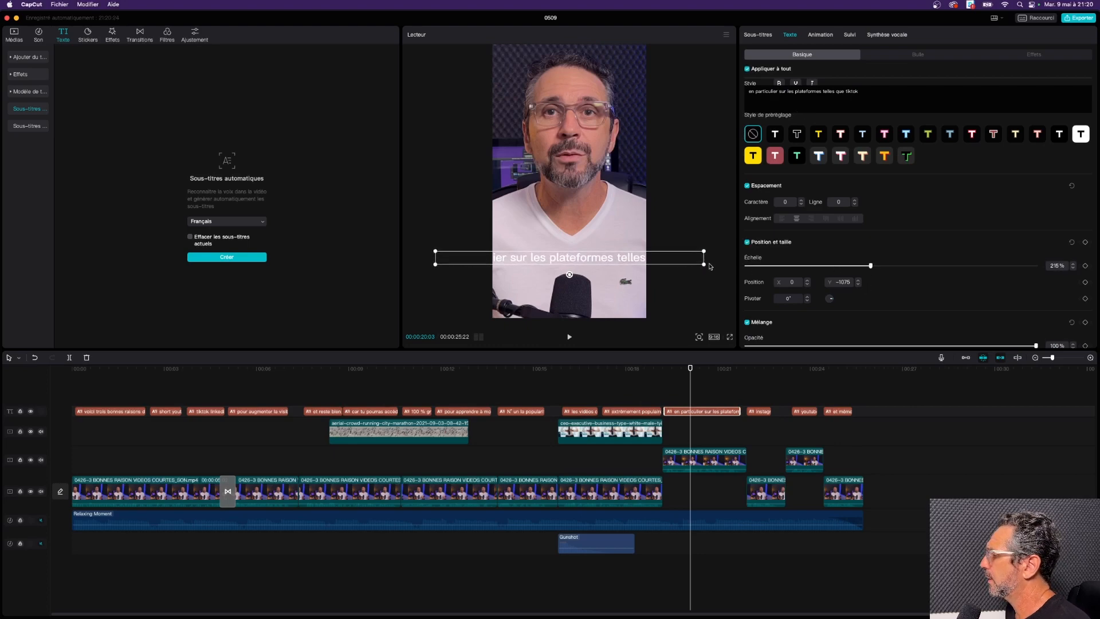
{"action": "left_click_drag", "start_coordinate": [704, 264], "coordinate": [656, 261]}
{"action": "left_click_drag", "start_coordinate": [657, 261], "coordinate": [695, 261]}
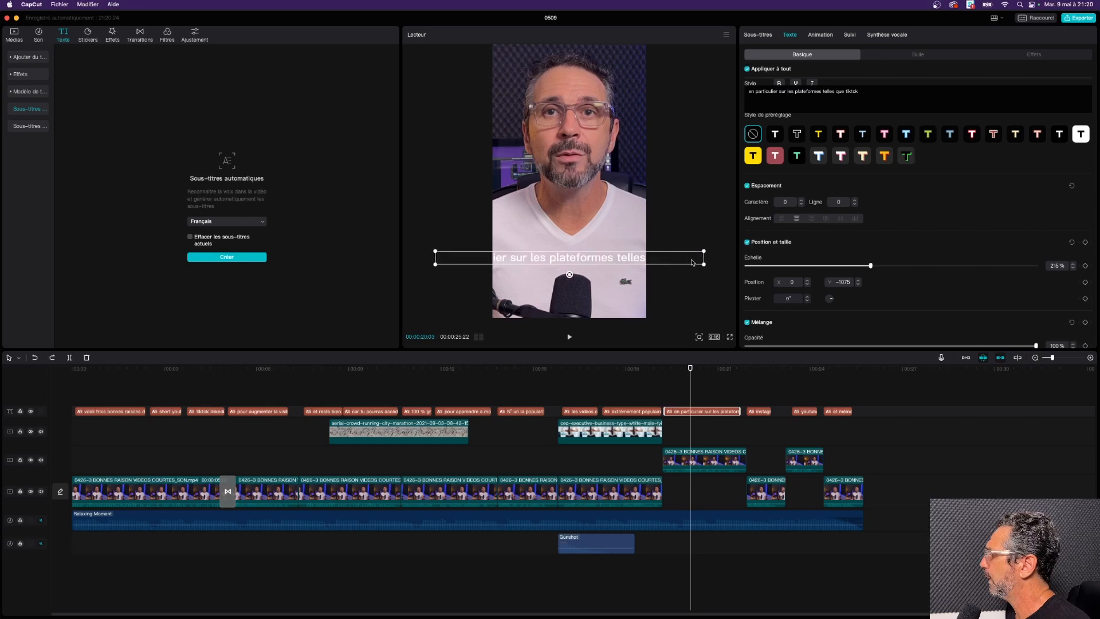
{"action": "key", "text": "super+z"}
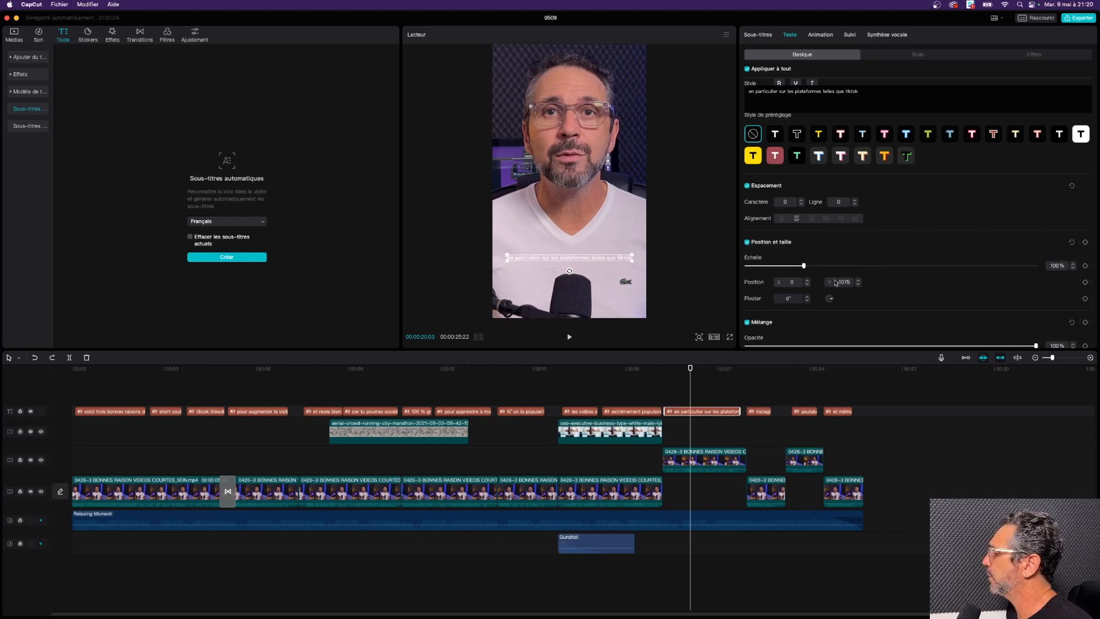
Set all subtitles to font size 21 with the yellow black-outlined preset, and move them slightly higher in the frame
{"action": "scroll", "coordinate": [844, 193], "scroll_direction": "up", "scroll_amount": 3}
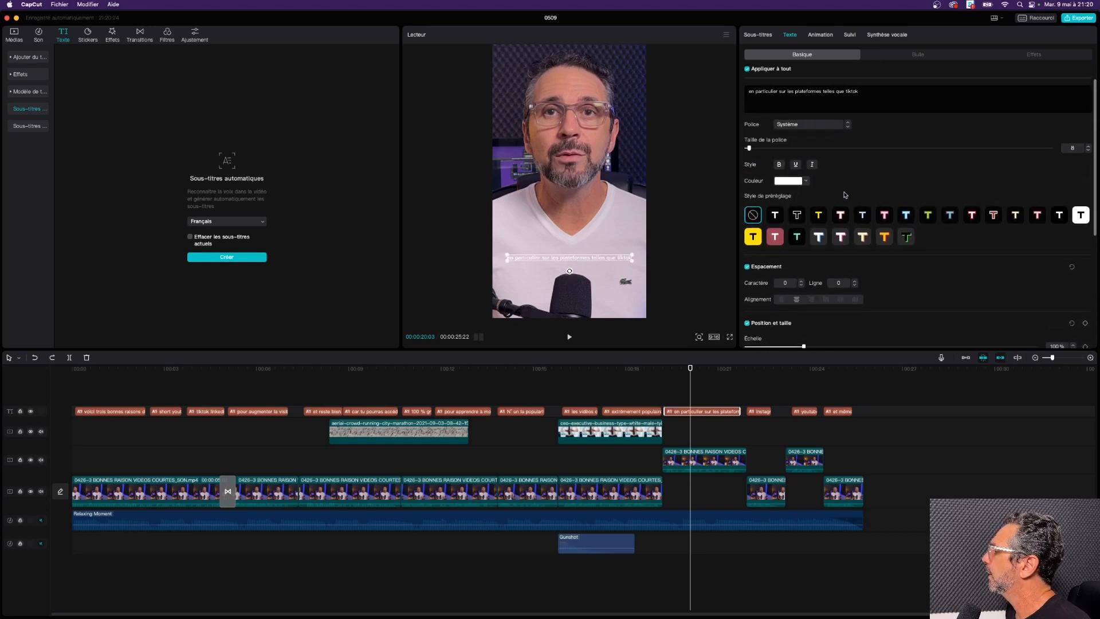
{"action": "left_click_drag", "start_coordinate": [749, 147], "coordinate": [764, 150]}
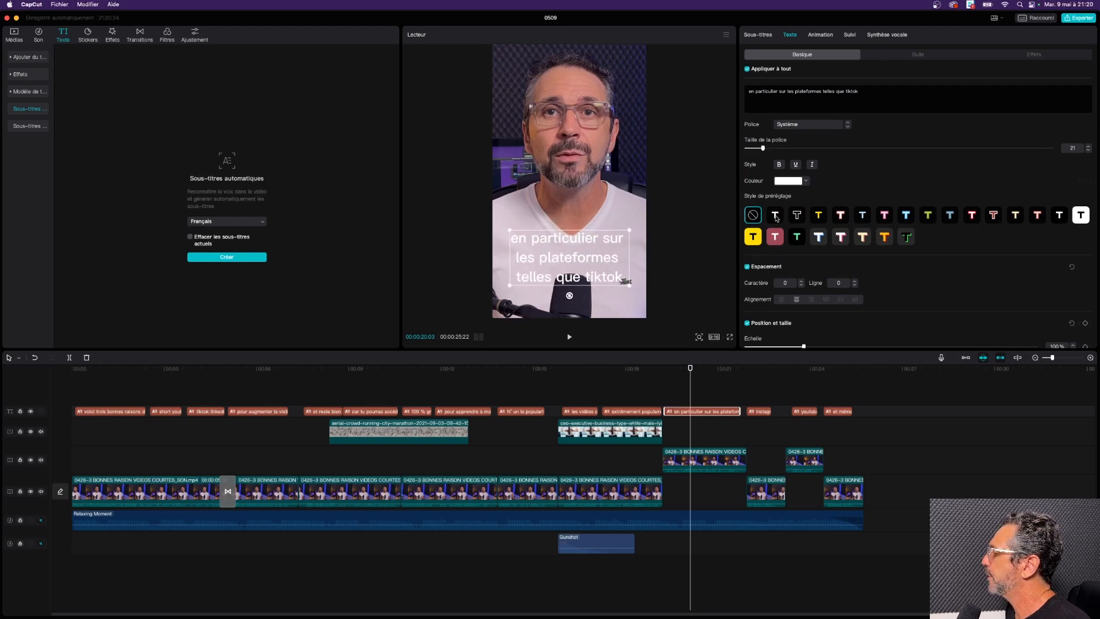
{"action": "left_click", "coordinate": [819, 217]}
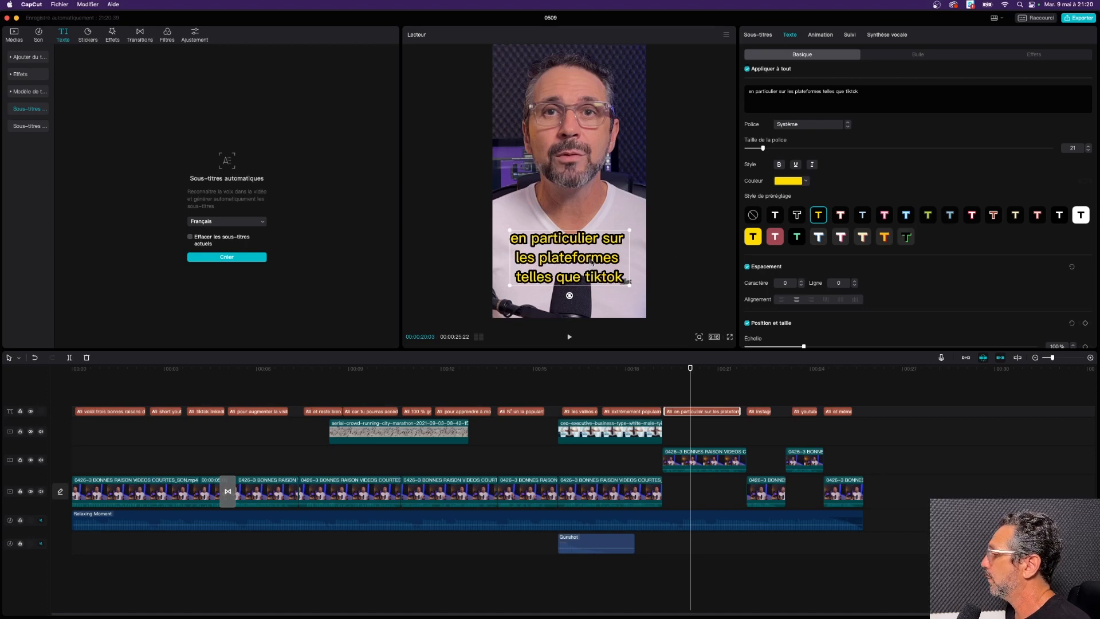
{"action": "left_click_drag", "start_coordinate": [592, 261], "coordinate": [591, 233]}
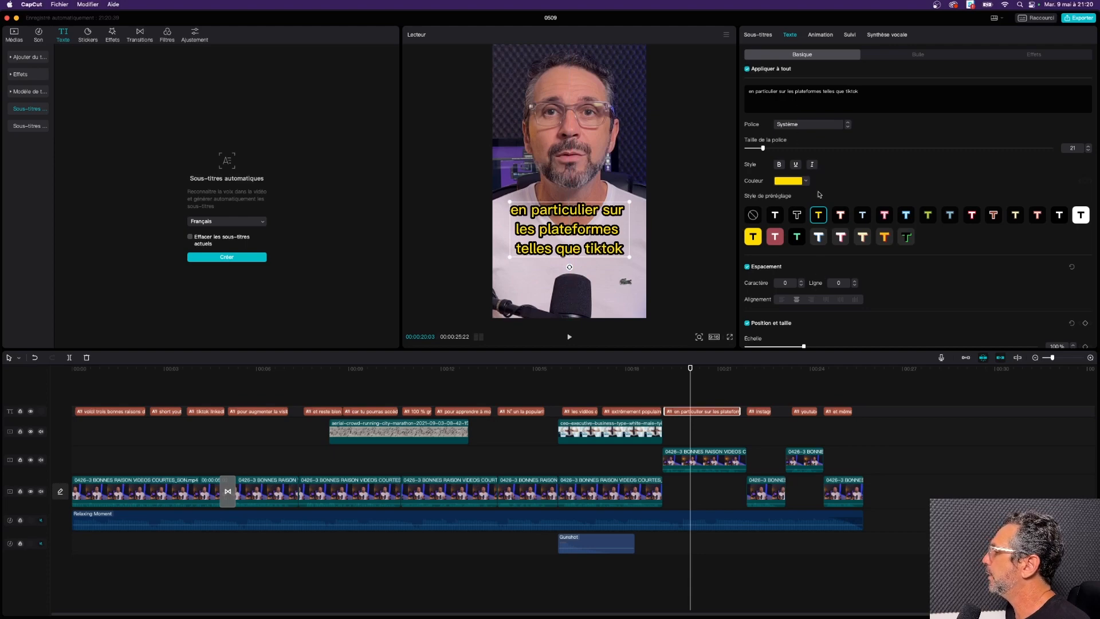
Change the font of all subtitles to Cunia-Bold and set the font size to 15
{"action": "left_click", "coordinate": [803, 128]}
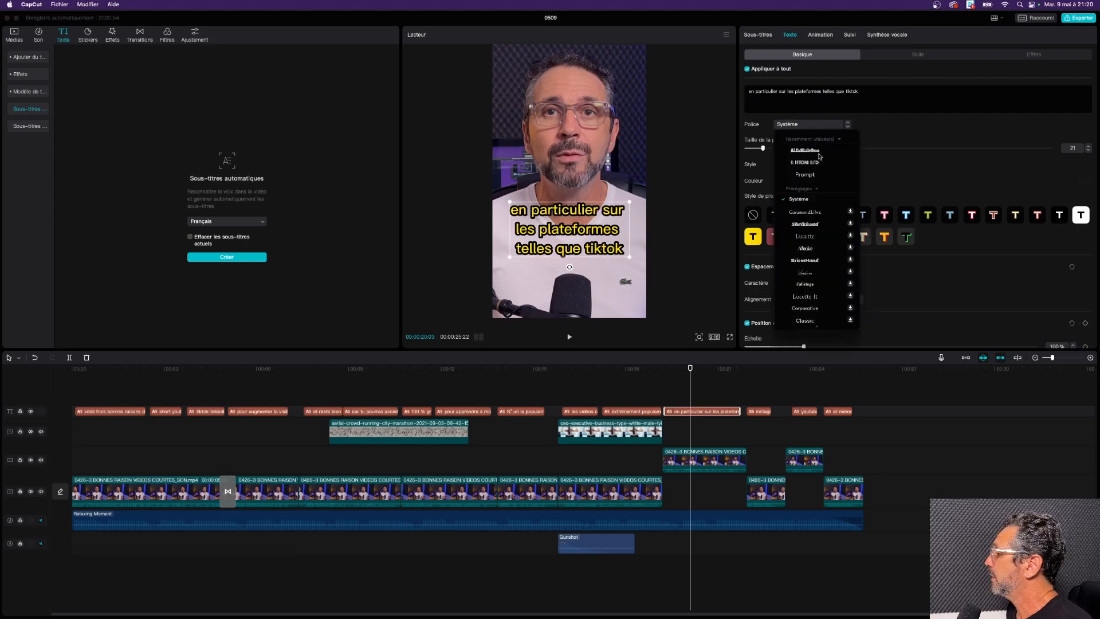
{"action": "scroll", "coordinate": [801, 256], "scroll_direction": "down", "scroll_amount": 3}
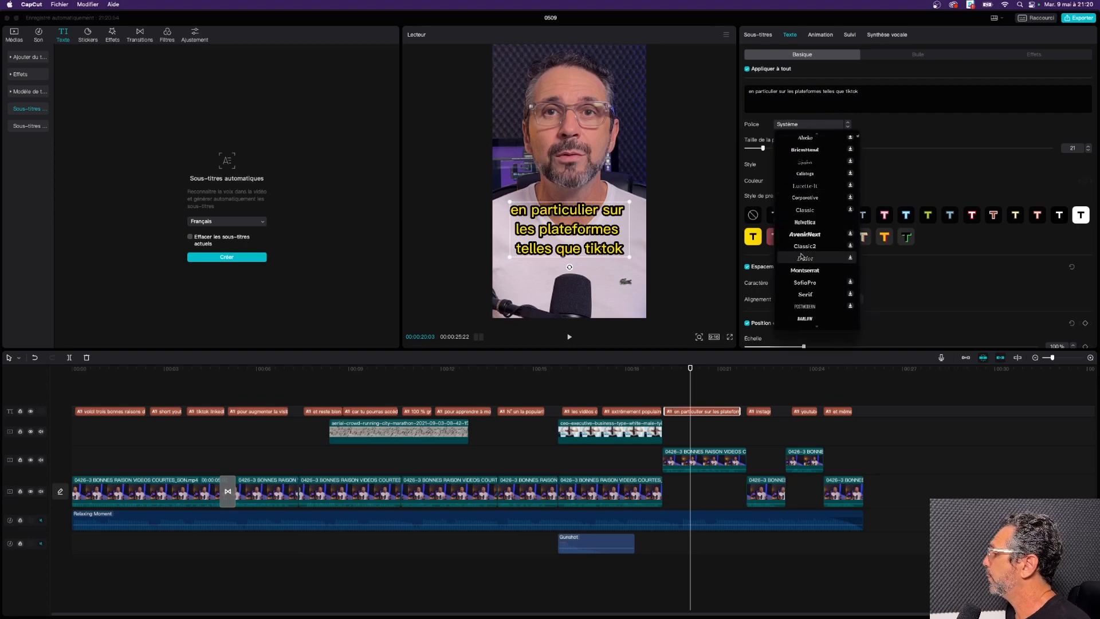
{"action": "left_click", "coordinate": [805, 270]}
{"action": "scroll", "coordinate": [802, 257], "scroll_direction": "down", "scroll_amount": 1}
{"action": "scroll", "coordinate": [803, 256], "scroll_direction": "down", "scroll_amount": 2}
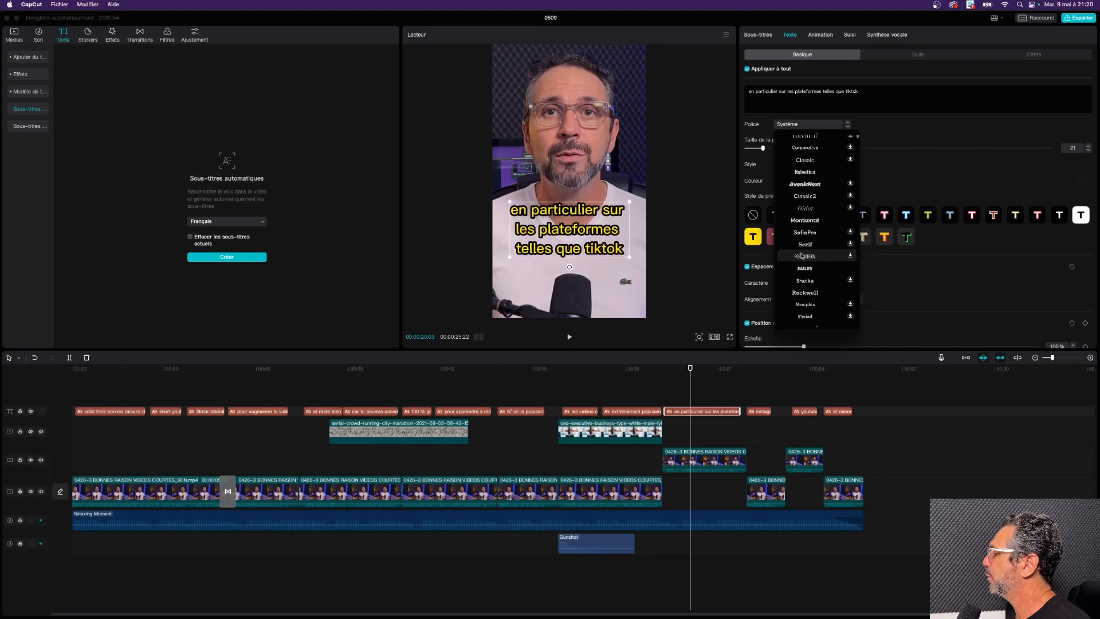
{"action": "left_click", "coordinate": [803, 253]}
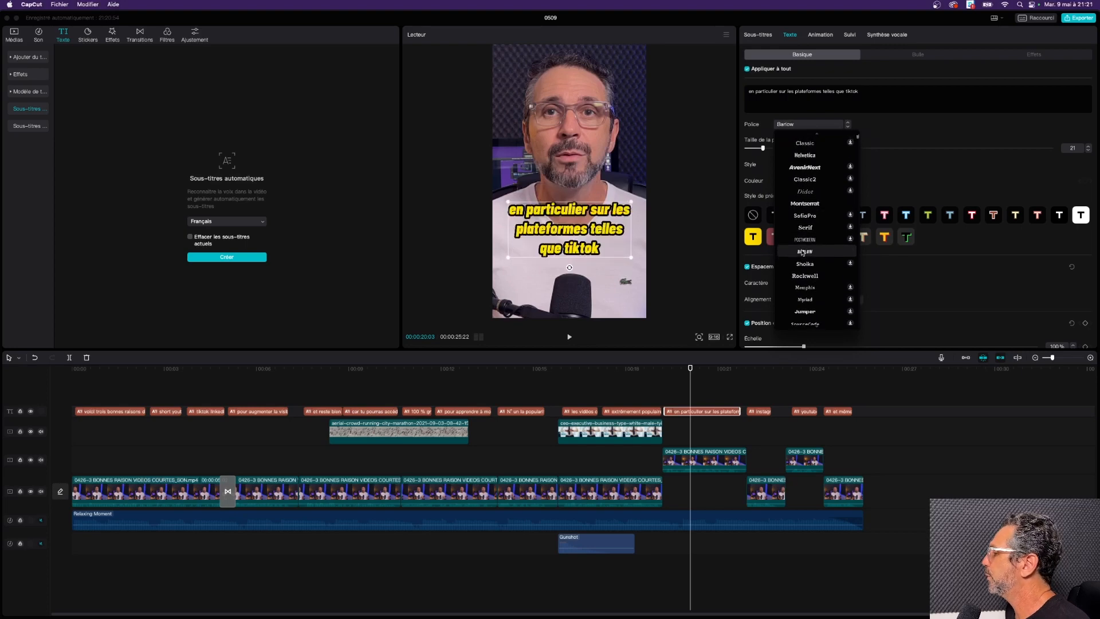
{"action": "left_click", "coordinate": [805, 276]}
{"action": "left_click", "coordinate": [809, 279]}
{"action": "scroll", "coordinate": [808, 279], "scroll_direction": "down", "scroll_amount": 6}
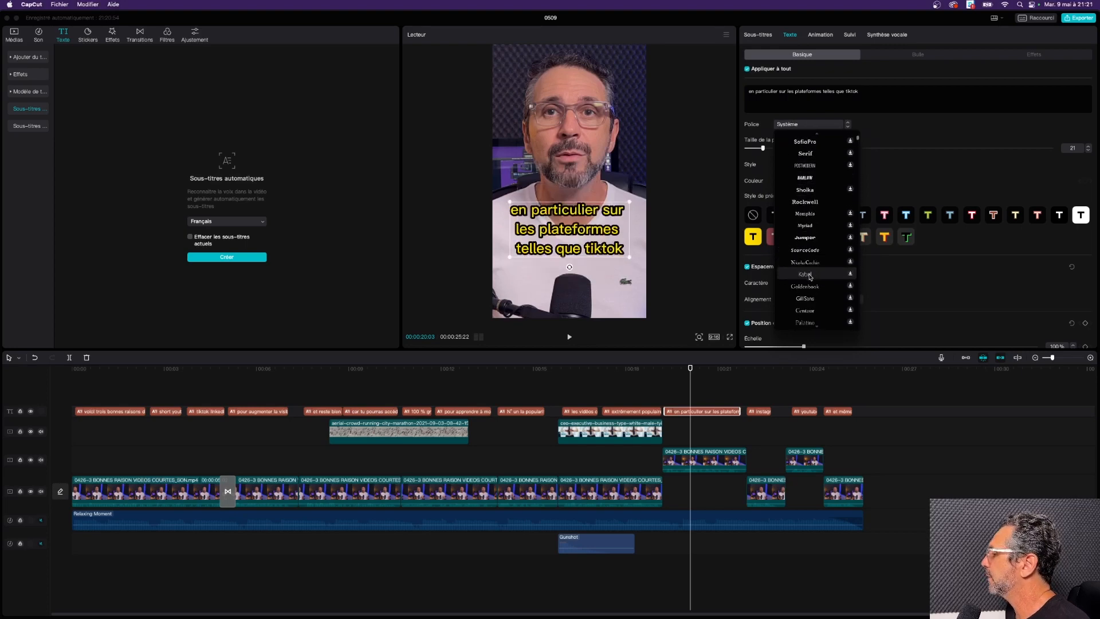
{"action": "scroll", "coordinate": [806, 269], "scroll_direction": "down", "scroll_amount": 4}
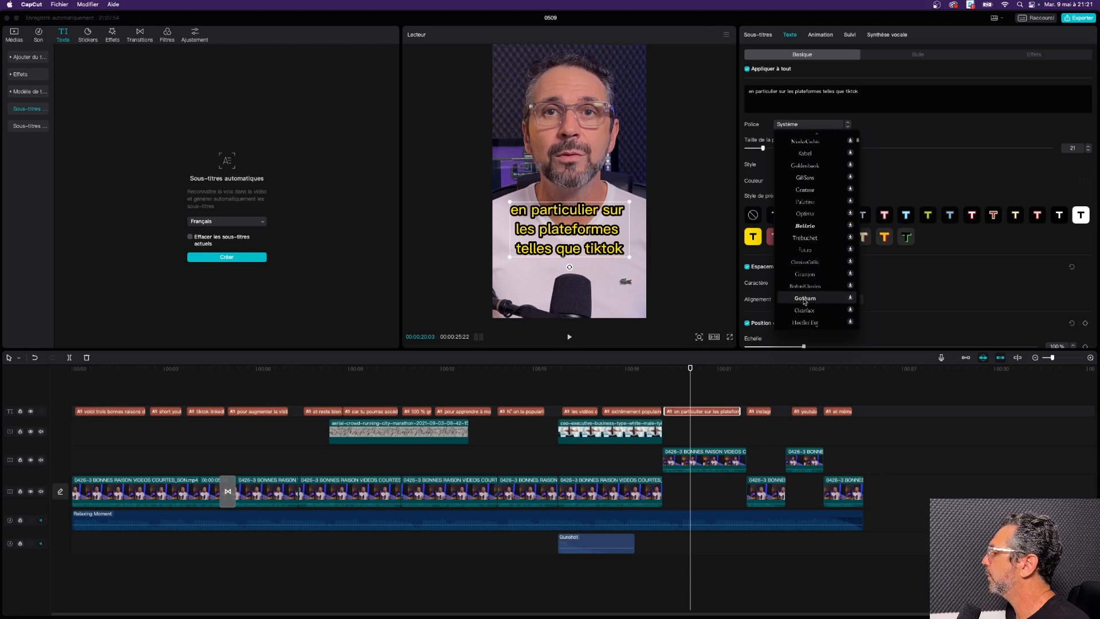
{"action": "scroll", "coordinate": [804, 260], "scroll_direction": "down", "scroll_amount": 3}
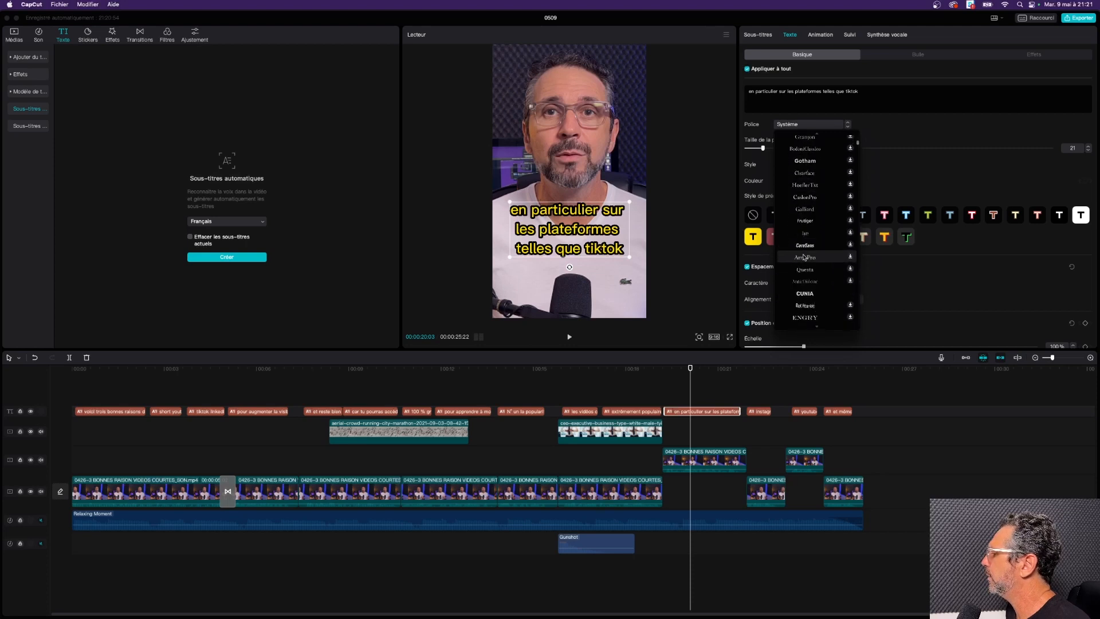
{"action": "left_click", "coordinate": [805, 278]}
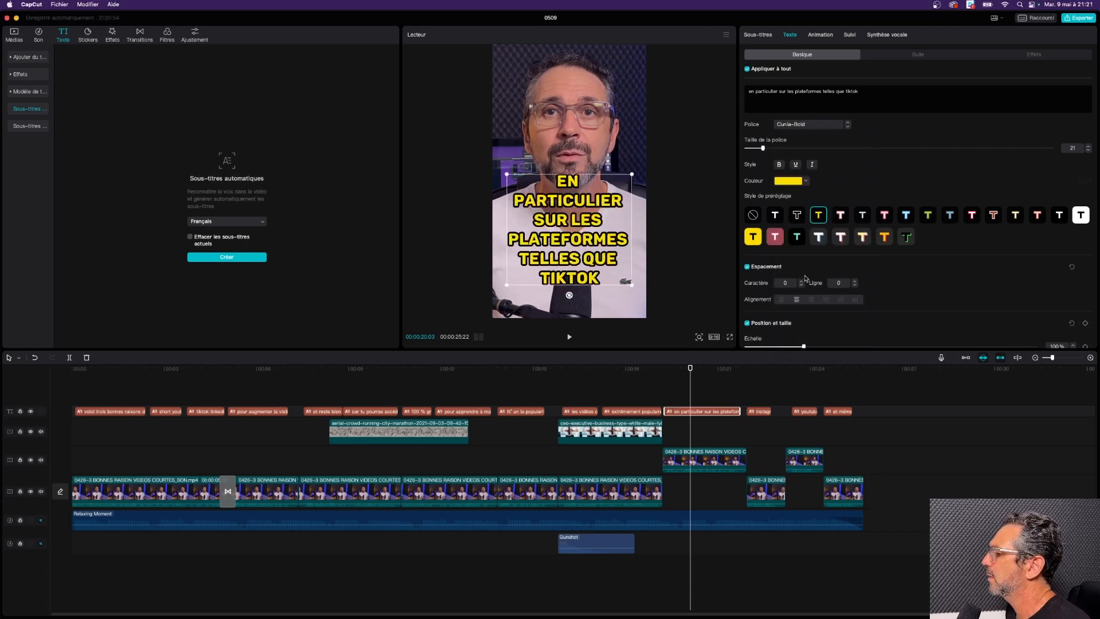
{"action": "left_click_drag", "start_coordinate": [763, 148], "coordinate": [756, 150]}
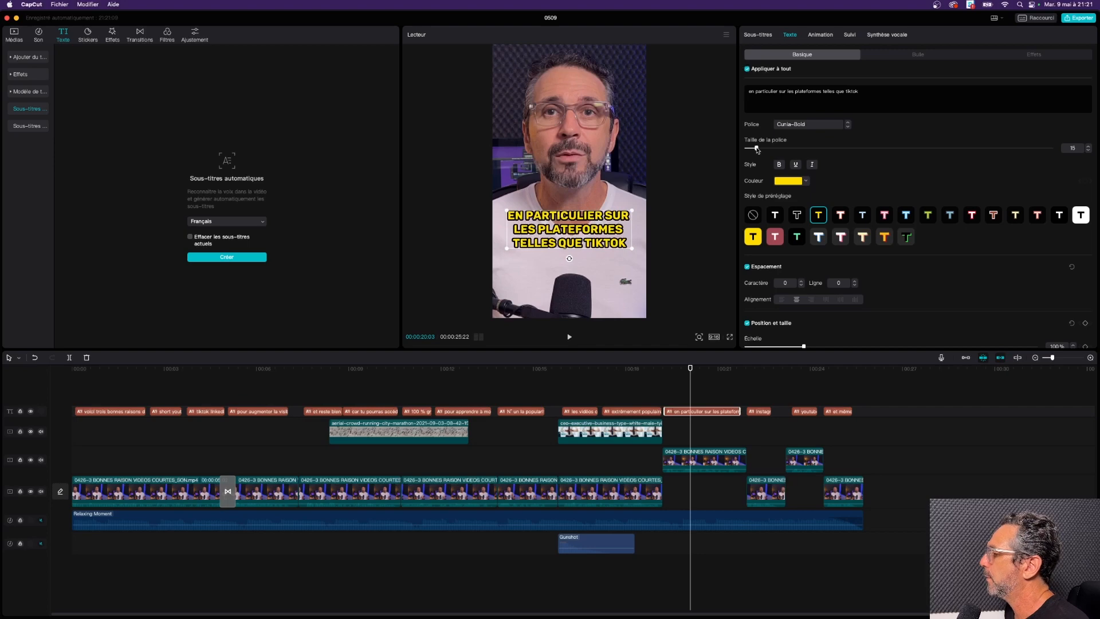
Check the restyled opening subtitle in the first seconds of the video
{"action": "left_click_drag", "start_coordinate": [646, 368], "coordinate": [89, 369]}
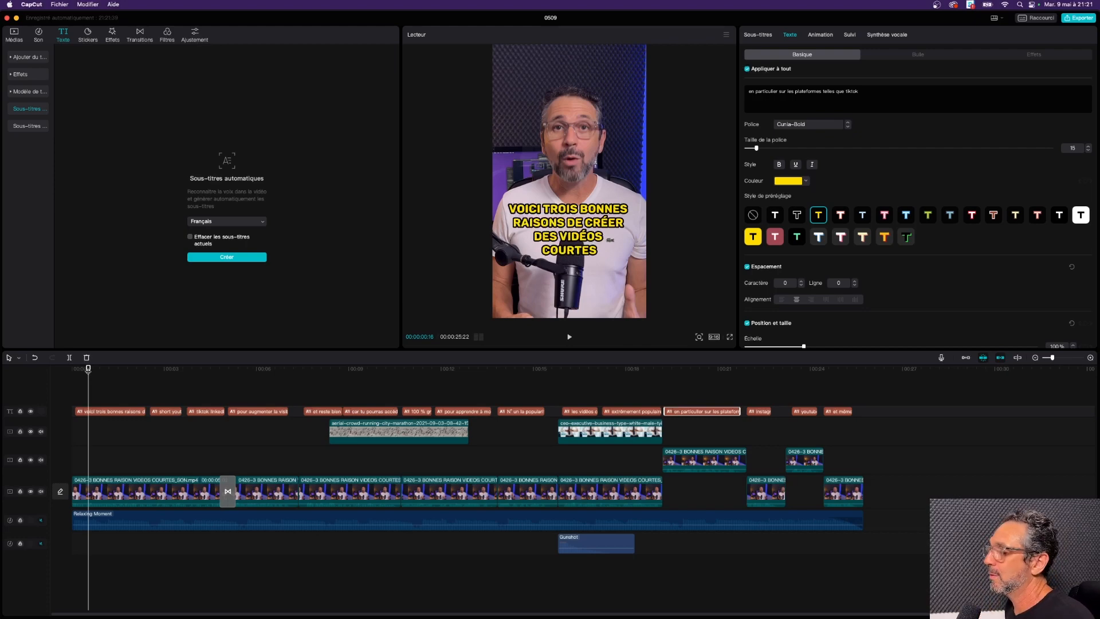
{"action": "left_click_drag", "start_coordinate": [88, 369], "coordinate": [120, 369]}
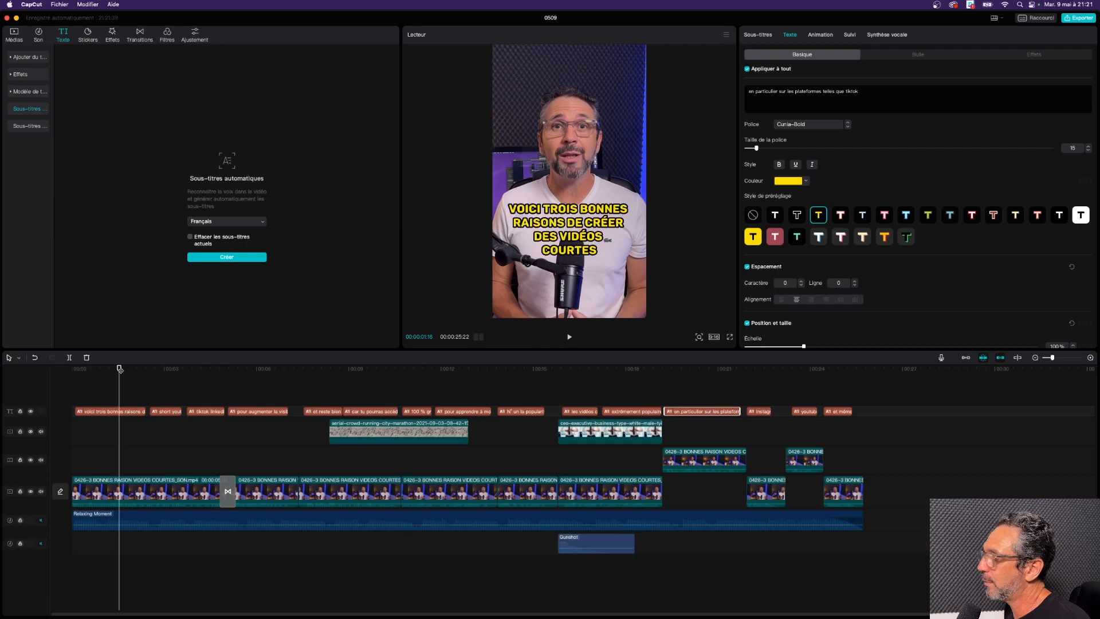
{"action": "left_click_drag", "start_coordinate": [119, 367], "coordinate": [112, 369]}
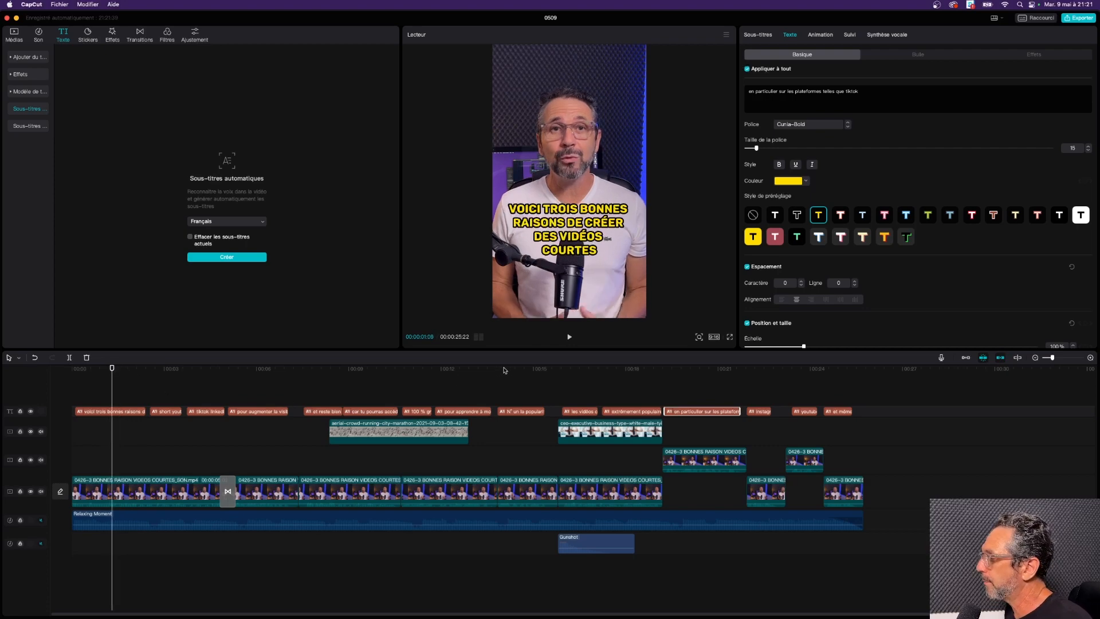
Split the "extrêmement populaires sur les réseaux sociaux" subtitle in two at 00:00:18:03
{"action": "left_click", "coordinate": [626, 369]}
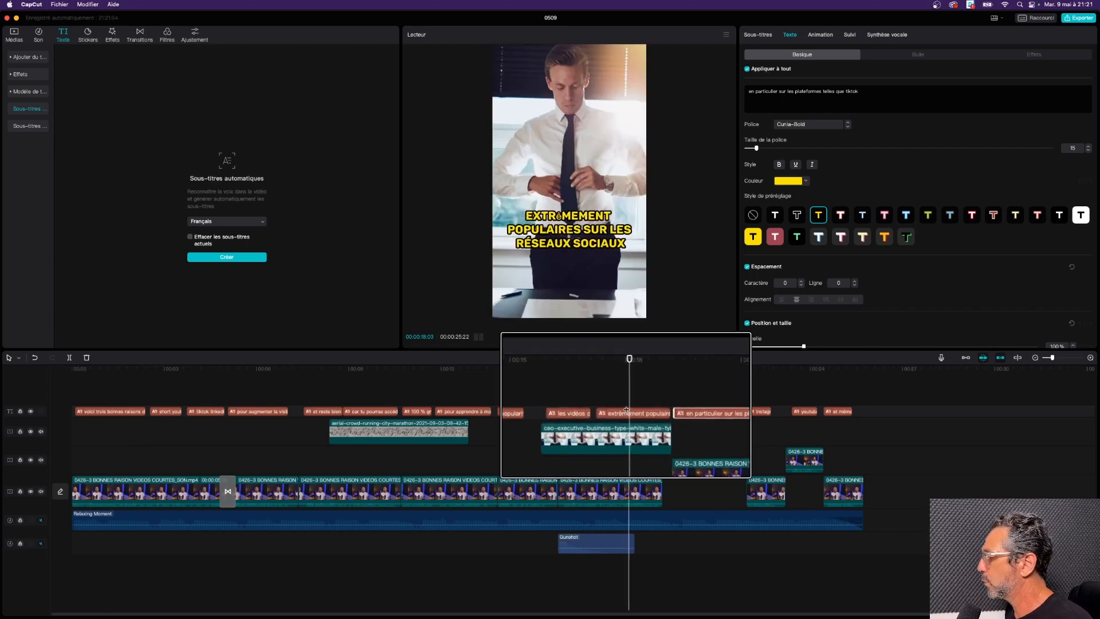
{"action": "key", "text": "b"}
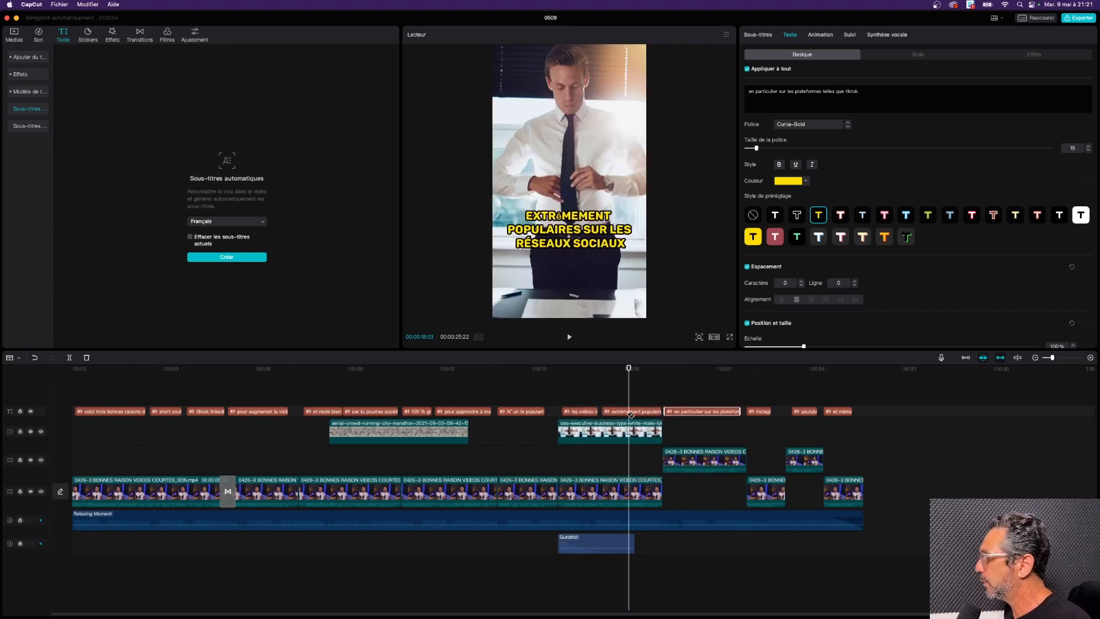
{"action": "left_click", "coordinate": [629, 413]}
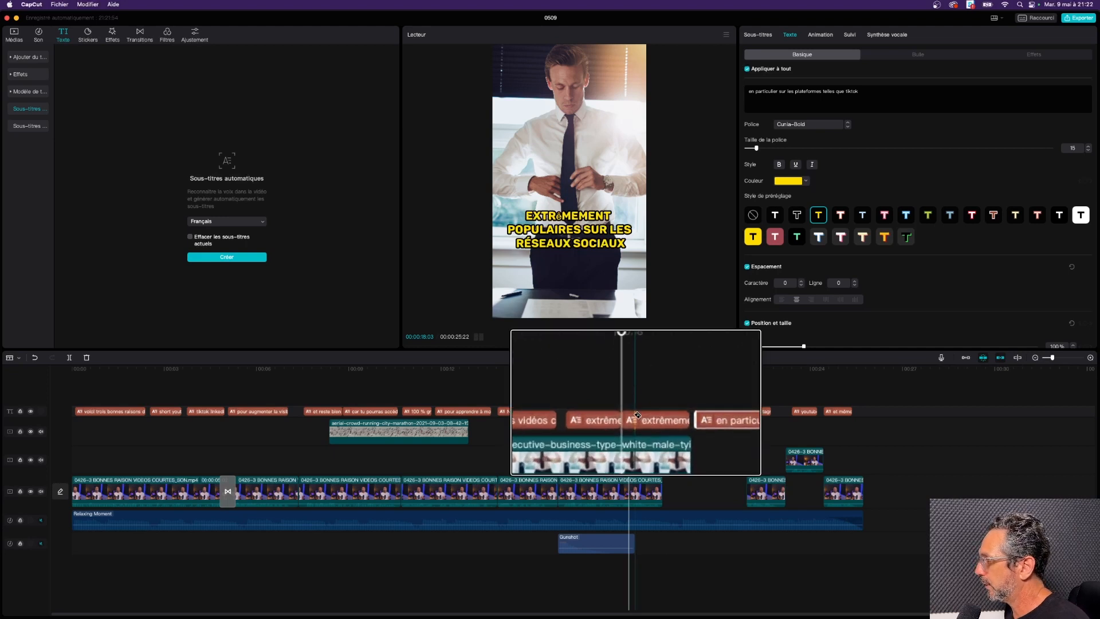
Shorten the first half of the split subtitle to "extrêmement populaires"
{"action": "left_click_drag", "start_coordinate": [628, 367], "coordinate": [617, 368]}
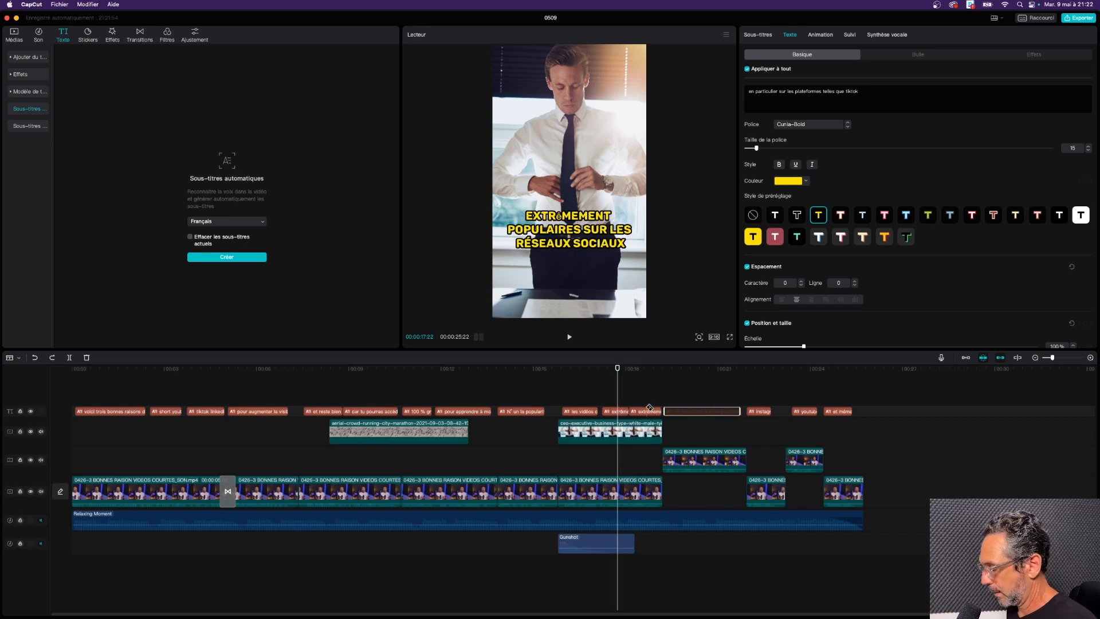
{"action": "key", "text": "a"}
{"action": "left_click", "coordinate": [622, 412]}
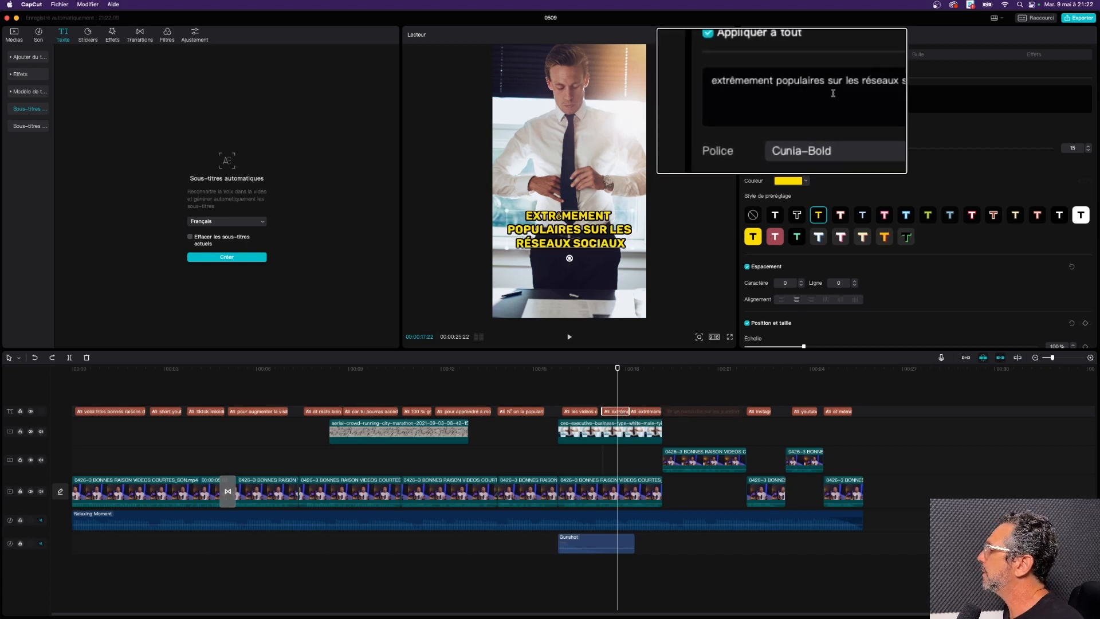
{"action": "left_click_drag", "start_coordinate": [857, 92], "coordinate": [806, 92]}
{"action": "left_click", "coordinate": [851, 93]}
{"action": "key", "text": "BackSpace"}
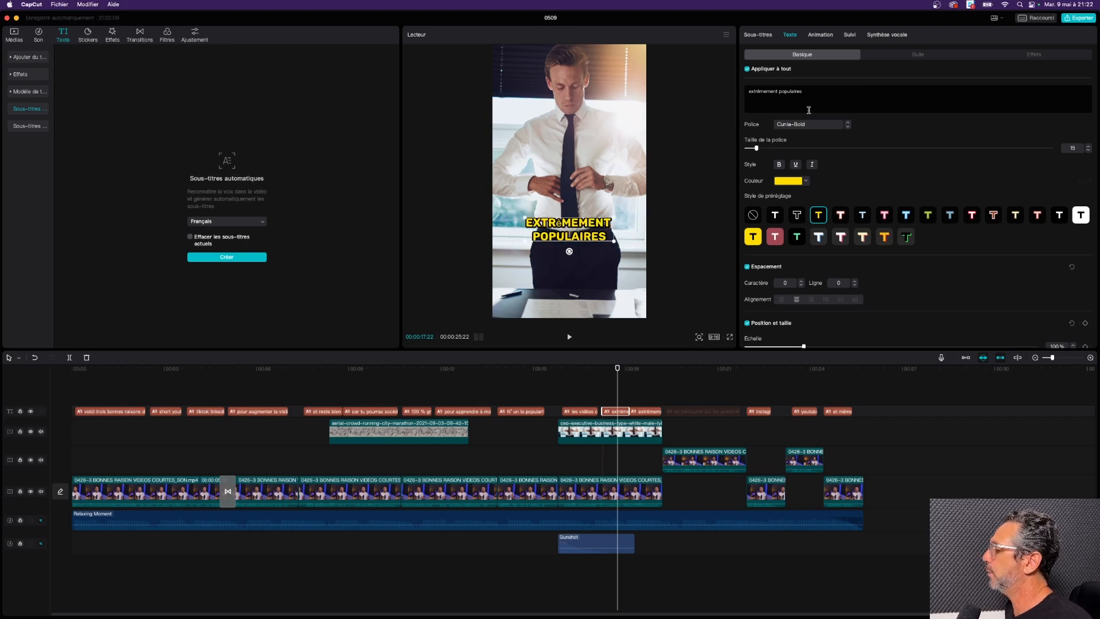
Shorten the second half of the split subtitle to "sur les réseaux sociaux"
{"action": "left_click", "coordinate": [640, 379]}
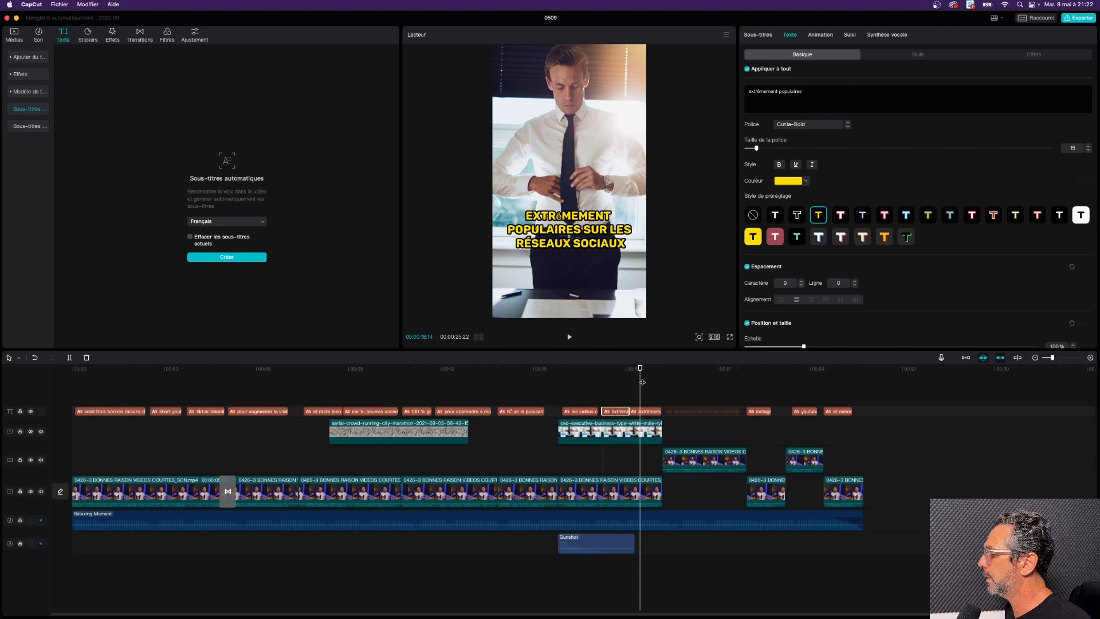
{"action": "left_click", "coordinate": [645, 412]}
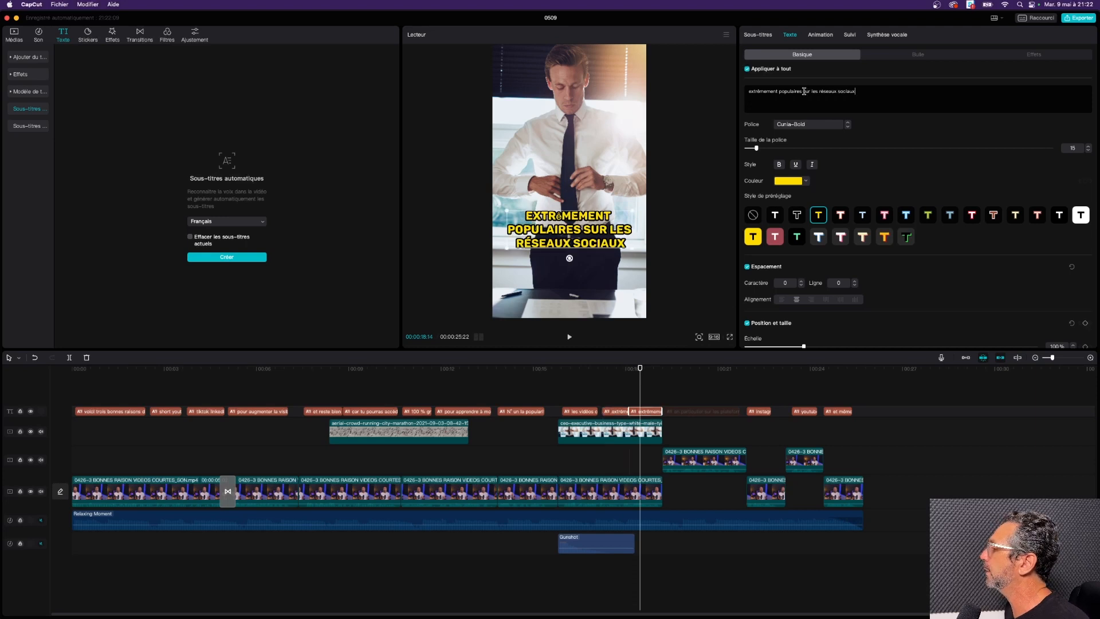
{"action": "left_click_drag", "start_coordinate": [805, 91], "coordinate": [746, 91]}
{"action": "key", "text": "BackSpace"}
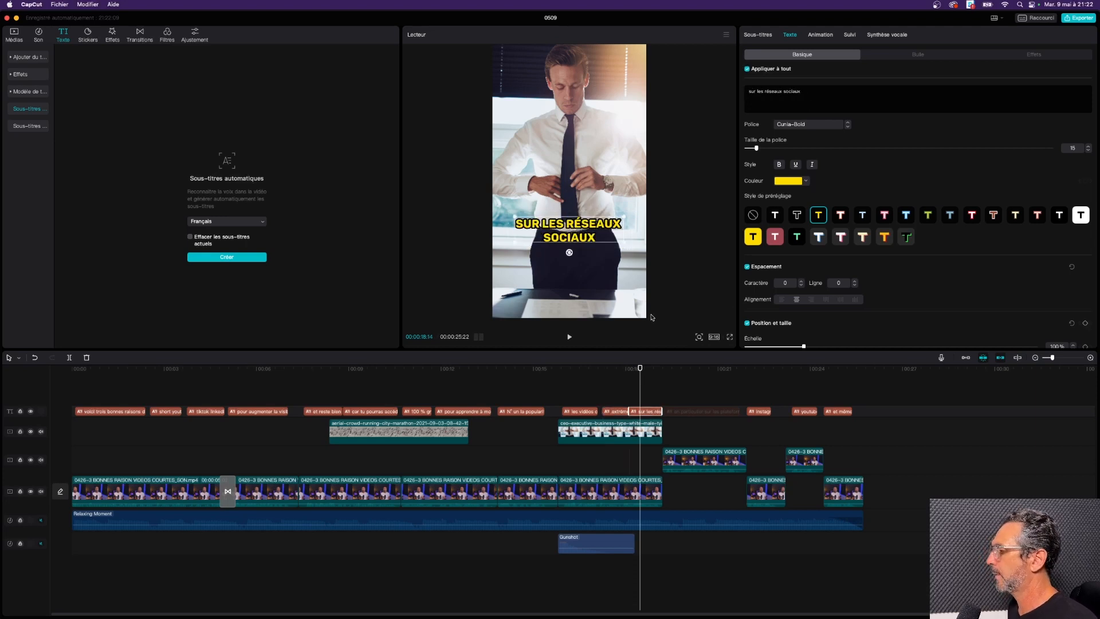
Play back the split subtitles over the businessman clip, and view the subtitle near the end of the running crowd clip
{"action": "left_click", "coordinate": [598, 369]}
{"action": "key", "text": "space"}
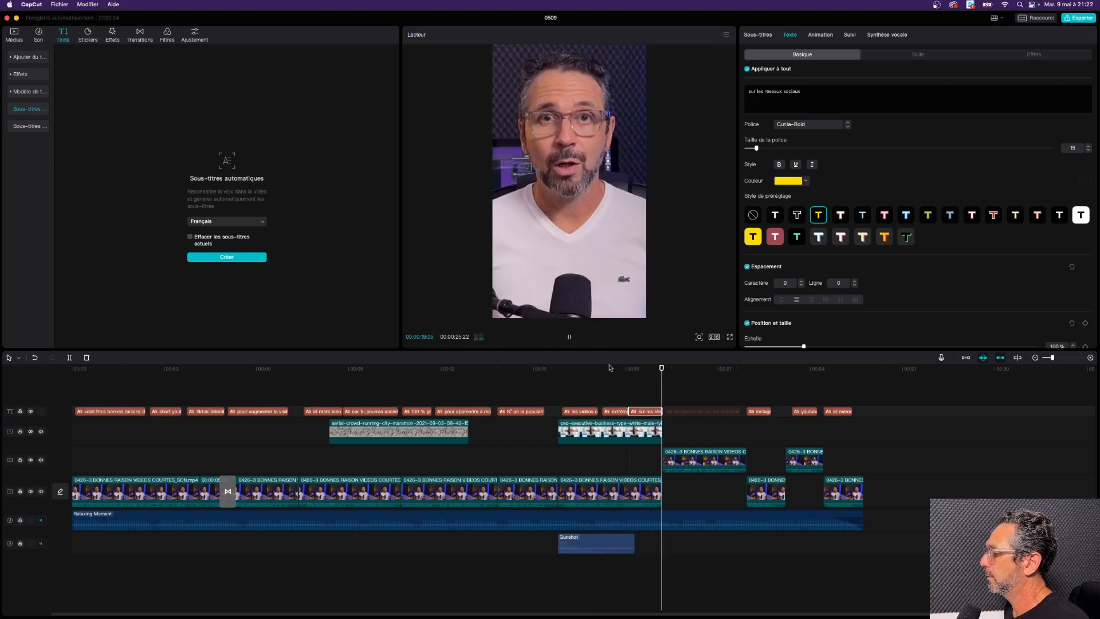
{"action": "left_click", "coordinate": [610, 368]}
{"action": "key", "text": "space"}
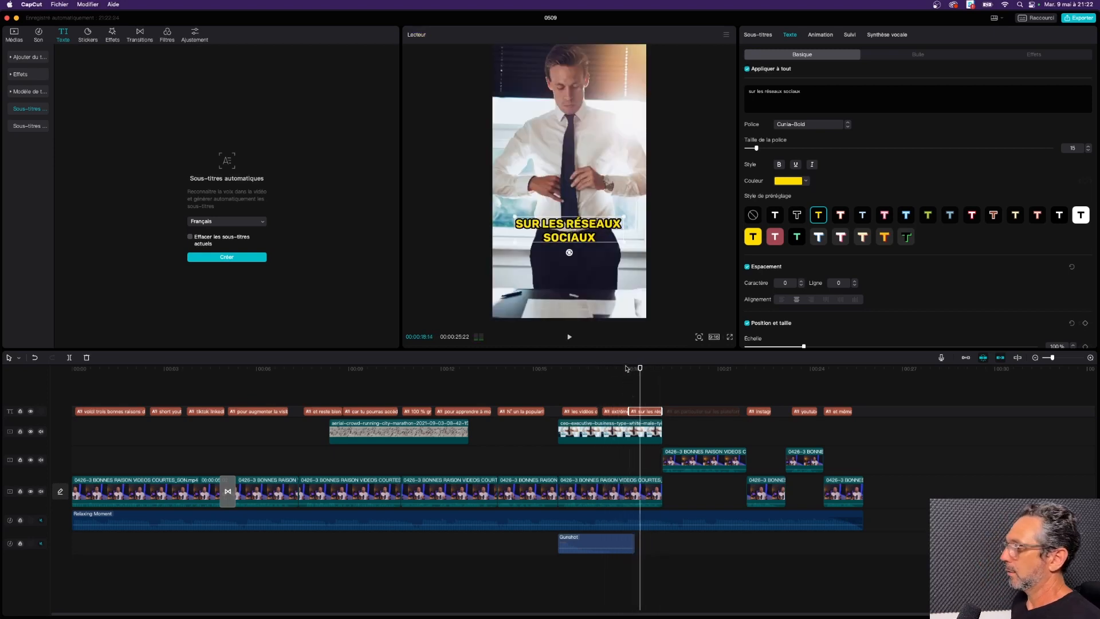
{"action": "left_click", "coordinate": [609, 369]}
{"action": "left_click", "coordinate": [469, 369]}
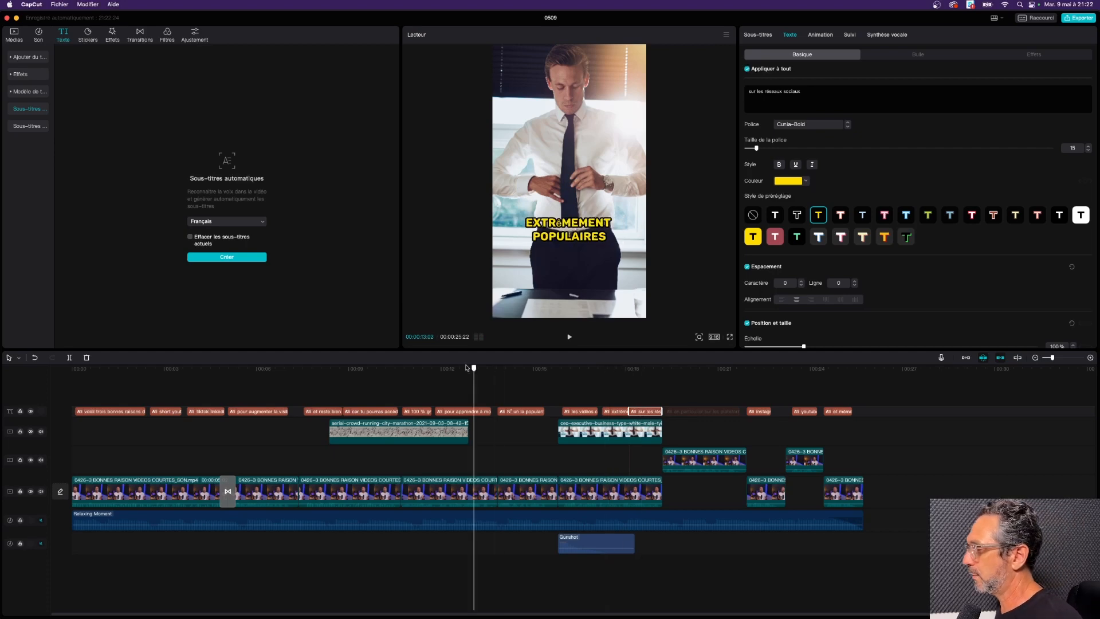
{"action": "left_click", "coordinate": [456, 368]}
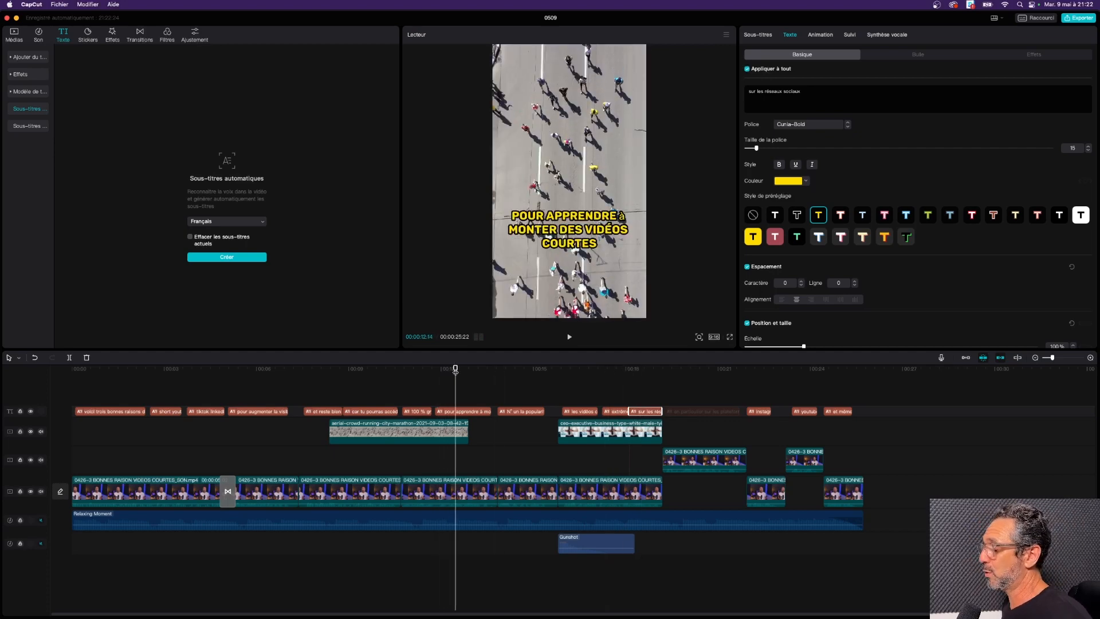
Review the subtitle near the end of the crowd clip, the disabled "en particulier sur les plateformes" subtitle, and the "sur les réseaux sociaux" subtitle
{"action": "left_click_drag", "start_coordinate": [456, 370], "coordinate": [460, 370]}
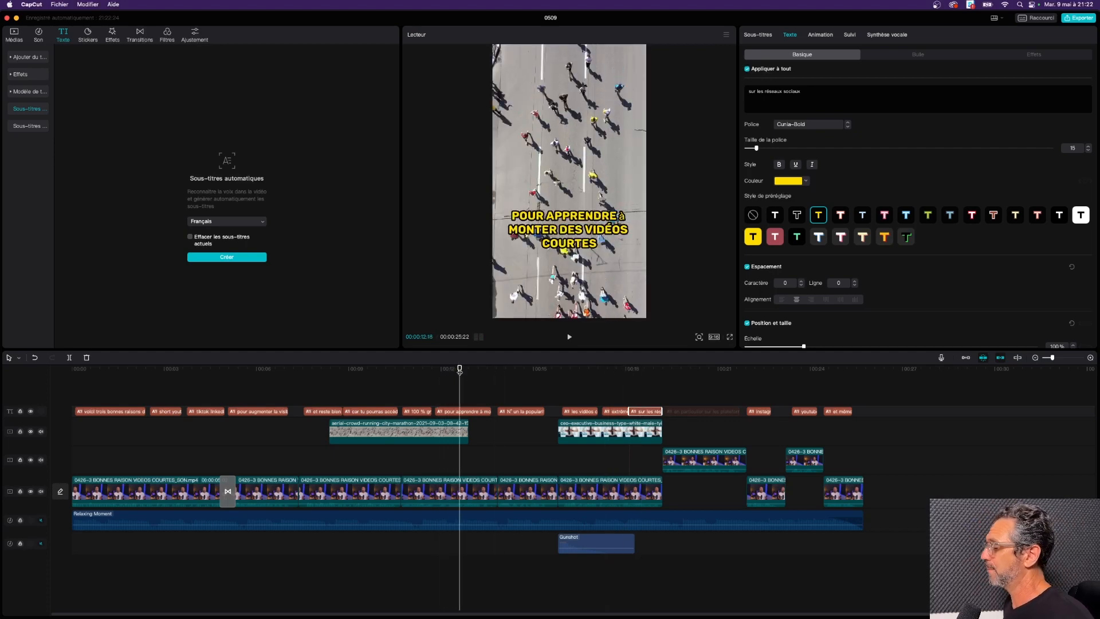
{"action": "left_click", "coordinate": [673, 396]}
{"action": "left_click", "coordinate": [683, 410]}
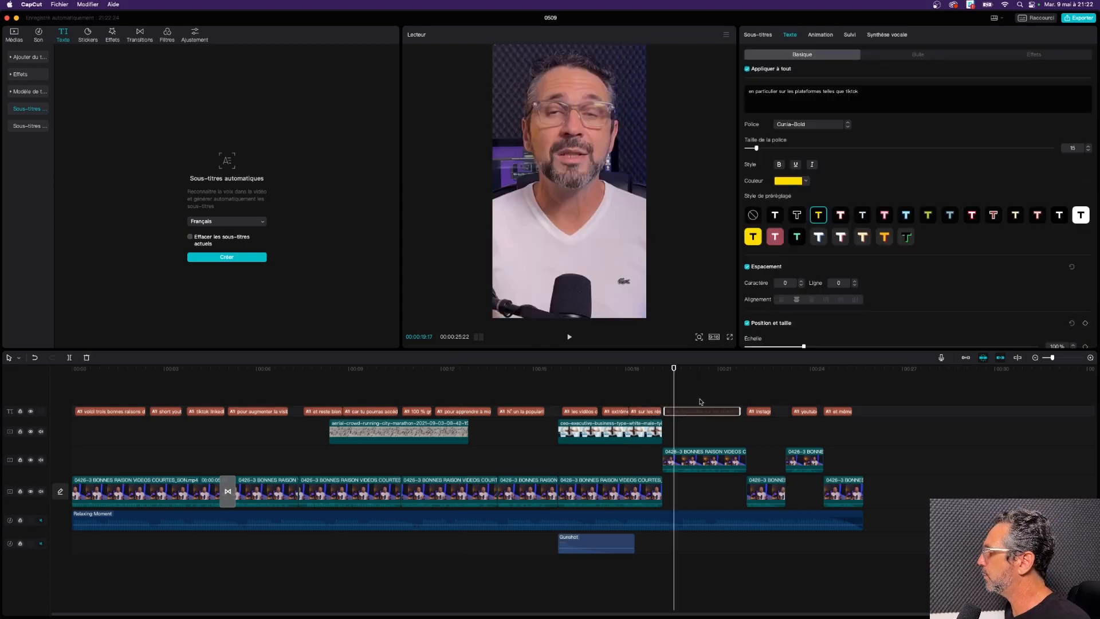
{"action": "left_click_drag", "start_coordinate": [760, 369], "coordinate": [640, 371]}
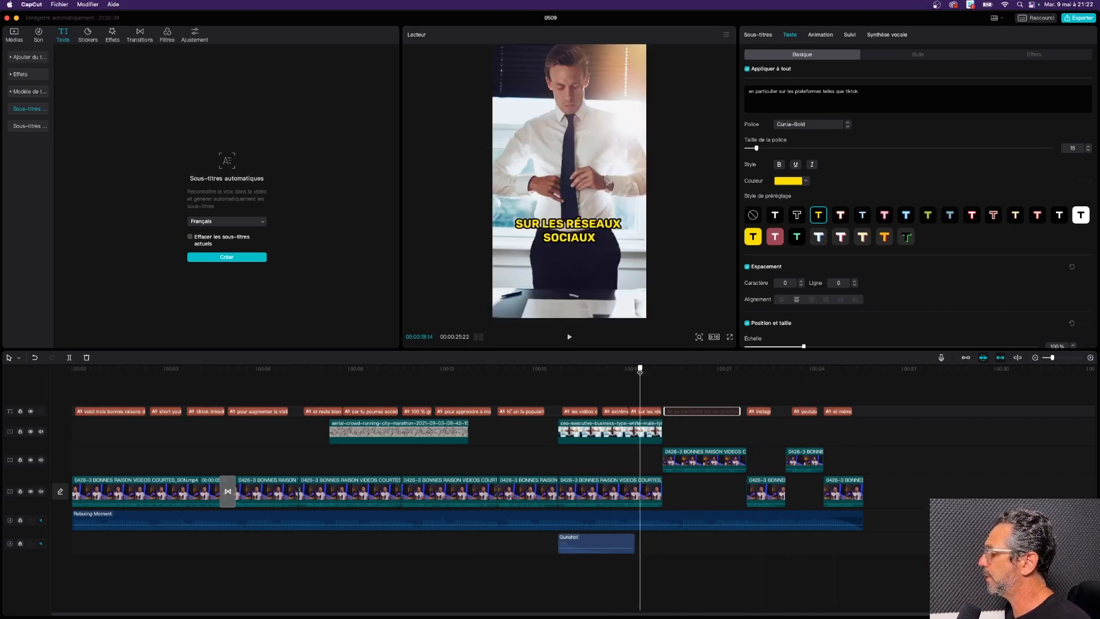
Try the Karaoké intro animation on the "sur les réseaux sociaux" subtitle alone, preview it in playback, and undo it
{"action": "left_click", "coordinate": [648, 412]}
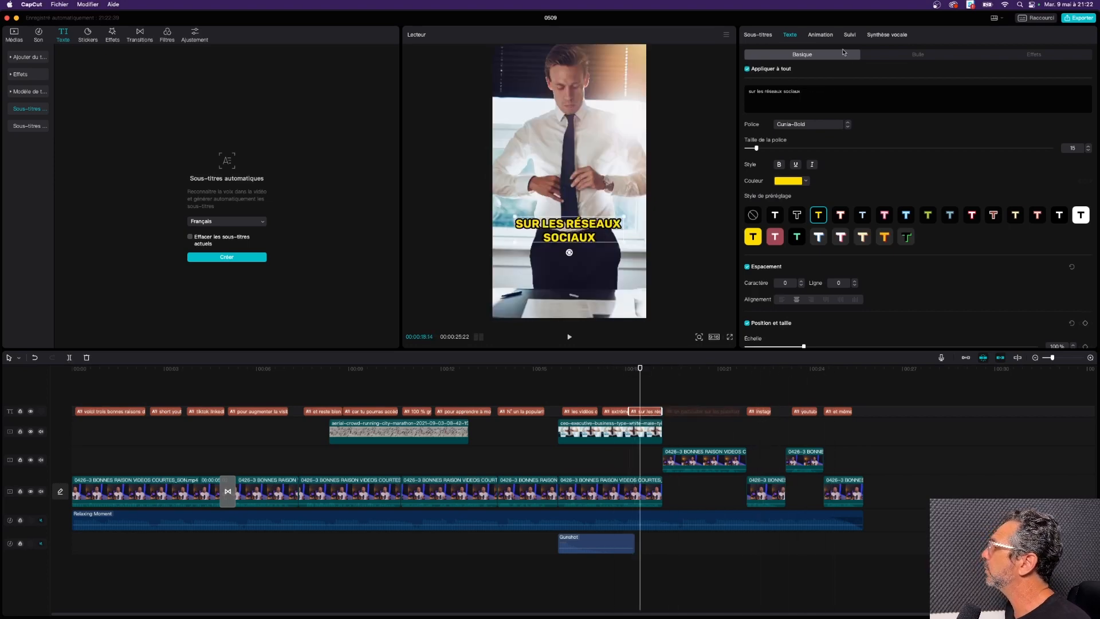
{"action": "left_click", "coordinate": [821, 35]}
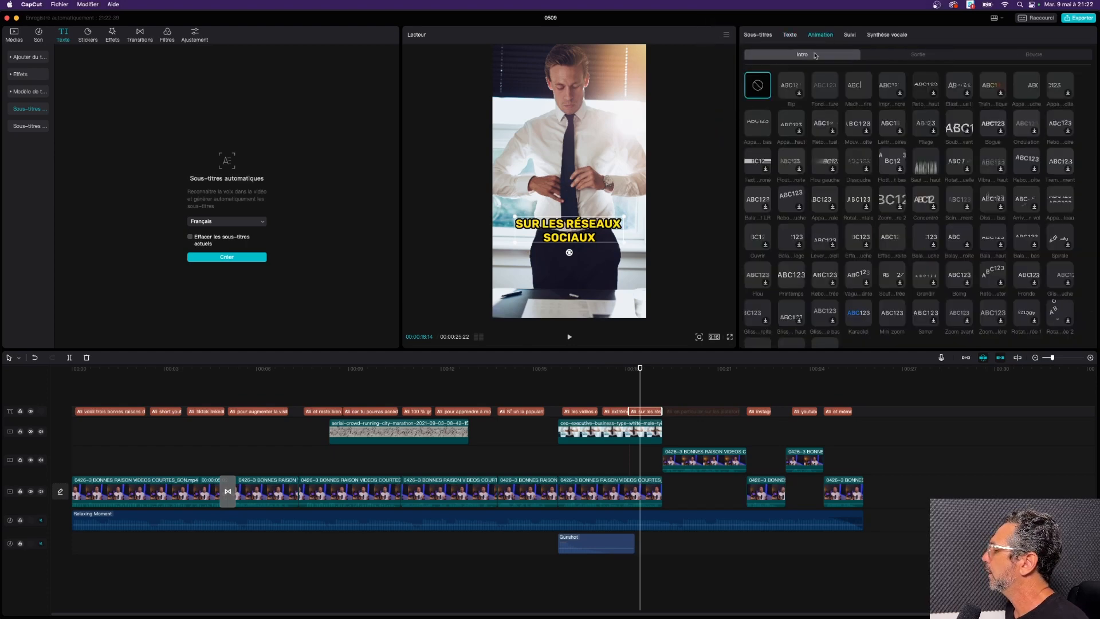
{"action": "left_click", "coordinate": [858, 317]}
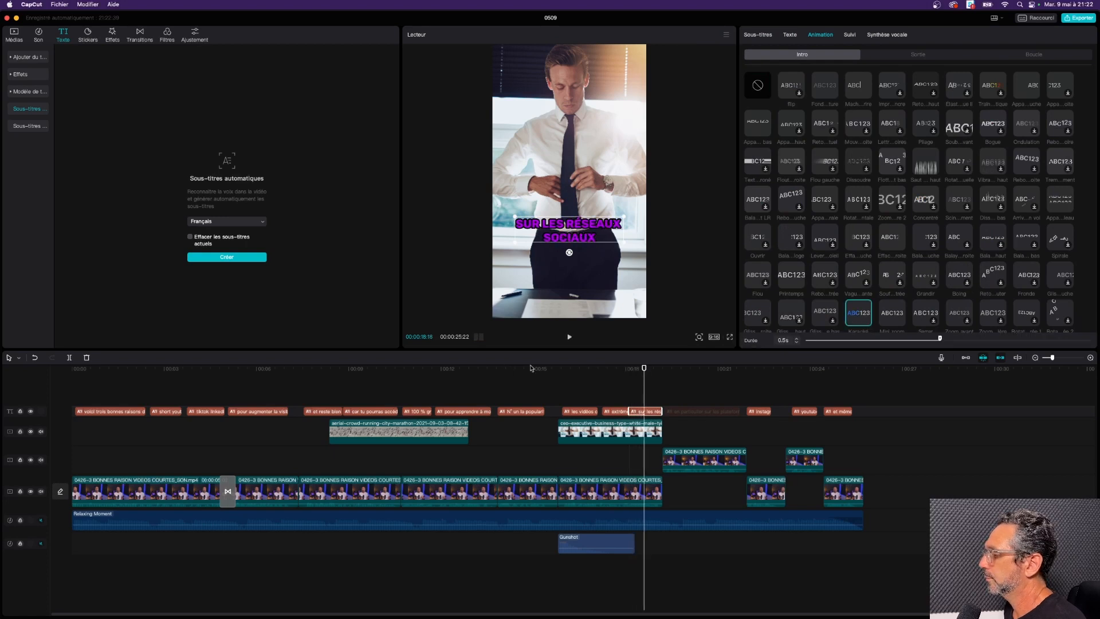
{"action": "left_click", "coordinate": [502, 369]}
{"action": "key", "text": "space"}
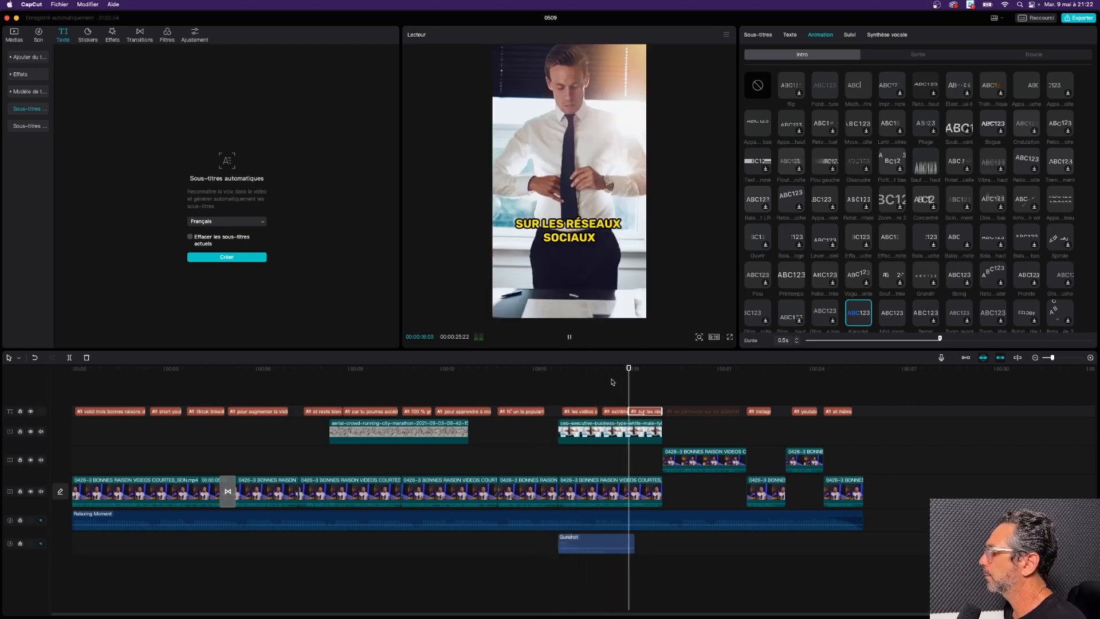
{"action": "key", "text": "space"}
{"action": "key", "text": "super+z"}
Apply the Karaoké intro animation to all subtitles on the timeline at once
{"action": "left_click_drag", "start_coordinate": [888, 396], "coordinate": [85, 415]}
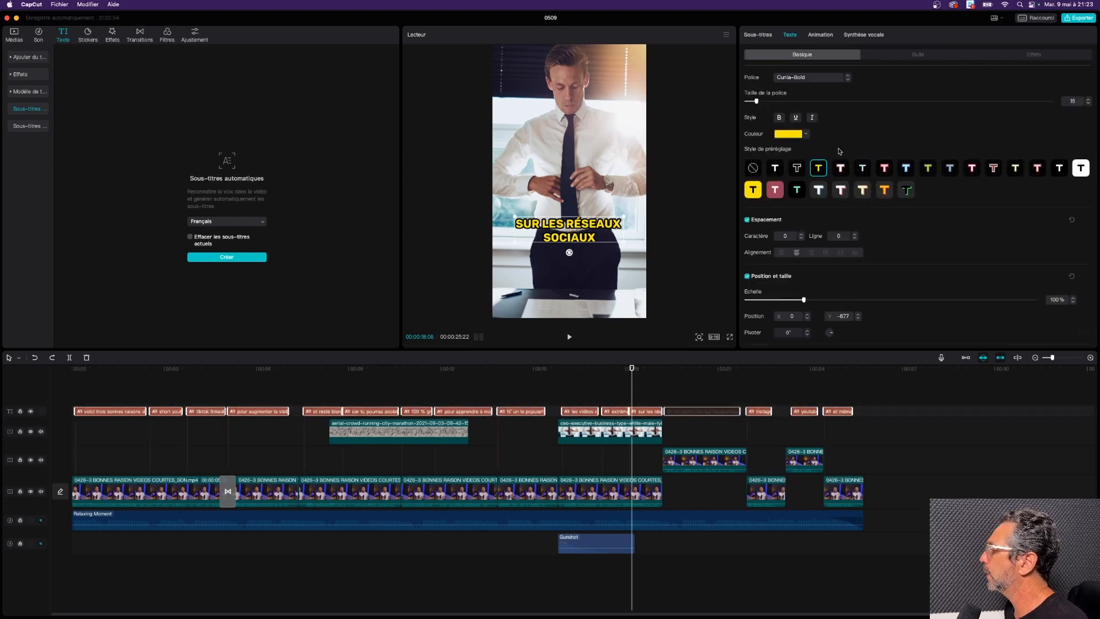
{"action": "left_click", "coordinate": [820, 35]}
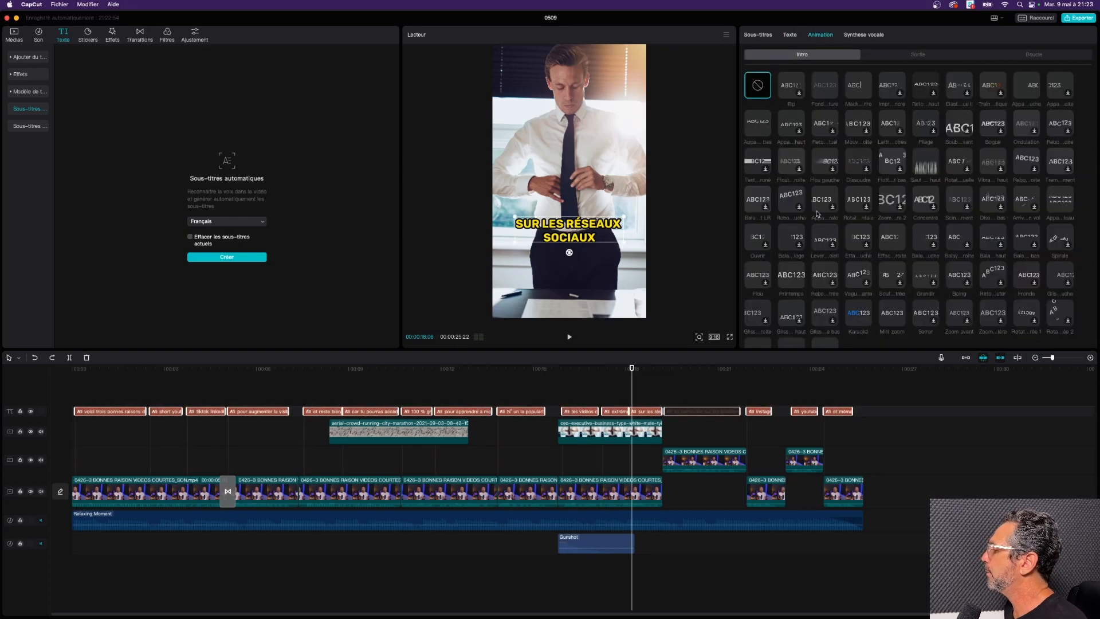
{"action": "left_click", "coordinate": [859, 312]}
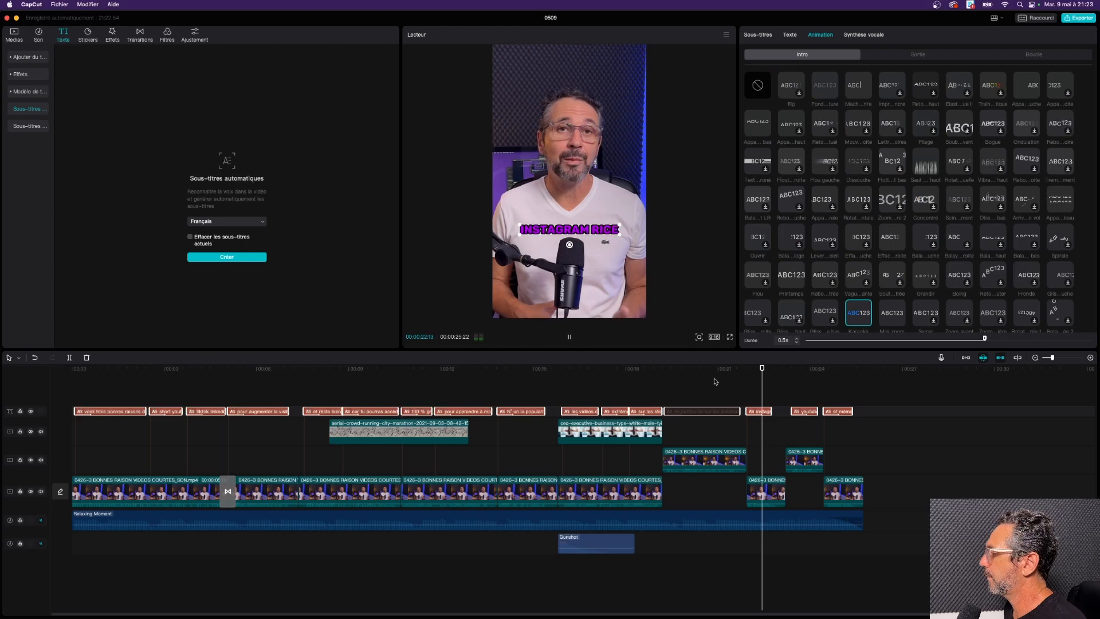
Play back the animated subtitles near the end of the video and check those at the popularity section and over the crowd clip
{"action": "left_click", "coordinate": [787, 368]}
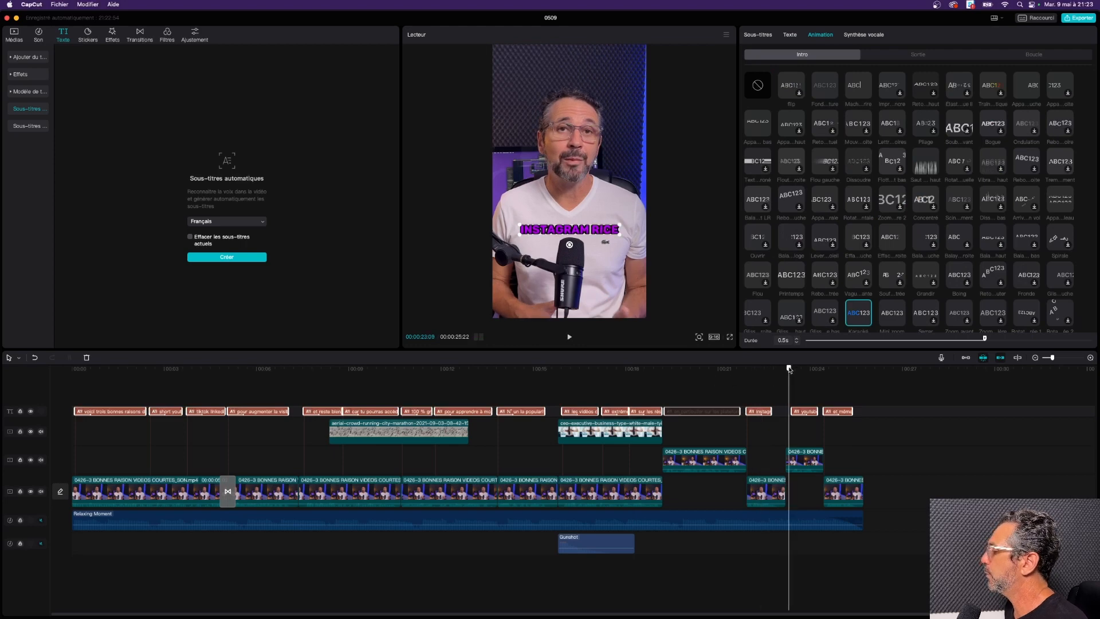
{"action": "key", "text": "space"}
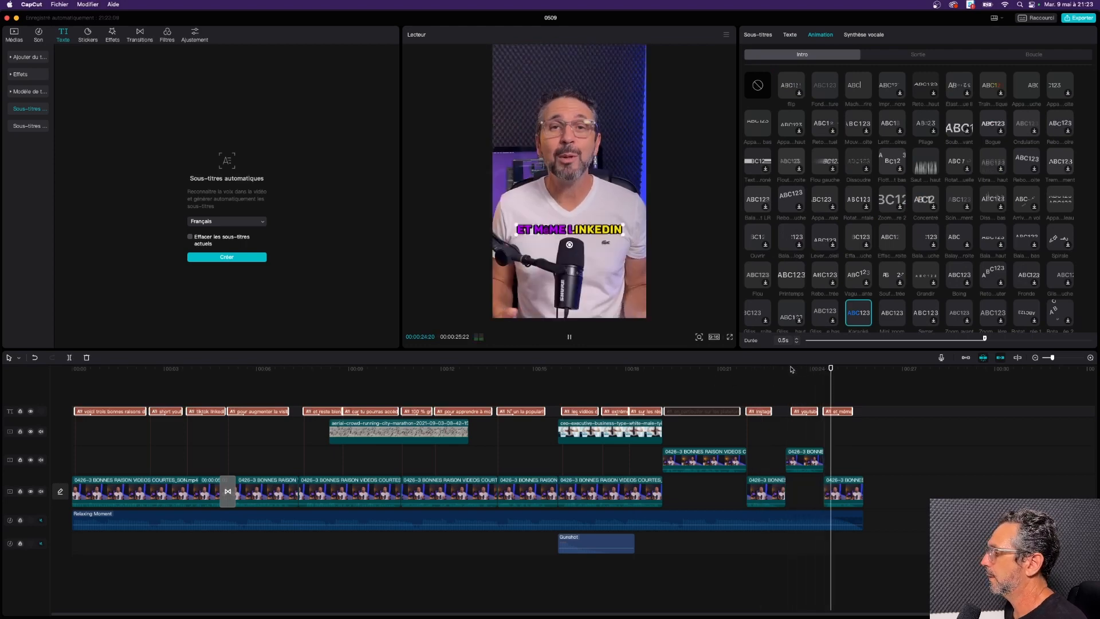
{"action": "left_click", "coordinate": [535, 369]}
{"action": "left_click_drag", "start_coordinate": [535, 370], "coordinate": [534, 370]}
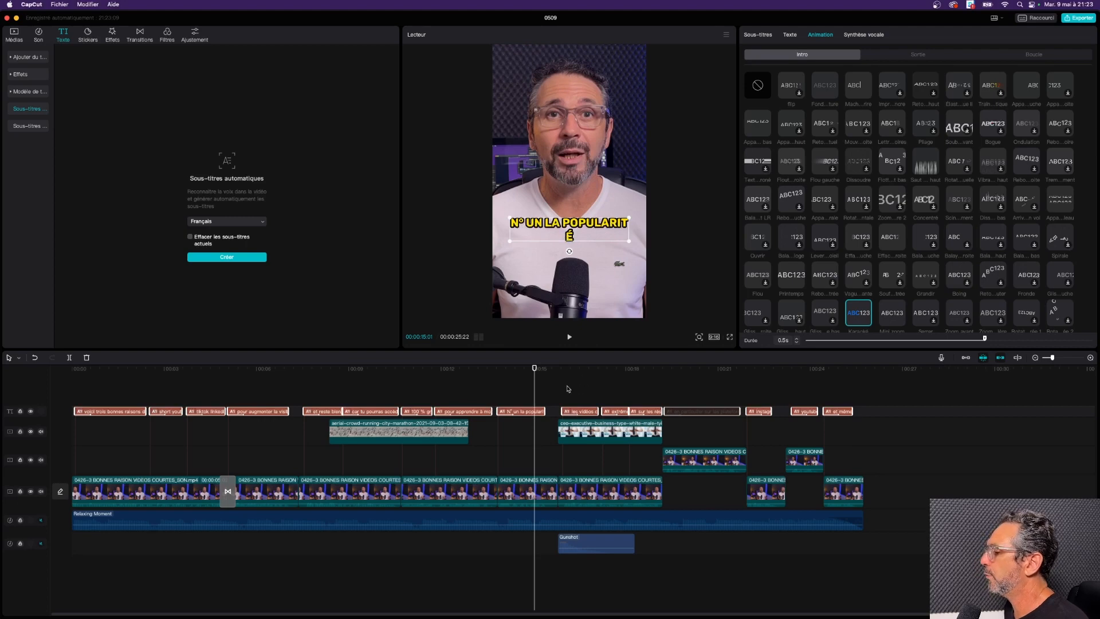
{"action": "left_click_drag", "start_coordinate": [533, 370], "coordinate": [440, 369]}
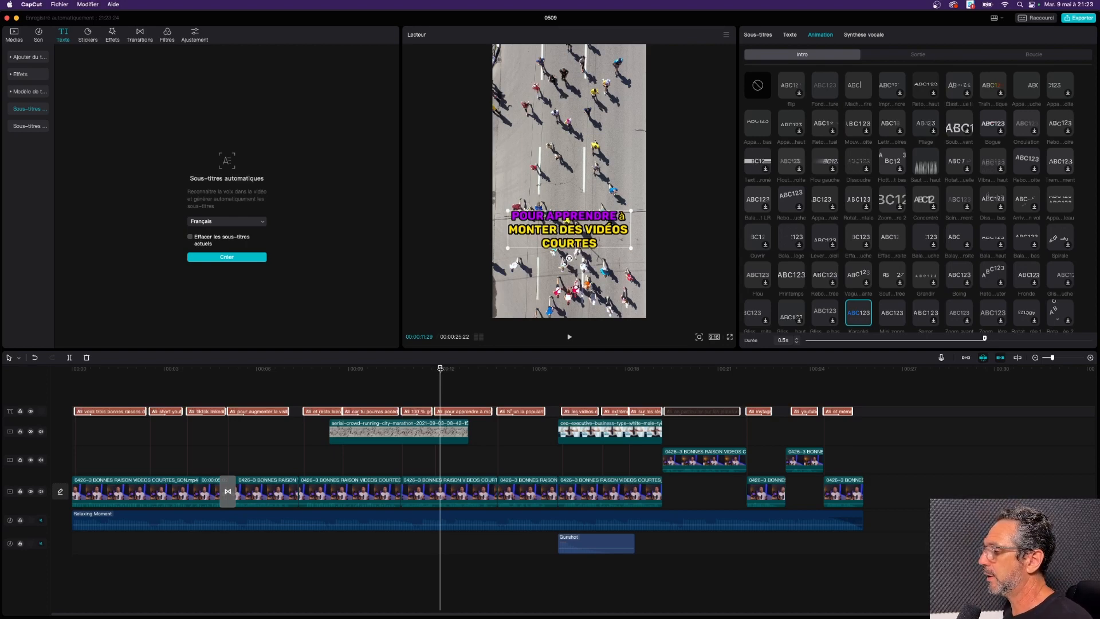
{"action": "left_click_drag", "start_coordinate": [440, 368], "coordinate": [295, 367]}
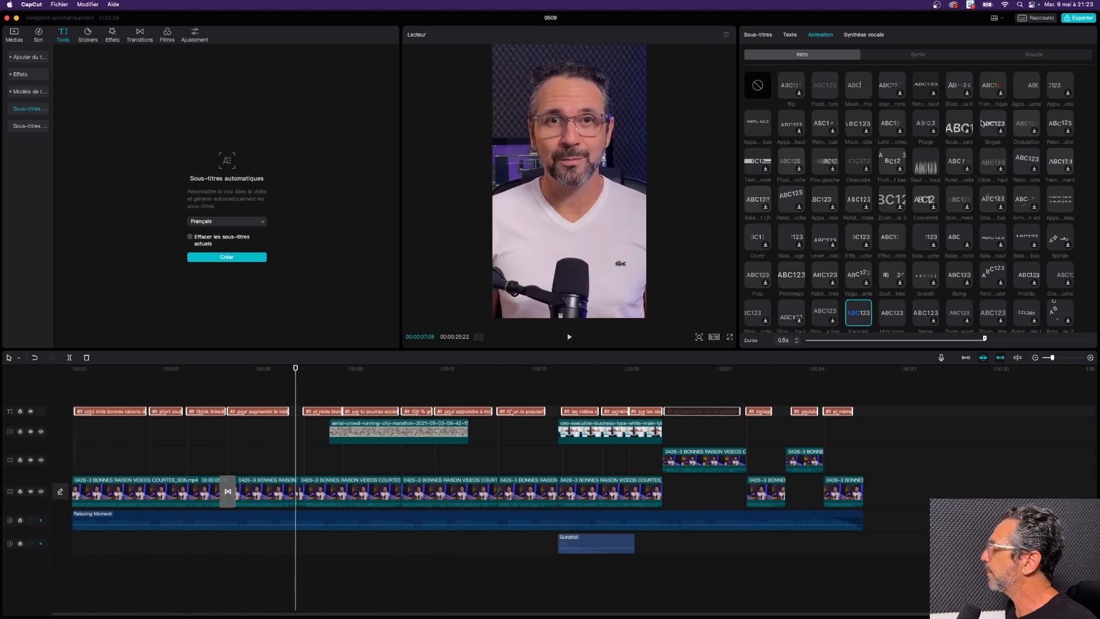
Open the export settings, title the export TEST, and view the destination folder choices without picking one
{"action": "left_click", "coordinate": [1082, 19]}
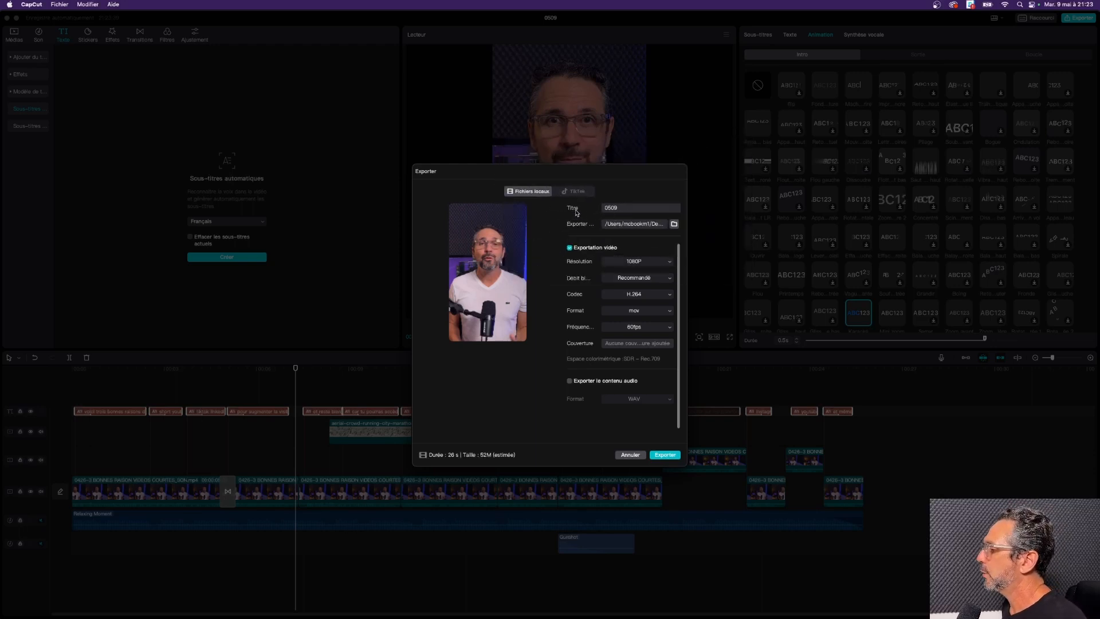
{"action": "double_click", "coordinate": [628, 208]}
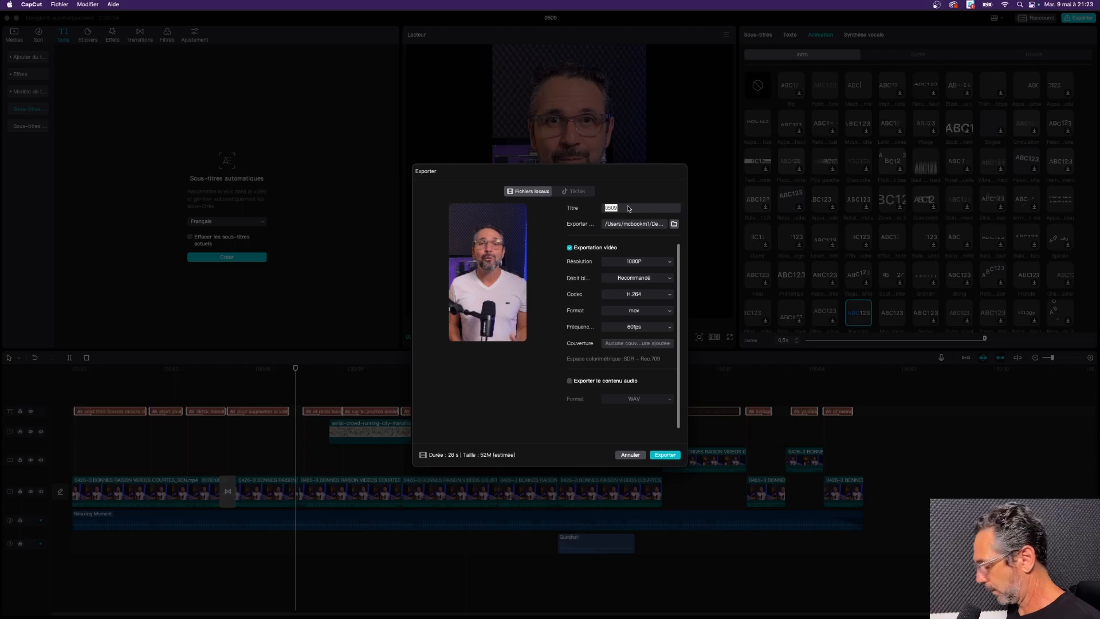
{"action": "type", "text": "TEST"}
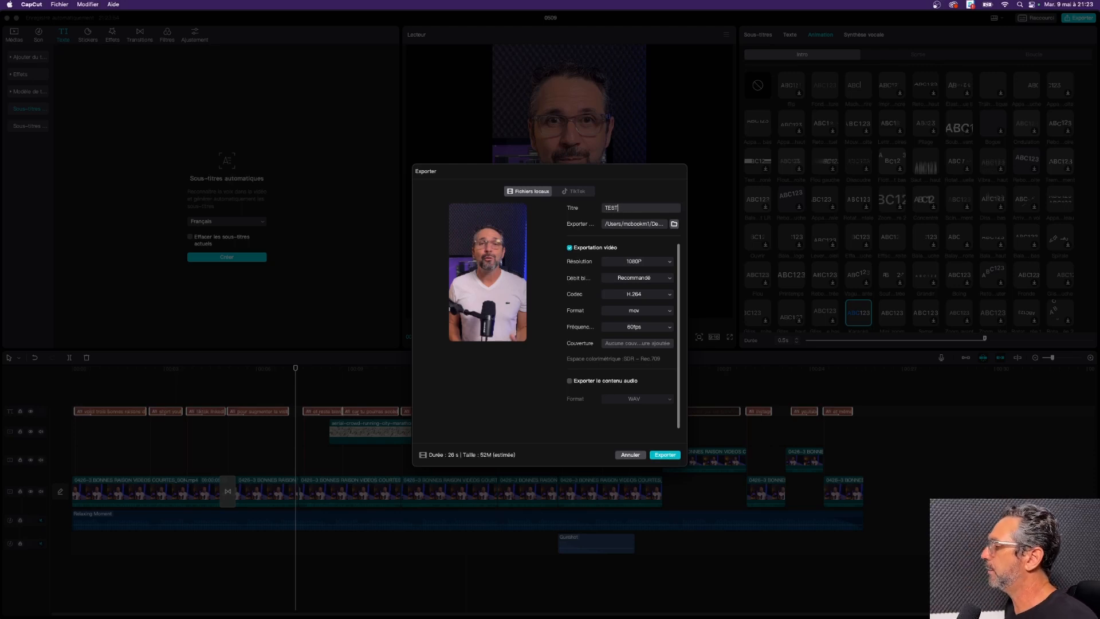
{"action": "left_click", "coordinate": [674, 224]}
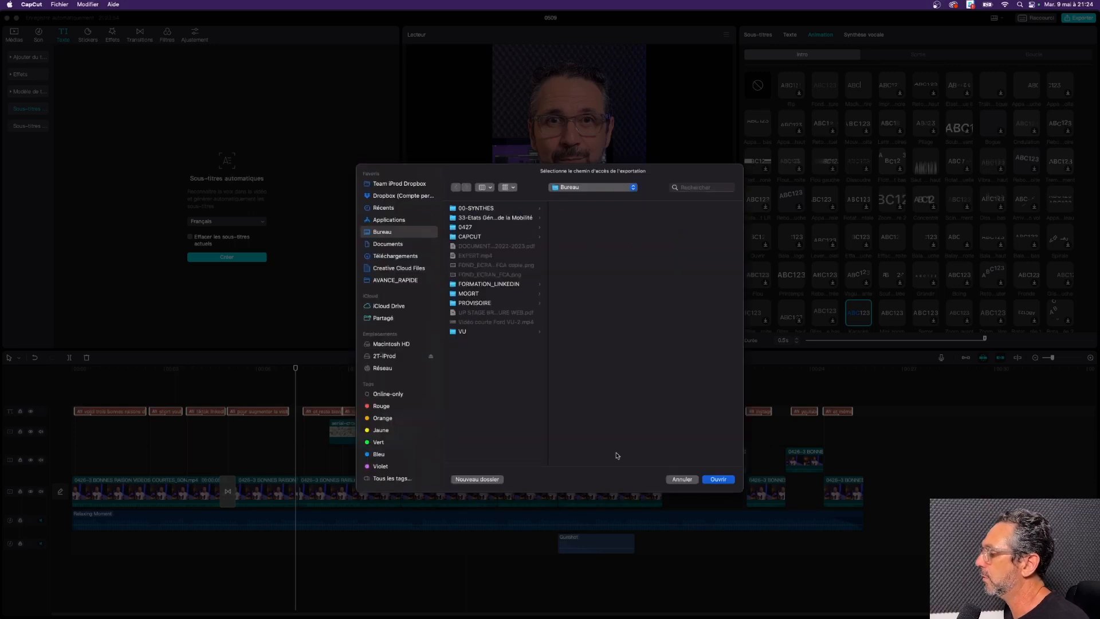
{"action": "left_click", "coordinate": [682, 478]}
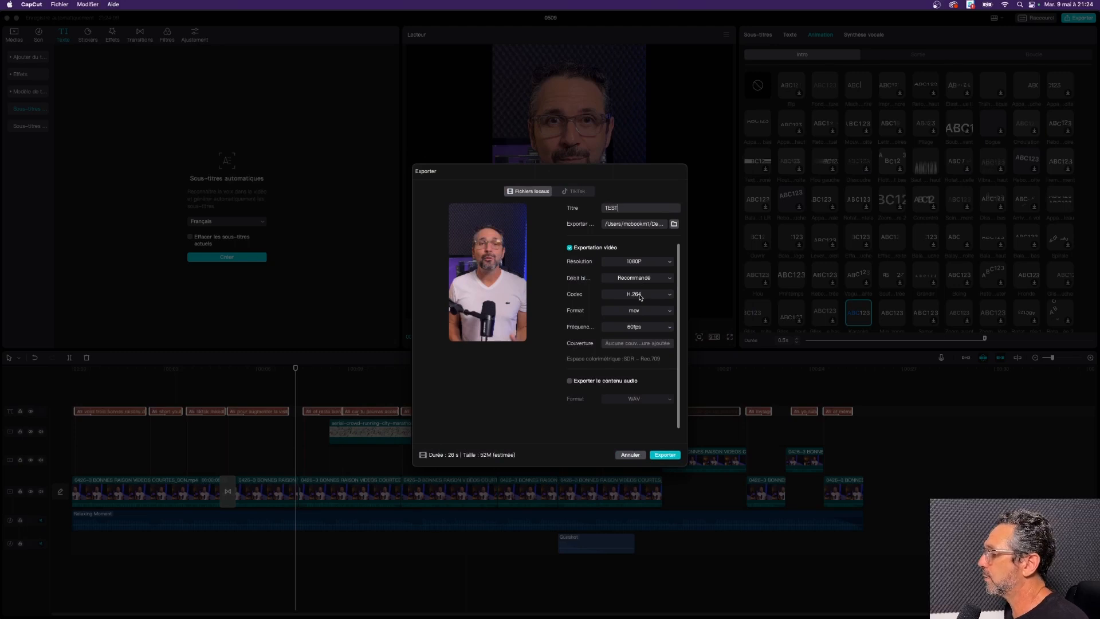
Set the export frame rate to 30fps, and cancel the export to return to the timeline with nothing selected
{"action": "left_click", "coordinate": [644, 330]}
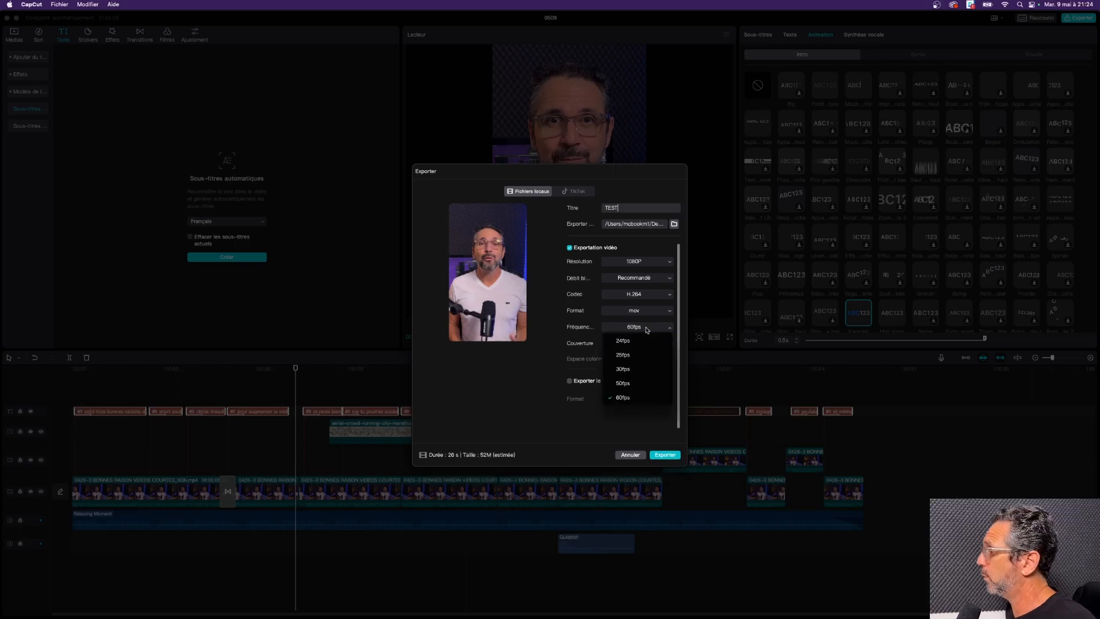
{"action": "left_click", "coordinate": [638, 370]}
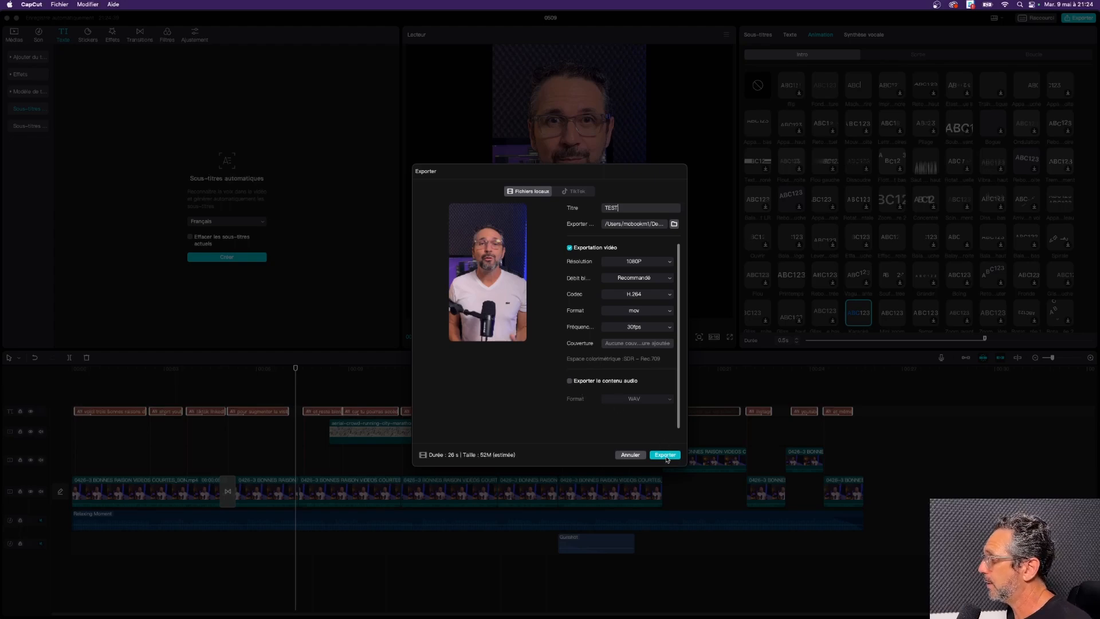
{"action": "left_click", "coordinate": [630, 457]}
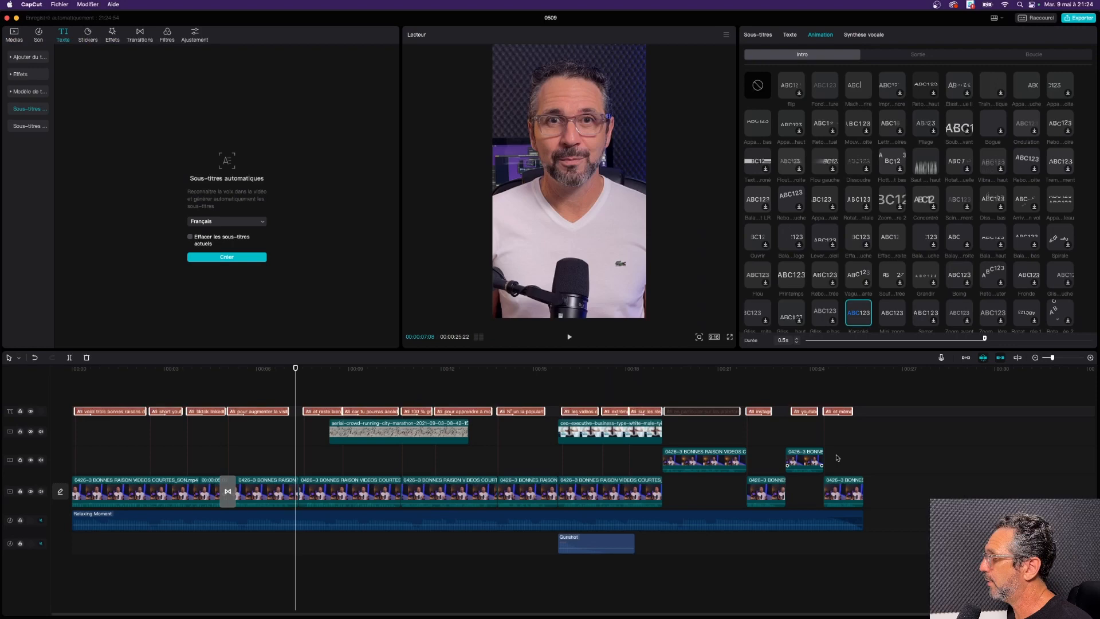
{"action": "left_click", "coordinate": [892, 463]}
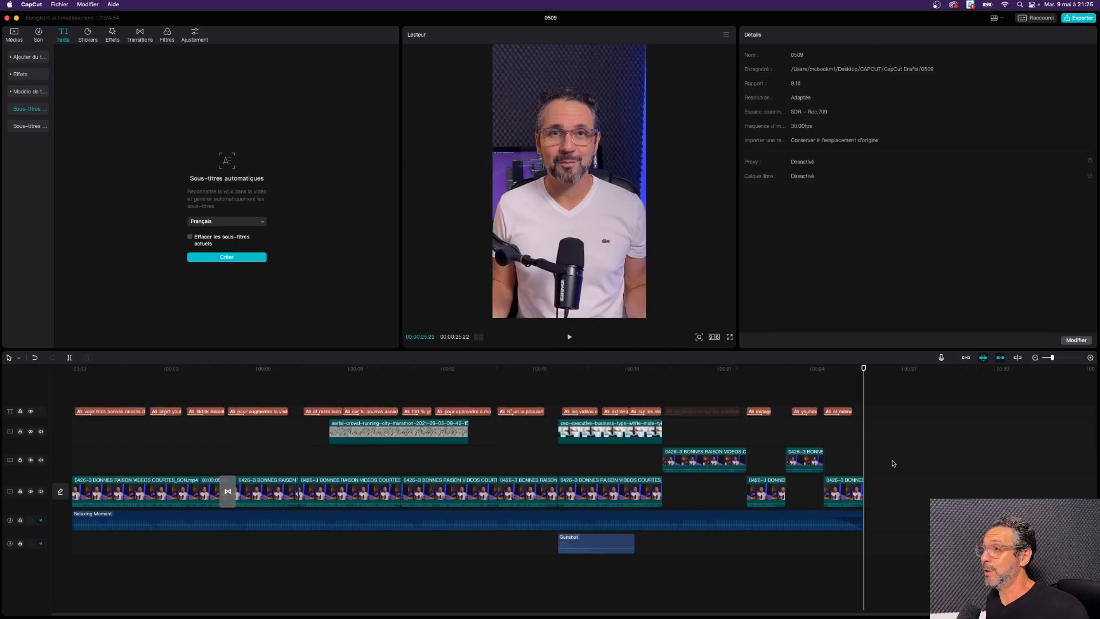